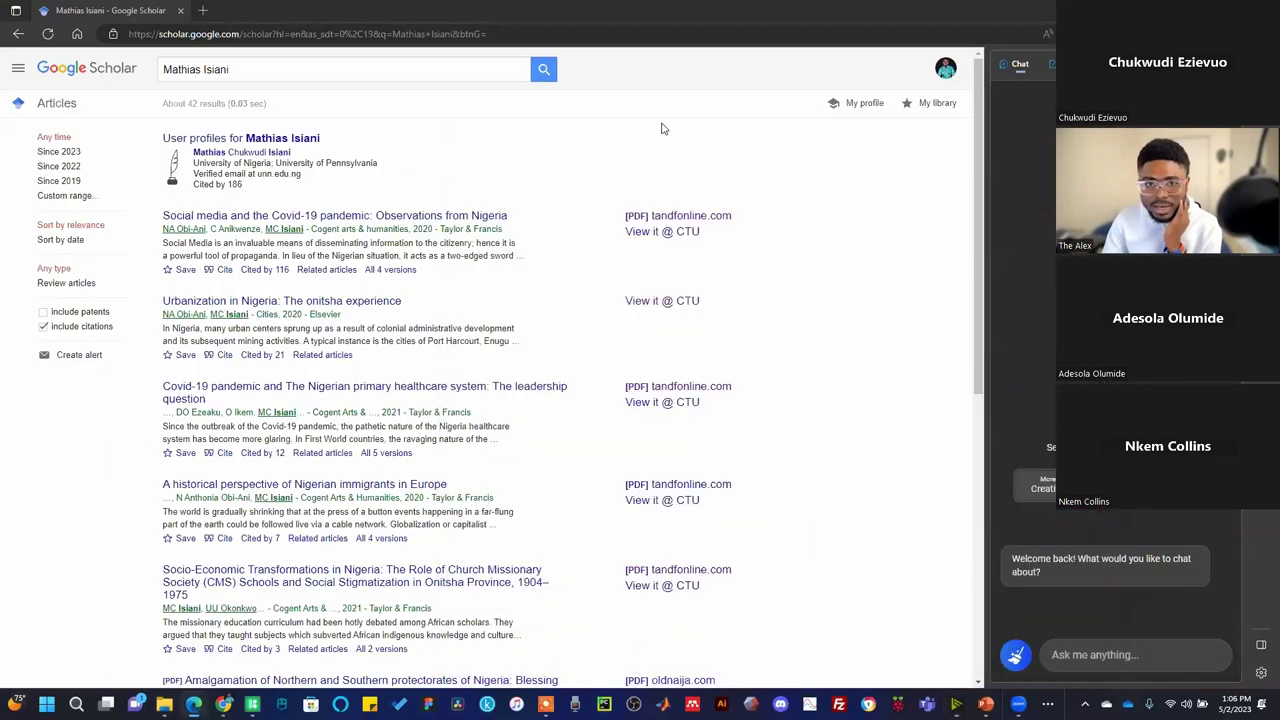
Step: Clear the open windows from the desktop, bring Camo Studio forward and close the icon library window
key("super+d")
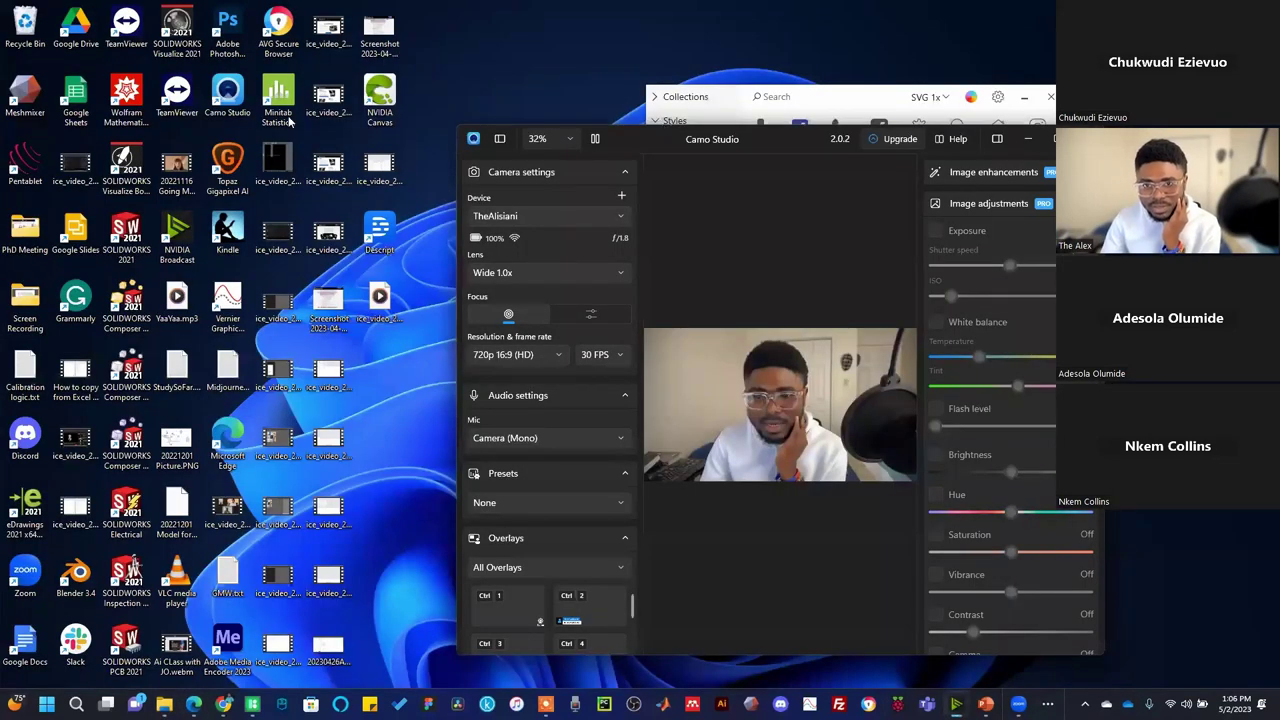
key("super+Left")
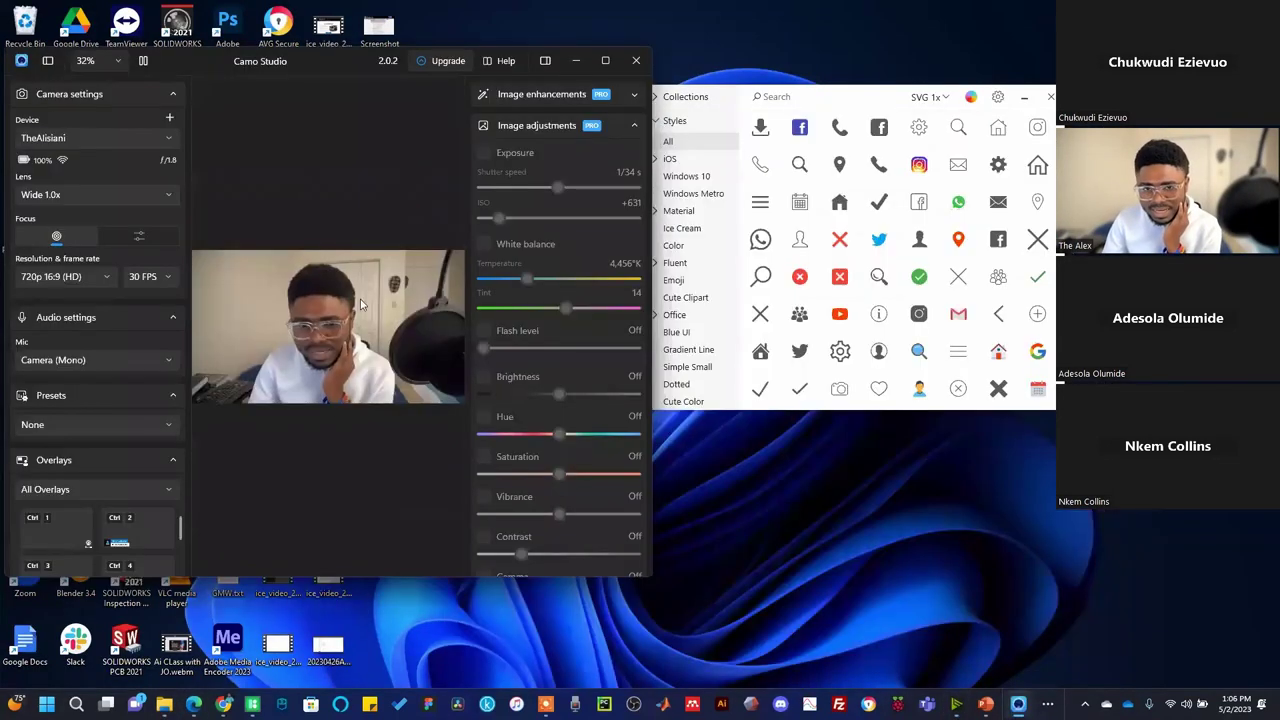
left_click(1050, 96)
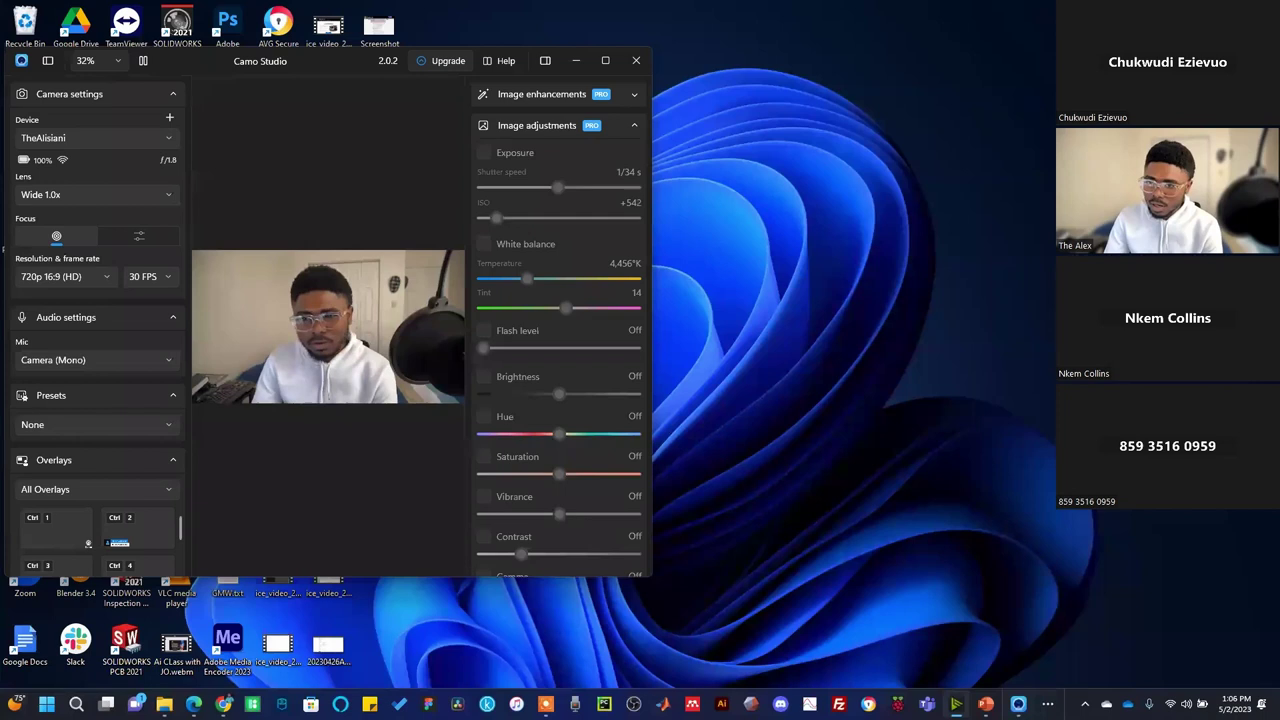
Step: Switch to NVIDIA Broadcast, move its window over Camo Studio and show the microphone effects
key("alt+Tab")
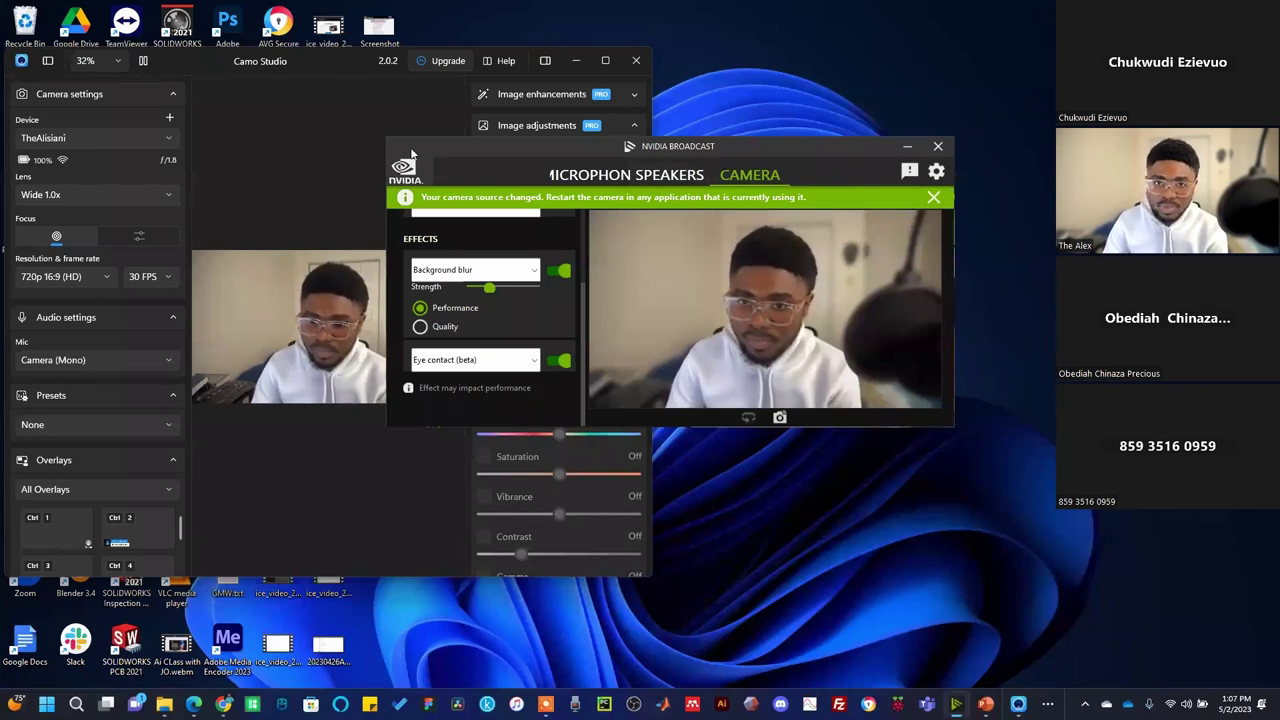
left_click_drag(408, 141, 318, 119)
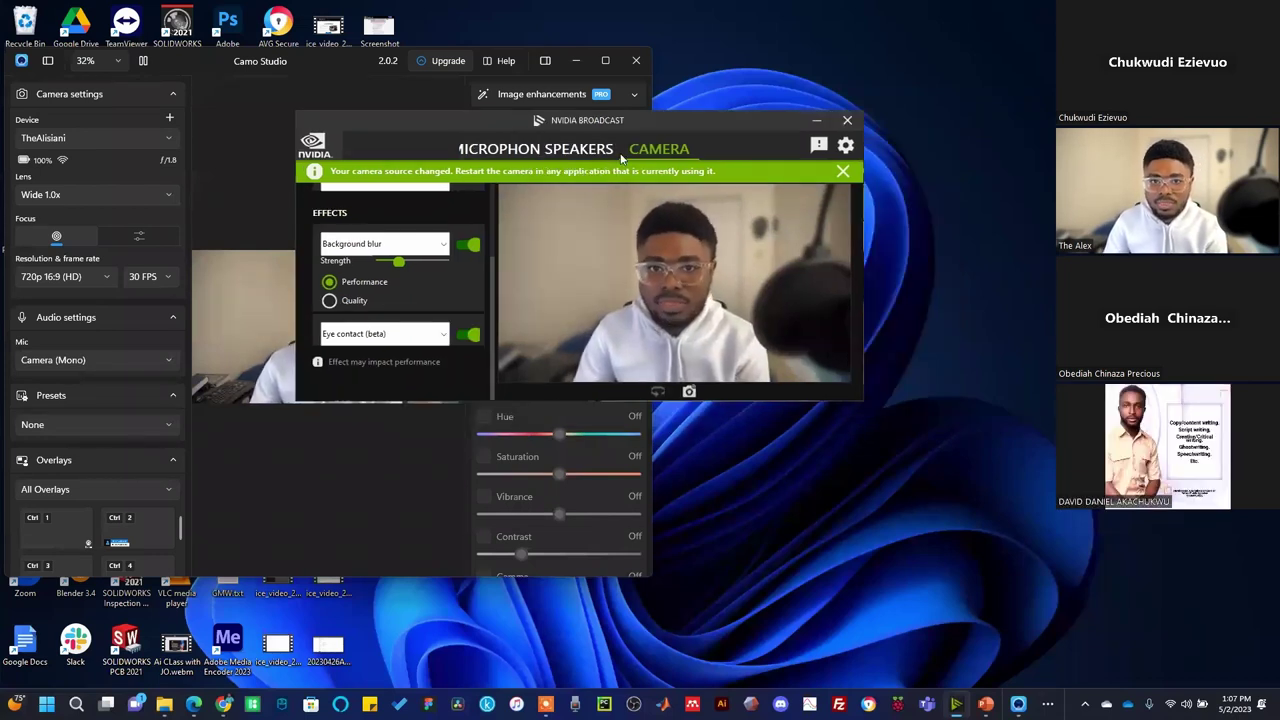
left_click(508, 150)
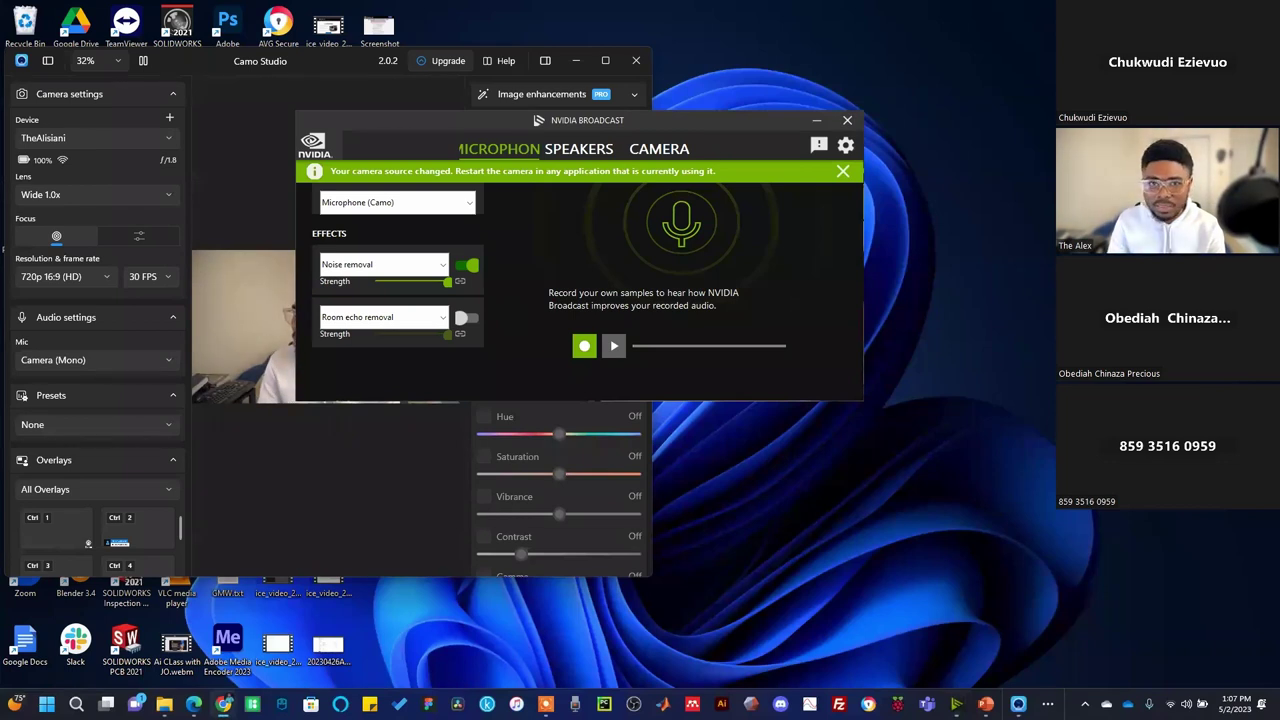
Step: Search Google in Chrome for "nvidia broadcast", open the NVIDIA Broadcast App page in a maximized window and look through it
key("alt+Tab")
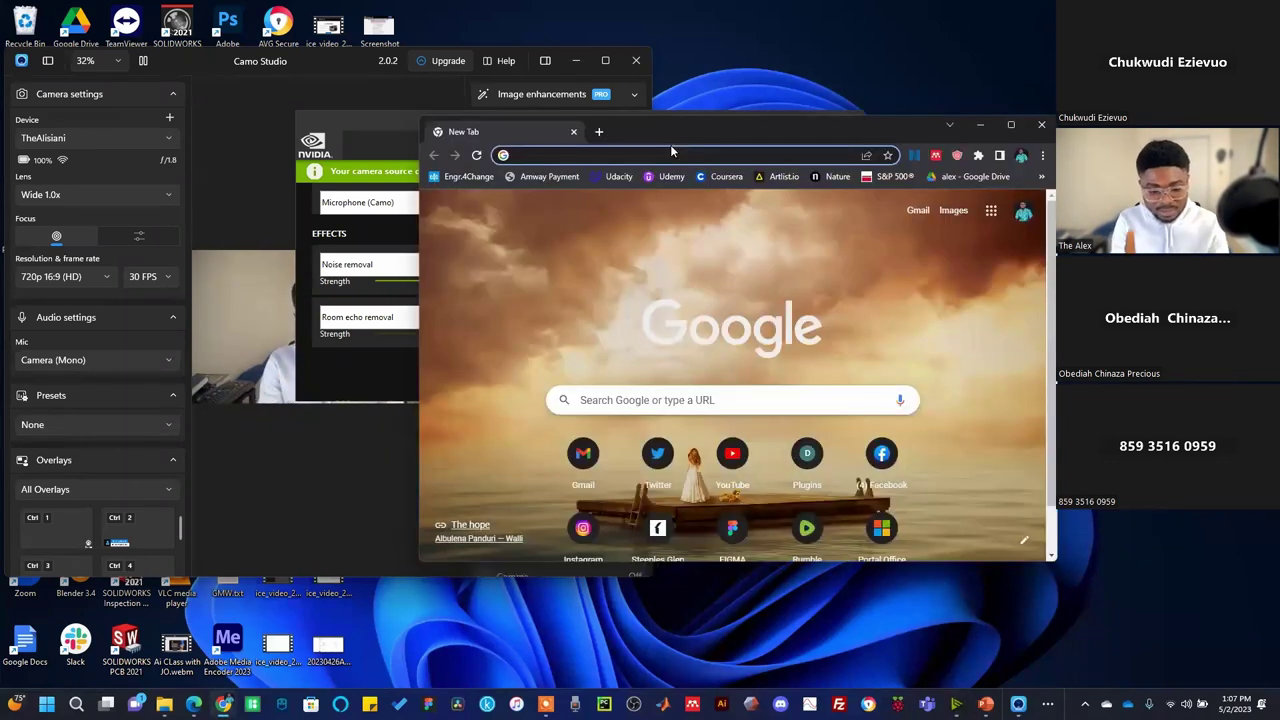
type("Nv")
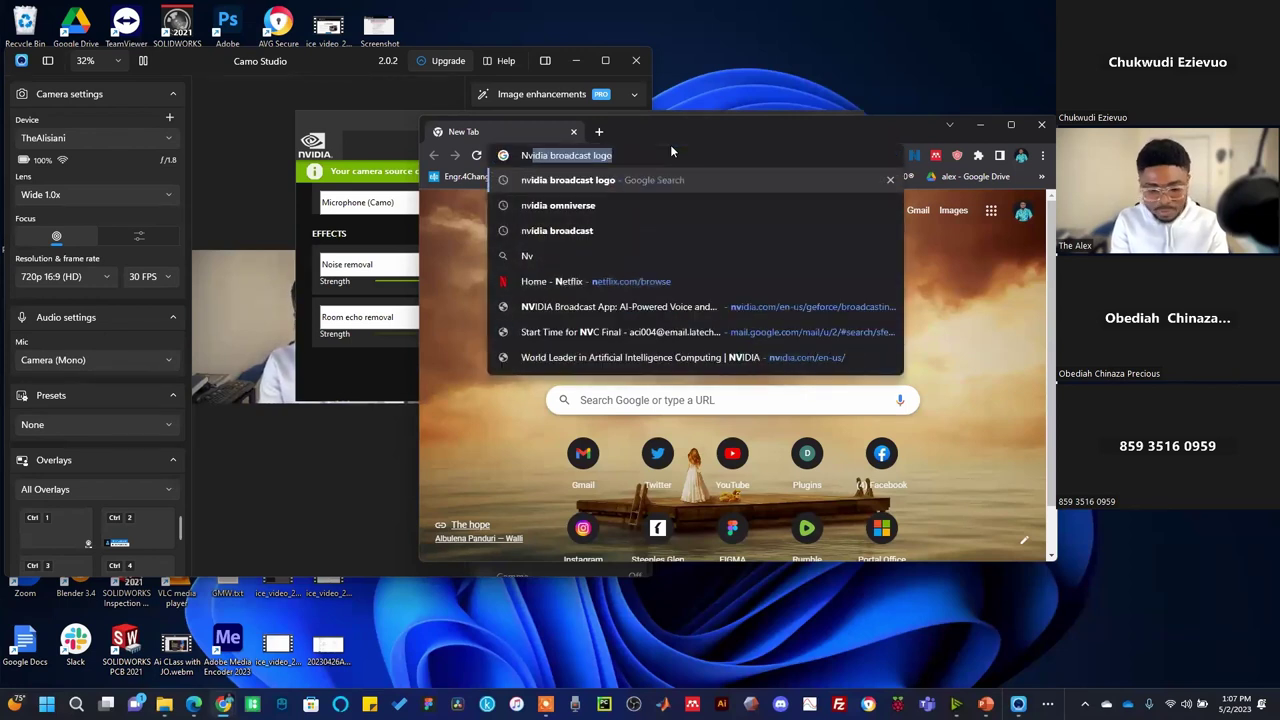
type("idia broadcast l")
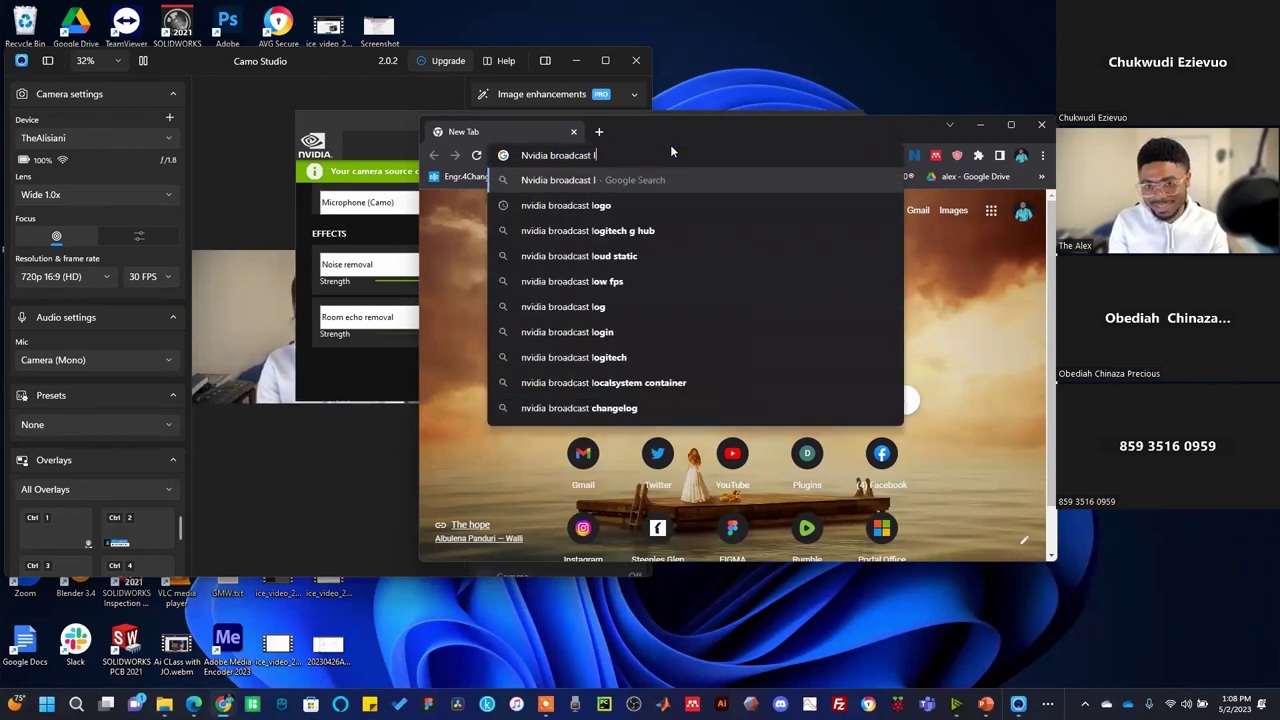
key("BackSpace")
key("Return")
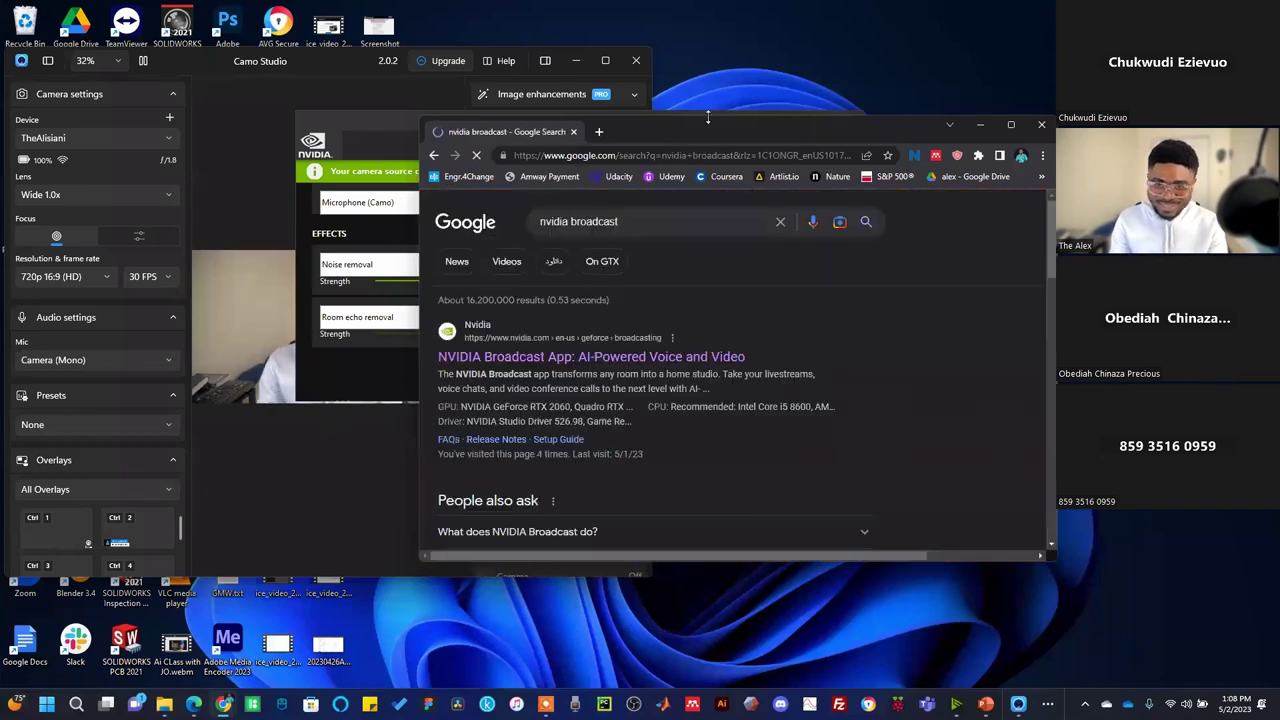
left_click(515, 358)
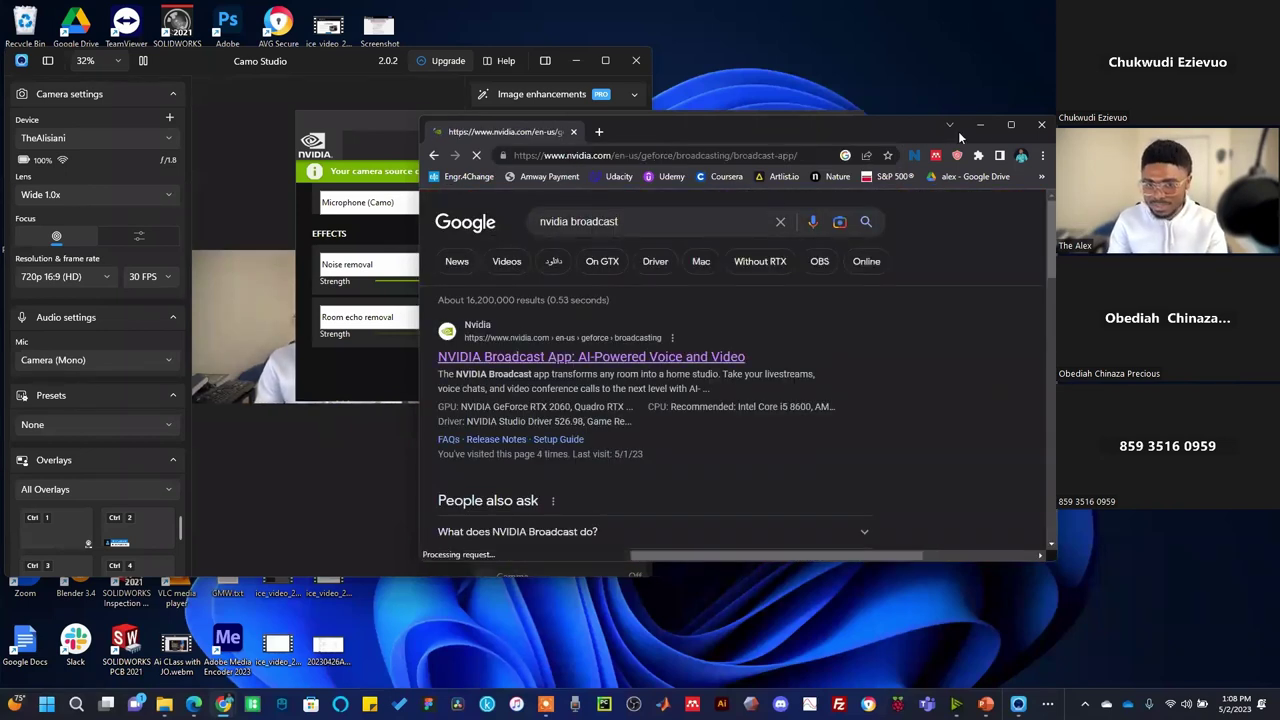
left_click(1012, 130)
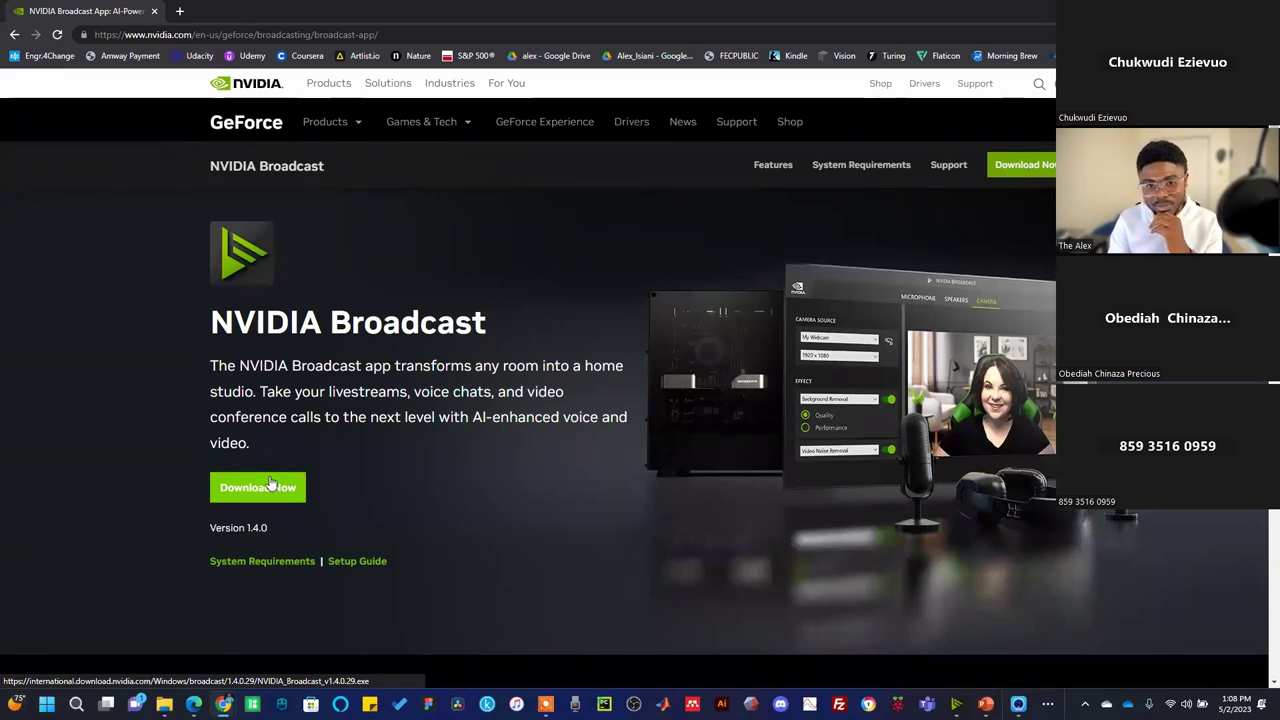
scroll(265, 486, "down", 5)
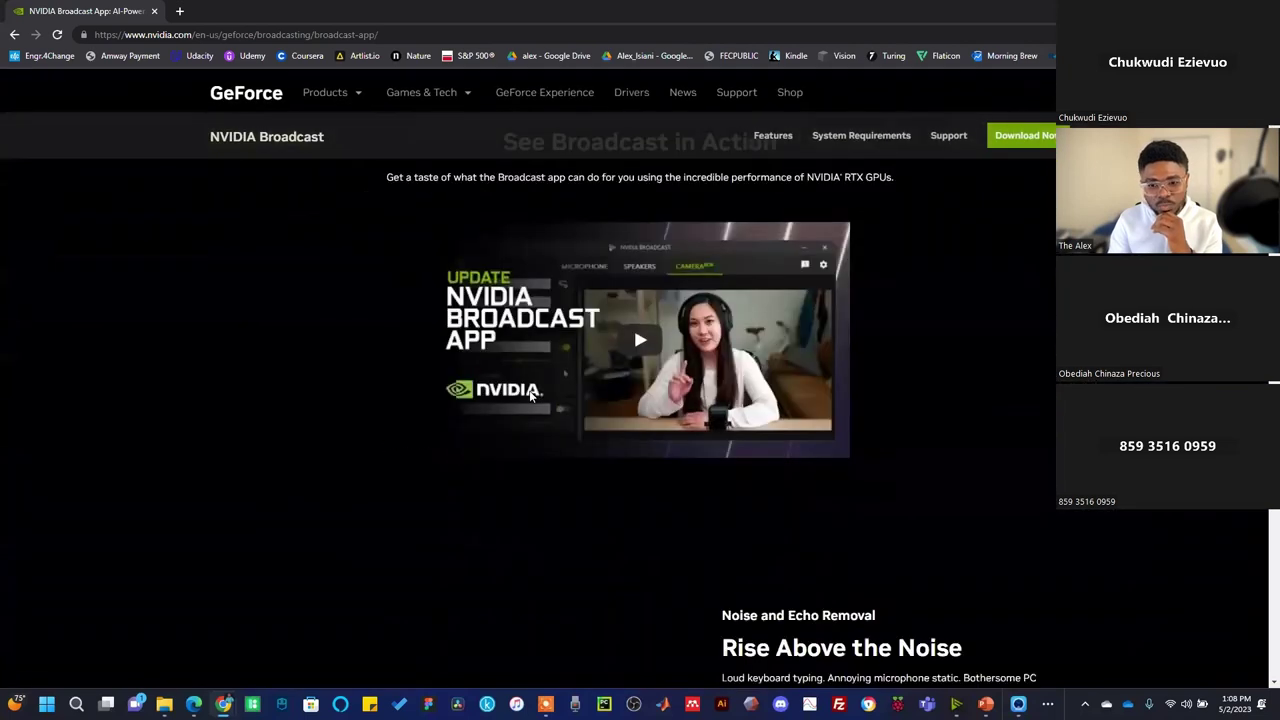
scroll(530, 394, "down", 1)
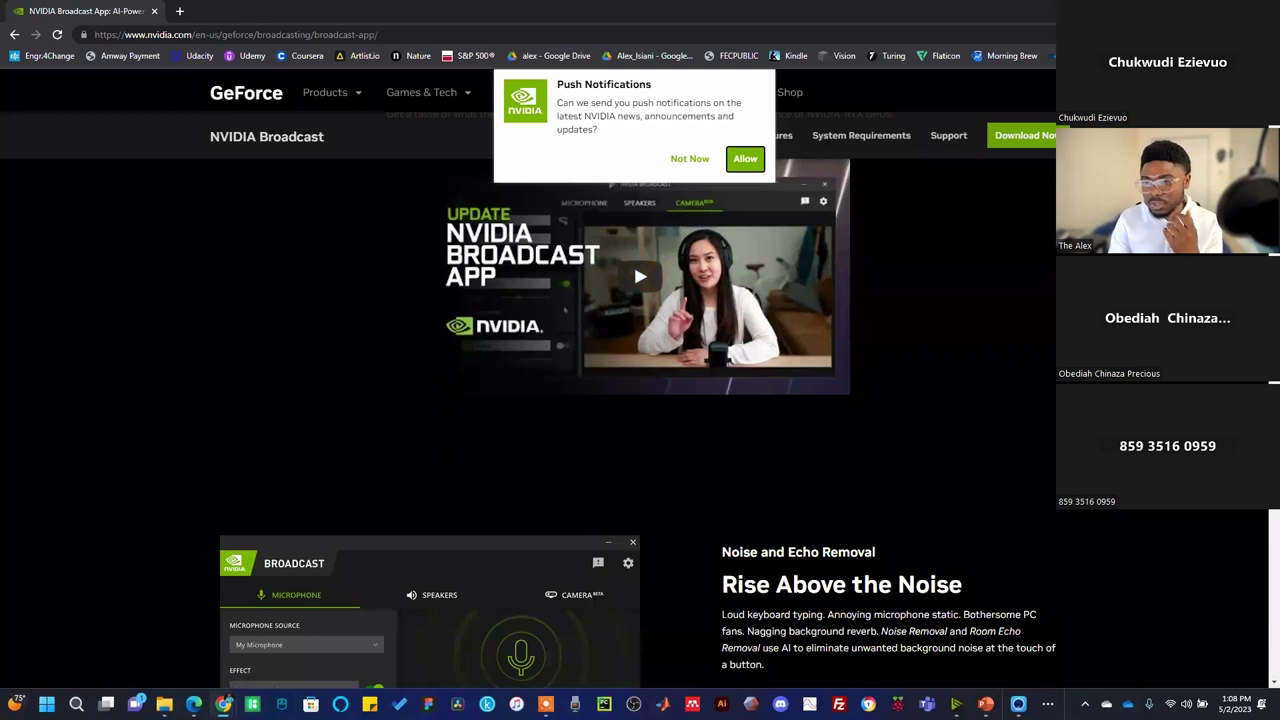
scroll(633, 262, "up", 5)
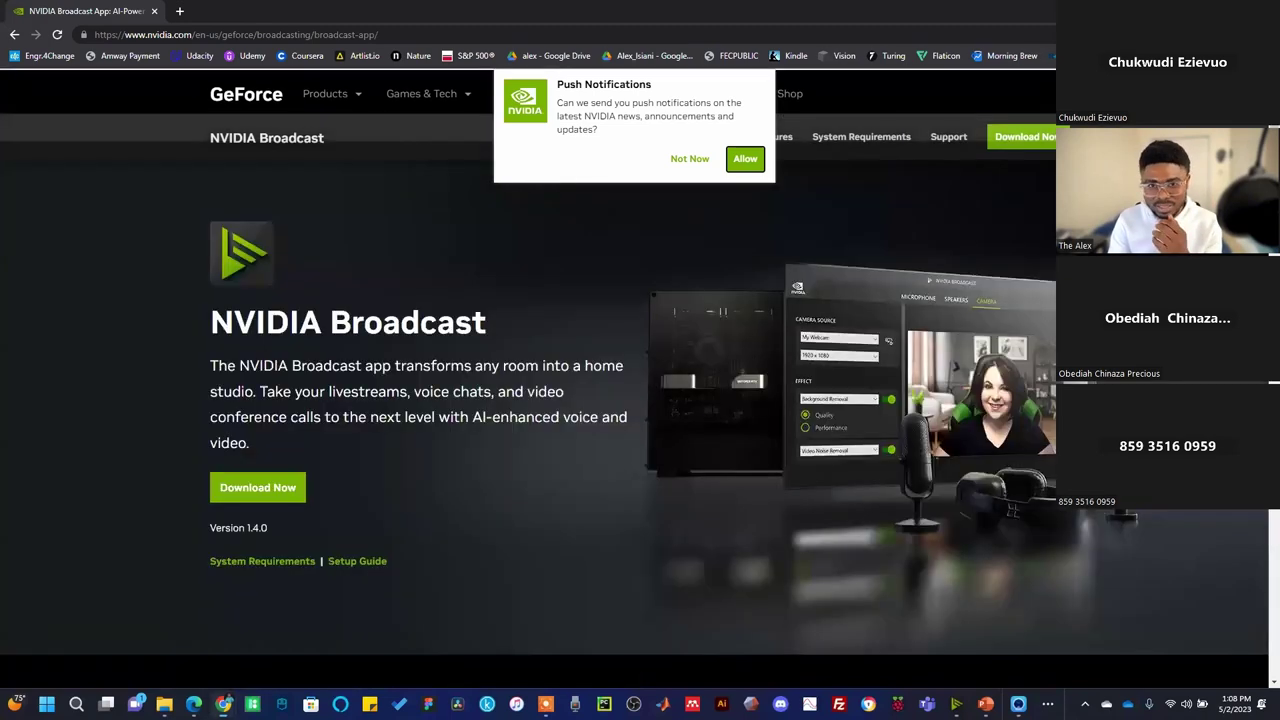
Step: Review the speaker and camera effects in NVIDIA Broadcast, with its window moved clear of the Camo Studio preview
left_click(578, 149)
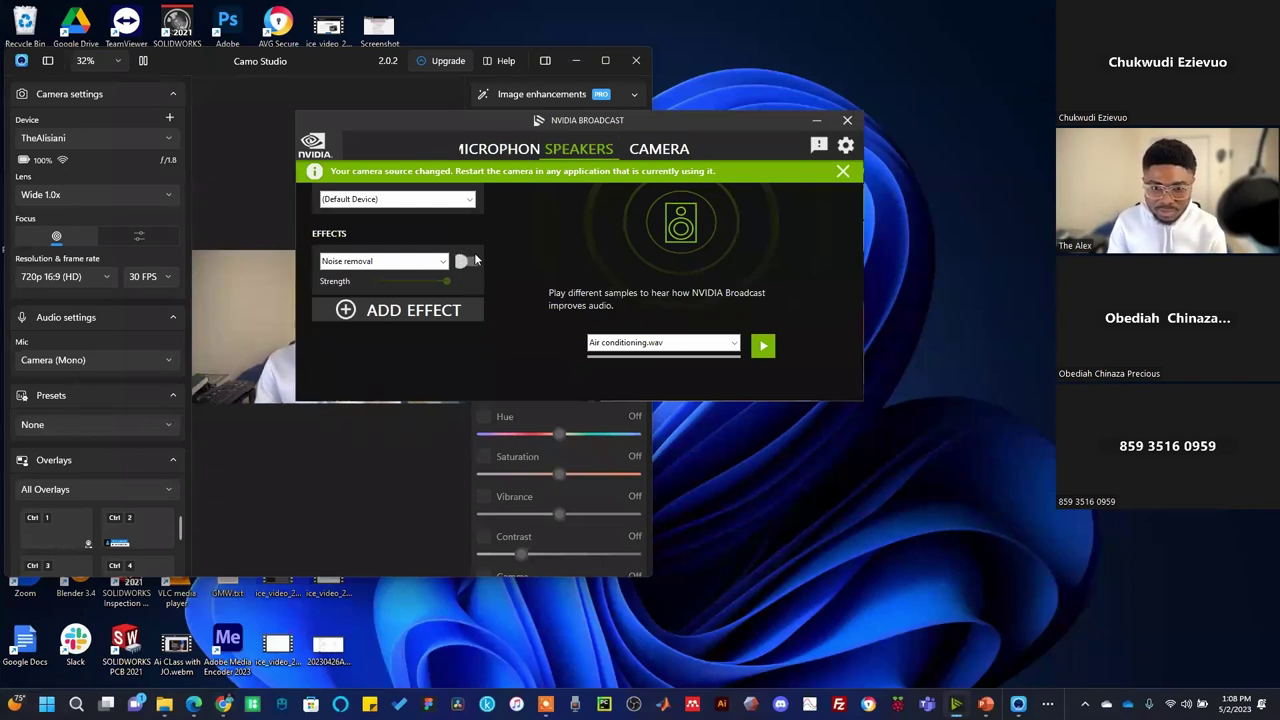
left_click(664, 152)
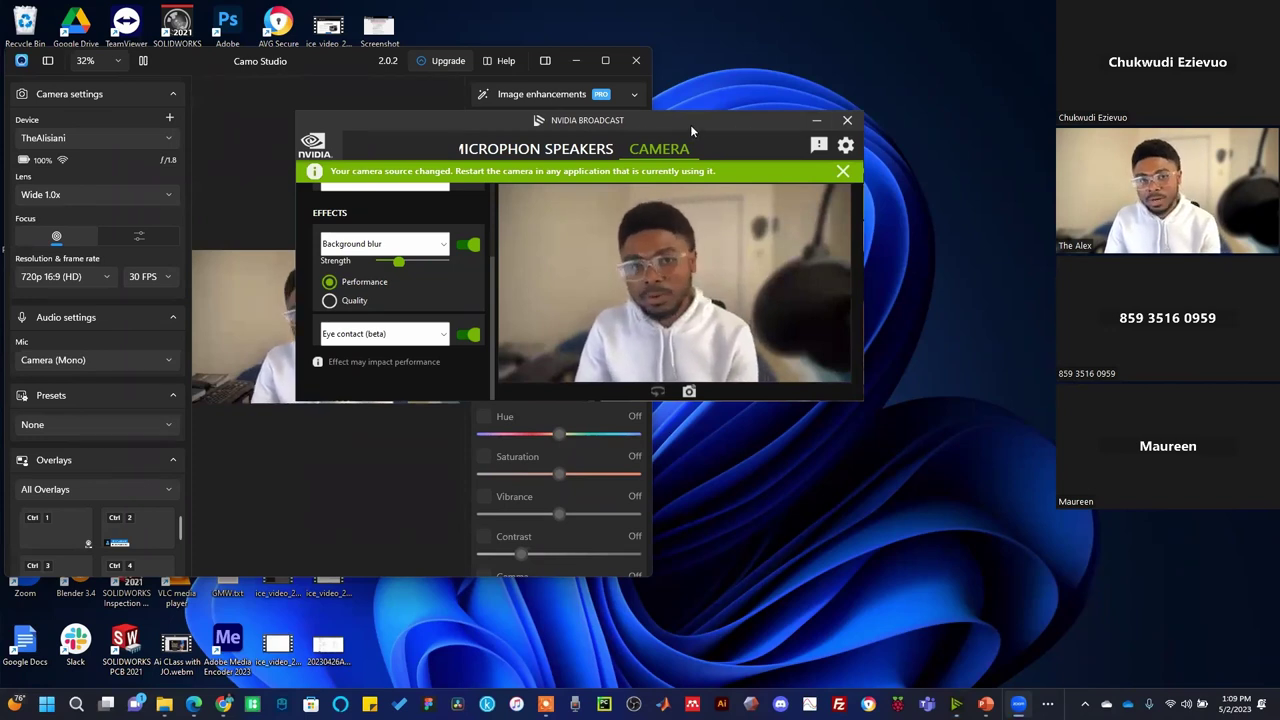
left_click_drag(690, 124, 927, 114)
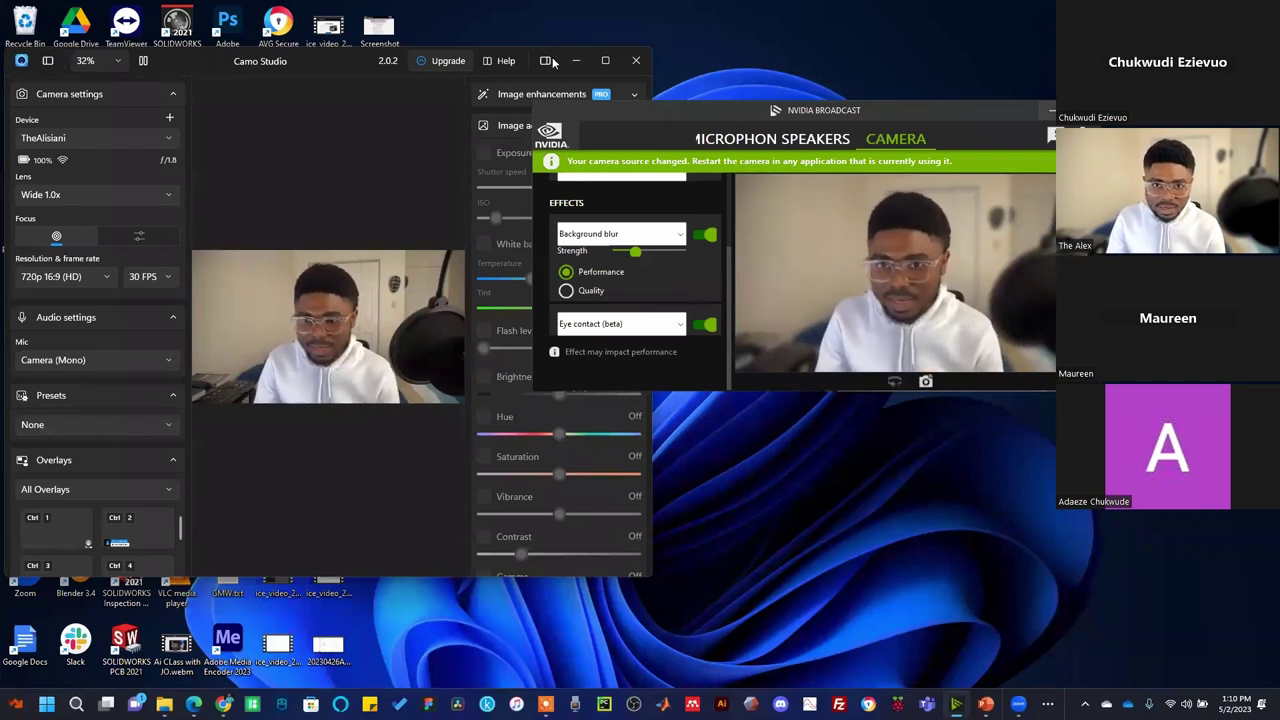
left_click(725, 338)
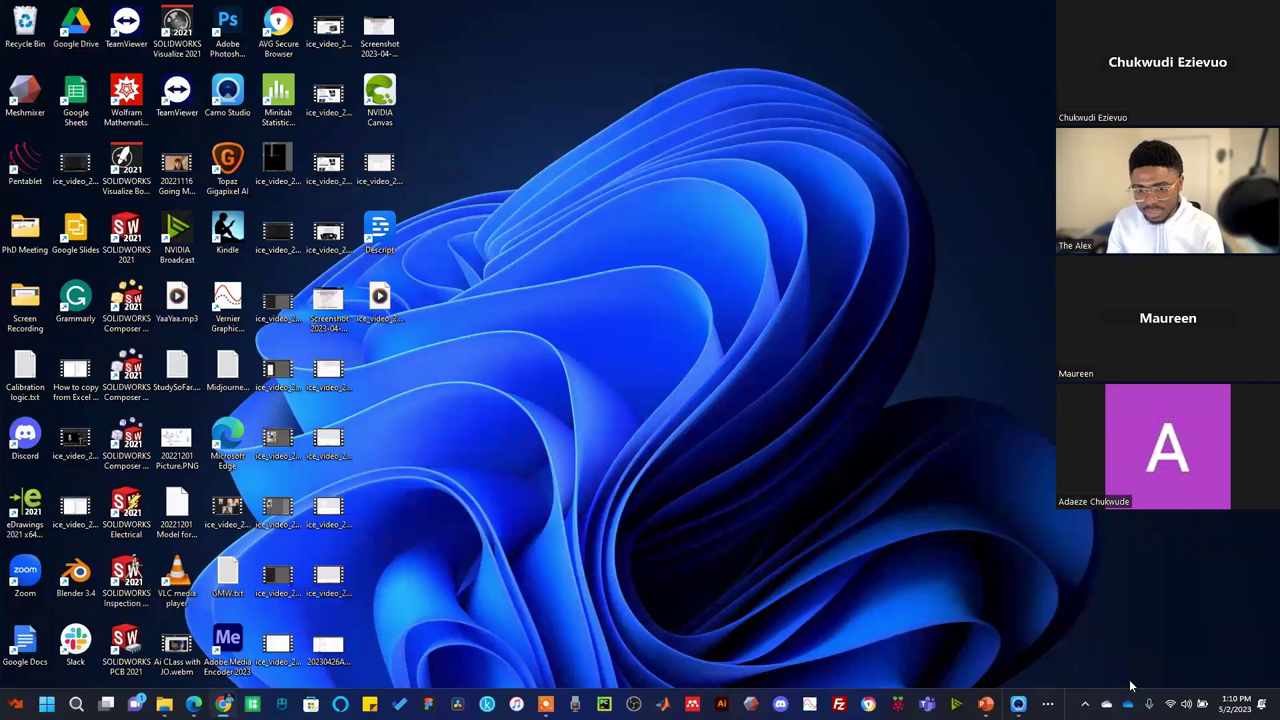
Step: Switch to the MindShift_May2023 presentation in PowerPoint, start its slide show, and swap Presenter View and Slide Show
key("alt+Tab")
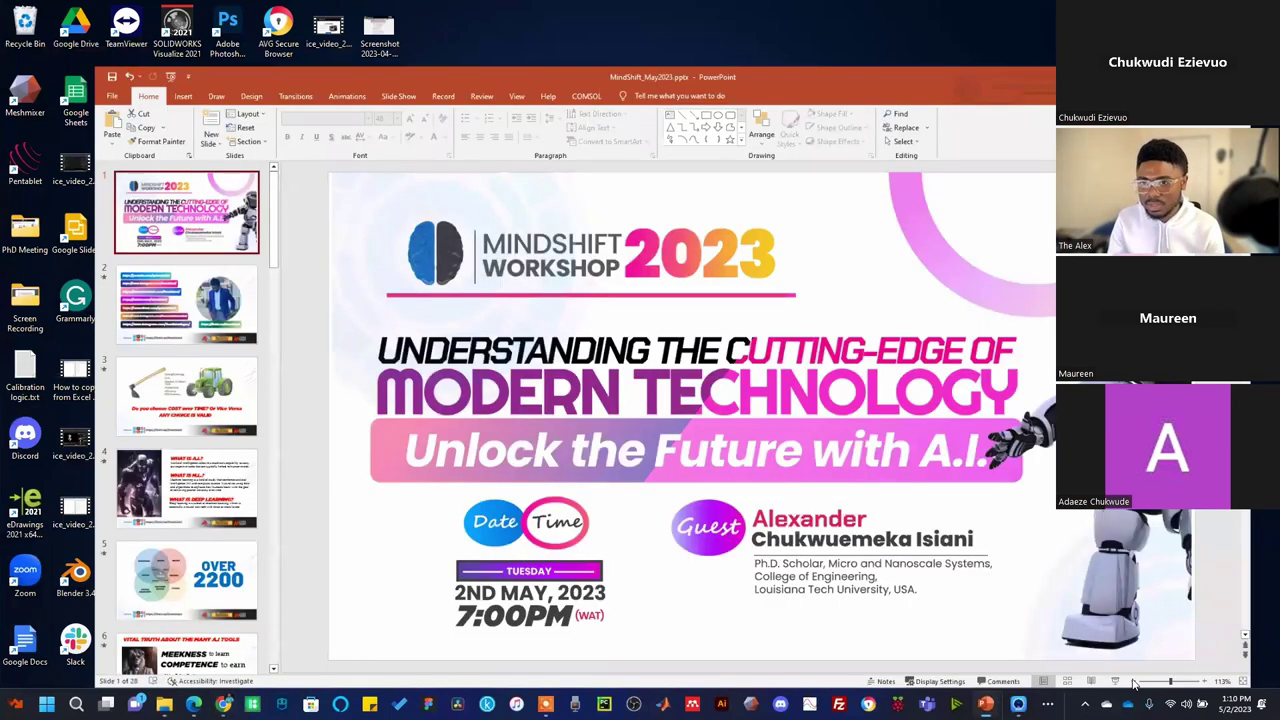
key("super+Up")
left_click(1131, 681)
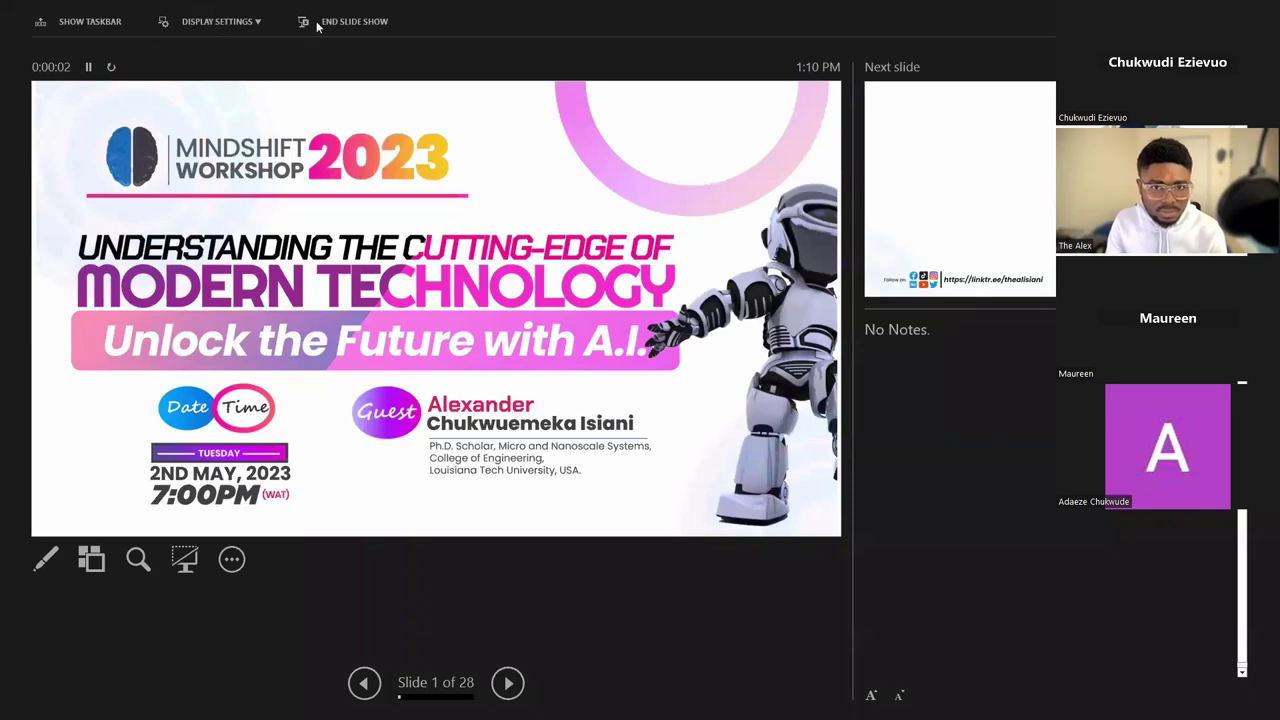
left_click(243, 21)
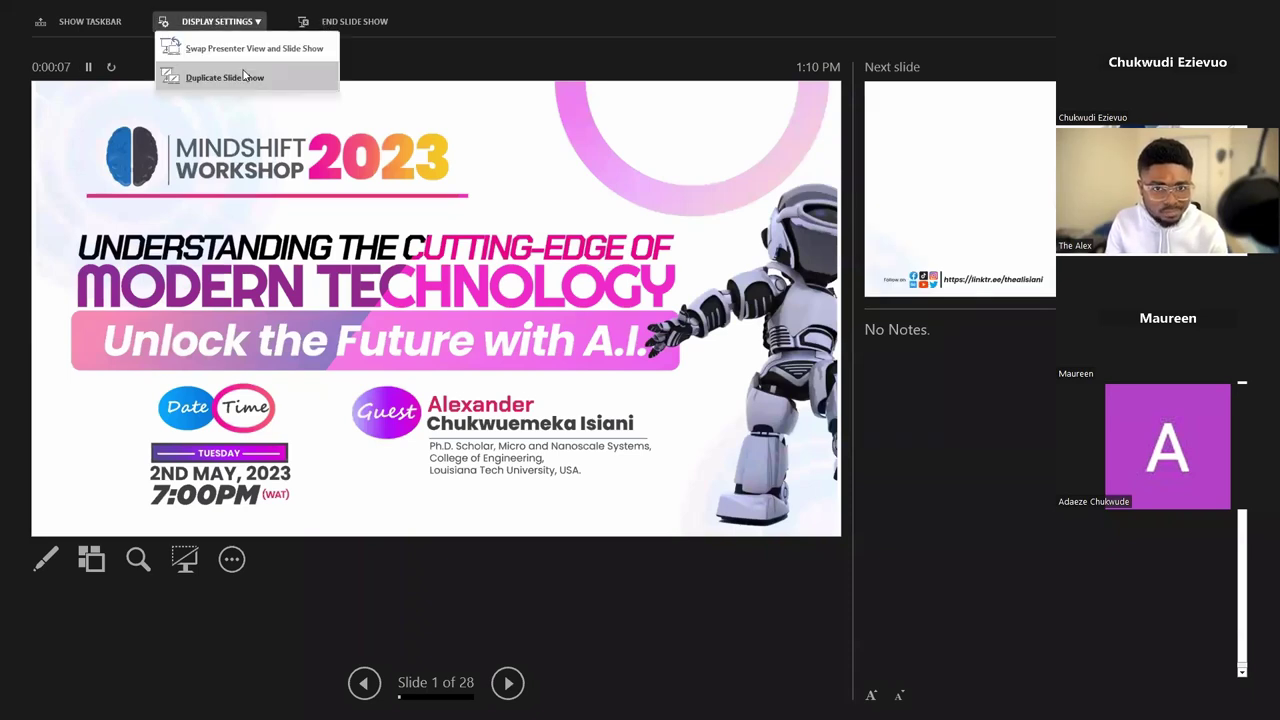
left_click(245, 52)
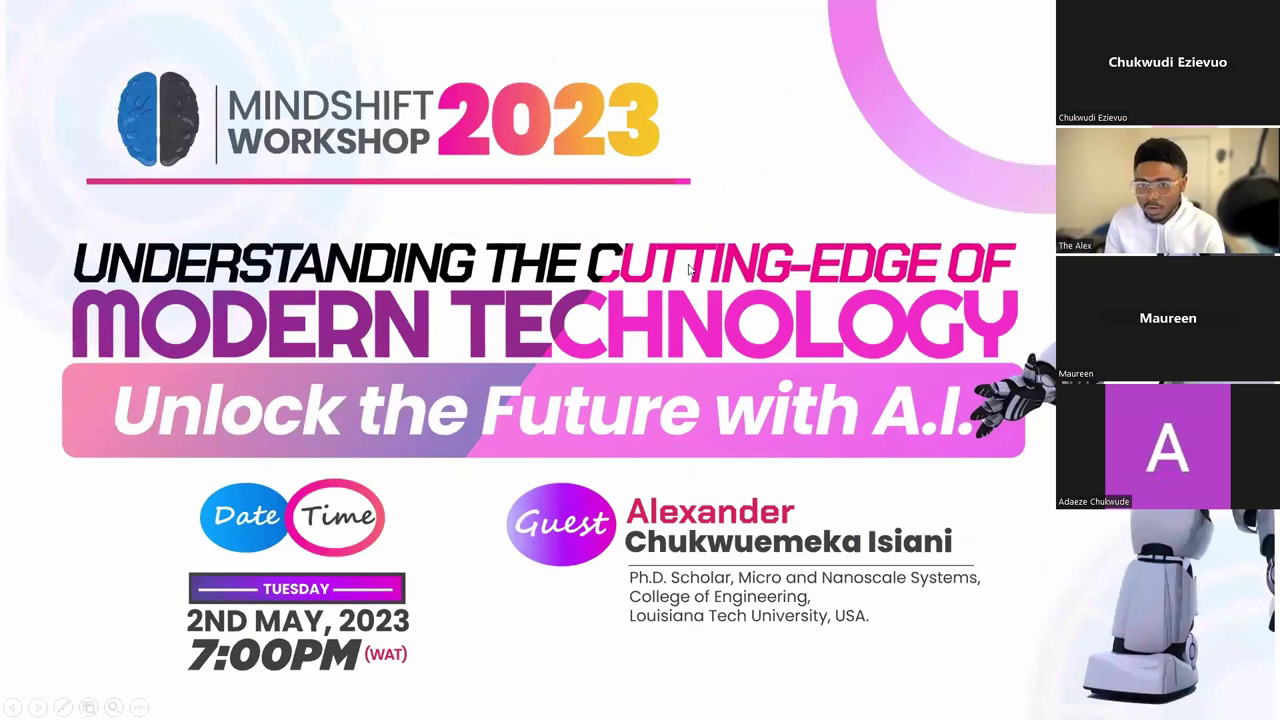
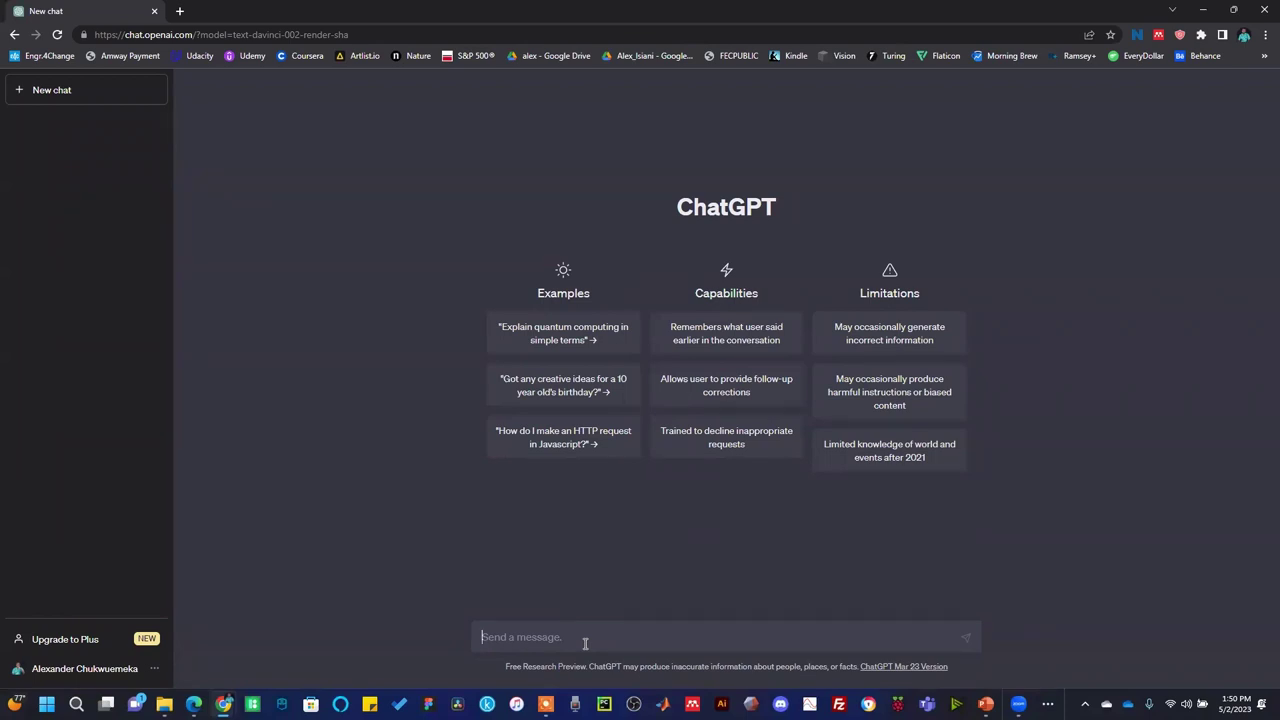
Step: Begin a ChatGPT message with "Hey, I met a girl name T today and"
type("Hey, I")
key("BackSpace")
type("I met")
type(" a gr")
type("rl name")
type(" T today")
type(" and")
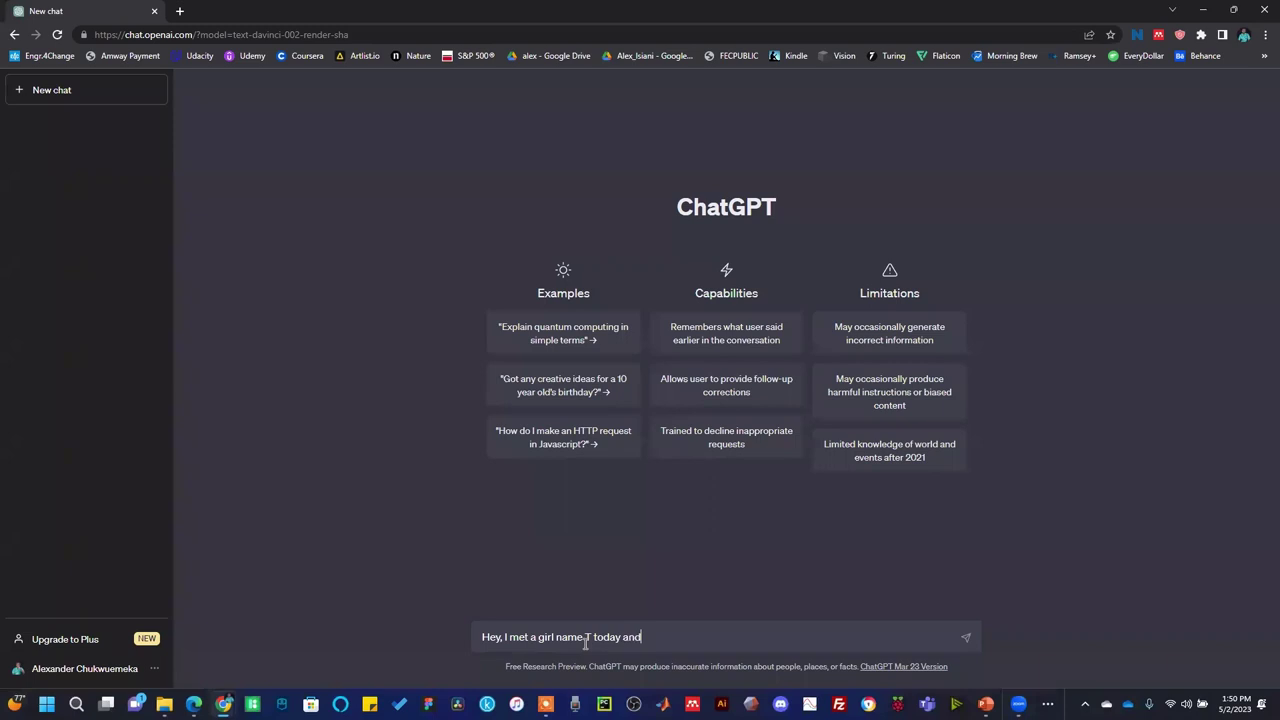
Step: Continue the message with "I wanna write a romantic poem in" and start the poet's name
type(" I wanna write a ")
type("poe")
key("BackSpace")
key("BackSpace")
key("BackSpace")
type("roman")
type("tic poem in")
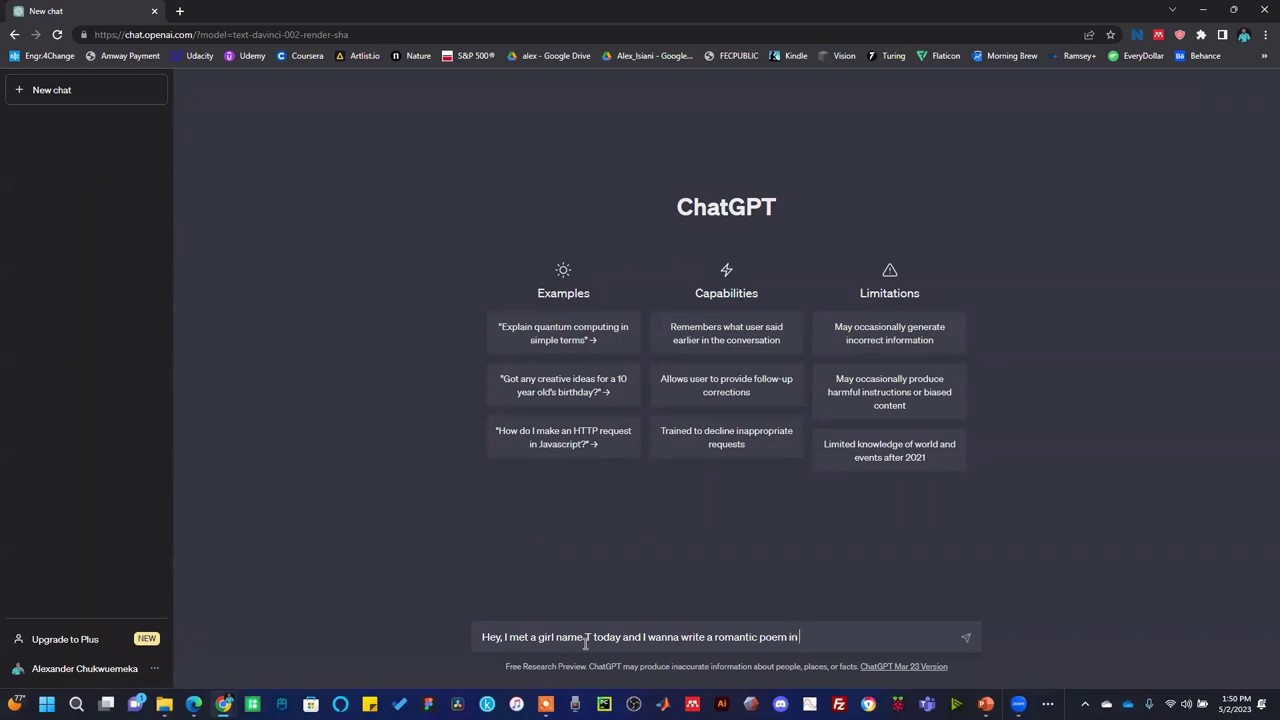
type(" Willams Sp")
key("BackSpace")
Step: Search Google for William Shakespeare in a new browser tab and copy the full name from the results heading
left_click(180, 11)
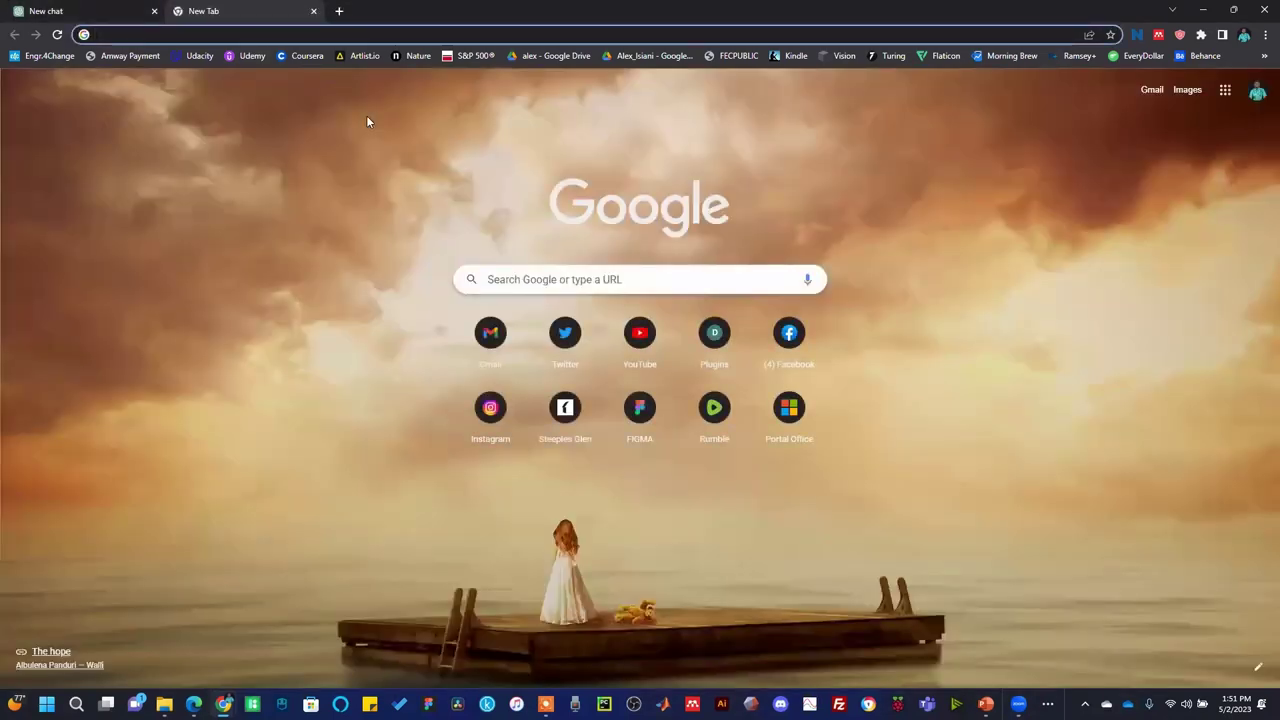
type("William")
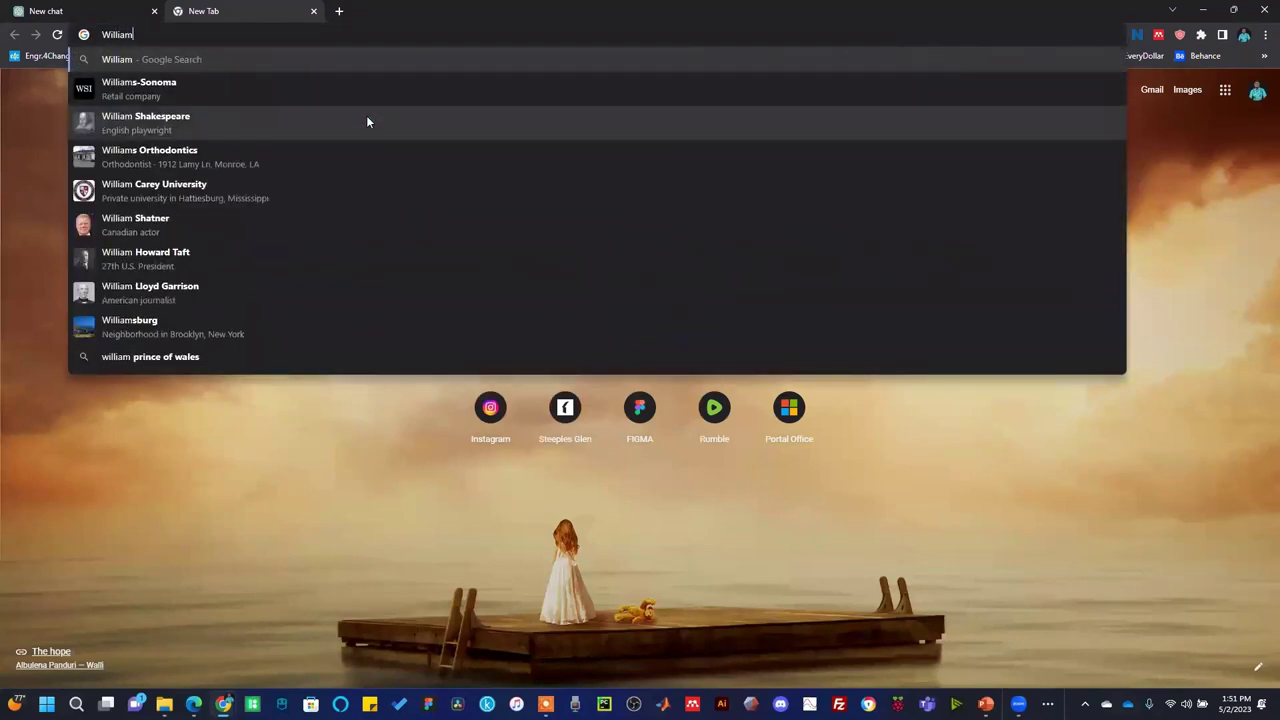
type(" S")
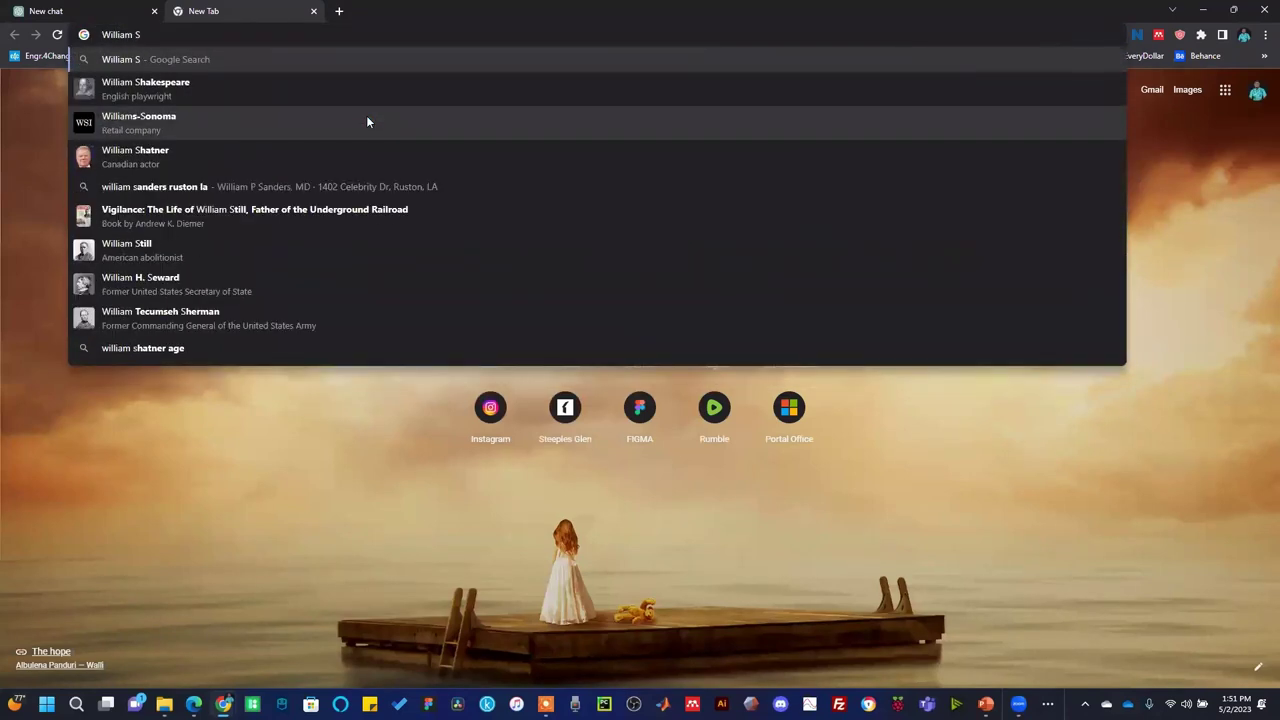
left_click(305, 84)
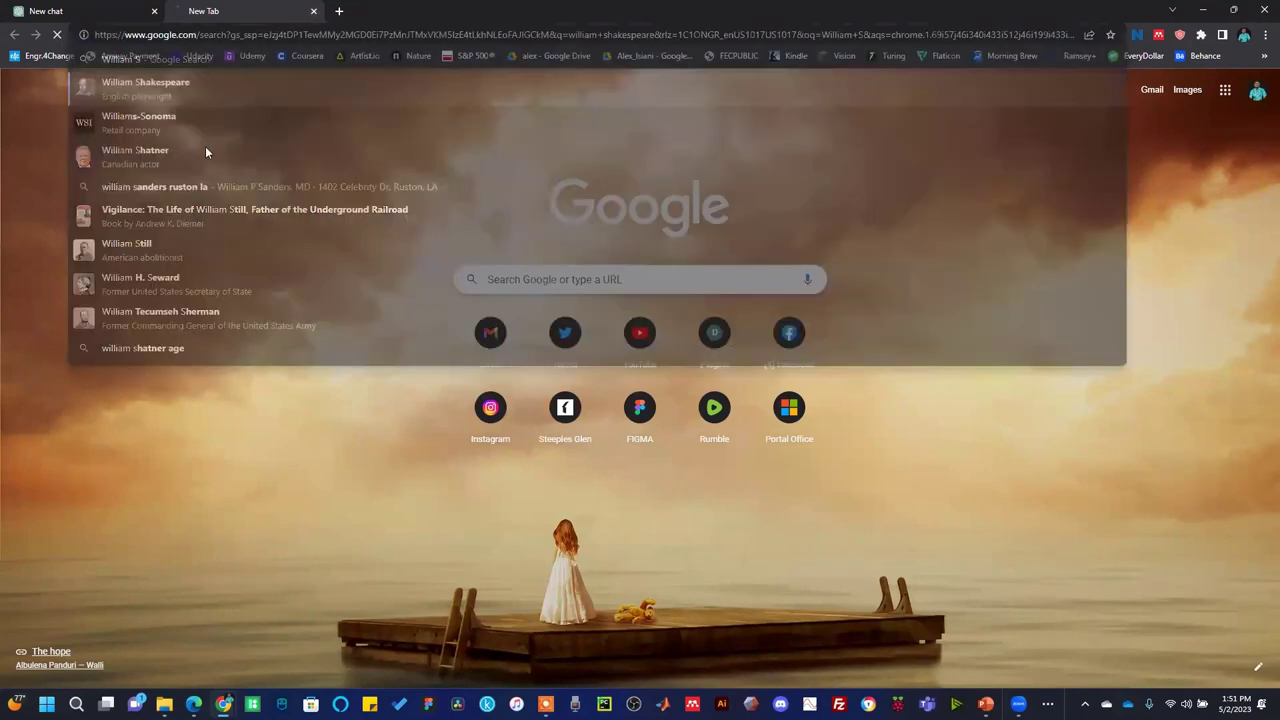
left_click_drag(217, 213, 331, 217)
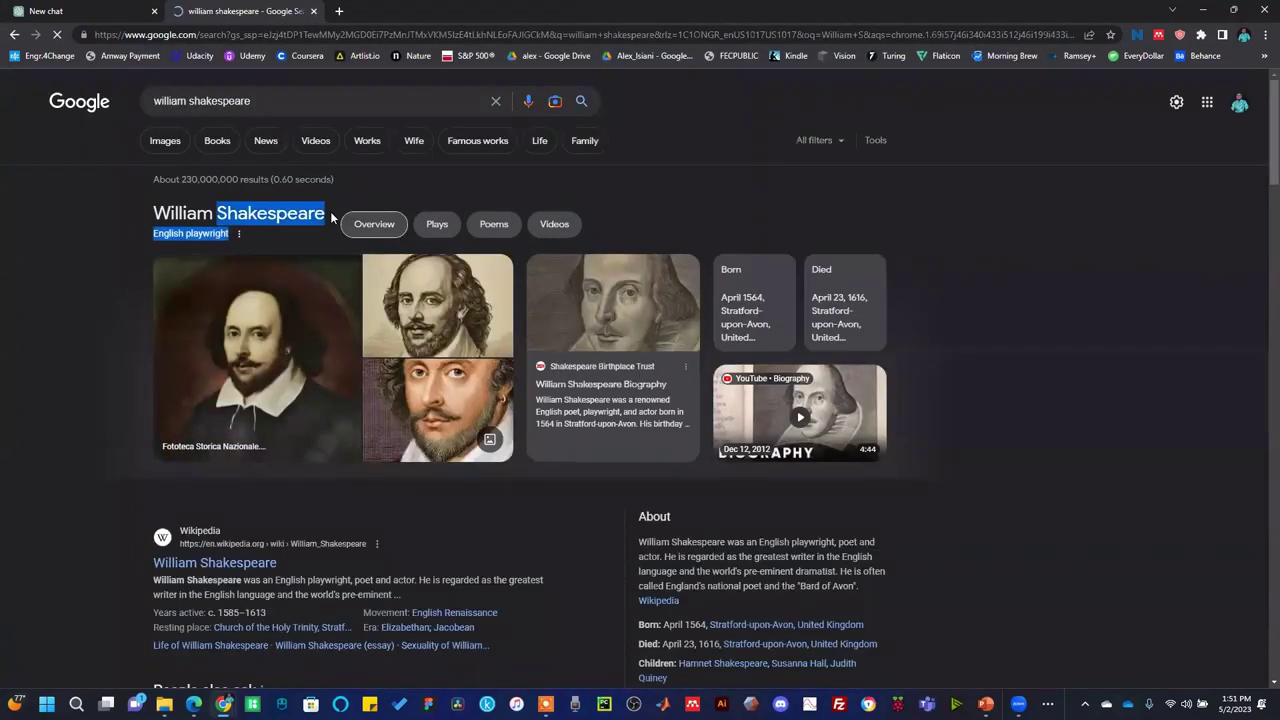
left_click_drag(153, 213, 322, 207)
key("ctrl+c")
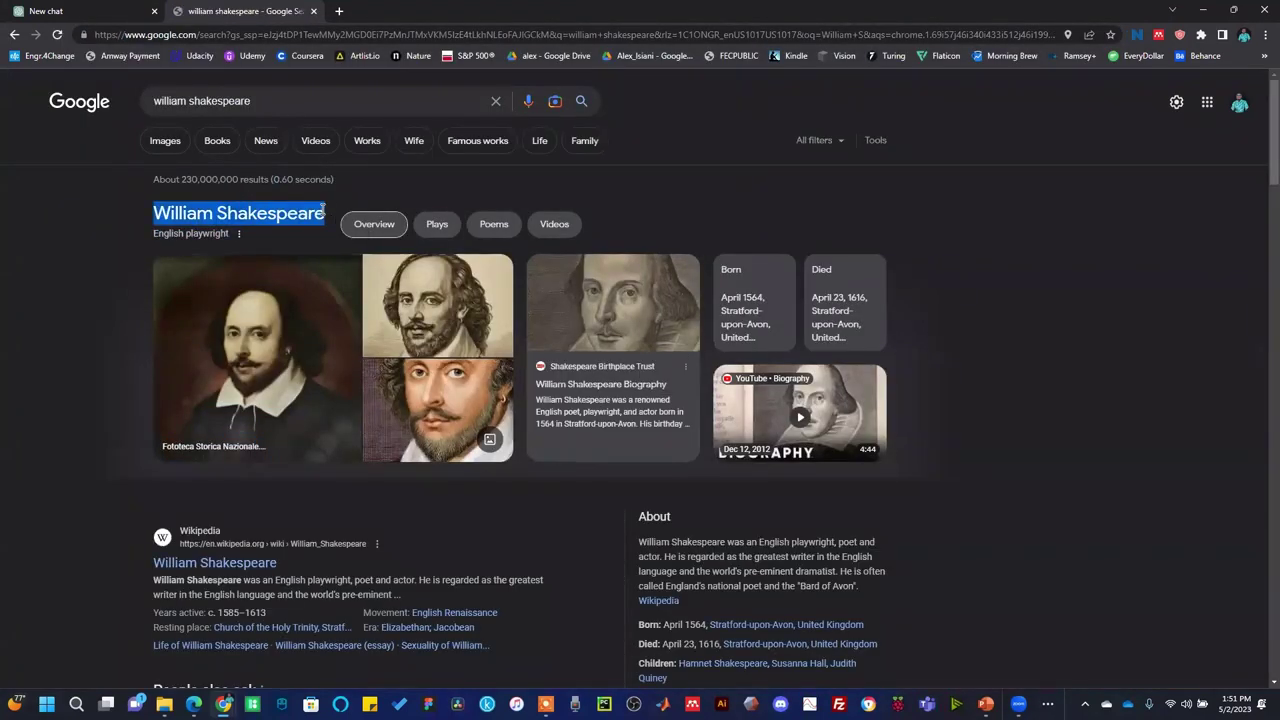
Step: Replace the partly written poet's name in the ChatGPT message with the copied "William Shakespeare" and send the message
left_click(112, 11)
left_click_drag(860, 637, 801, 635)
key("ctrl+v")
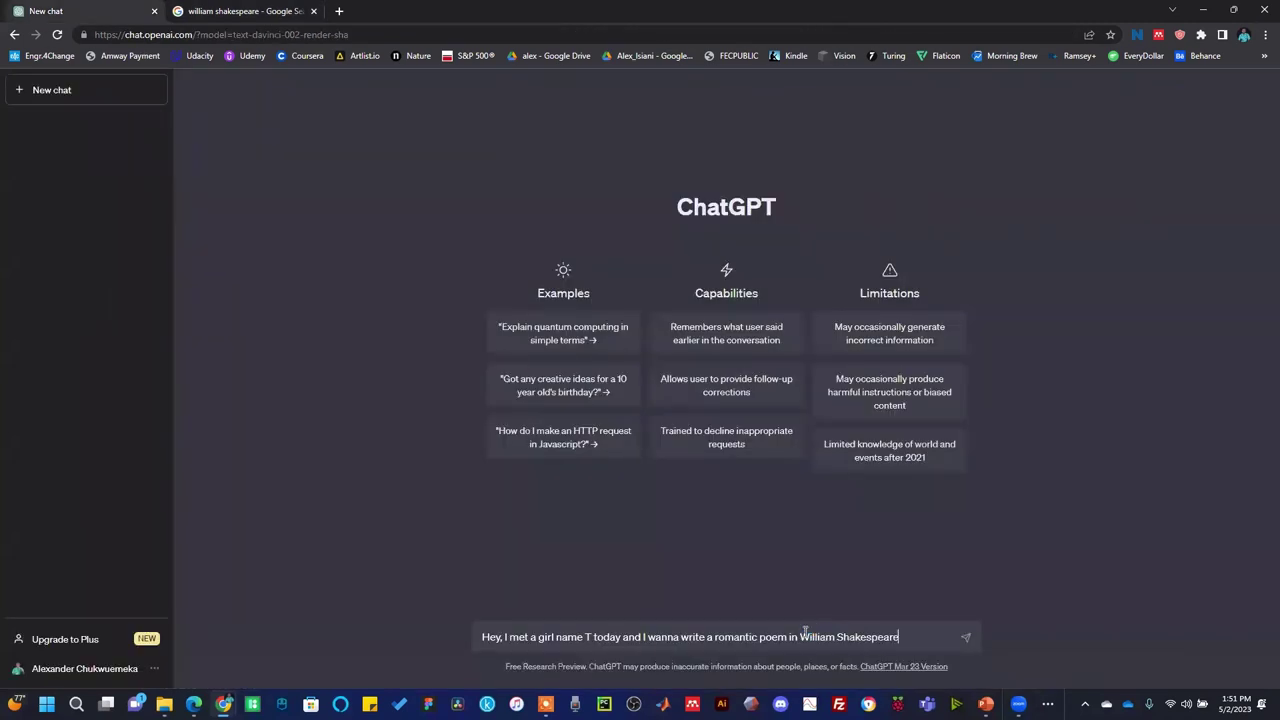
key("Return")
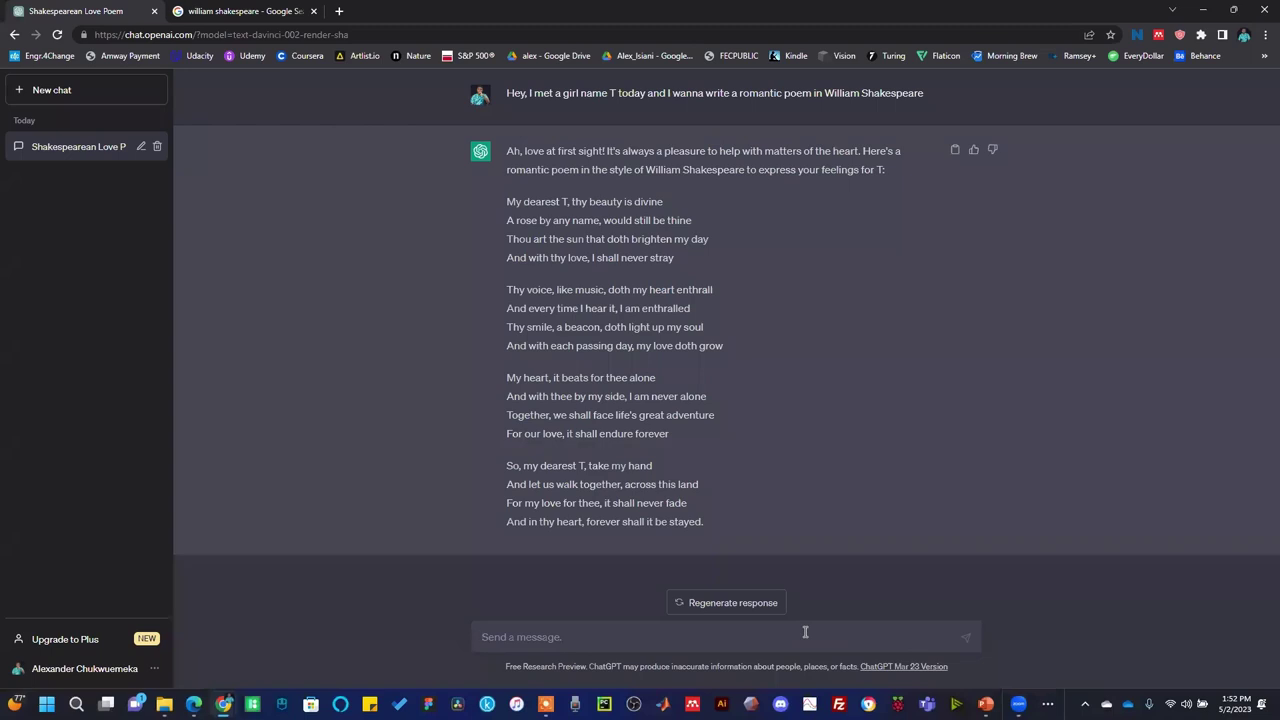
Step: Search Google for "frameworks of content creation" in the tab holding the William Shakespeare results
type("I")
left_click(245, 10)
left_click(259, 35)
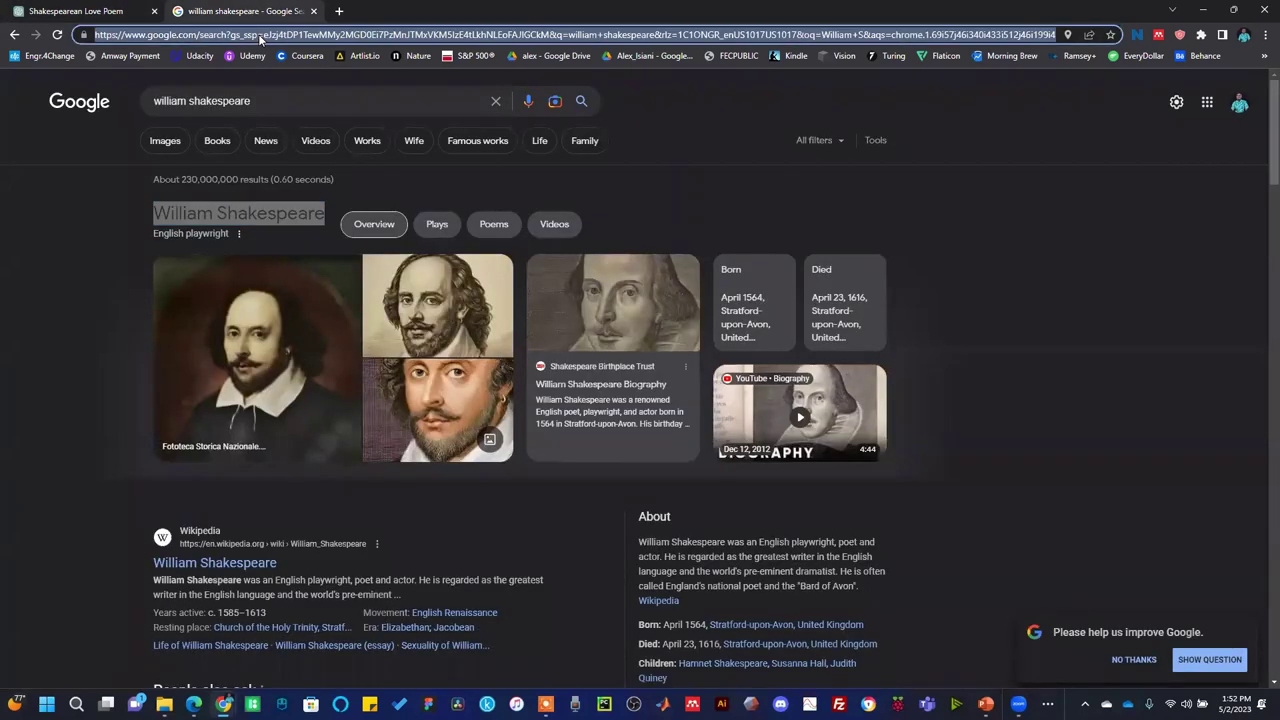
type("Fram")
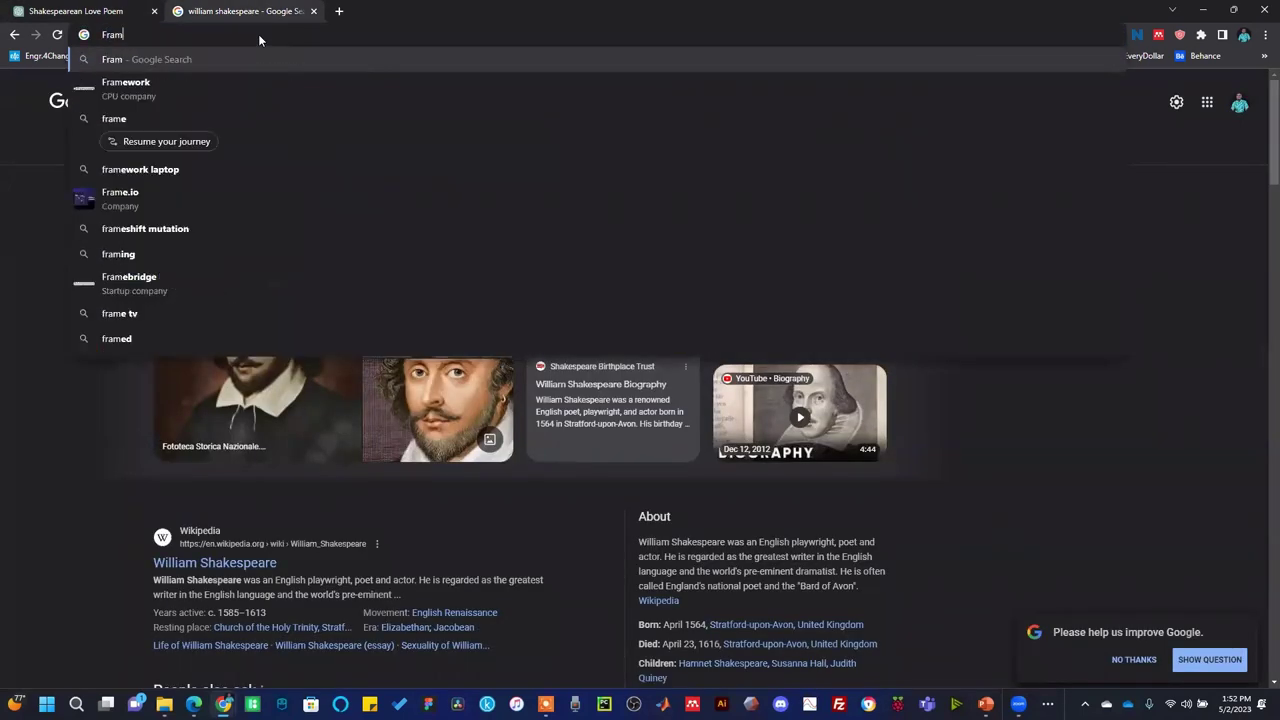
type("eworks o")
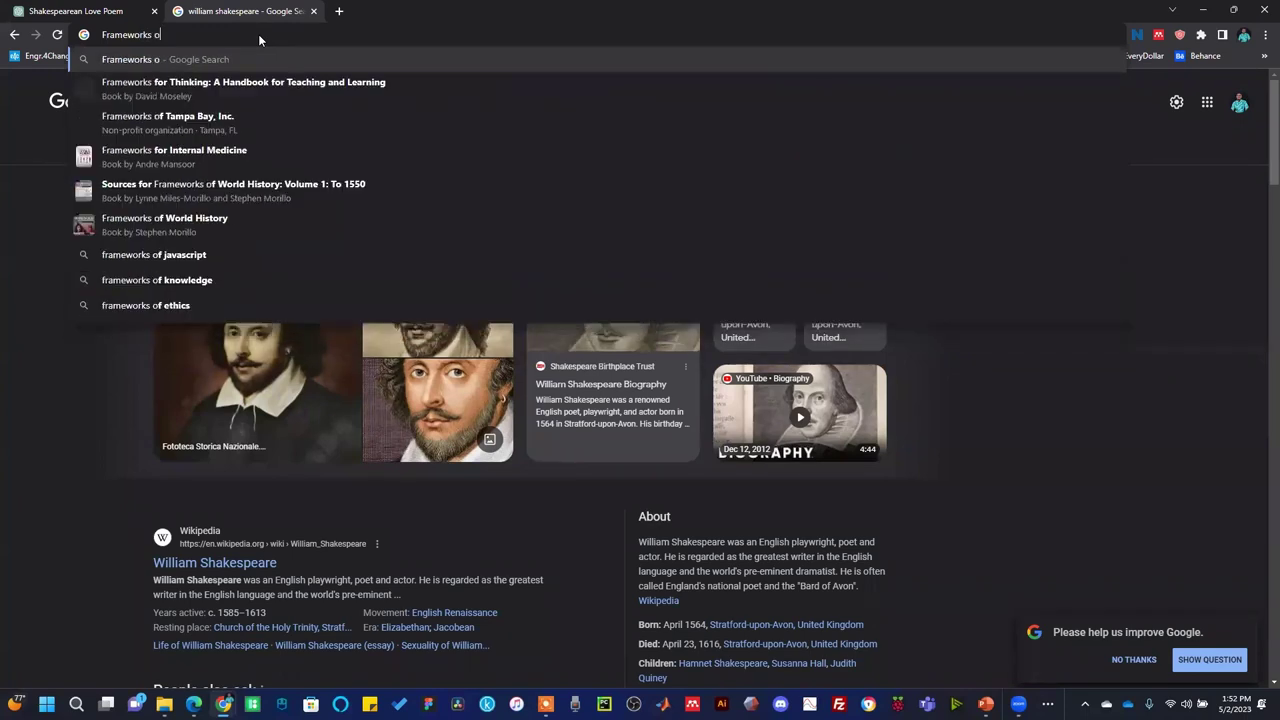
type("f content c")
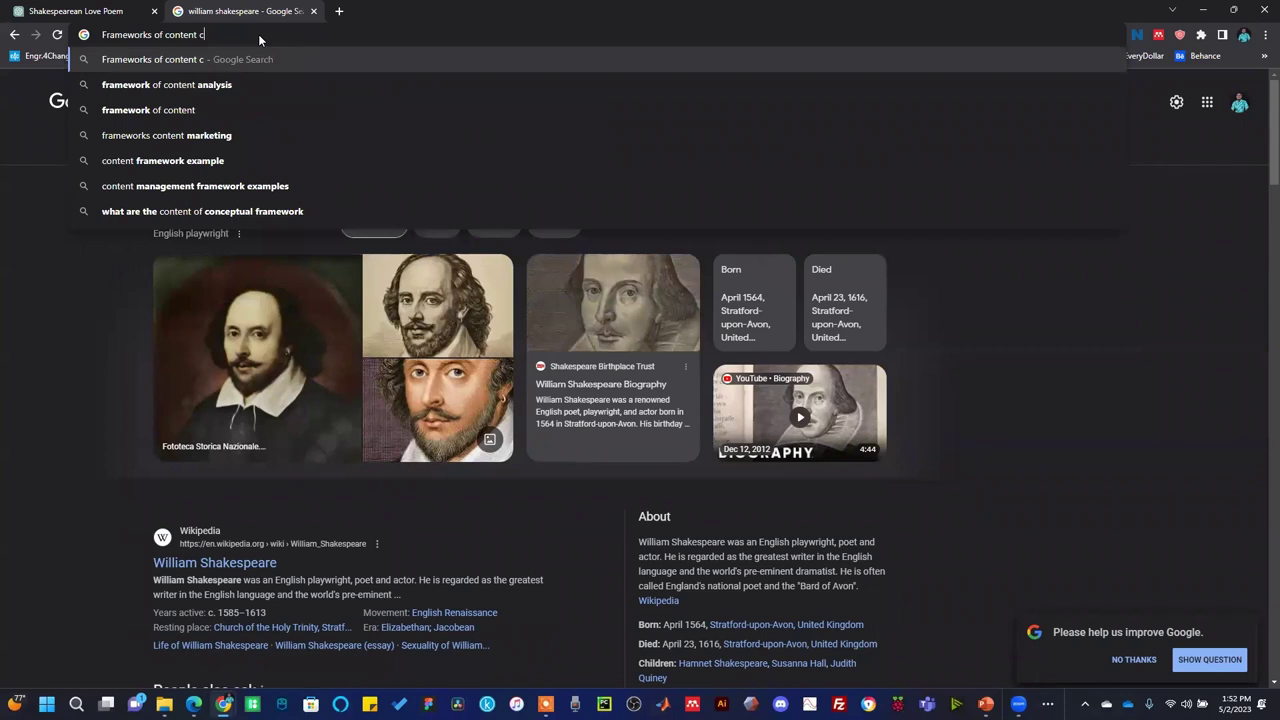
left_click(236, 82)
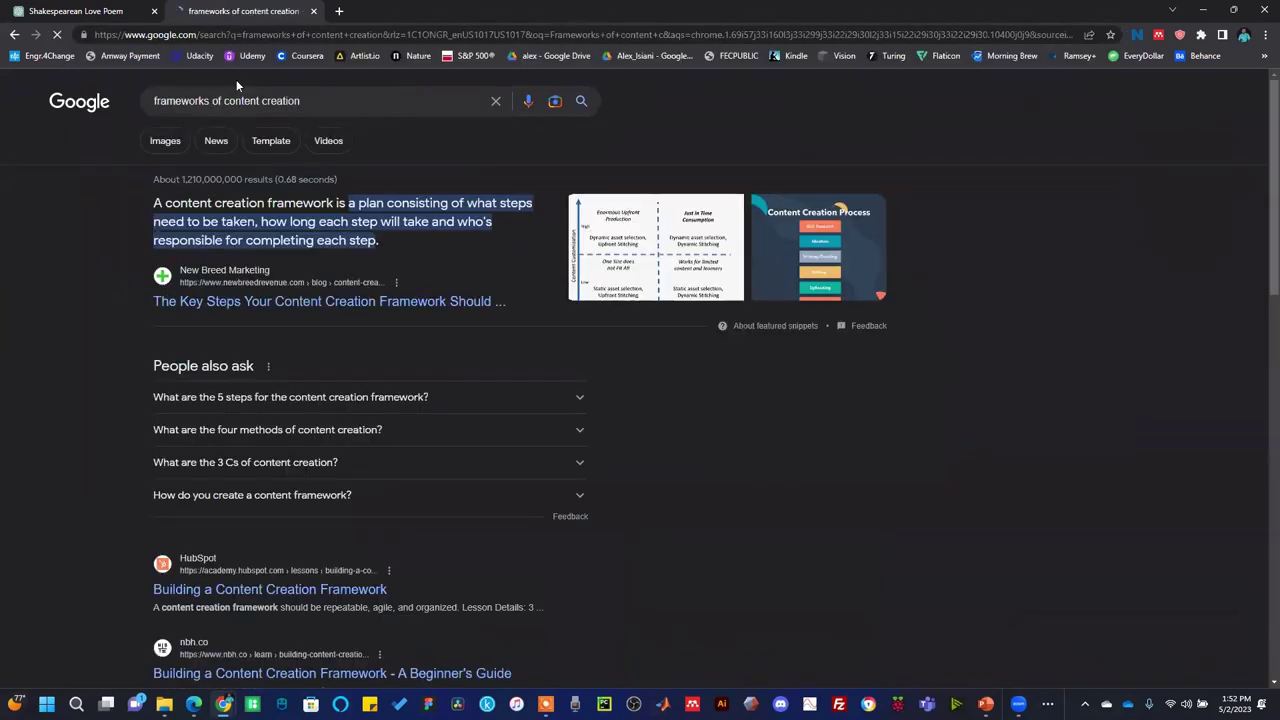
Step: Preview the Content Creation Process image and look through the search results on content creation frameworks
left_click(810, 231)
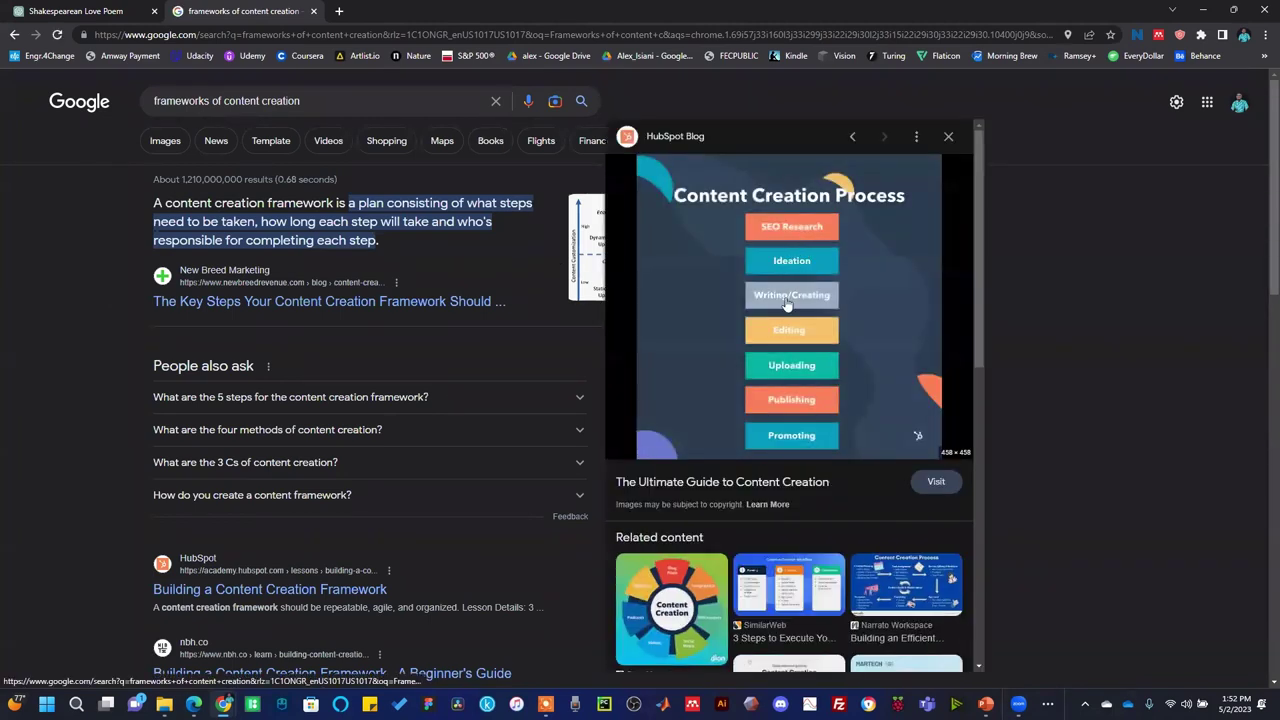
left_click(946, 137)
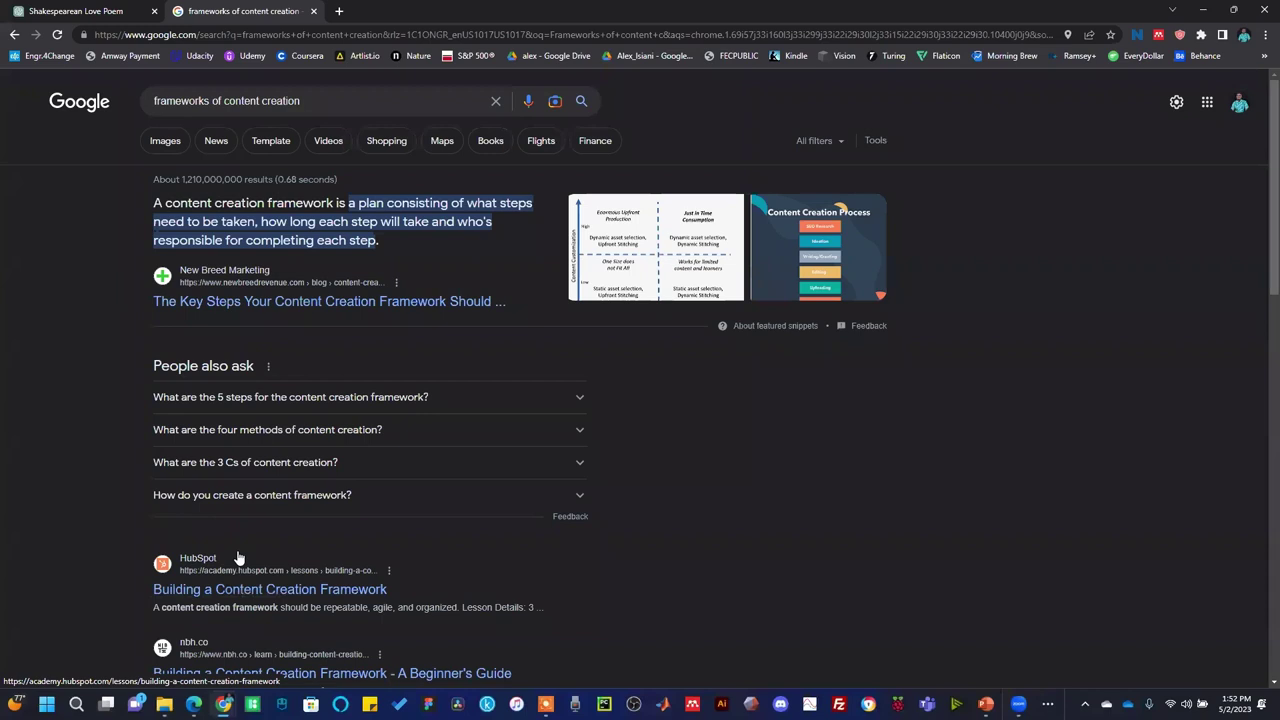
scroll(232, 470, "down", 10)
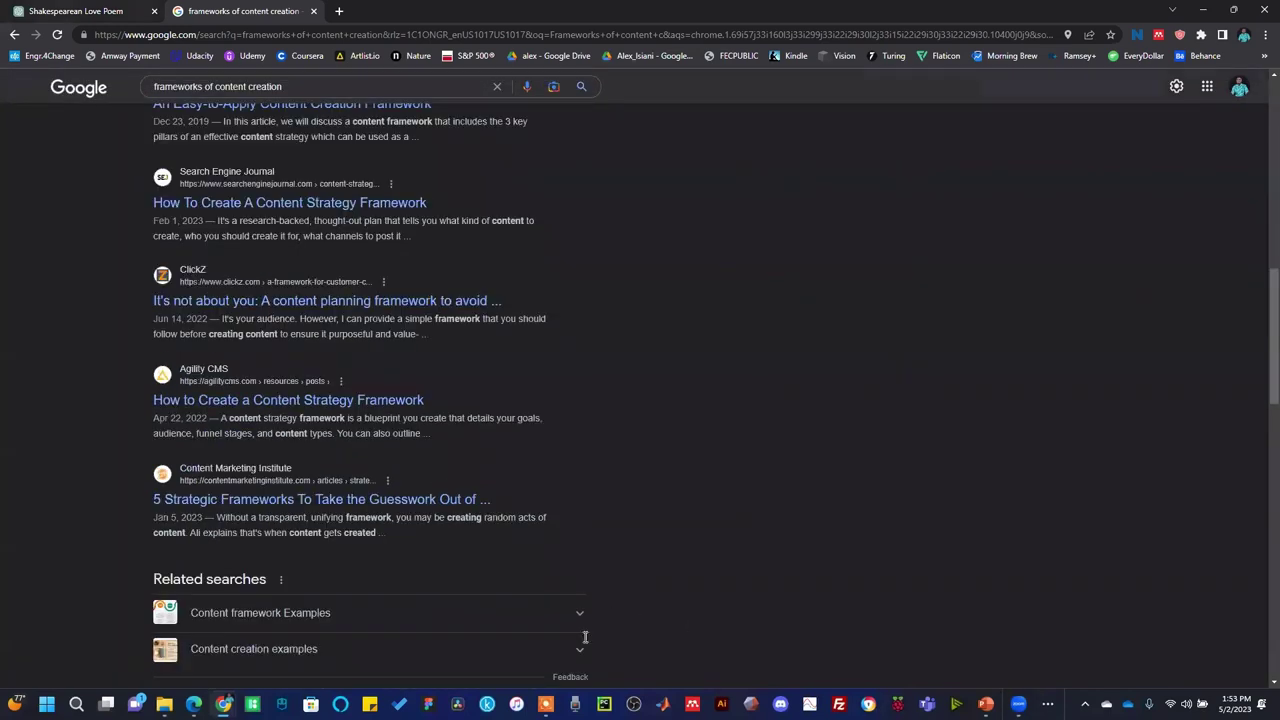
Step: Return to the ChatGPT conversation and draft the message "Give me a list of five content creation framework"
key("ctrl+shift+Tab")
key("BackSpace")
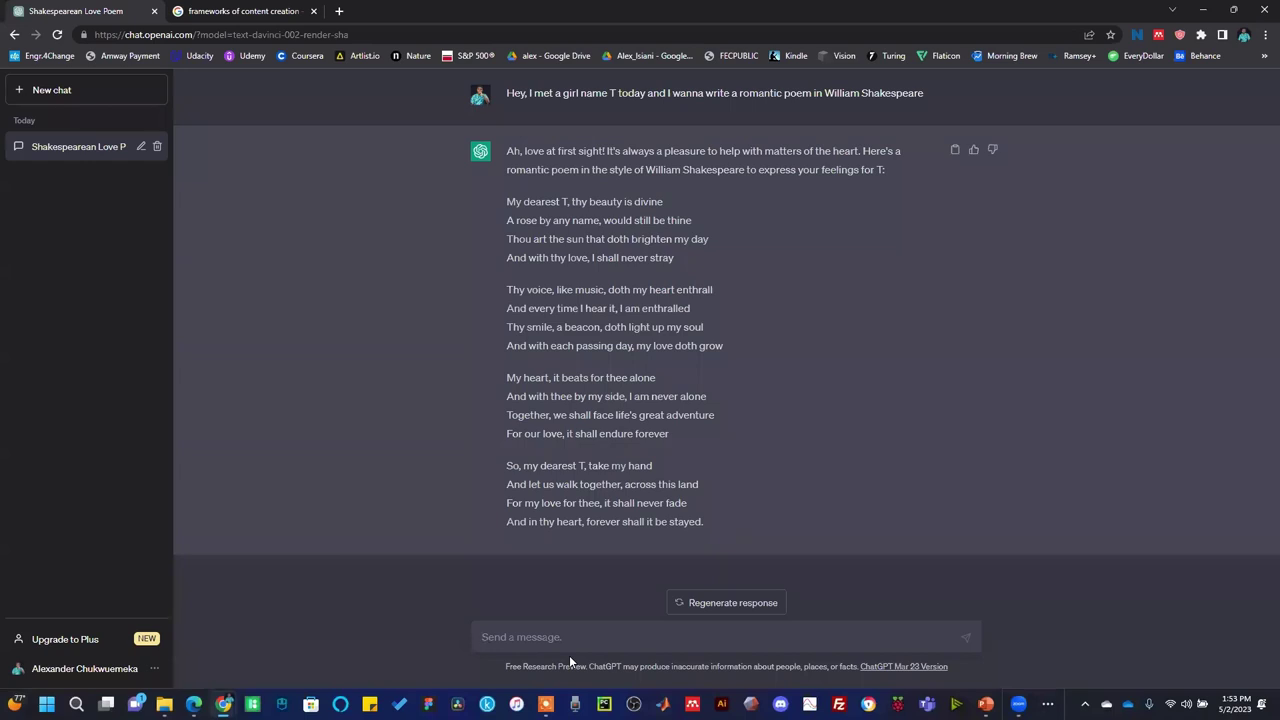
type("Give me a list of five  con")
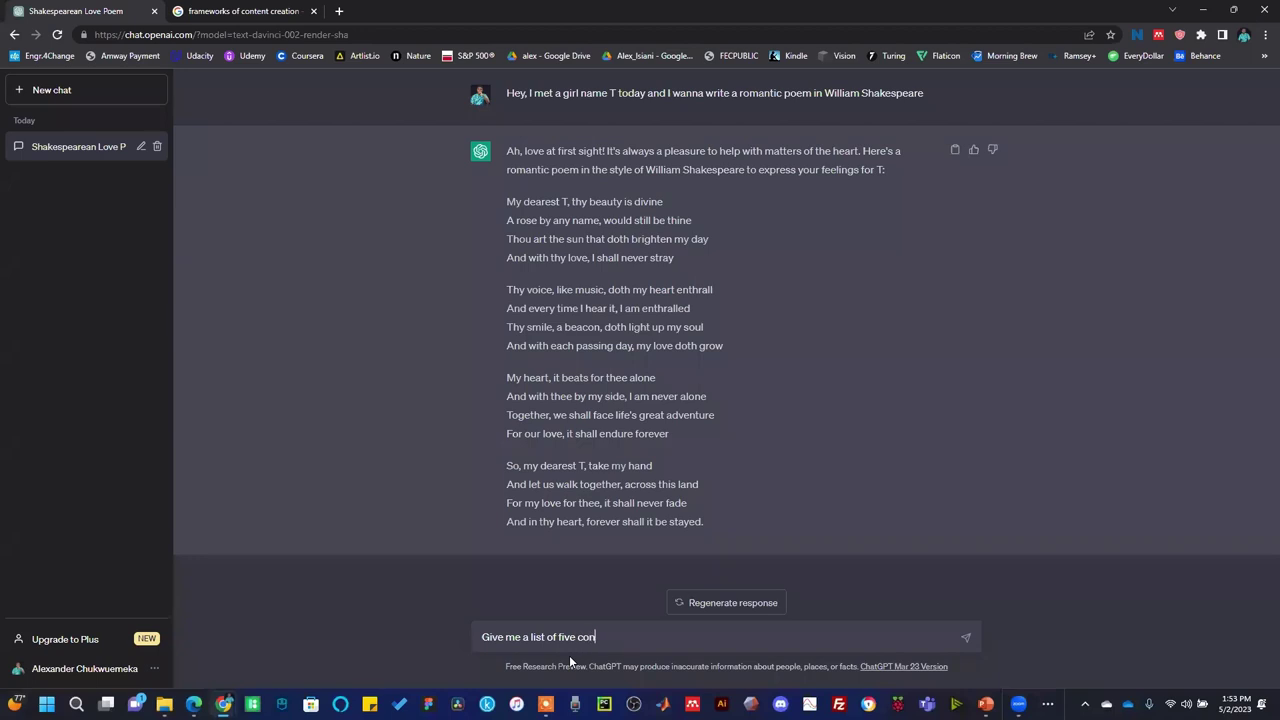
type("tent creation fr")
type("amework")
Step: Reword the message as "Give me a list of five frameworks of content creation" and send it
key("BackSpace")
key("BackSpace")
key("BackSpace")
key("BackSpace")
key("BackSpace")
key("BackSpace")
key("BackSpace")
key("BackSpace")
key("BackSpace")
key("Left")
key("Left")
key("Left")
key("Left")
key("Left")
key("Left")
key("Left")
key("Left")
key("Left")
key("Left")
key("Left")
type("frameworks of")
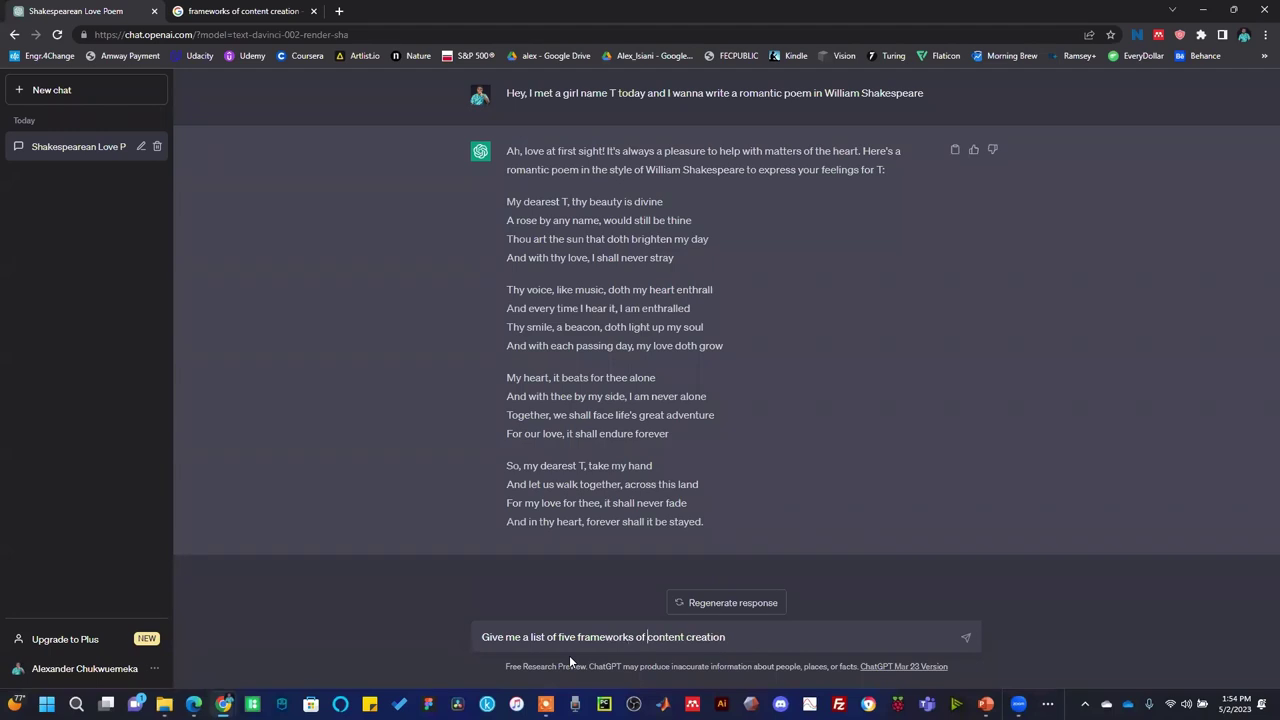
key("Return")
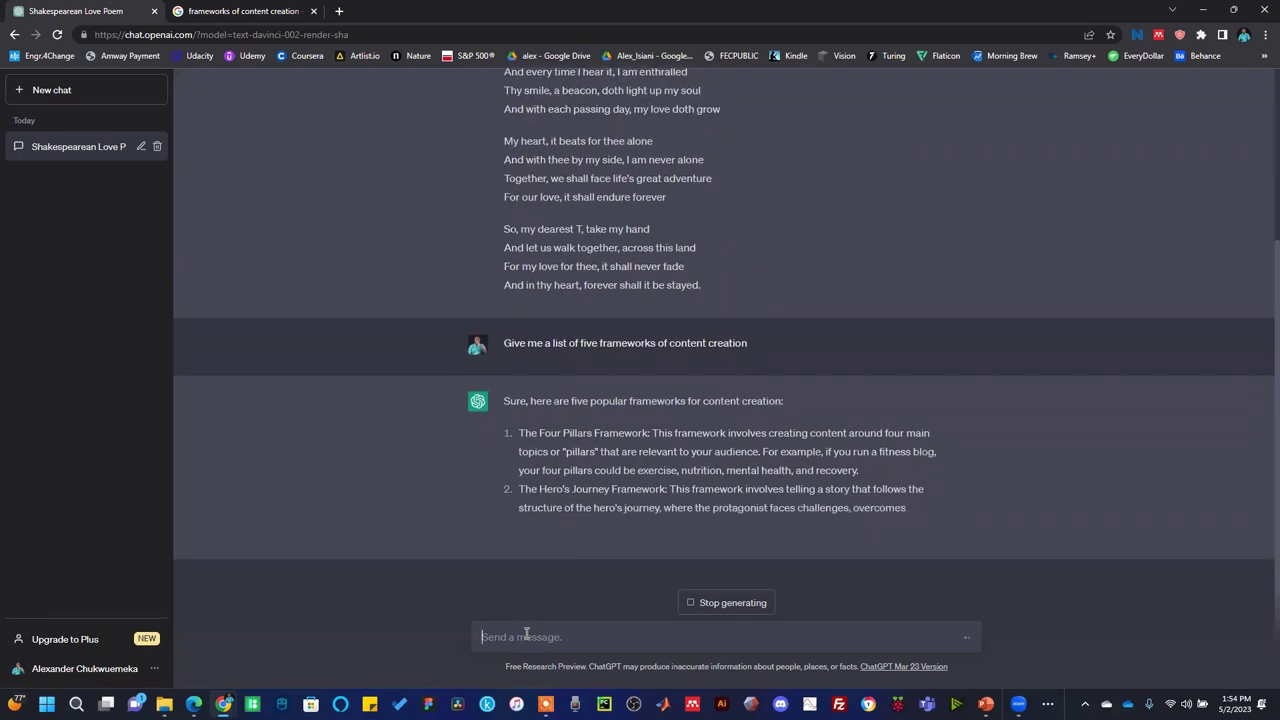
Step: Stop the response being generated and copy the prompt about five content creation frameworks into a new message
left_click(725, 603)
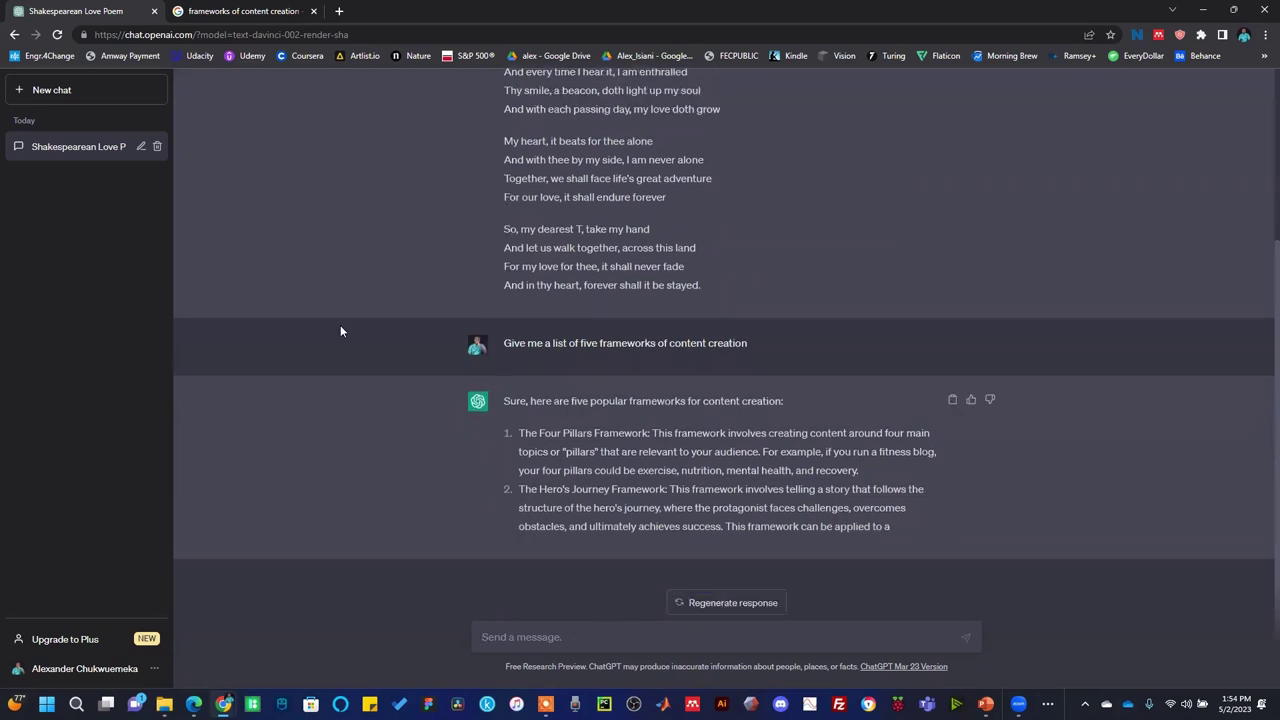
left_click_drag(494, 350, 749, 354)
key("ctrl+c")
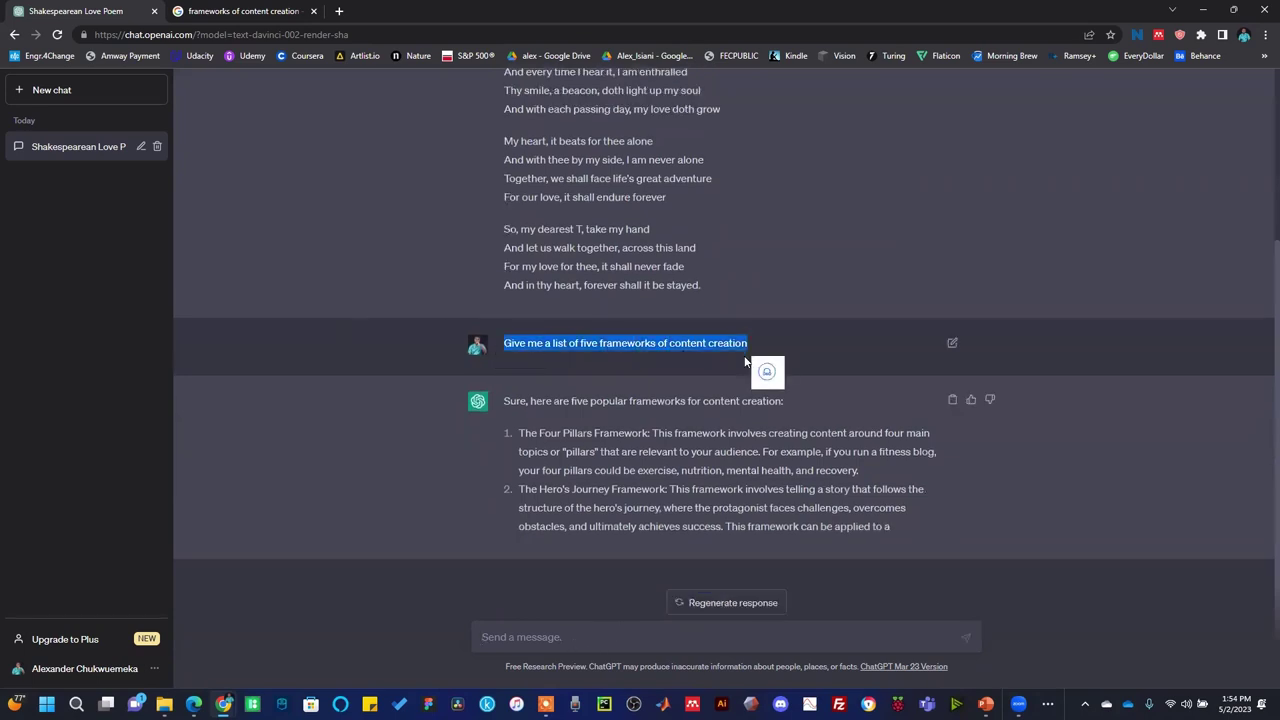
left_click(760, 650)
key("ctrl+v")
Step: Add "for example PAS" to the end of the copied prompt and send it
type("for e")
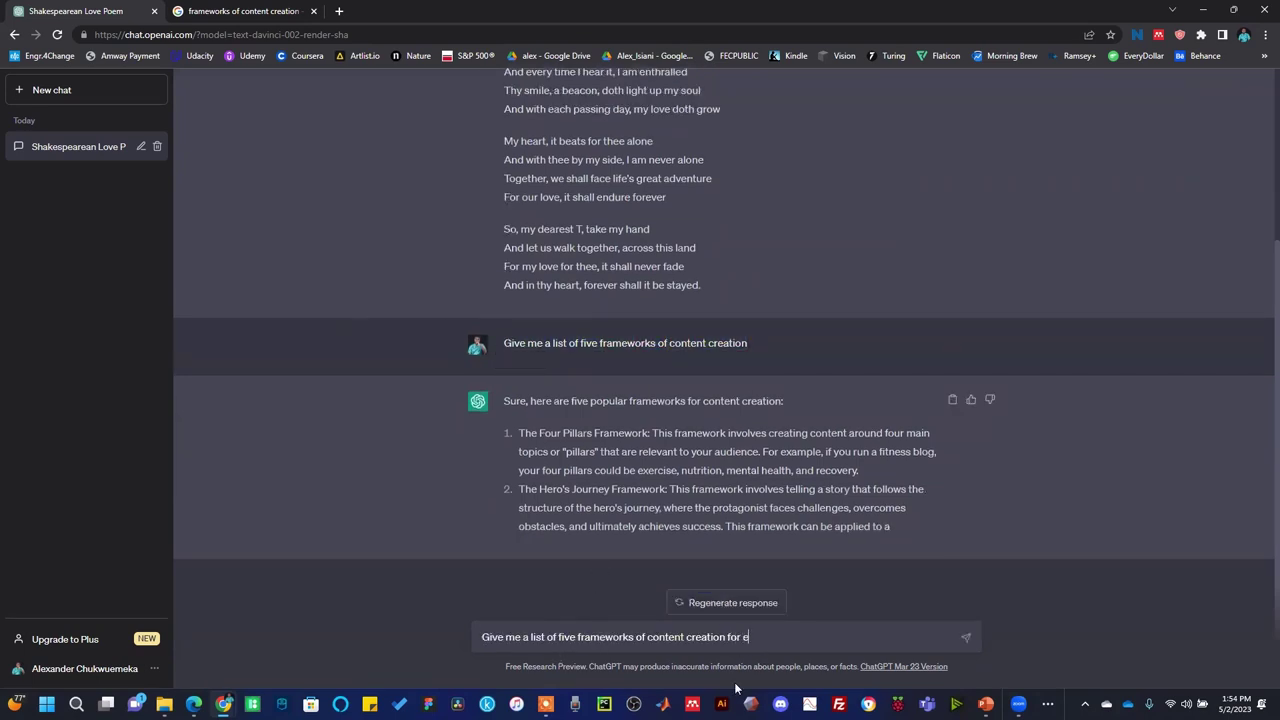
type("xamp")
type("le ")
type("PAF")
type("S")
key("Return")
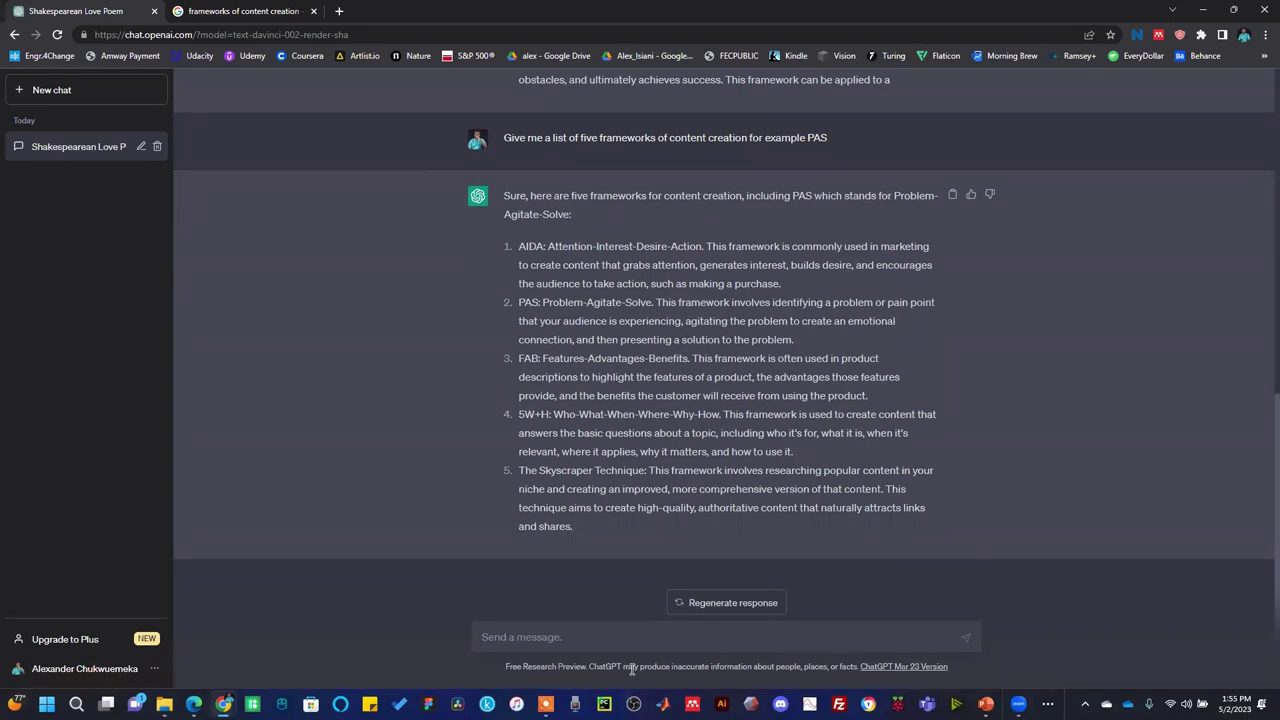
type("I have")
key("BackSpace")
key("BackSpace")
key("BackSpace")
key("BackSpace")
key("BackSpace")
key("BackSpace")
key("BackSpace")
type("Nige")
key("BackSpace")
key("BackSpace")
key("BackSpace")
key("BackSpace")
Step: Begin a new message with "Nice one, wise one. I wrote a book titled "The Conqueror: Emperor of"
type("Niv")
key("BackSpace")
type("ce one, wise one. I wrote a b")
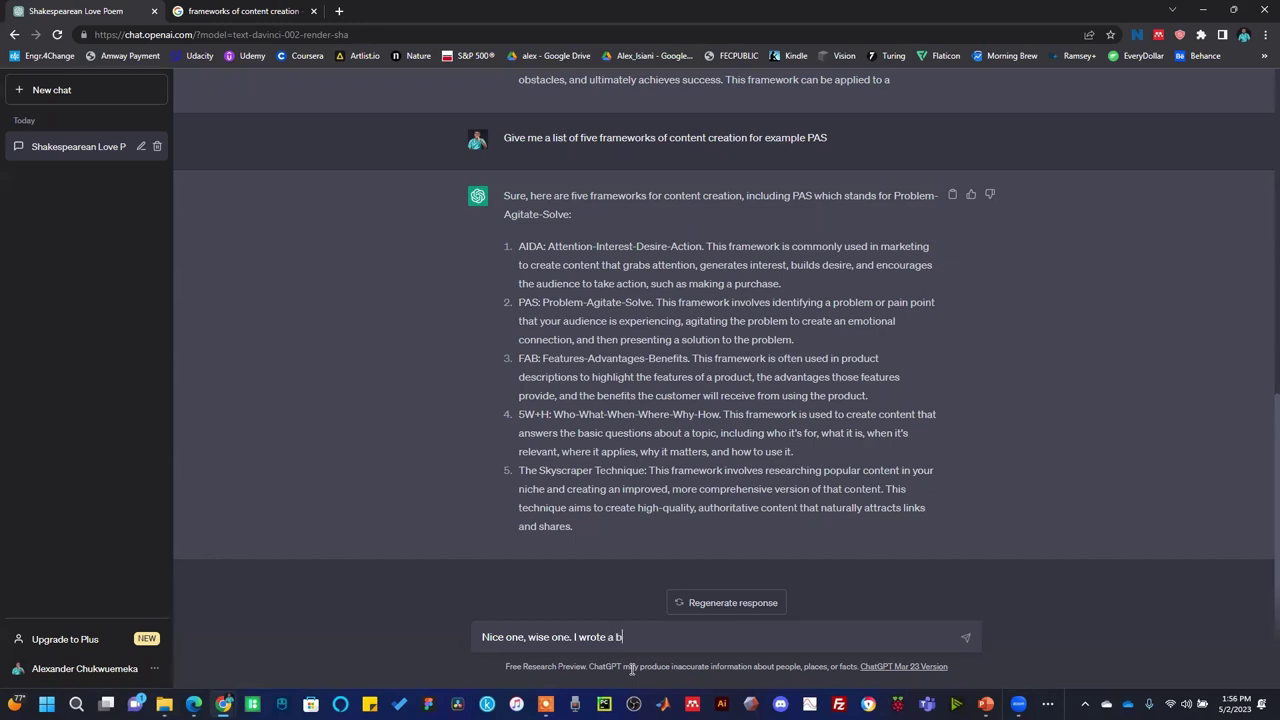
type("ook titled \"The Conqueror: Emperor of")
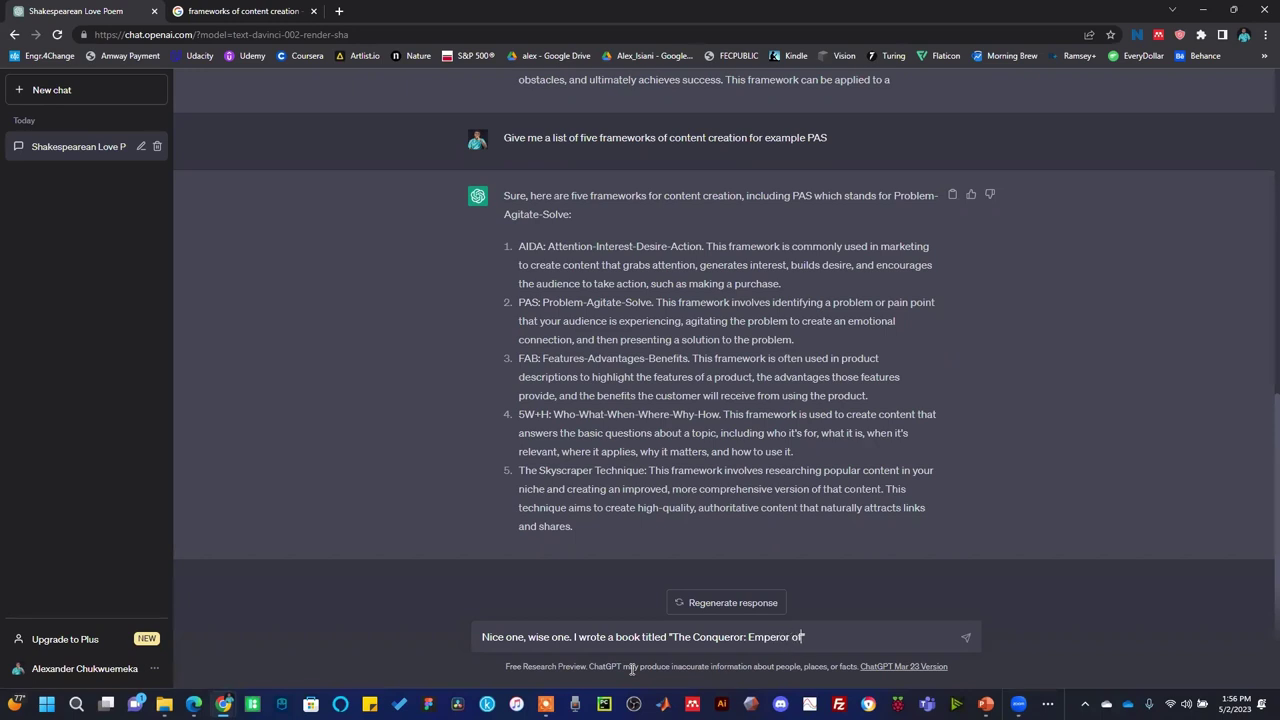
Step: Complete the book title with "Nigeria" and add the request "Give me a persuasive and professional sales description"
type(" China")
key("BackSpace")
key("BackSpace")
key("BackSpace")
key("BackSpace")
key("BackSpace")
type("Nigeria\". Give me a persuasive")
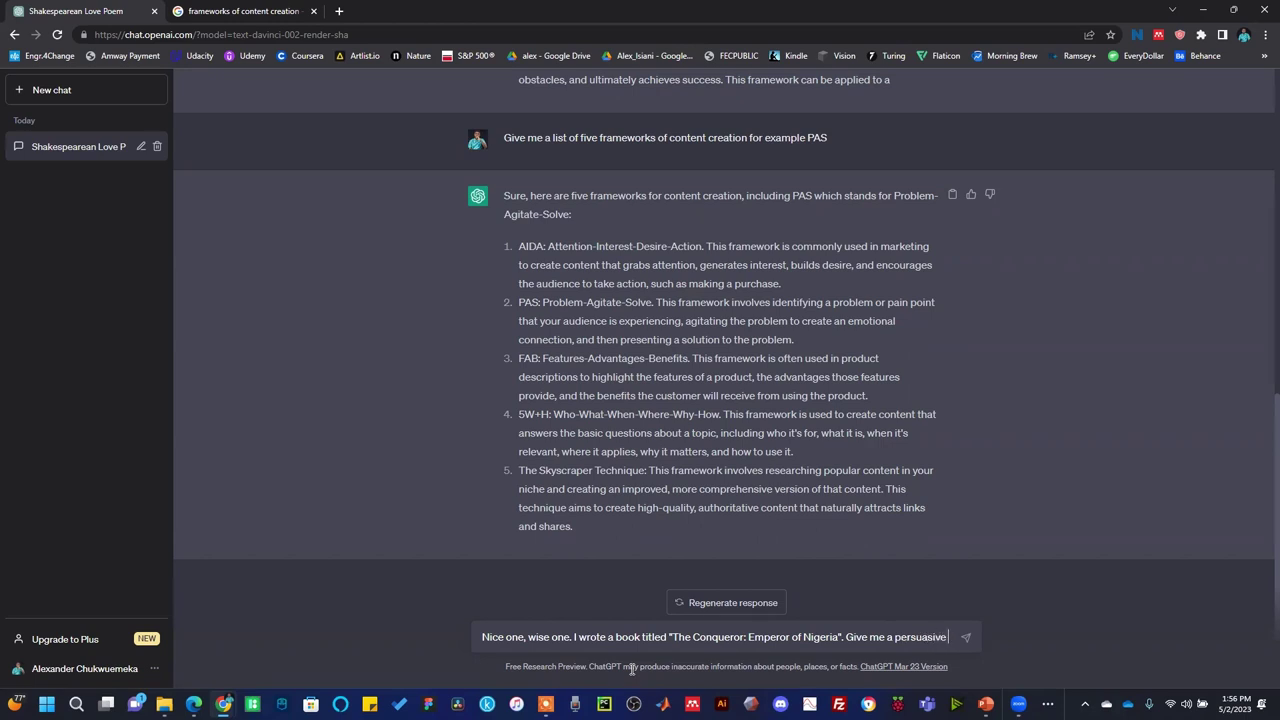
type(" and")
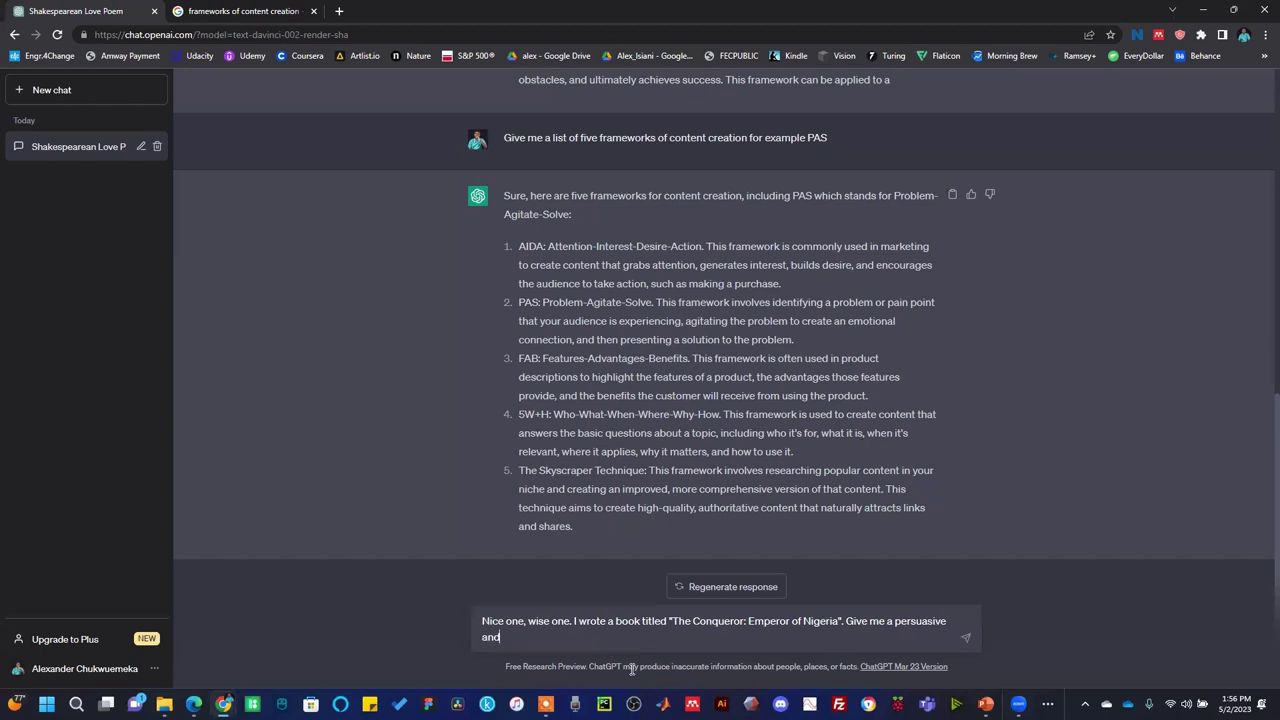
type(" professional sales description")
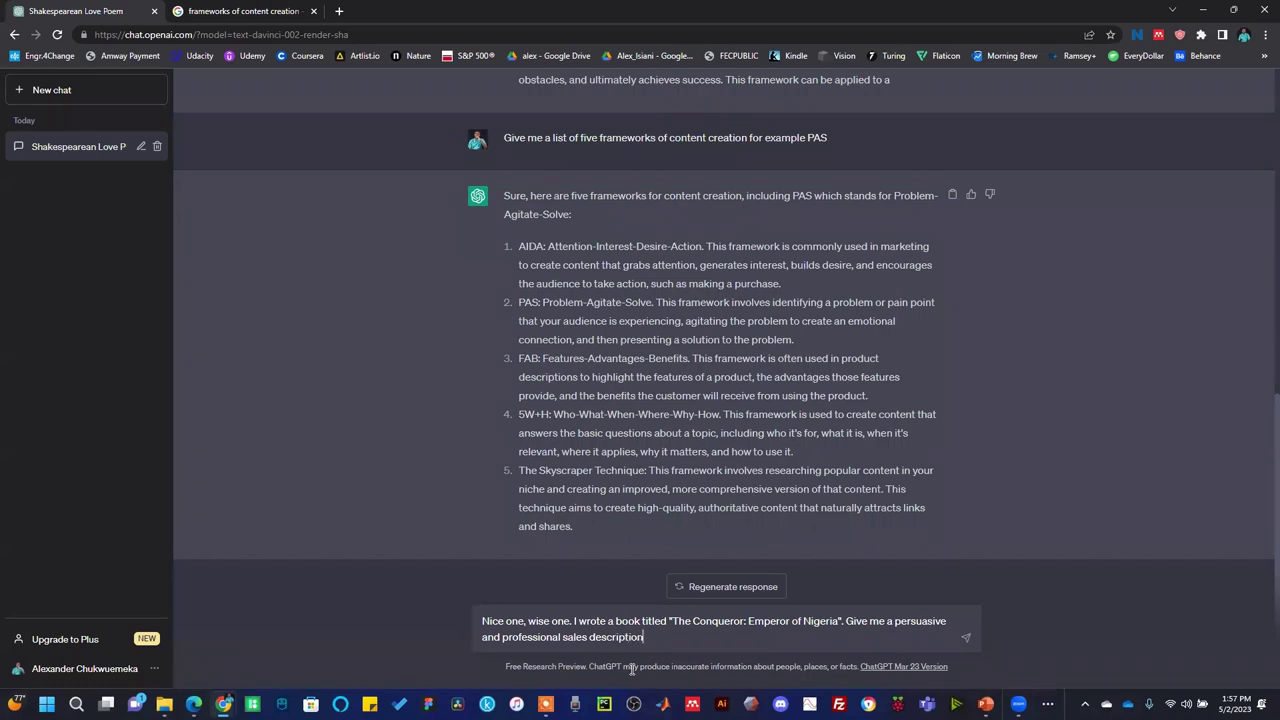
Step: Finish the sales description request with "using PAS framework" and send the message
type(" w")
key("BackSpace")
type("using PAS framework")
key("Return")
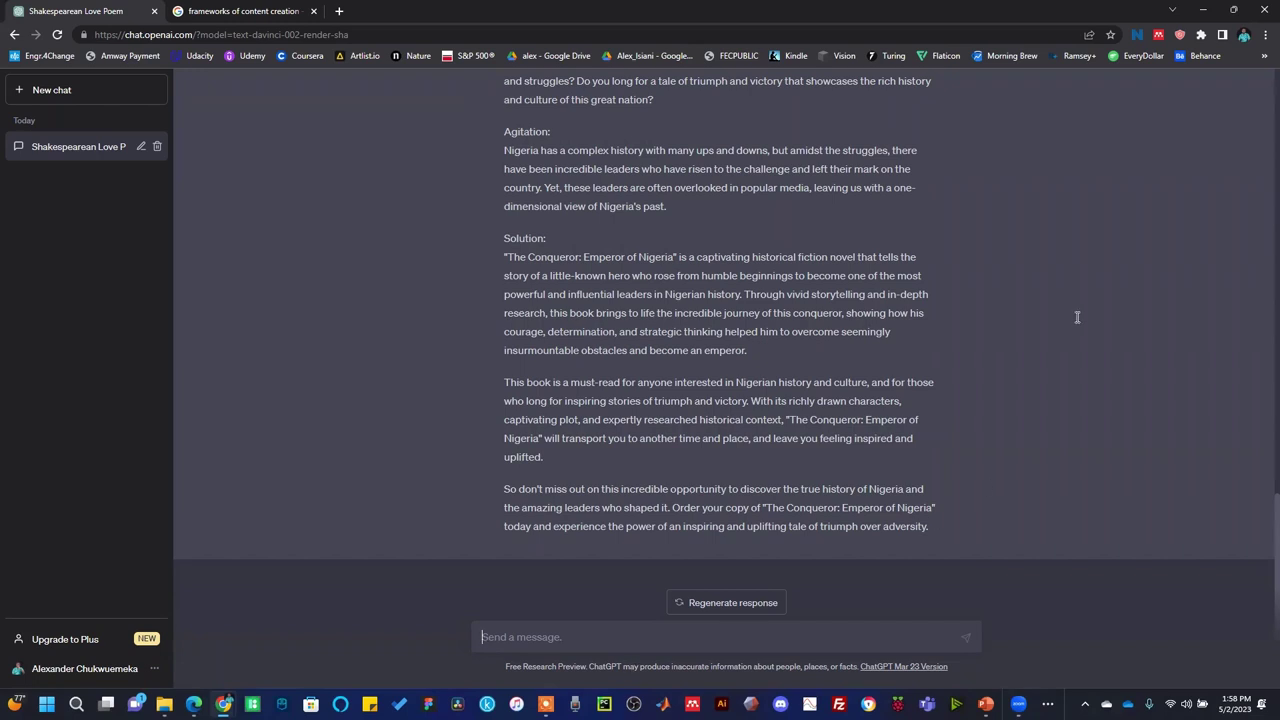
Step: Copy the Problem paragraph of the generated sales description into the empty Grammarly document
scroll(672, 218, "up", 2)
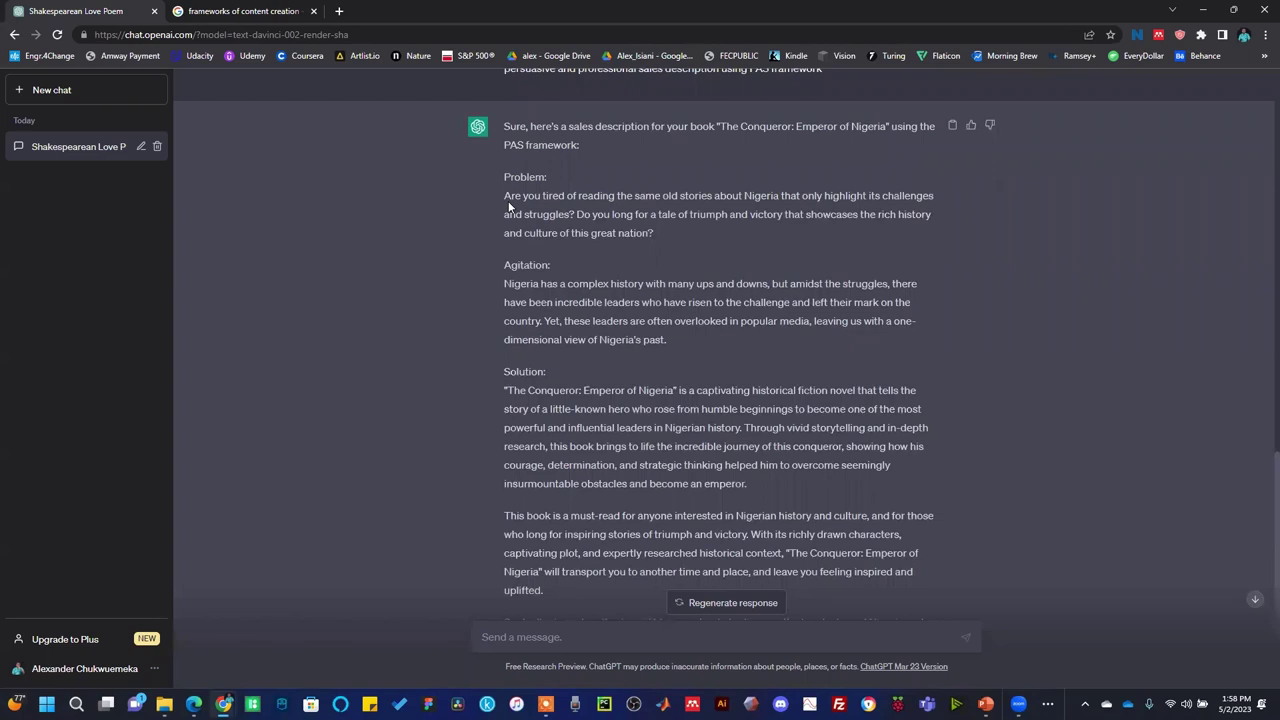
double_click(507, 197)
left_click_drag(586, 208, 655, 233)
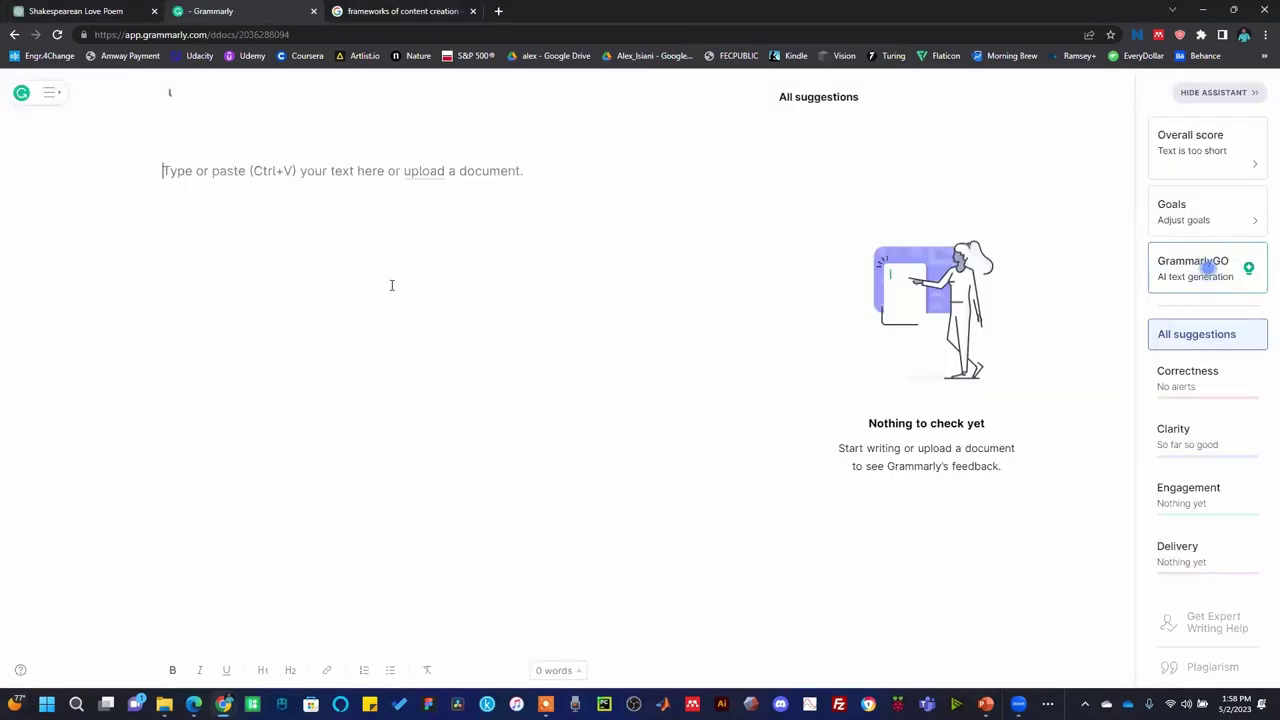
left_click(100, 10)
left_click(247, 14)
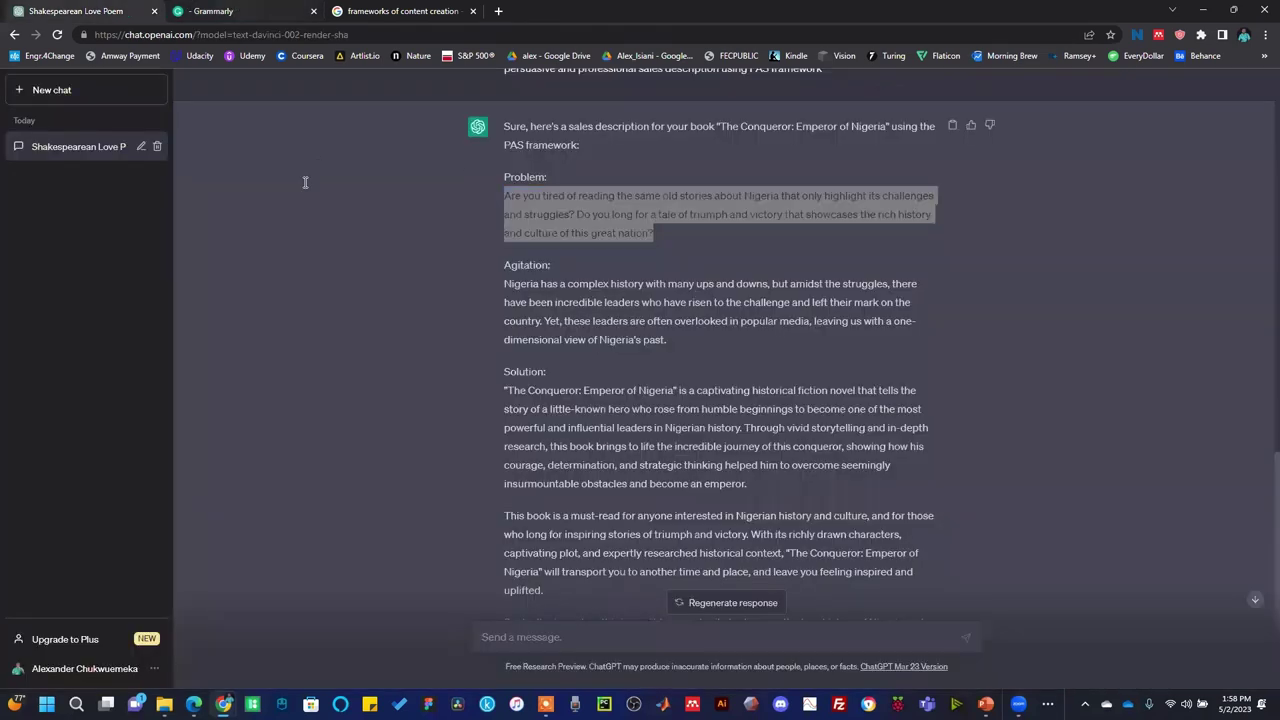
key("ctrl+v")
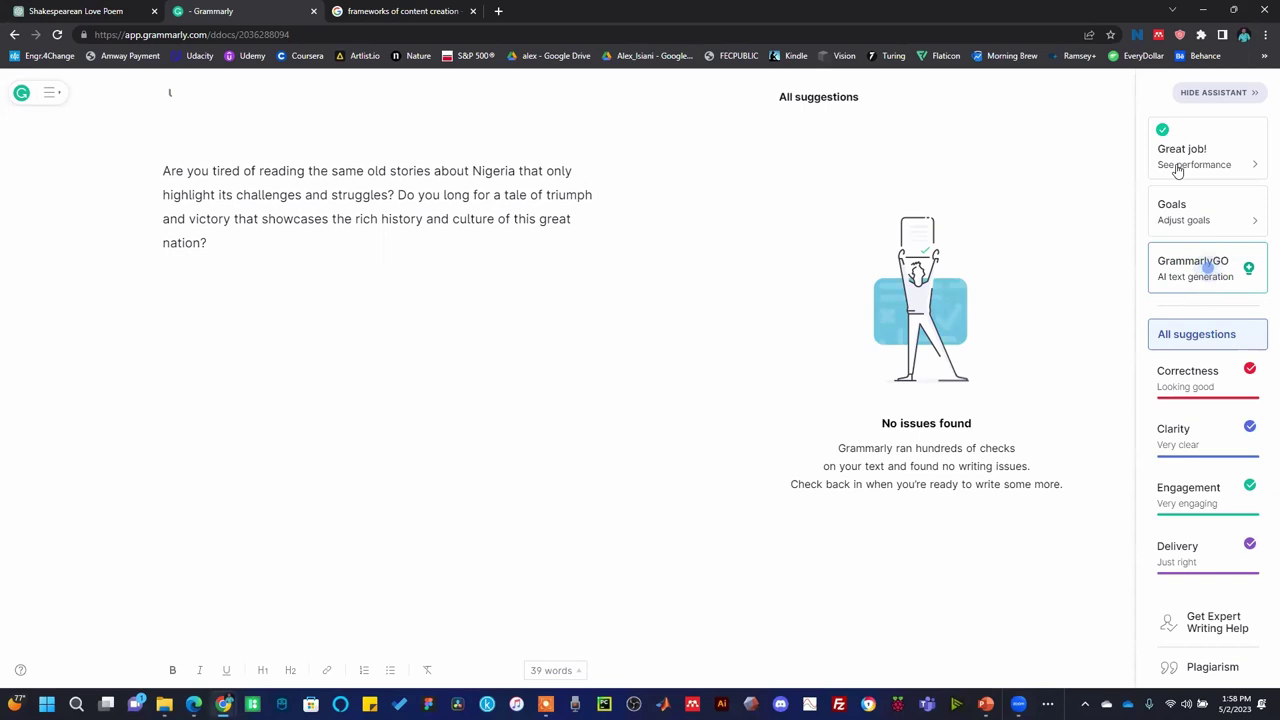
Step: Rewrite the whole pasted paragraph with GrammarlyGO's "Improve it" option and insert the suggested version into the document
left_click_drag(212, 245, 149, 154)
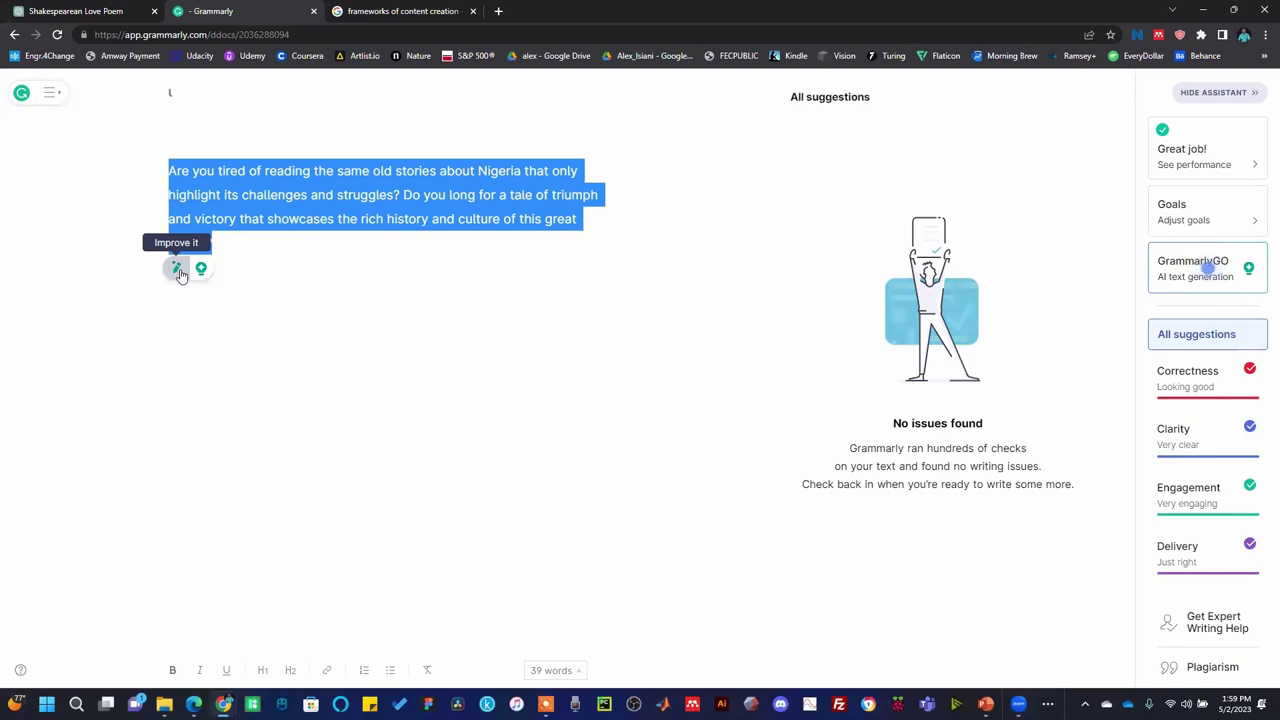
left_click(180, 270)
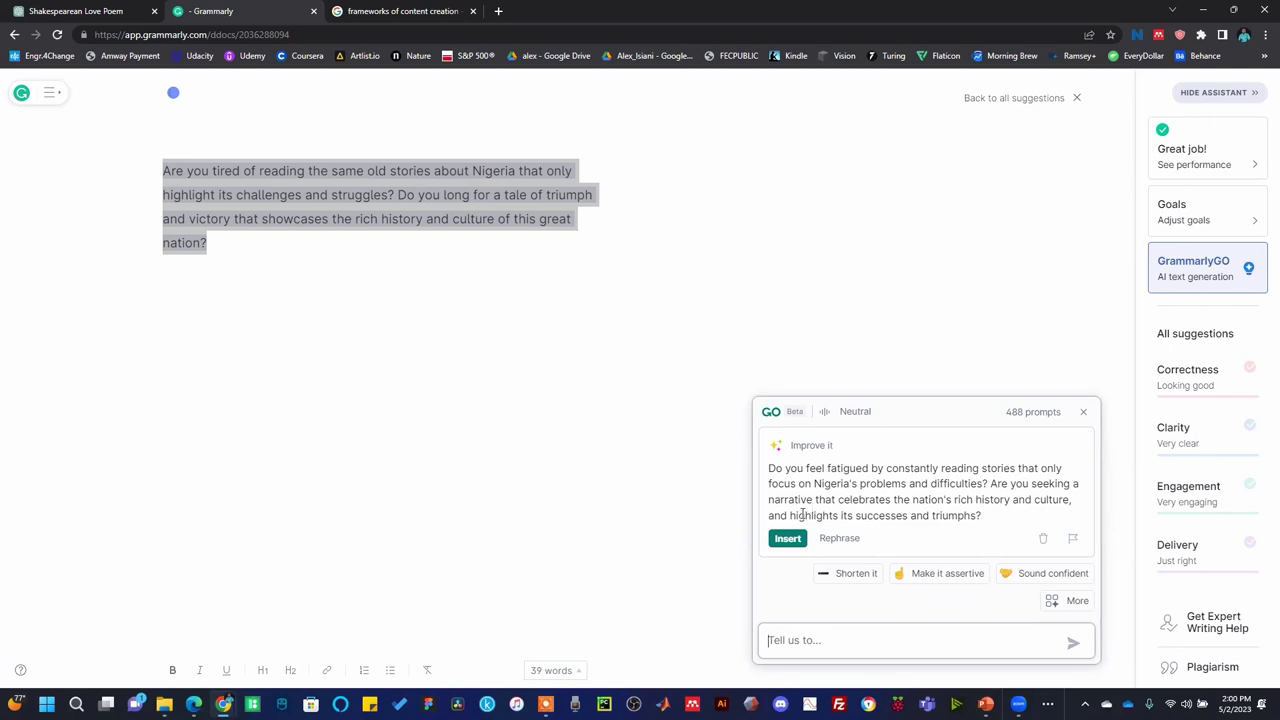
left_click(777, 541)
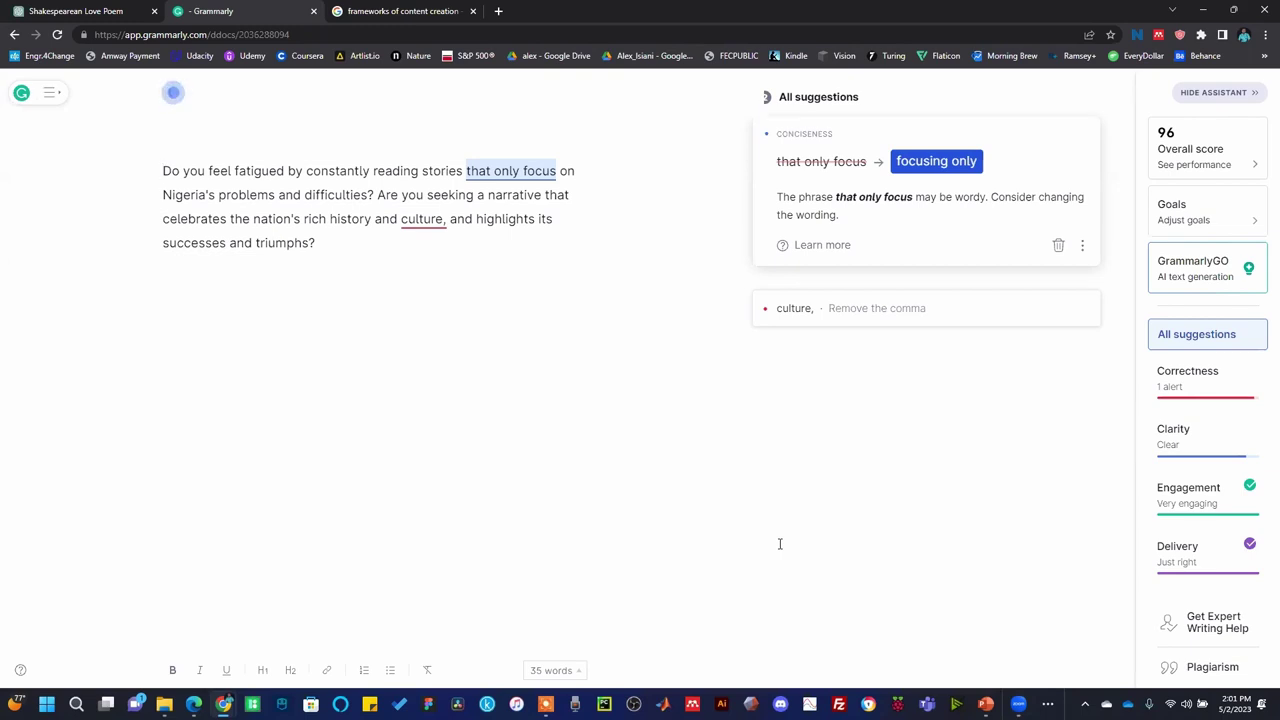
Step: Return to the end of the sales description in the ChatGPT conversation and make the message field ready for input
left_click(60, 10)
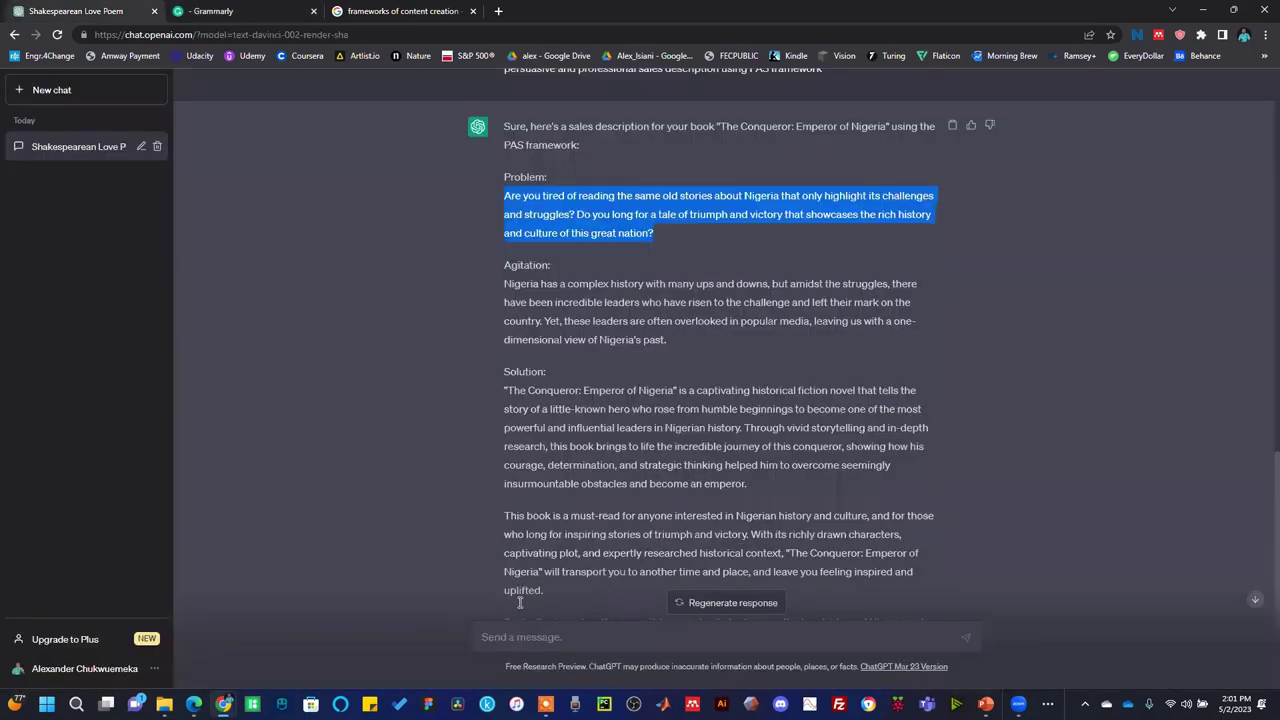
scroll(489, 444, "down", 2)
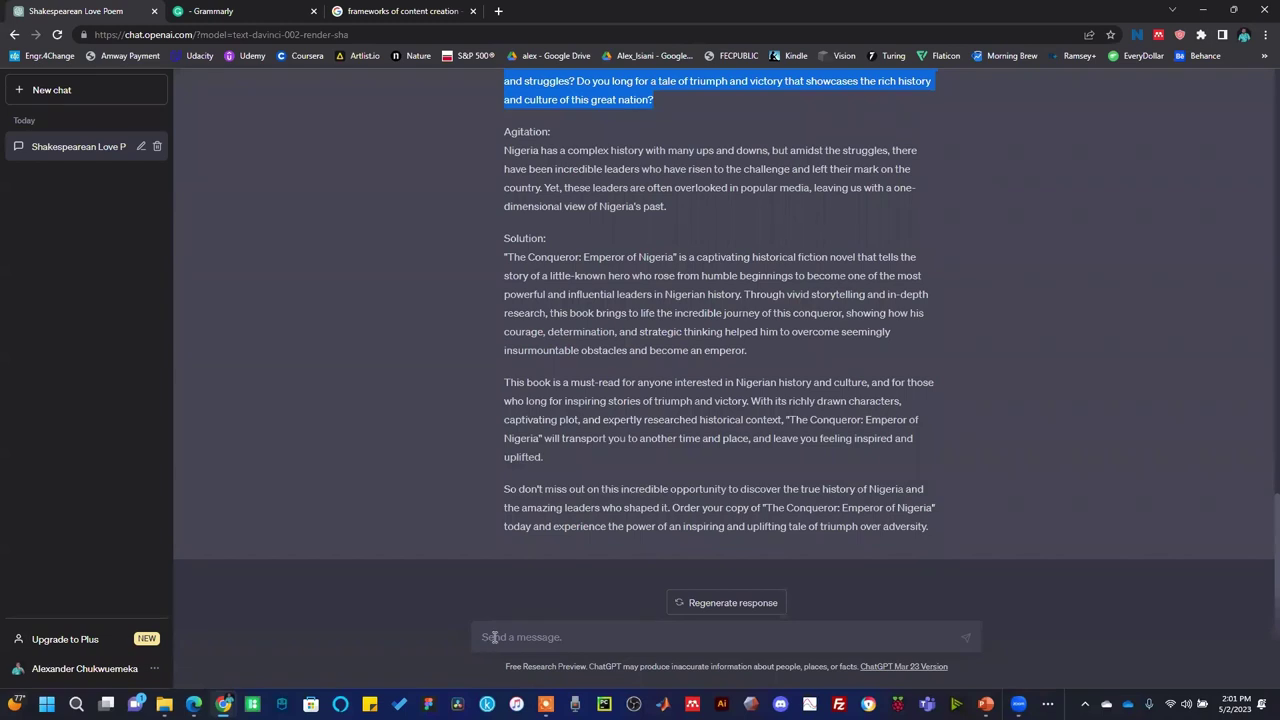
left_click(492, 637)
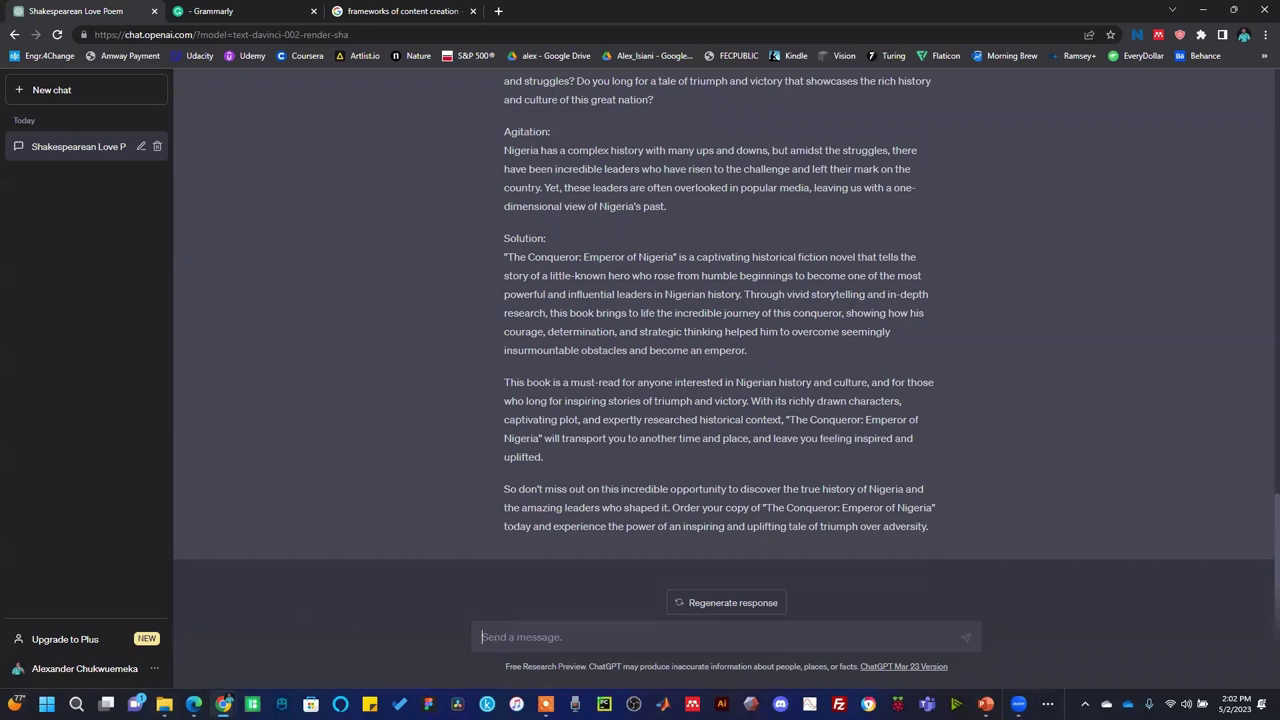
type("I")
Step: Copy the workbook "1 Print=abnormal Bed=60 Temp=195 Deg=0.xlsx" from the ADXL335 sensors folder on Google Drive to the Desktop in File Explorer
left_click(164, 704)
left_click(65, 510)
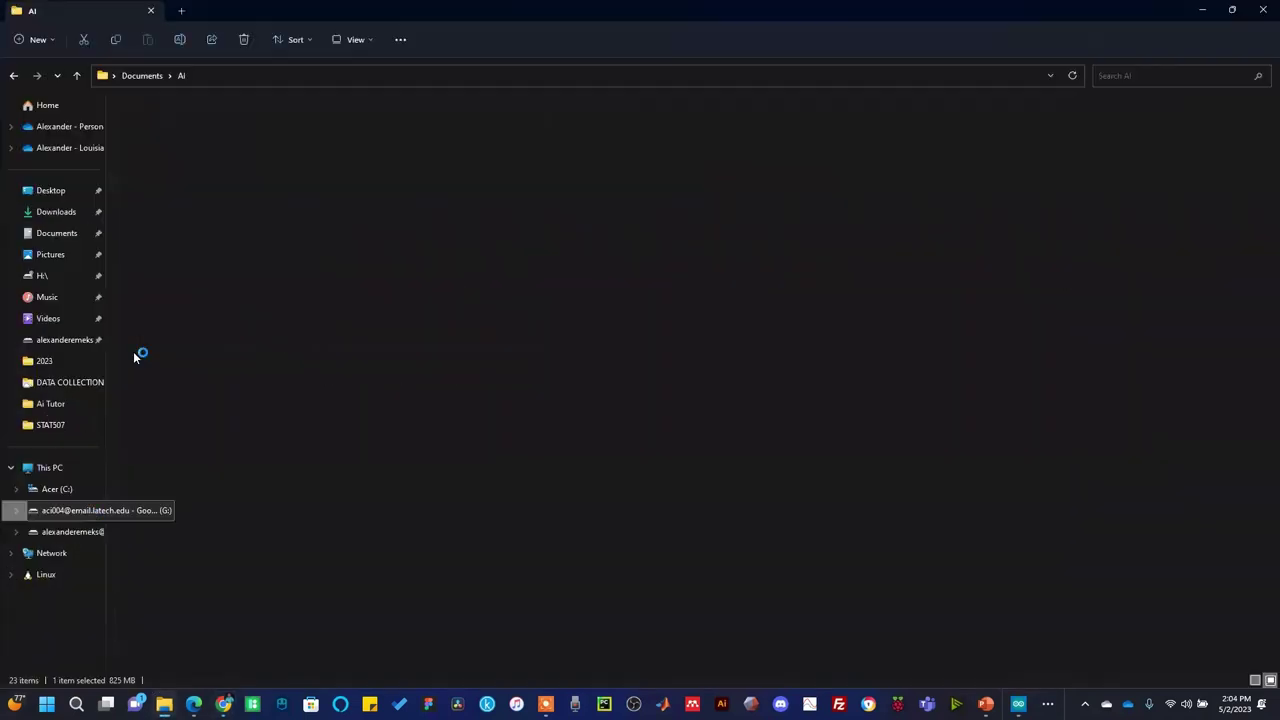
left_click(216, 136)
double_click(217, 124)
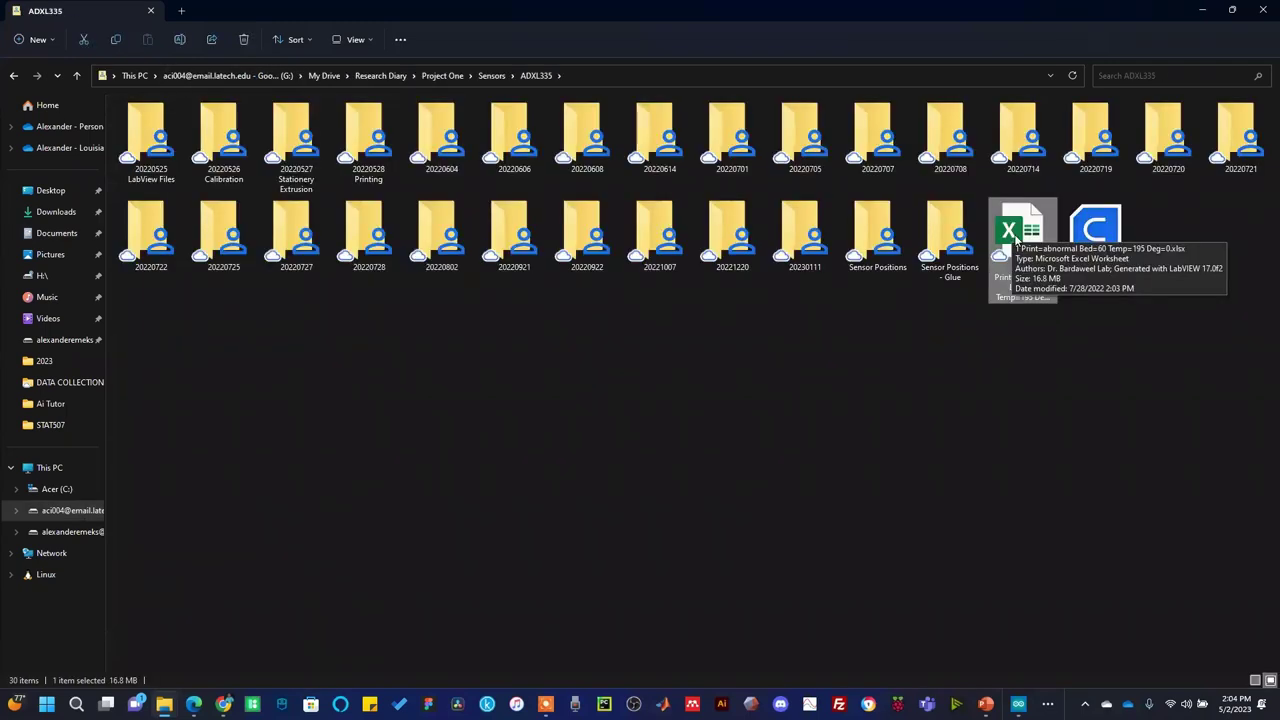
left_click(94, 232)
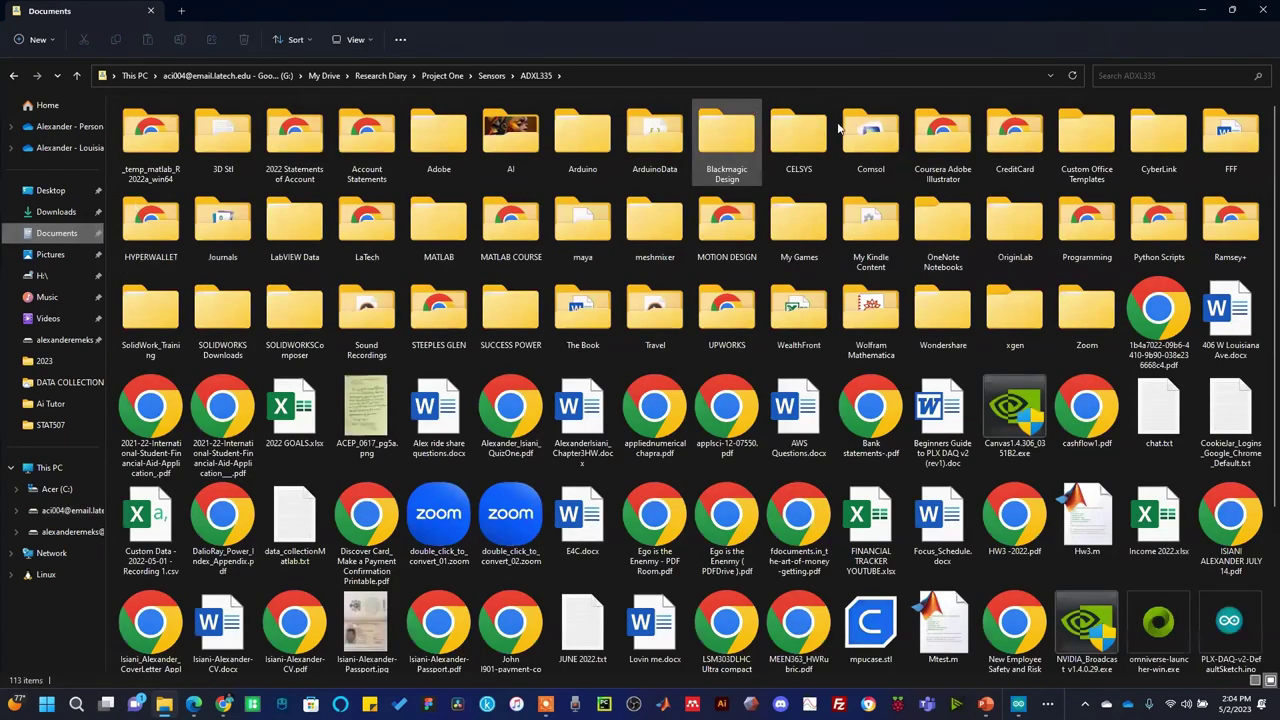
left_click(56, 211)
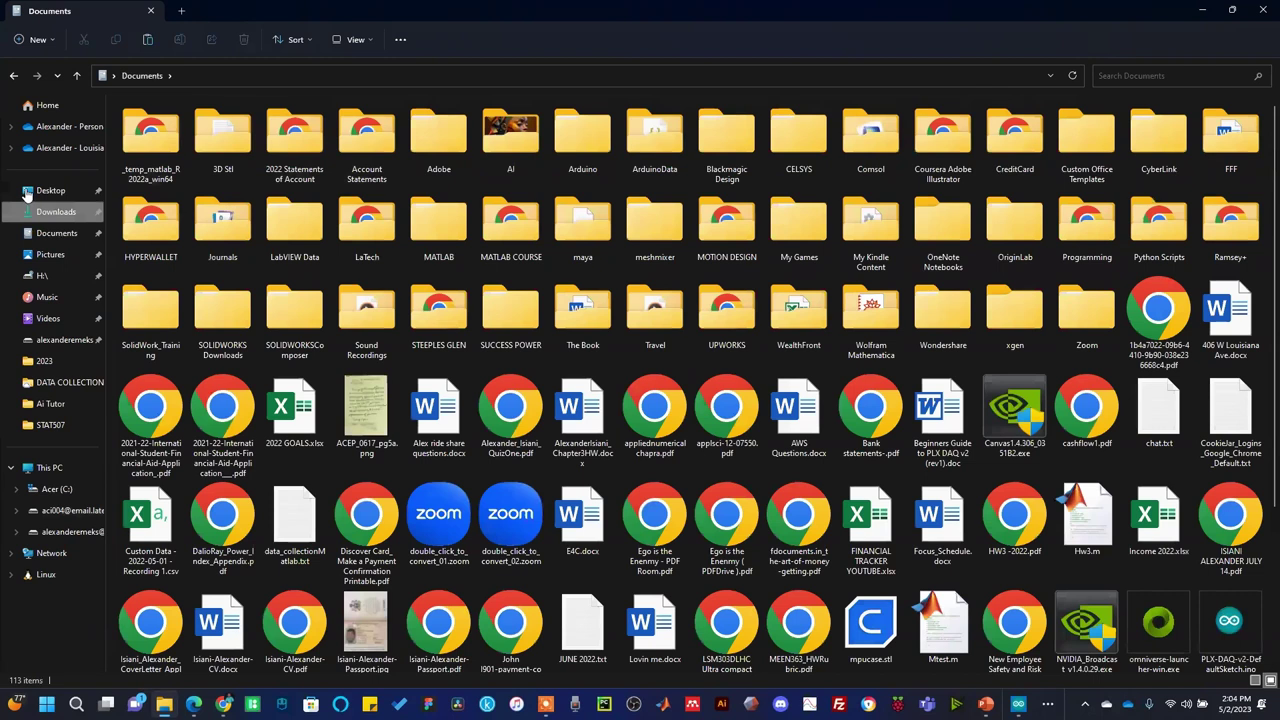
key("Up")
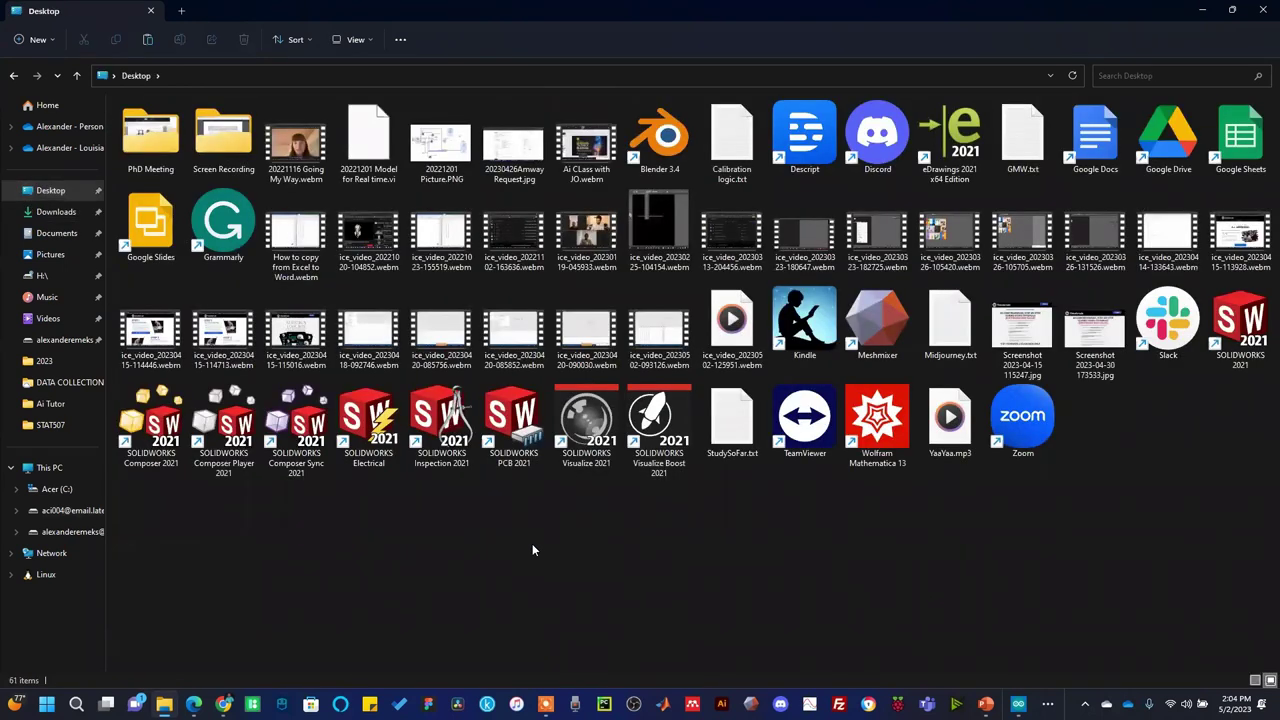
key("ctrl+v")
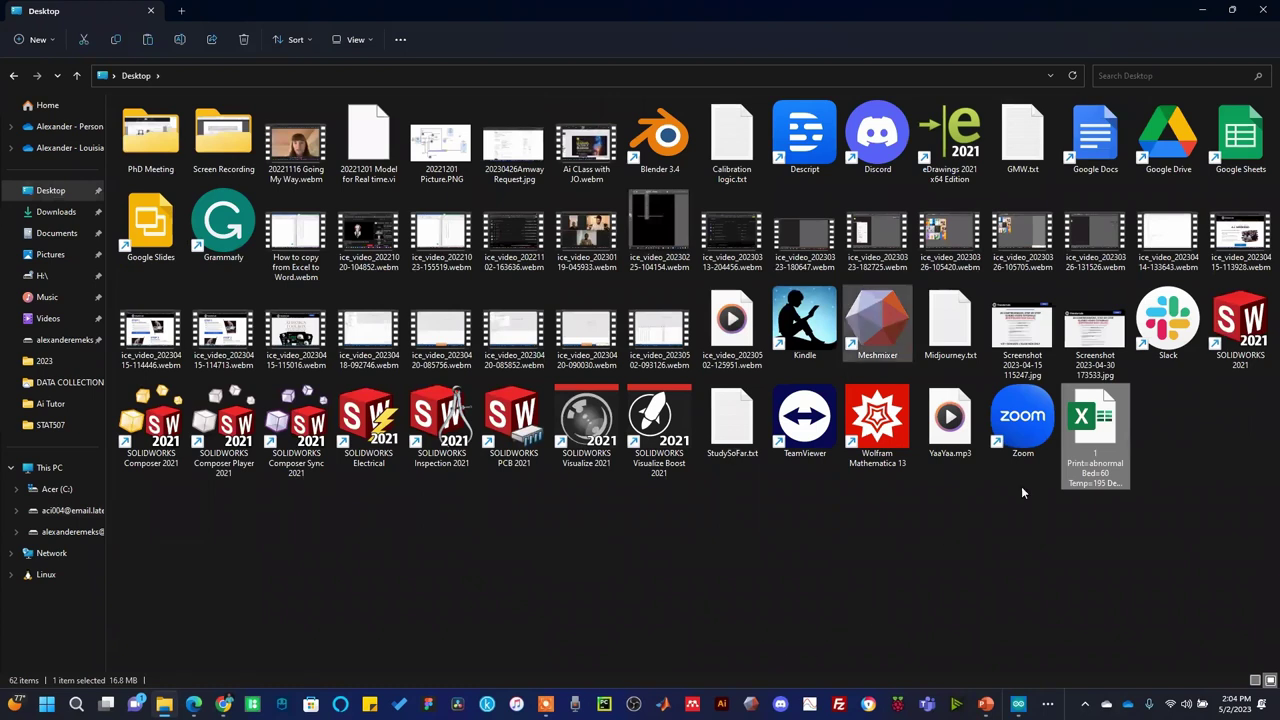
Step: Move the copied workbook into a new Desktop folder named "Test" and open that folder
left_click(649, 464)
right_click(749, 459)
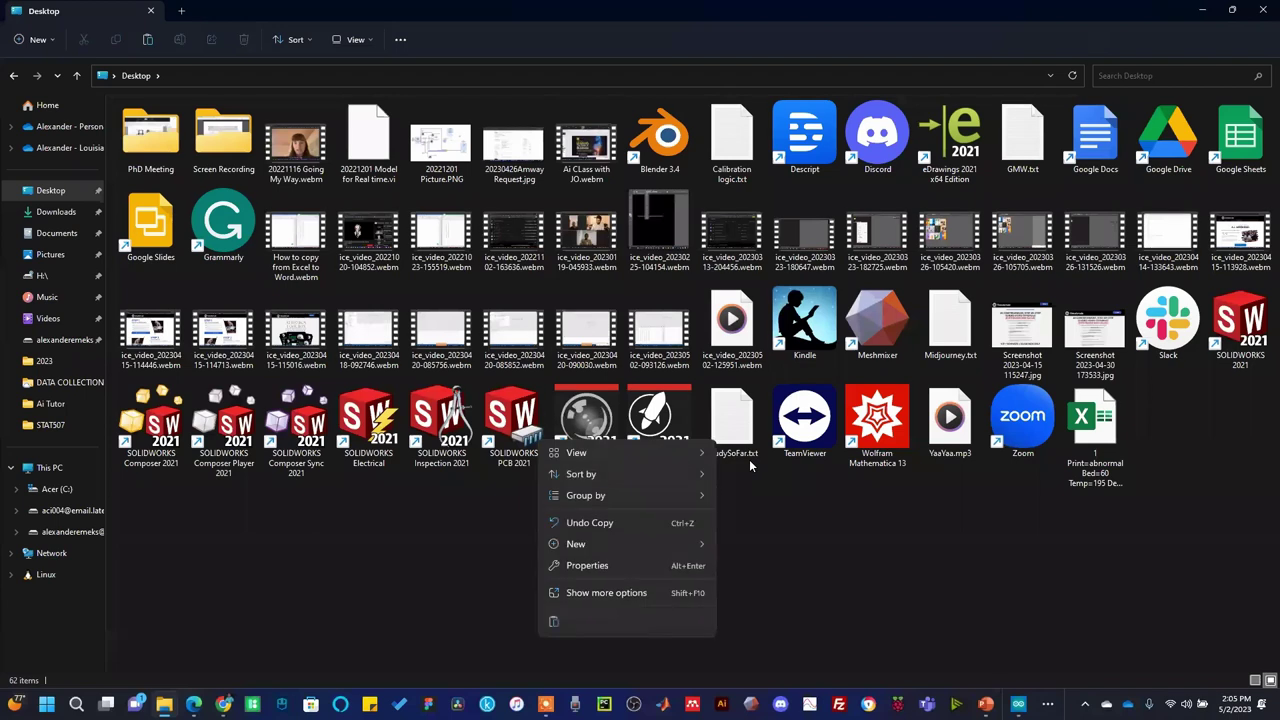
mouse_move(681, 479)
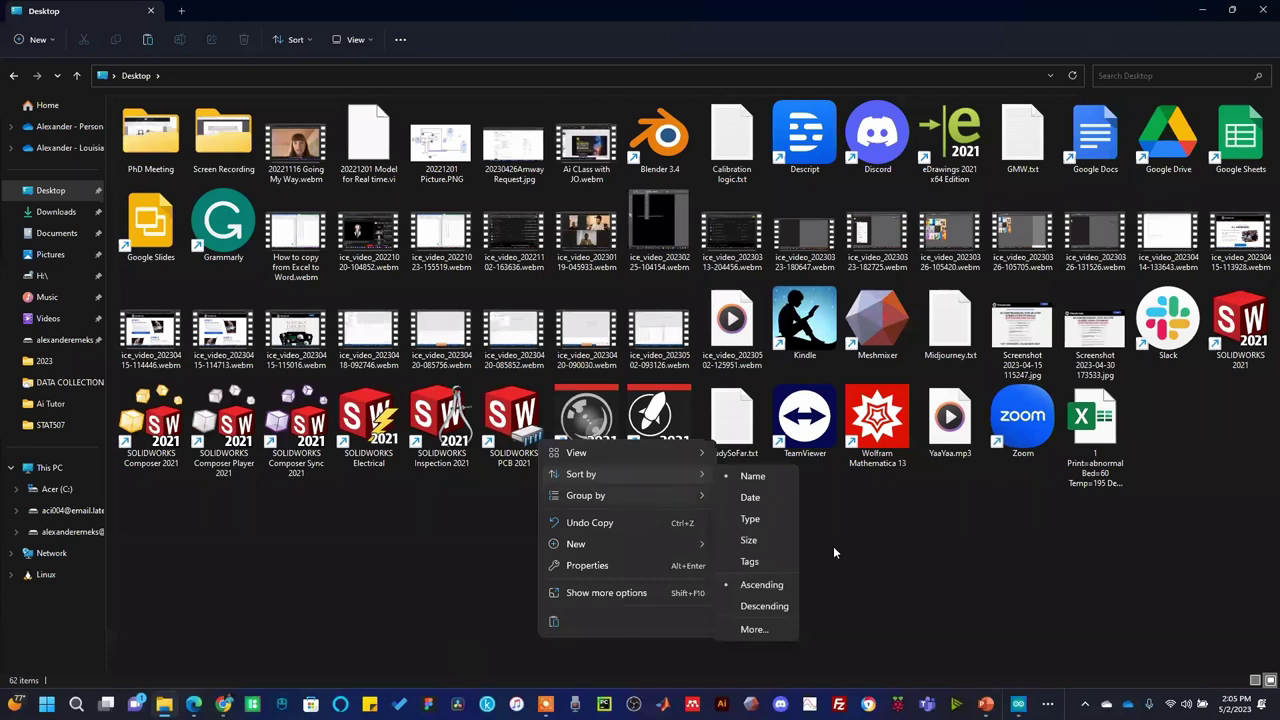
key("w")
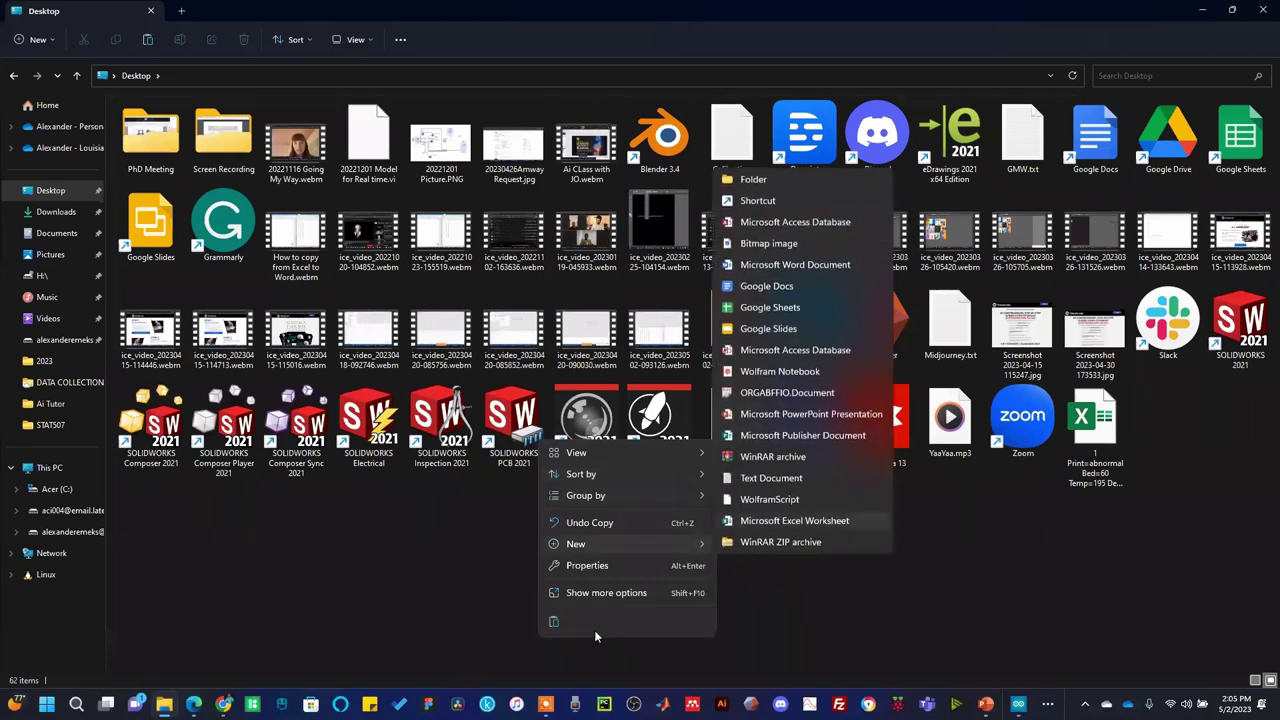
type("fText")
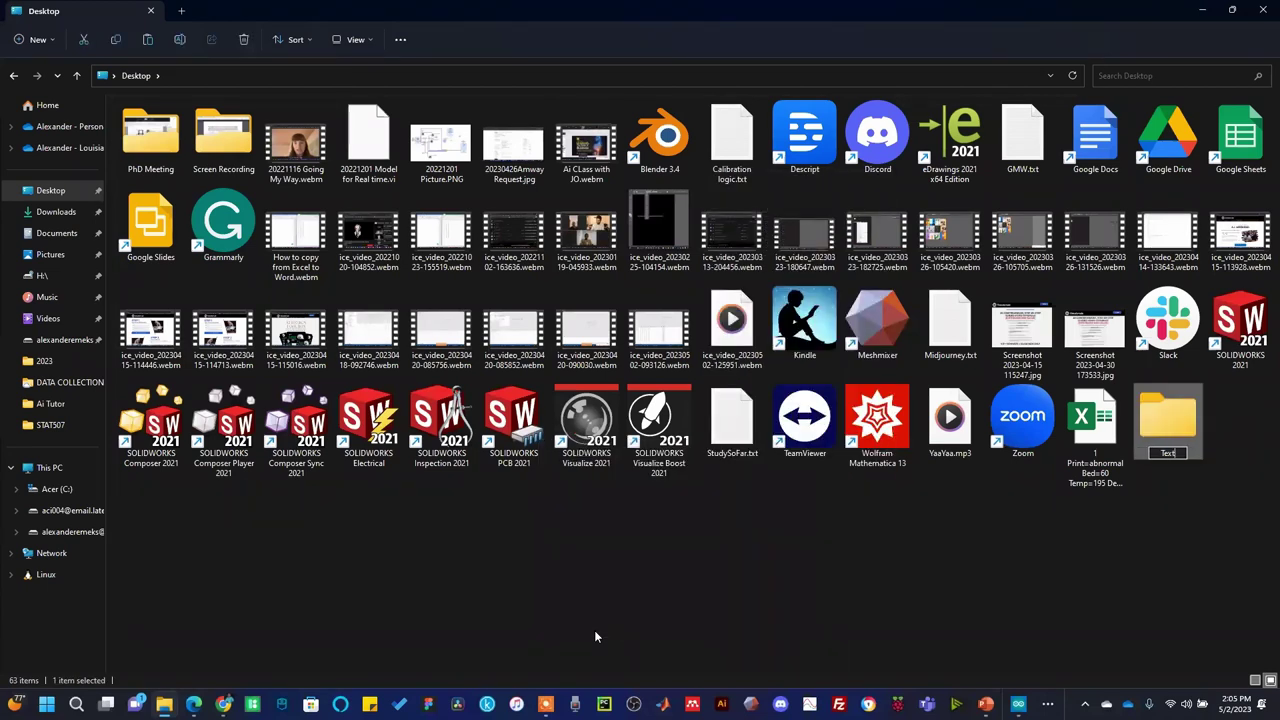
key("BackSpace")
key("BackSpace")
type("st")
key("Return")
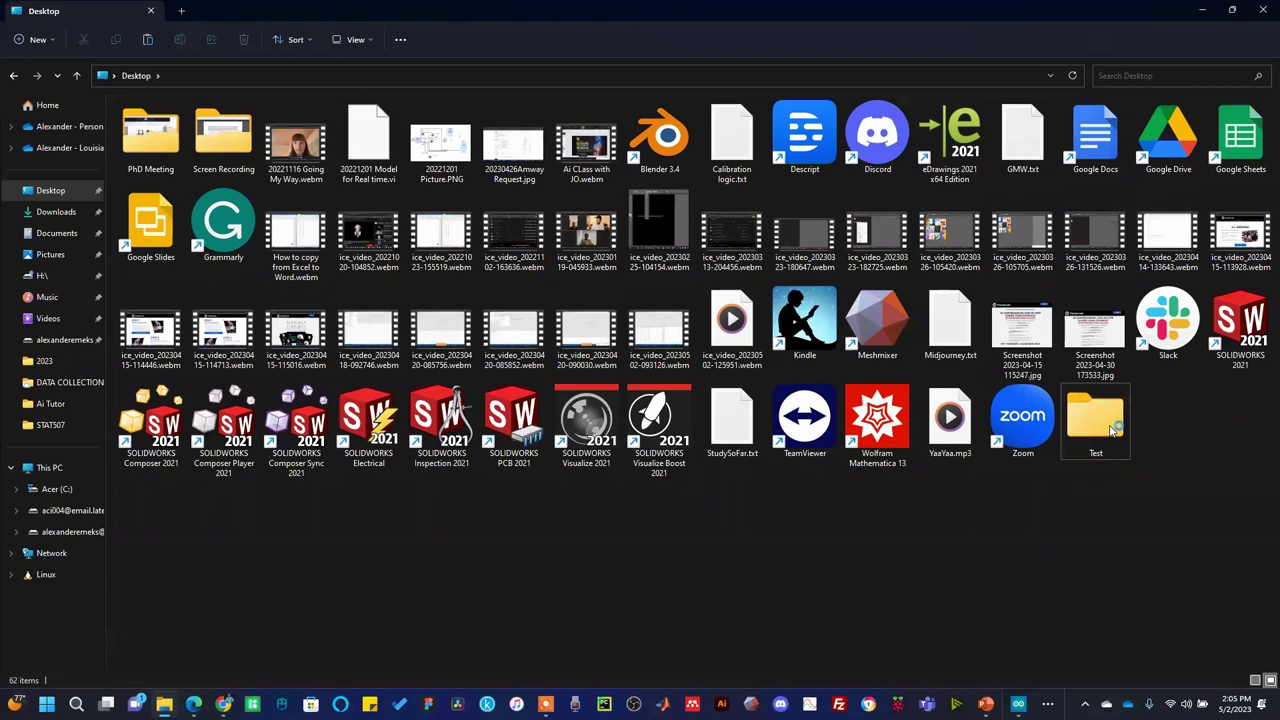
double_click(1096, 418)
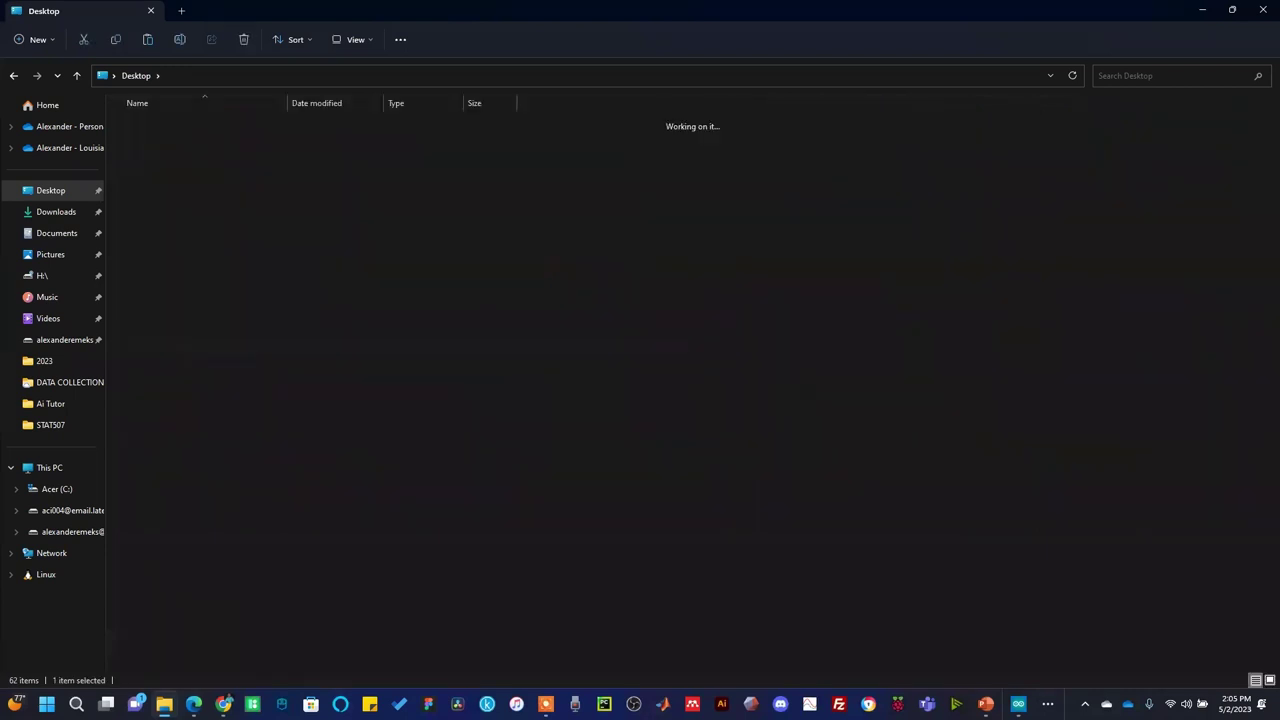
Step: Launch MATLAB and create a new blank script
key("super+s")
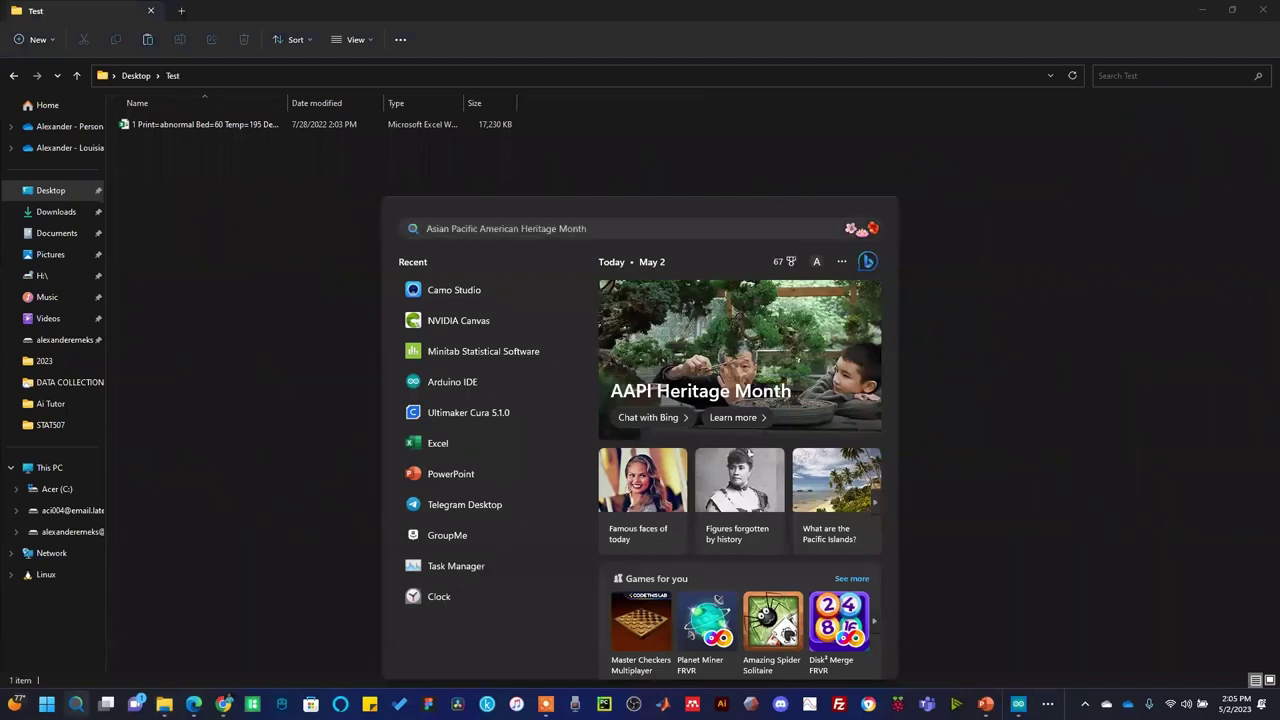
key("Escape")
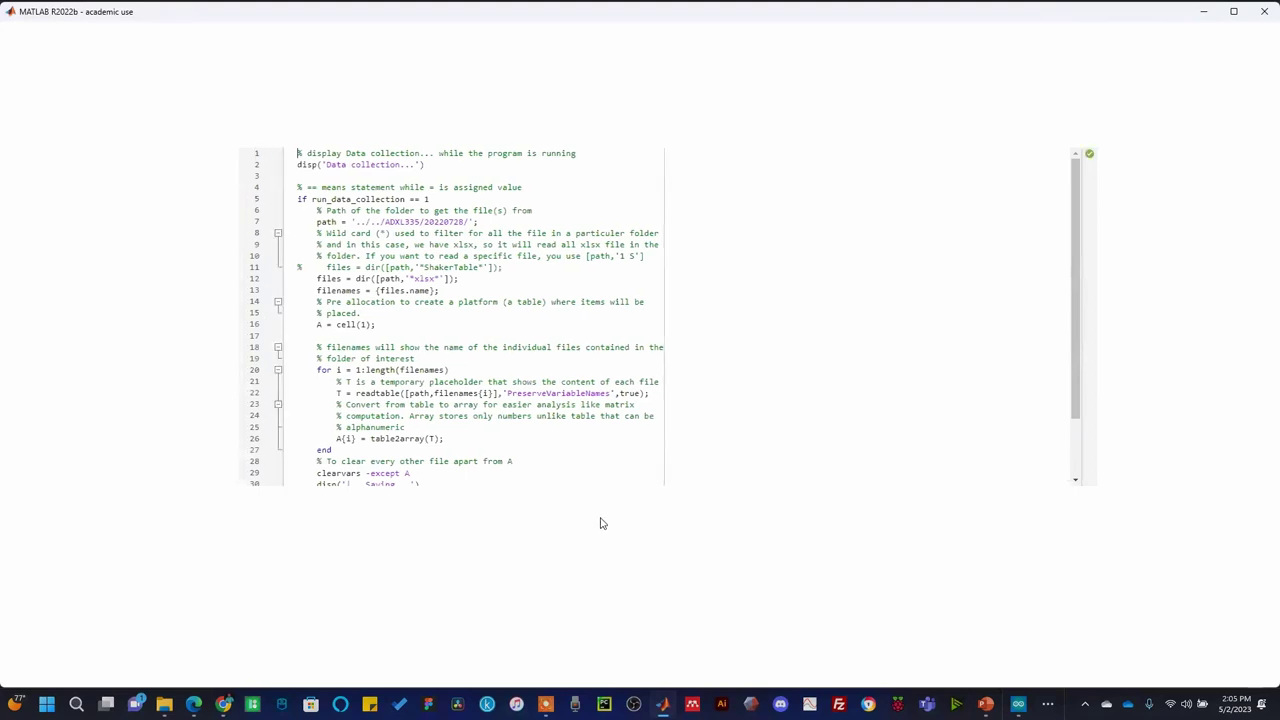
left_click(86, 75)
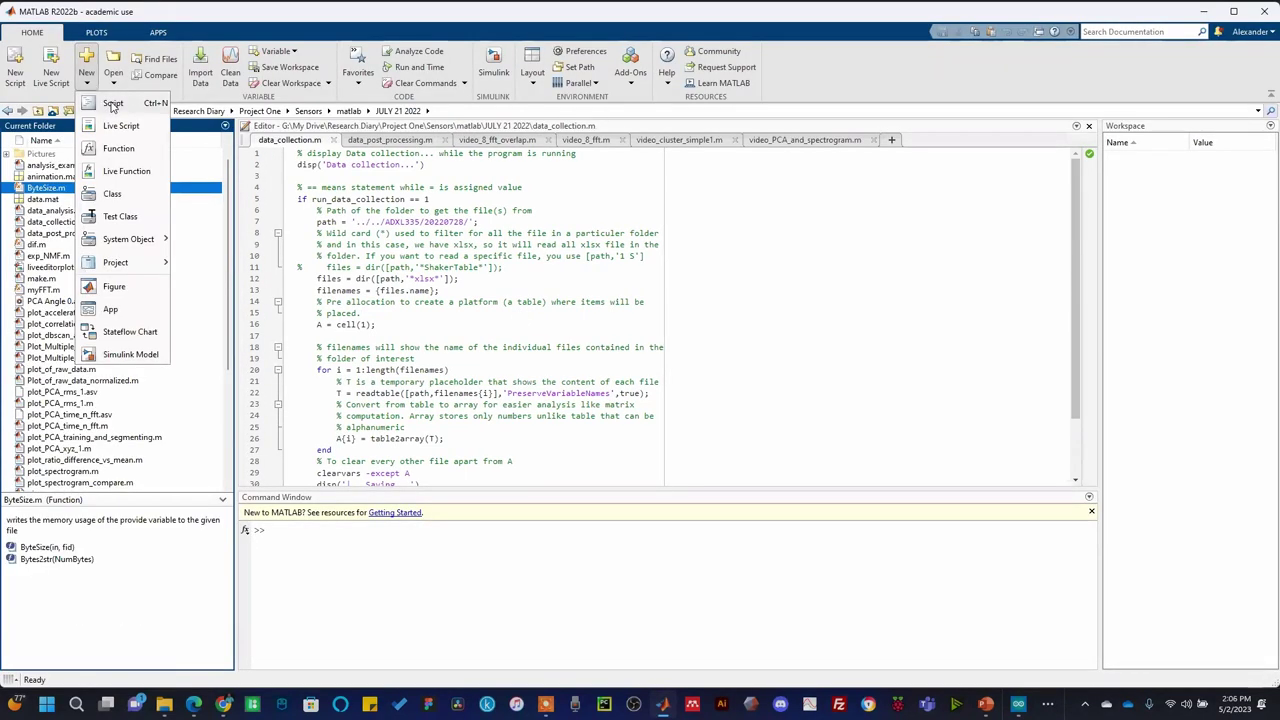
left_click(113, 104)
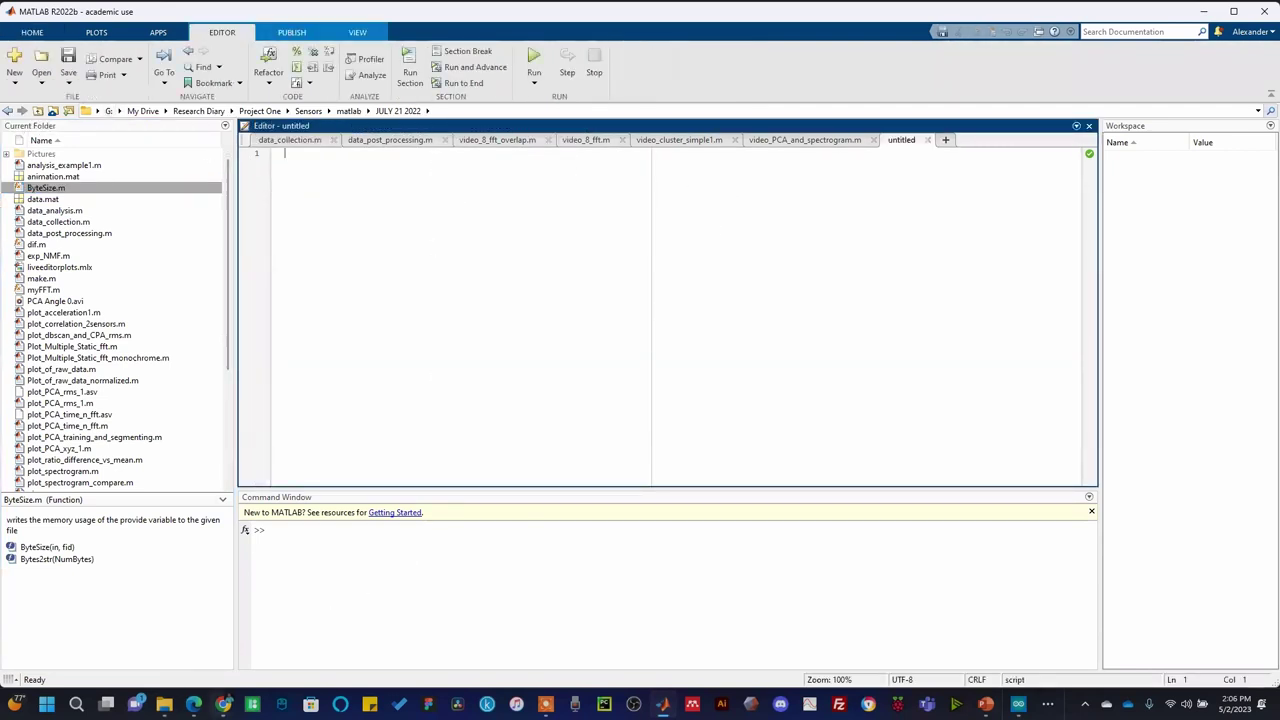
Step: Switch to the ChatGPT conversation in Chrome and begin a new message with "I have"
left_click(223, 704)
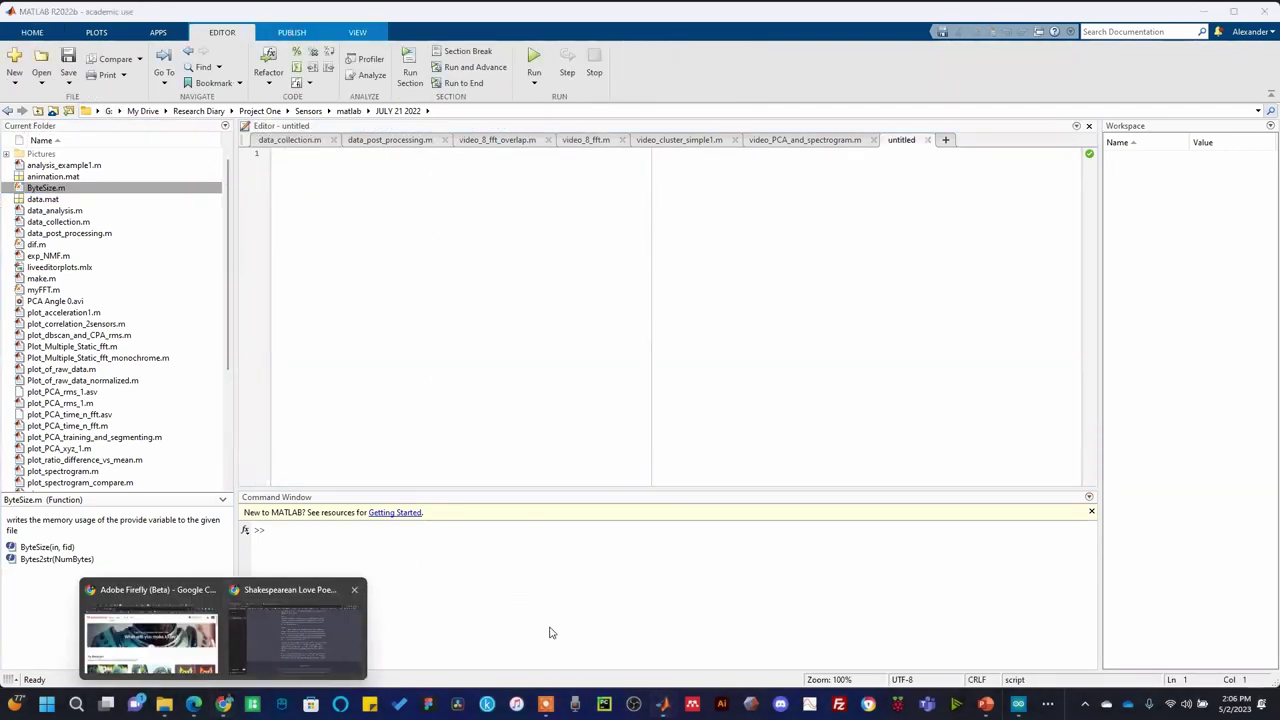
left_click(297, 628)
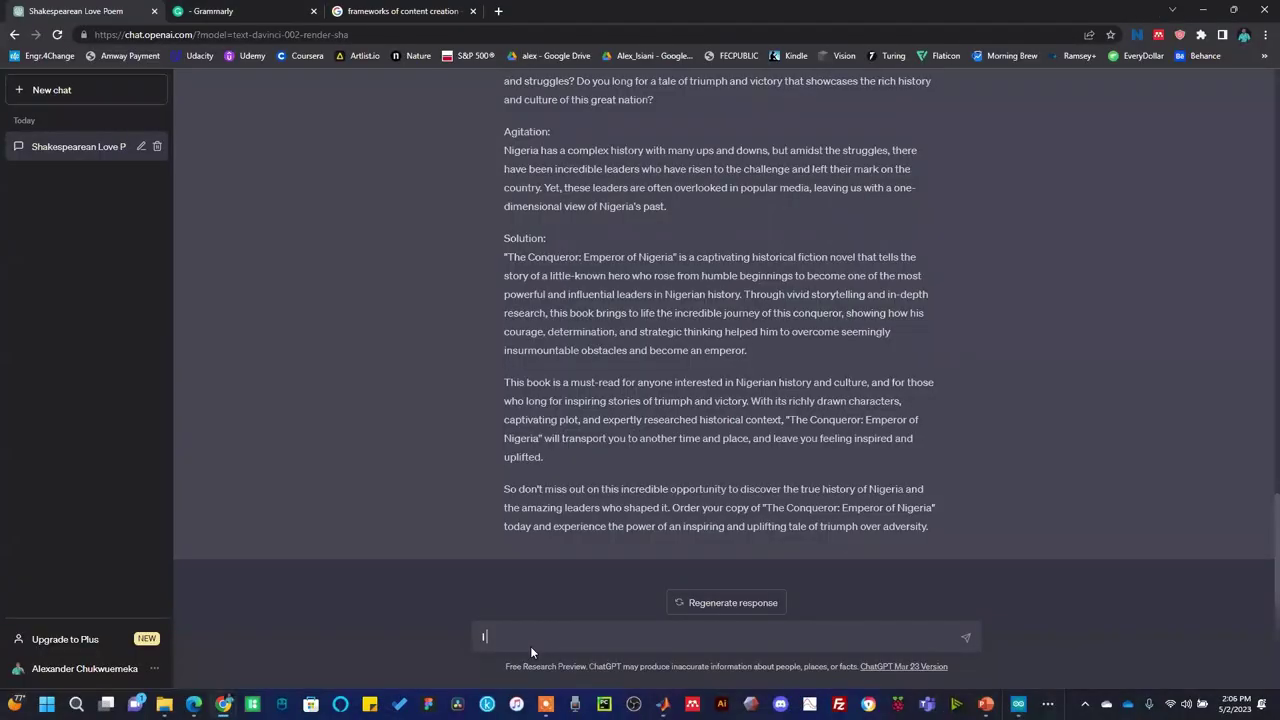
type("hav")
Step: Open the workbook from the Test folder in Excel, examine its sensor axis columns and data rows, and minimize it
left_click(164, 704)
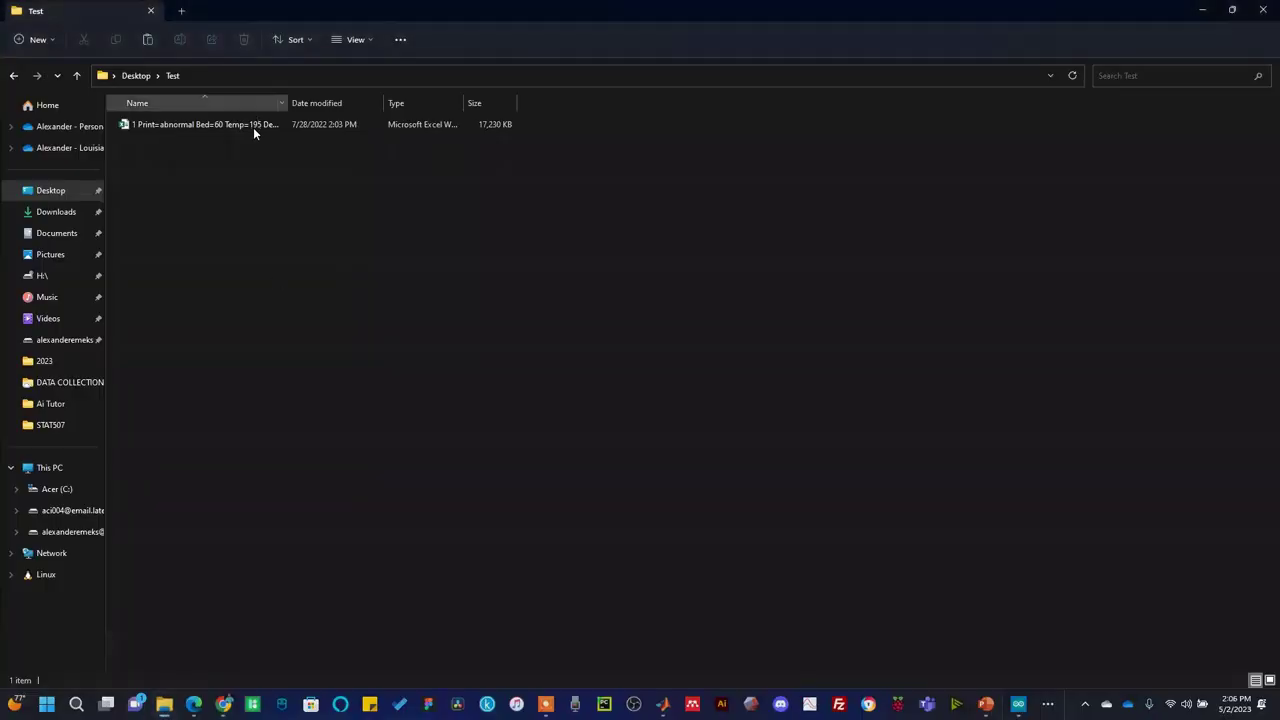
left_click(253, 127)
double_click(257, 132)
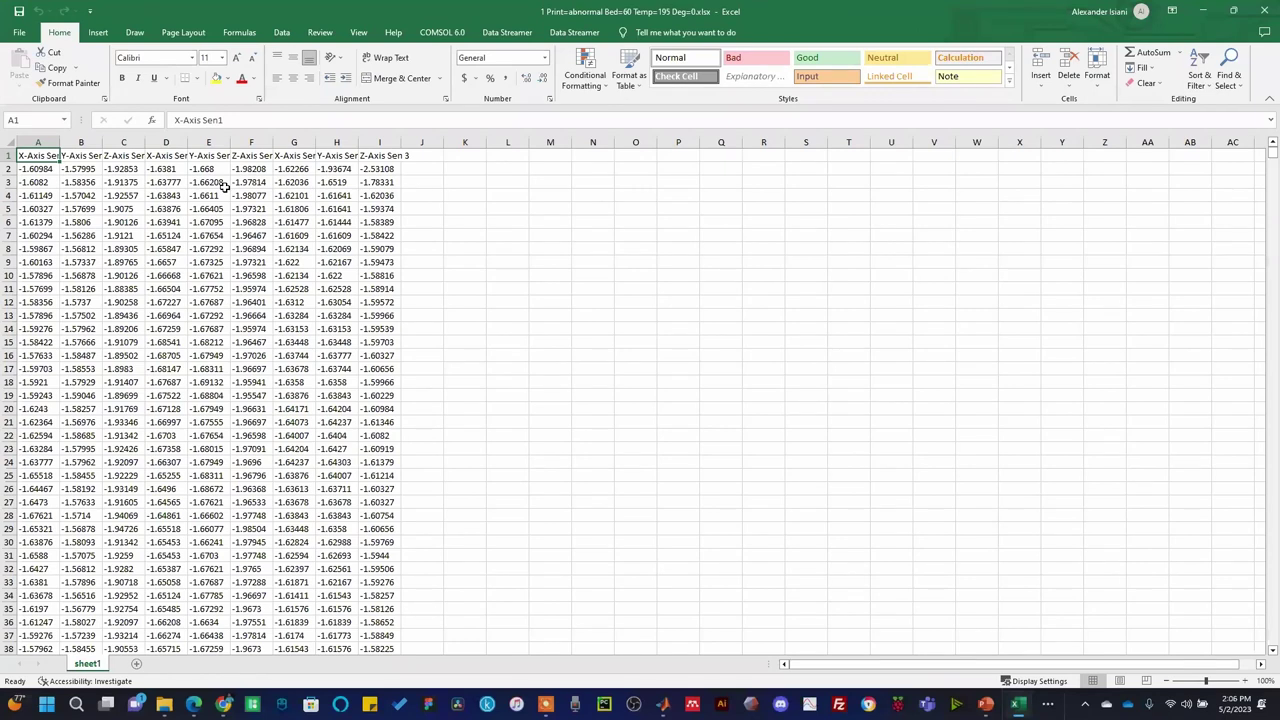
scroll(228, 348, "down", 1)
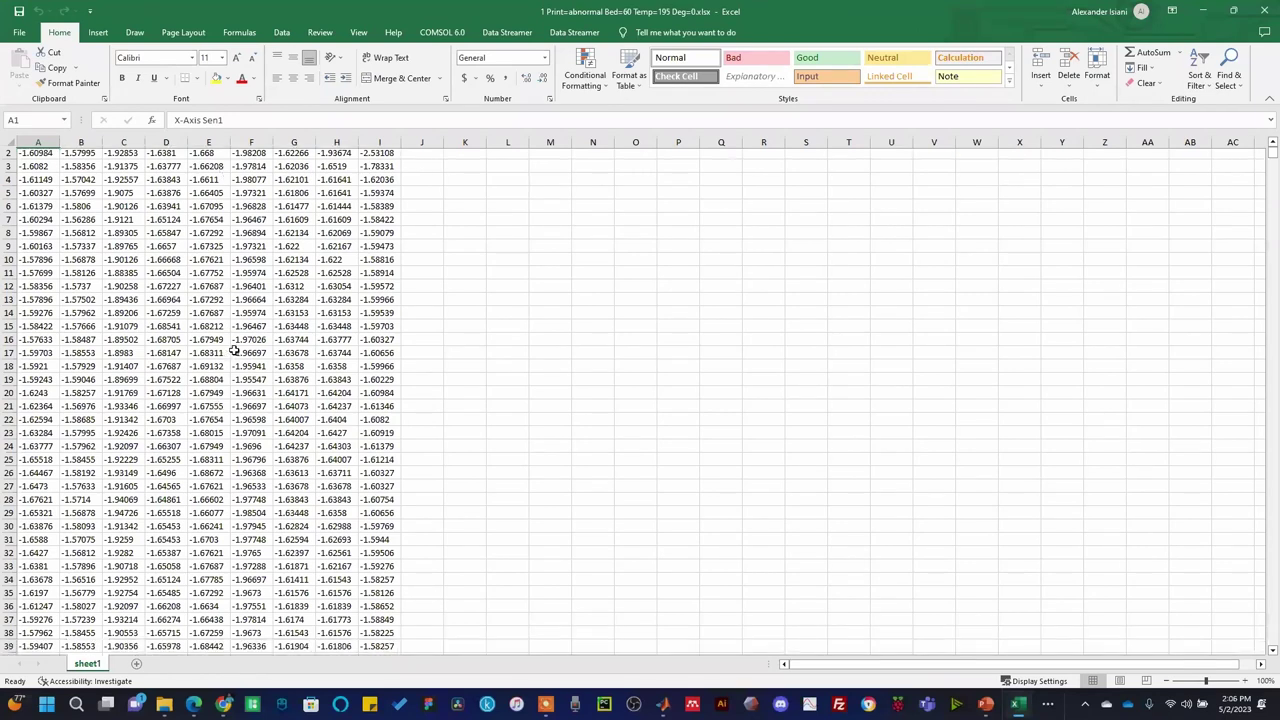
scroll(233, 350, "down", 20)
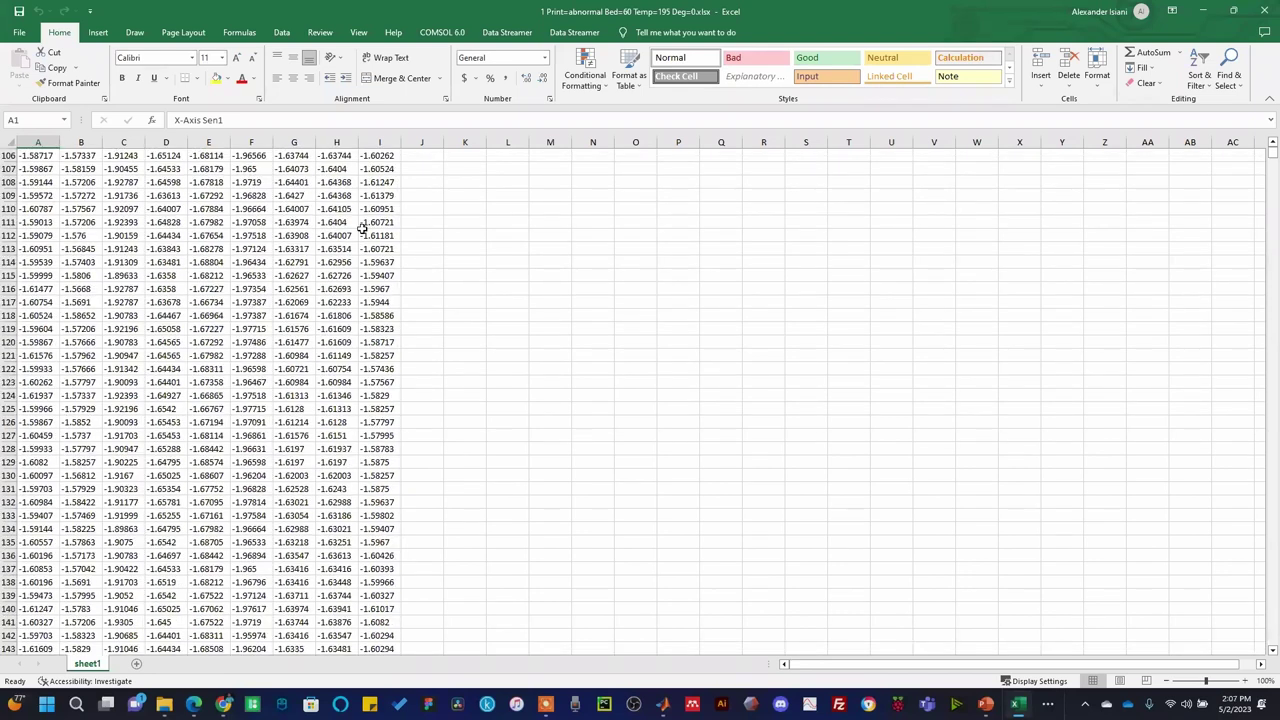
scroll(1029, 18, "up", 16)
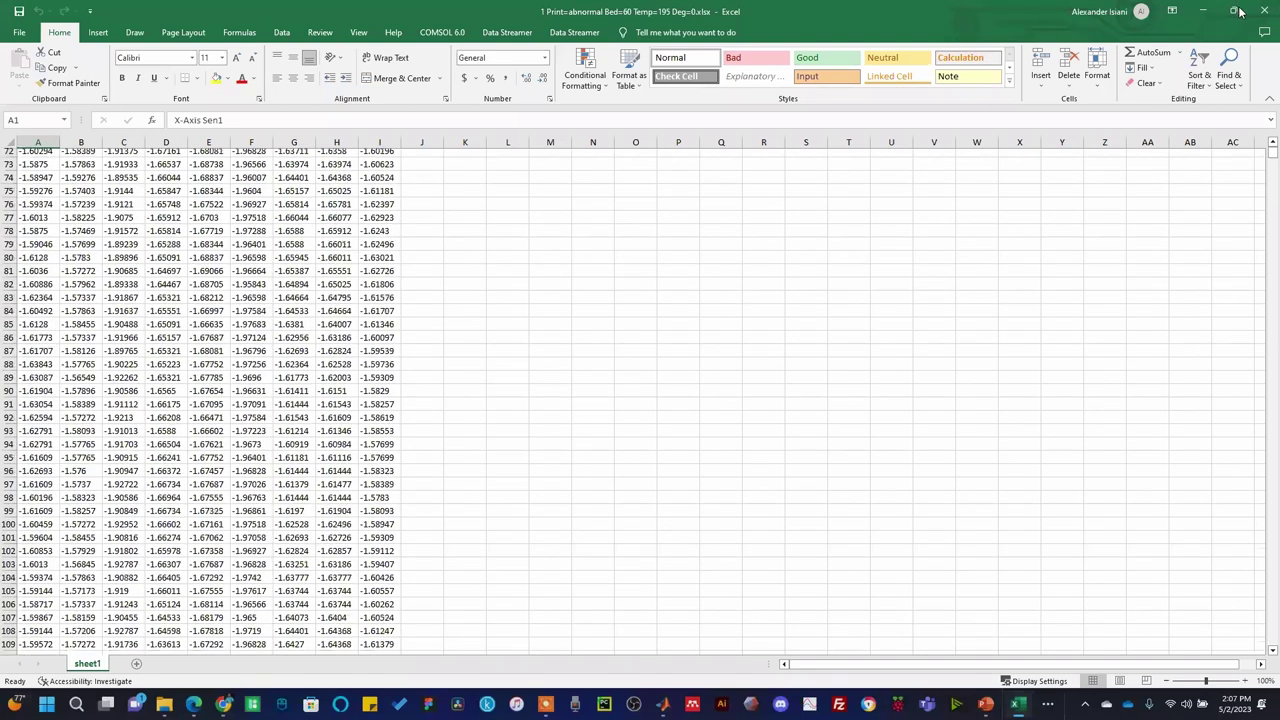
left_click(1204, 11)
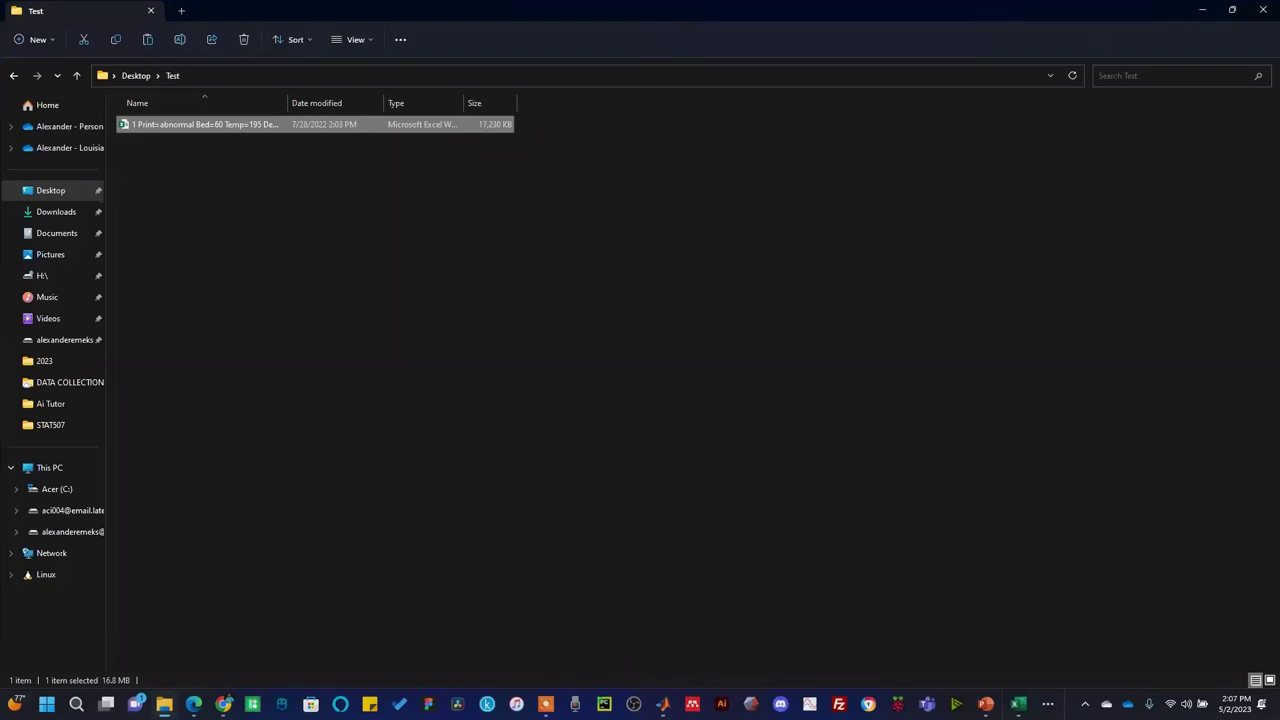
Step: Return to the ChatGPT message and word its opening as "I have three sensors"
mouse_move(223, 704)
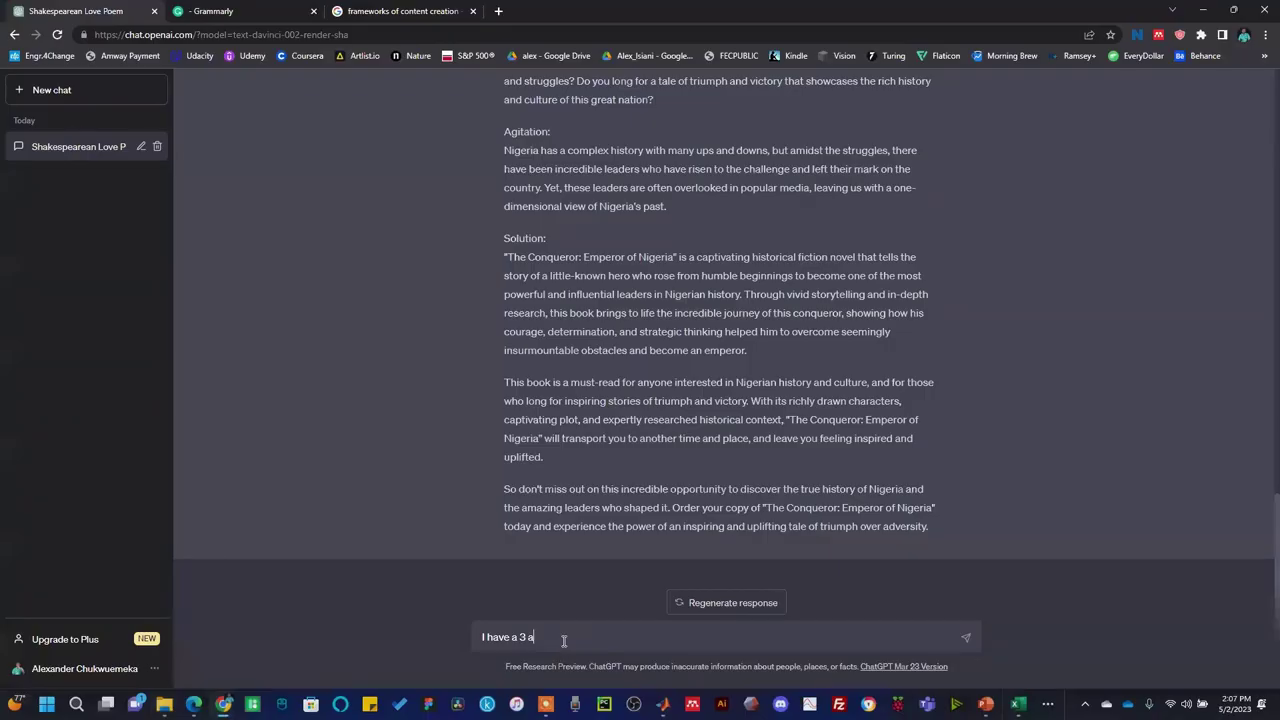
key("BackSpace")
key("BackSpace")
key("BackSpace")
type("thr")
type("ee ")
type("sensors")
type(" or")
type(" thre")
key("BackSpace")
key("BackSpace")
key("BackSpace")
key("BackSpace")
key("BackSpace")
key("BackSpace")
key("BackSpace")
Step: Extend the ChatGPT message with "with 3-axis each (X, Y, and Z)"
type("with 3-axis e")
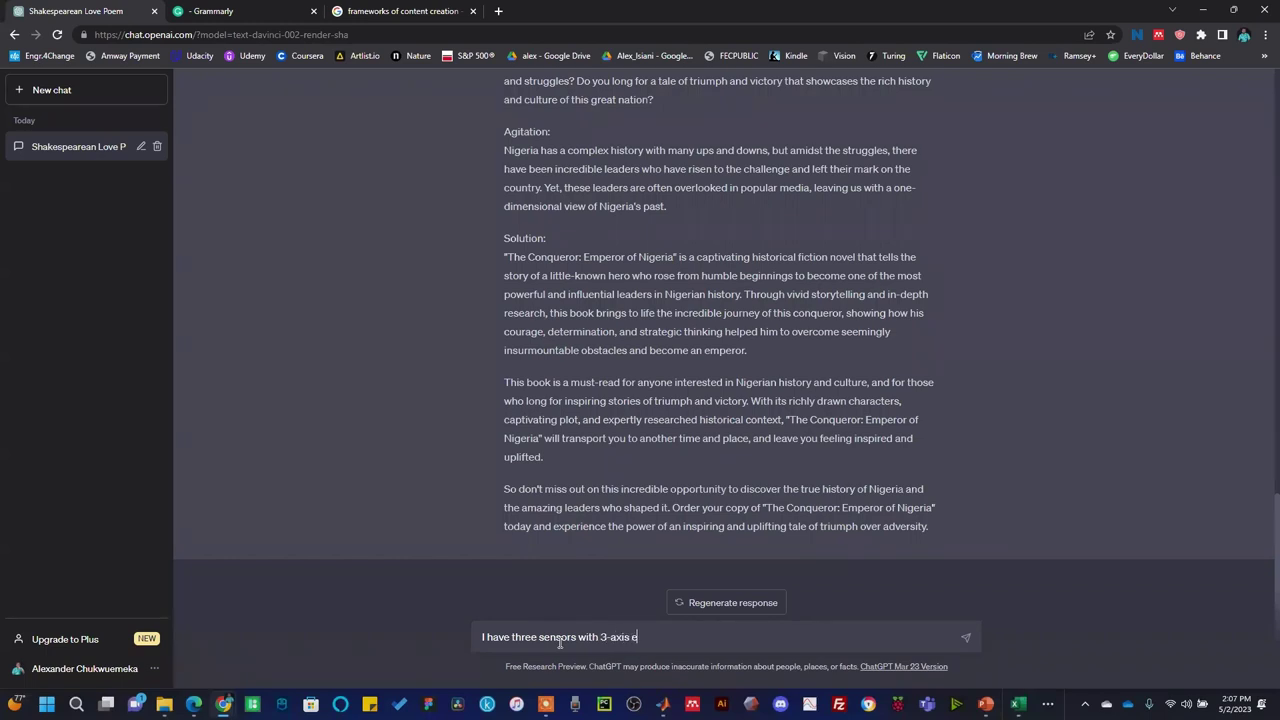
type("ach()")
type("X, Y")
type(", and Z")
key("End")
Step: Add the sentence "I want to read the acceleration-time graph using MATLAB." to the message
type(". I want to re")
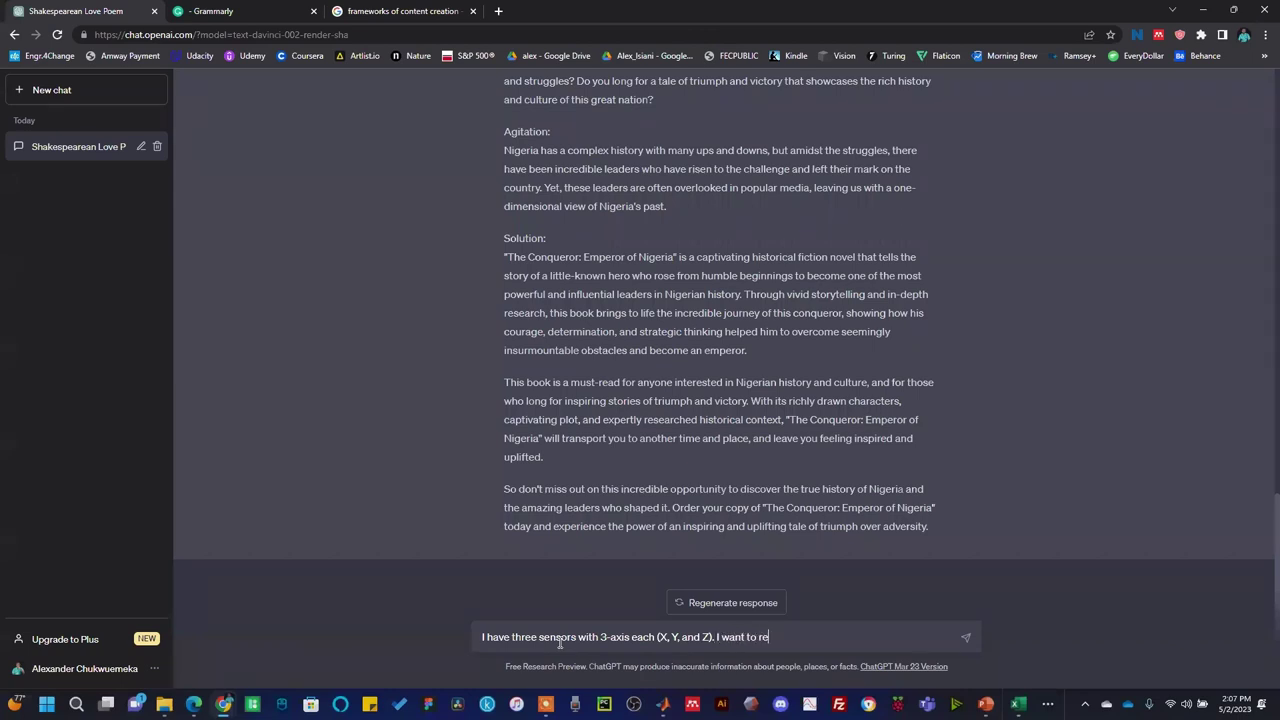
type("ad the the")
type("acceleration-time")
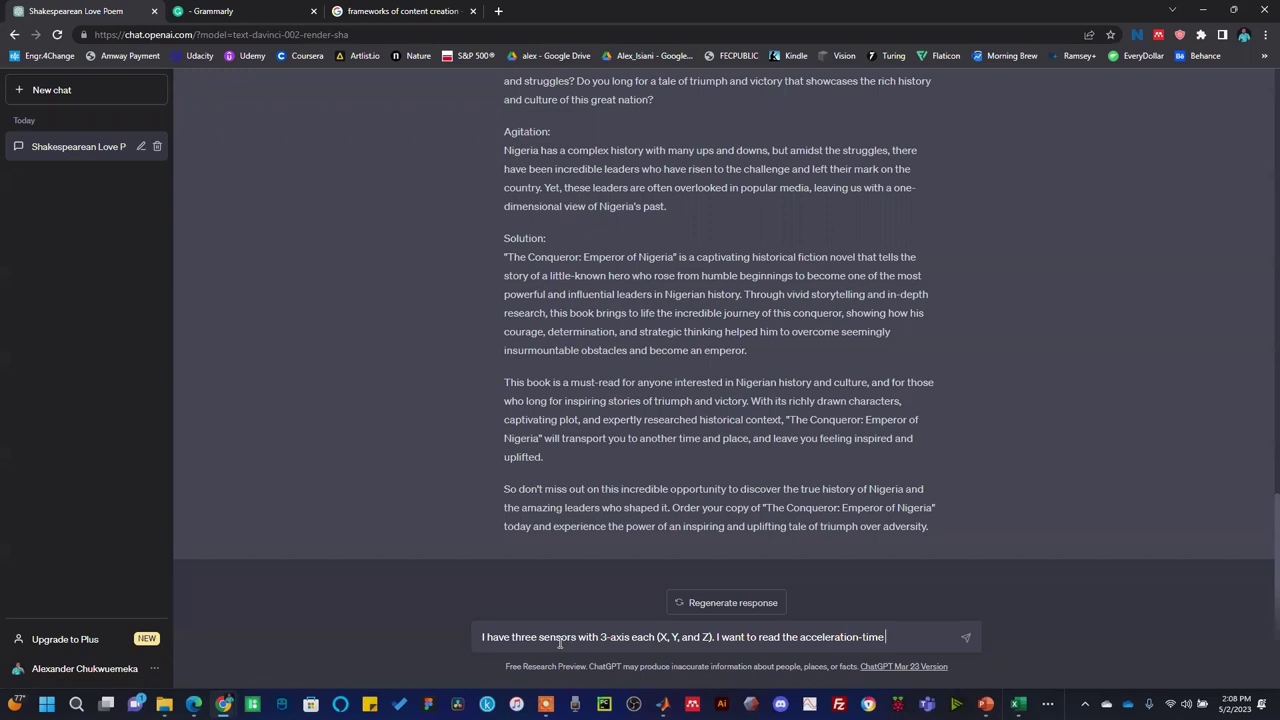
type(" gra")
type("ph using")
type(" M")
type("ATLA")
type("B. S")
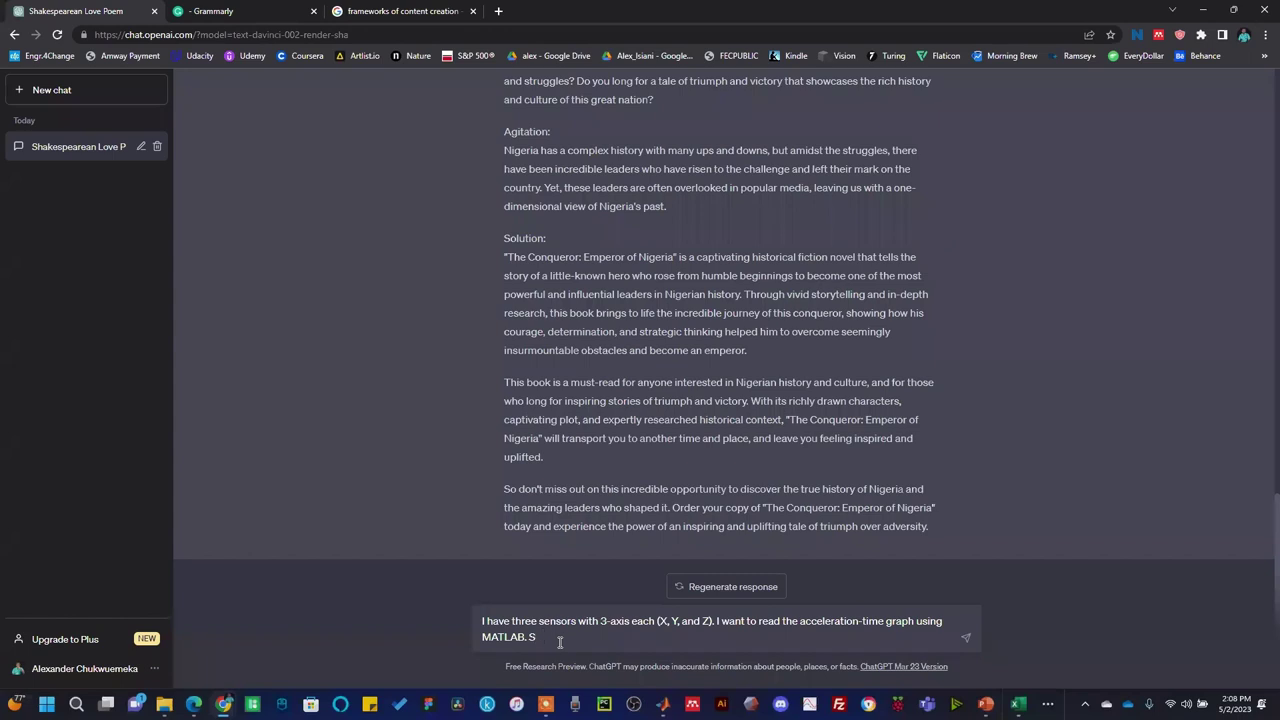
Step: Finish the message with "So, write a MATLAB that can view this data", send it, and review the generated code
type("o, write a MATLAB that can view this data")
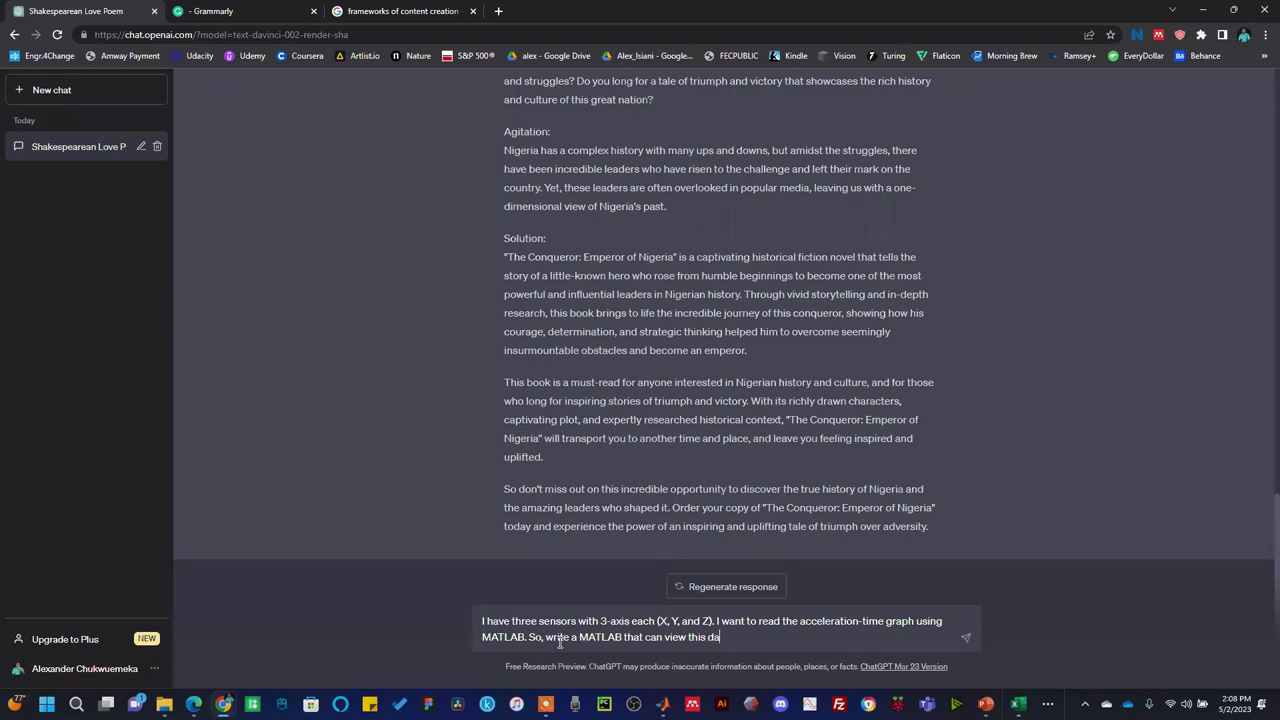
key("Return")
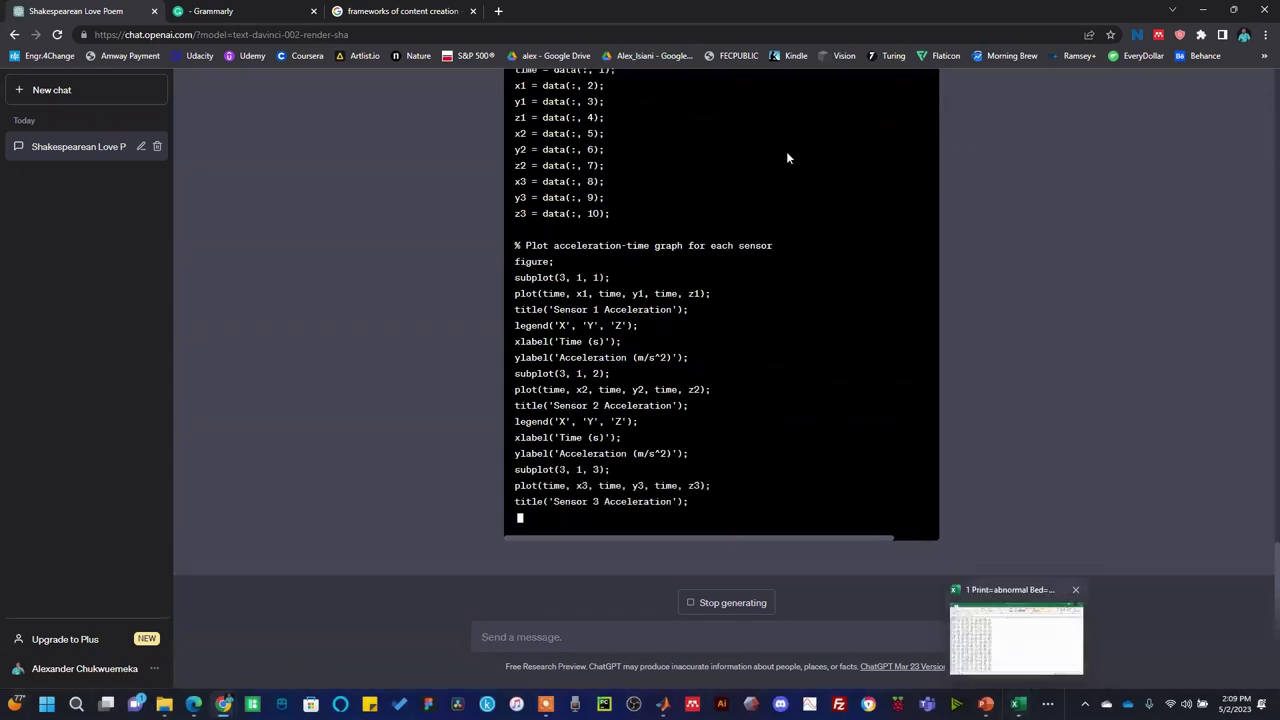
scroll(775, 180, "up", 1)
scroll(700, 240, "up", 3)
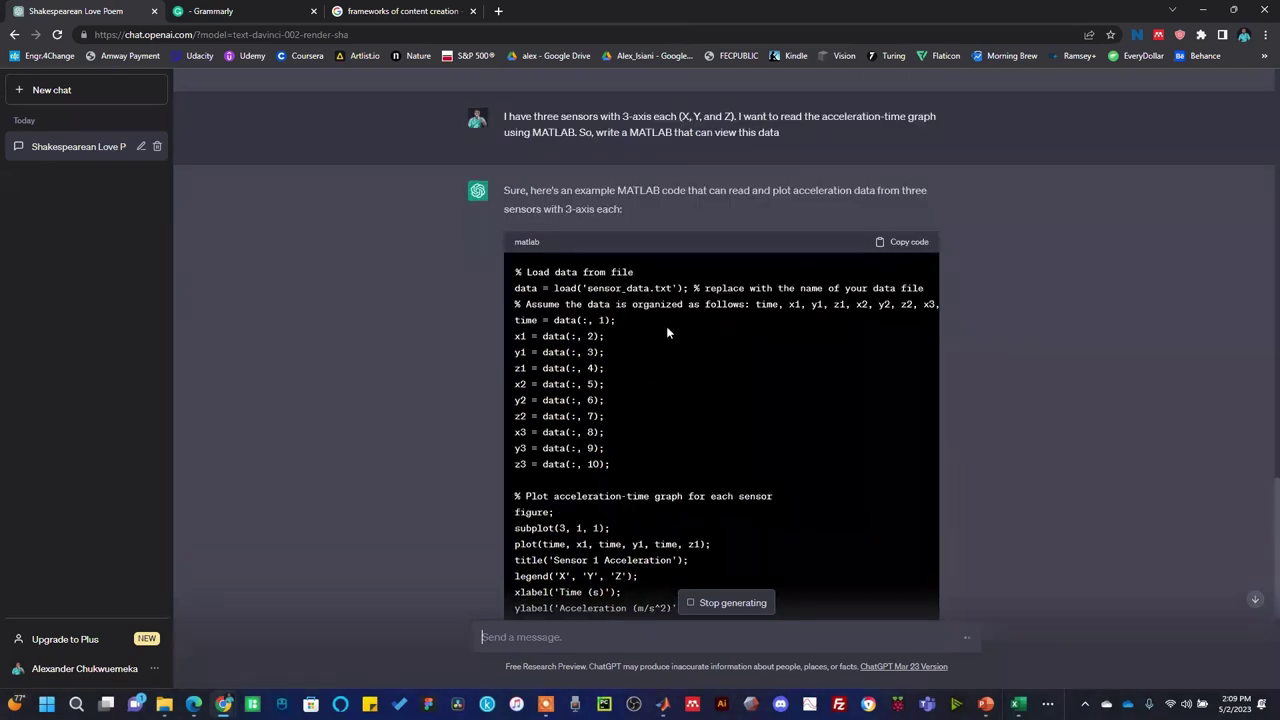
scroll(668, 326, "down", 3)
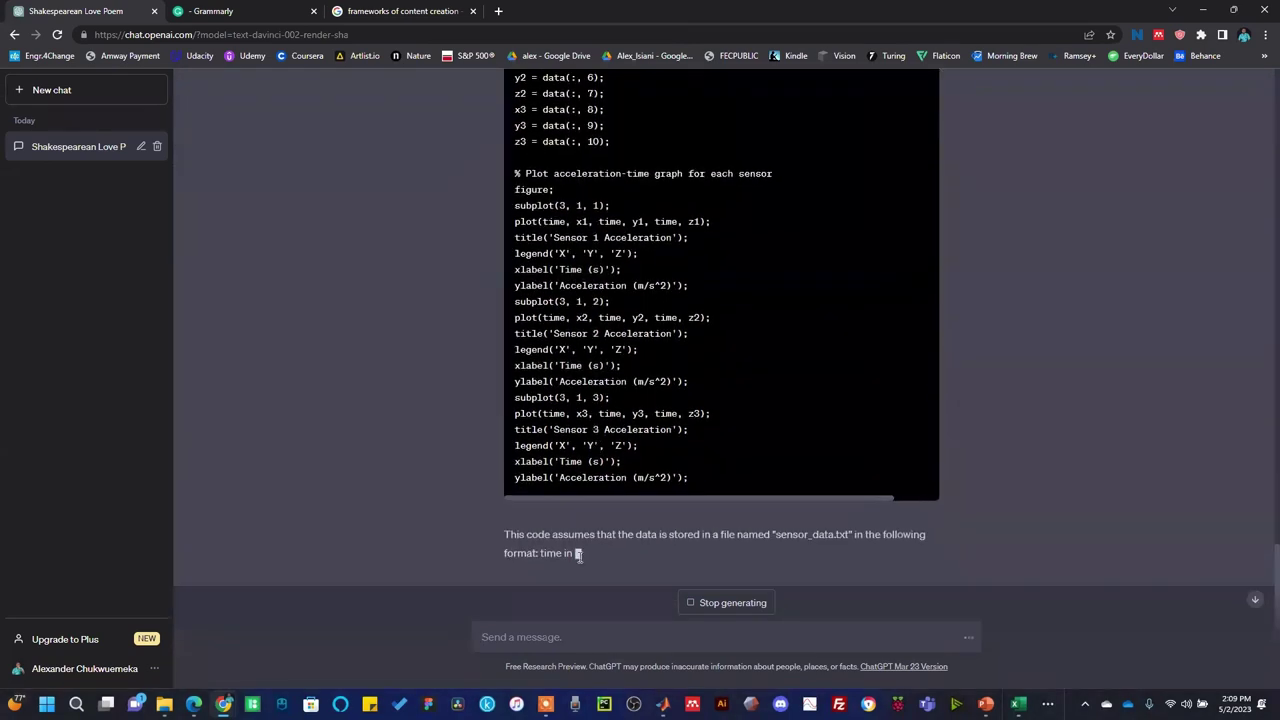
scroll(560, 590, "up", 5)
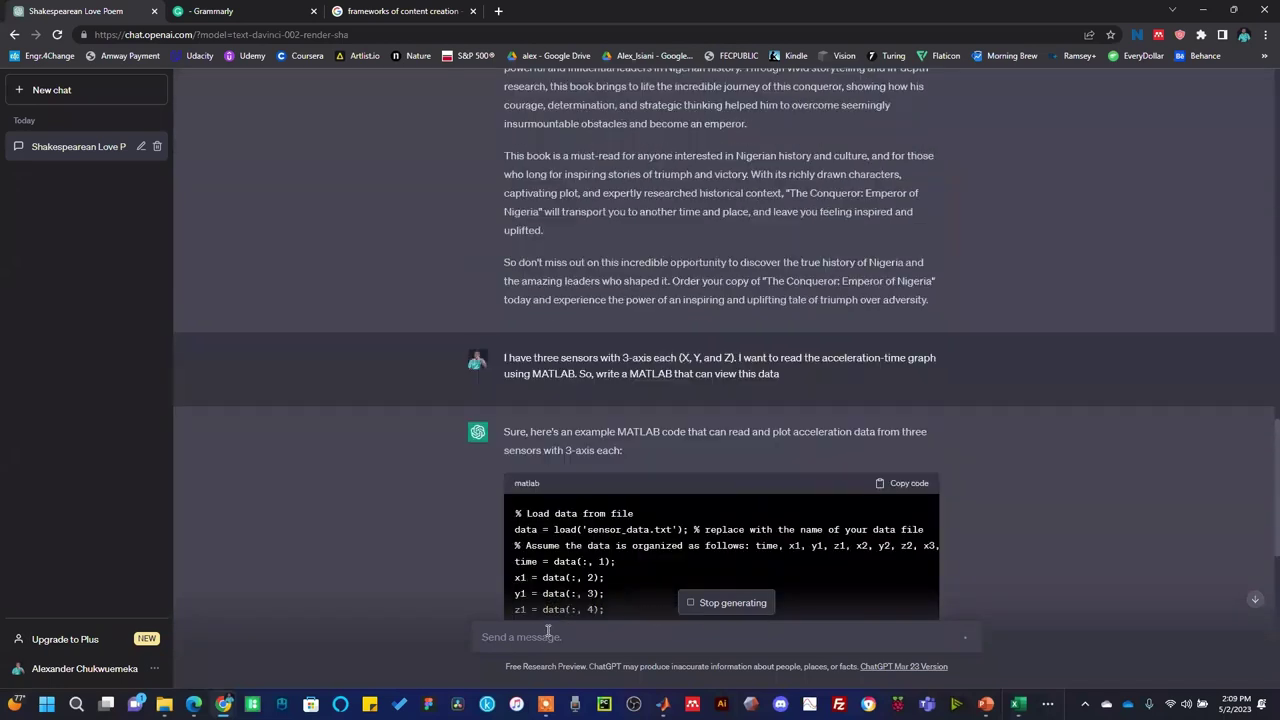
scroll(548, 632, "down", 2)
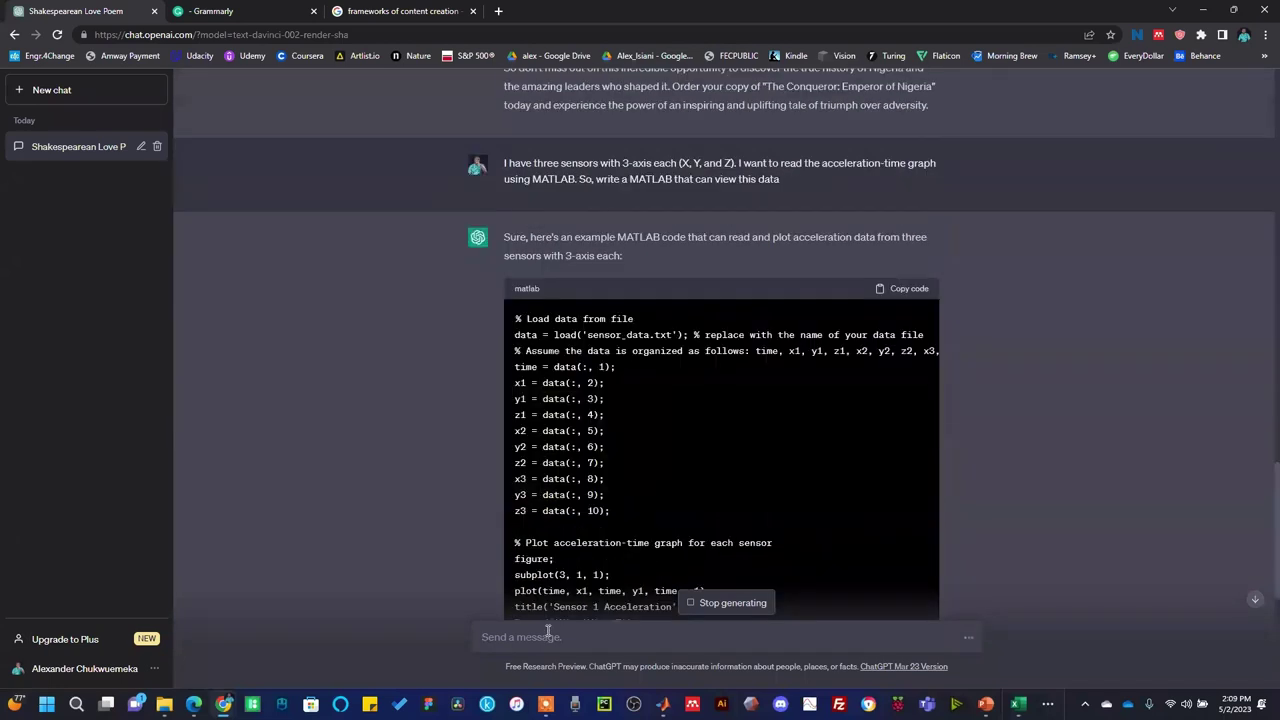
Step: Reply to ChatGPT with "Thank you Buddy. But it is an excel file not a .txt file."
scroll(548, 632, "down", 4)
type("Thank you Buddy. But it is a")
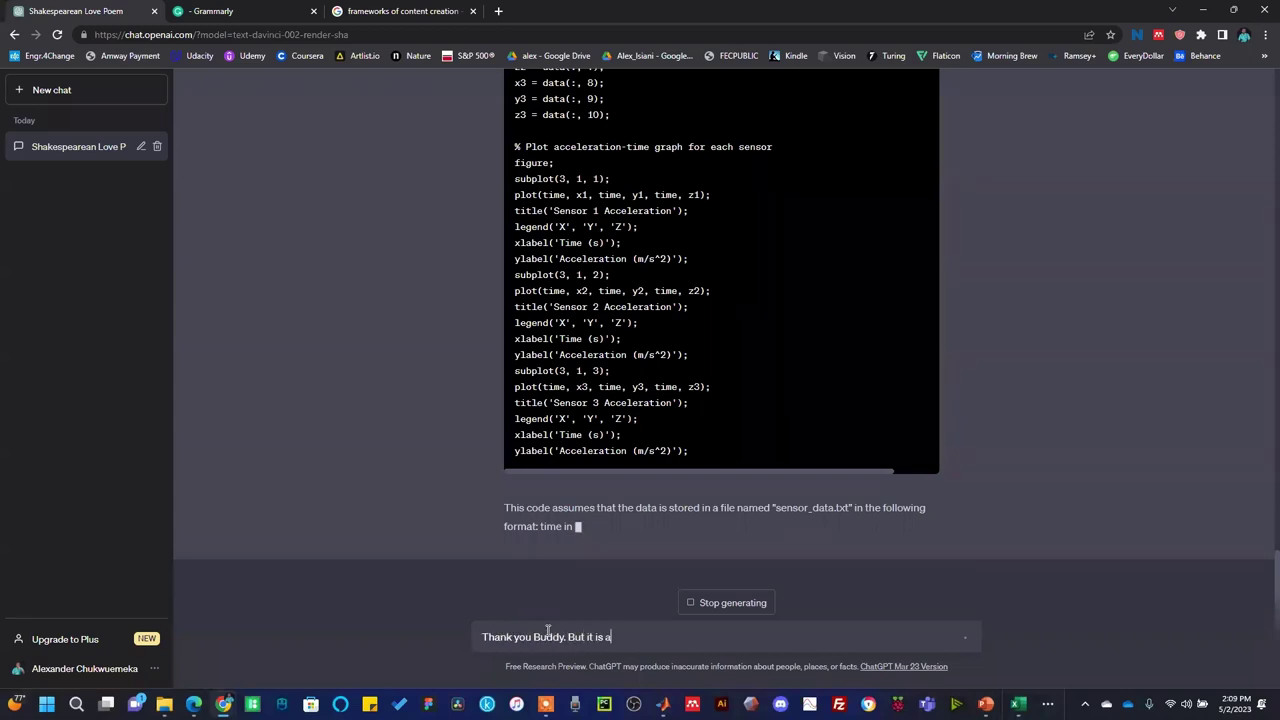
type("n excel file not a t")
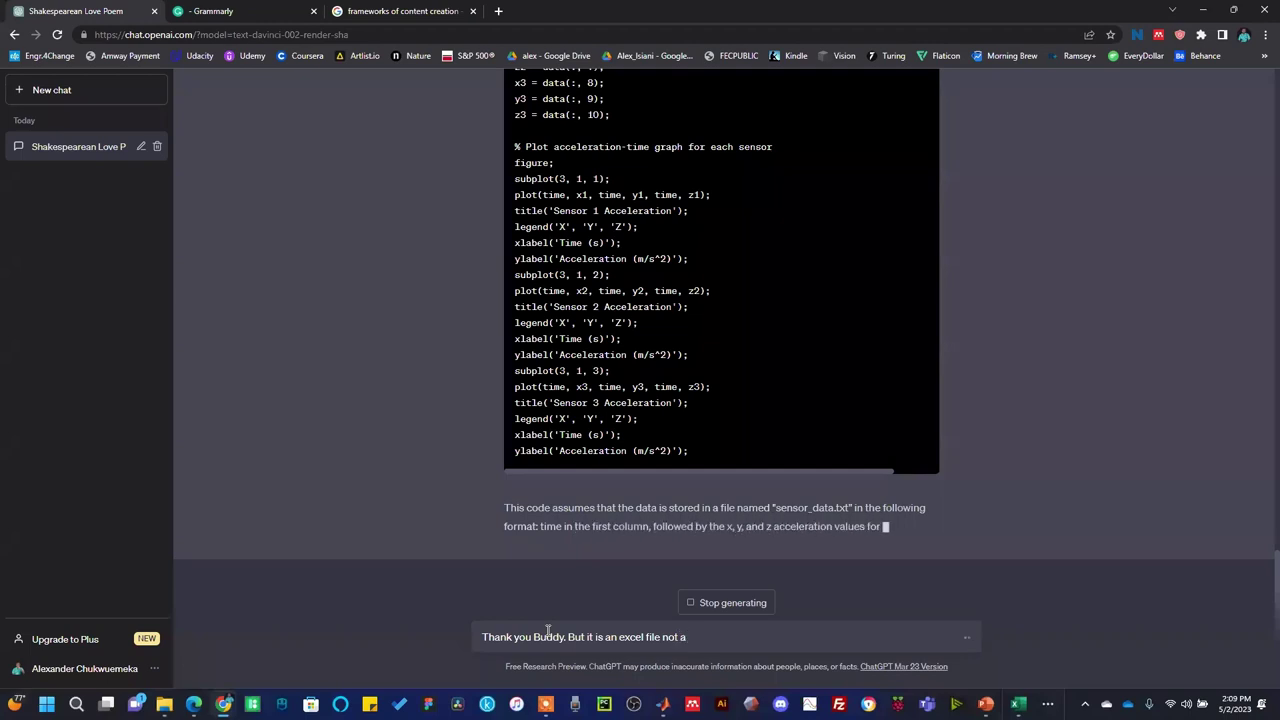
key("BackSpace")
type(".txt file.")
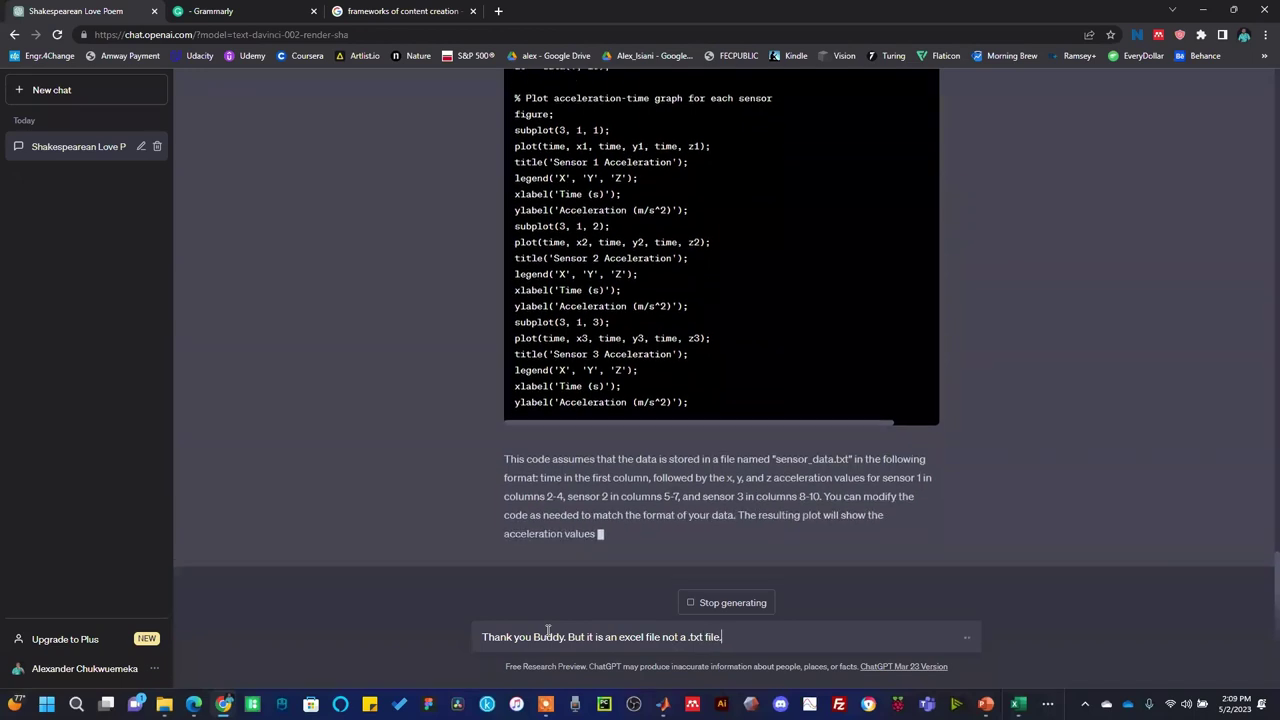
key("Return")
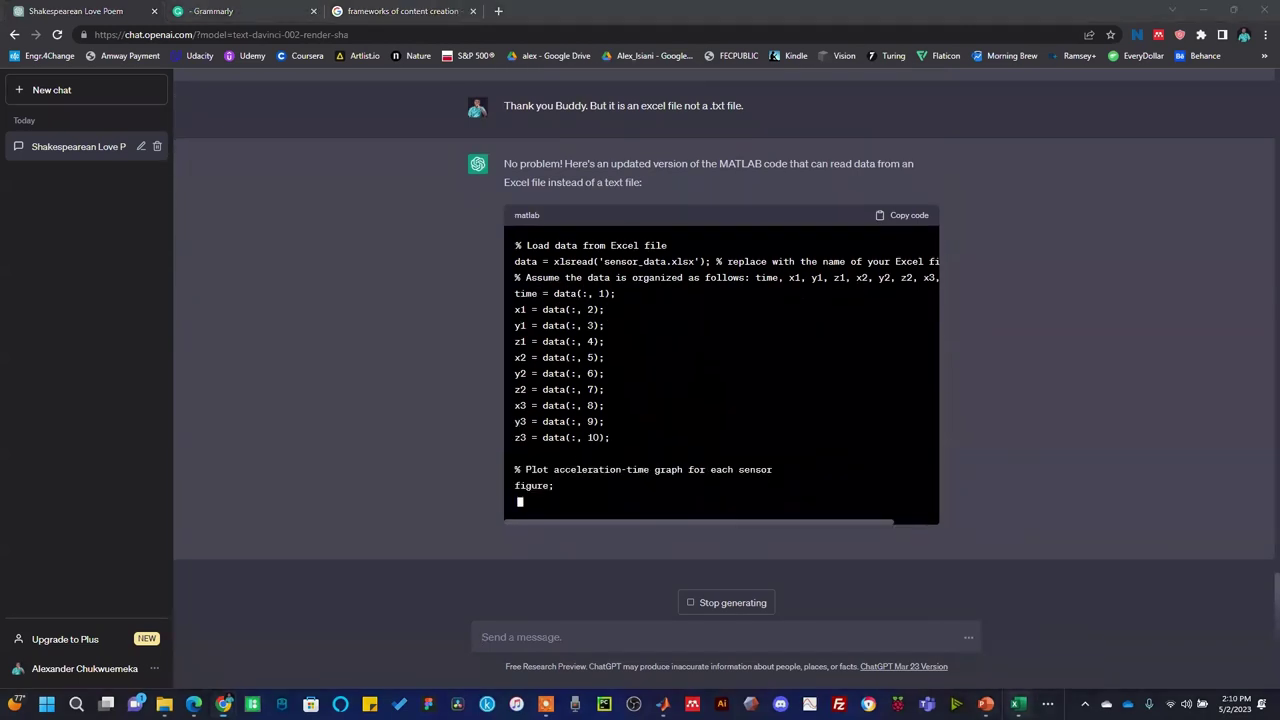
Step: Check the column headers in the Excel sensor workbook against the column order assumed in ChatGPT's updated MATLAB code
left_click(1020, 703)
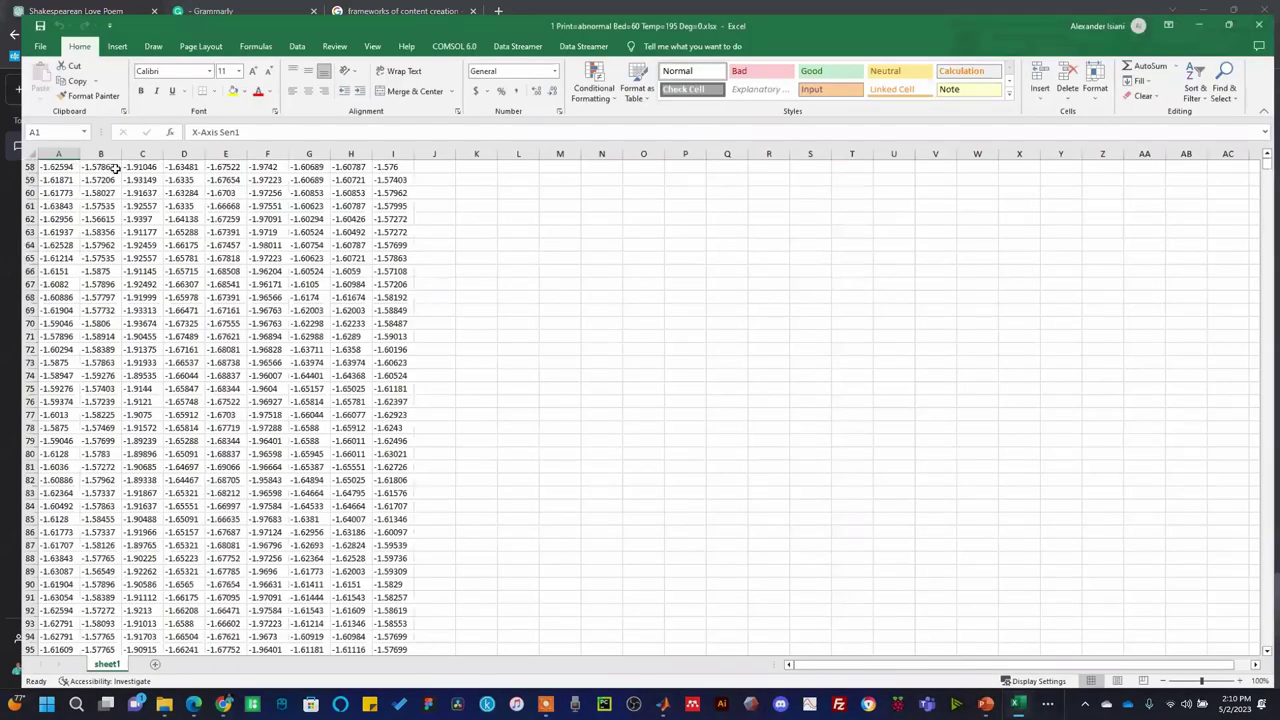
scroll(40, 165, "up", 2)
scroll(35, 262, "up", 9)
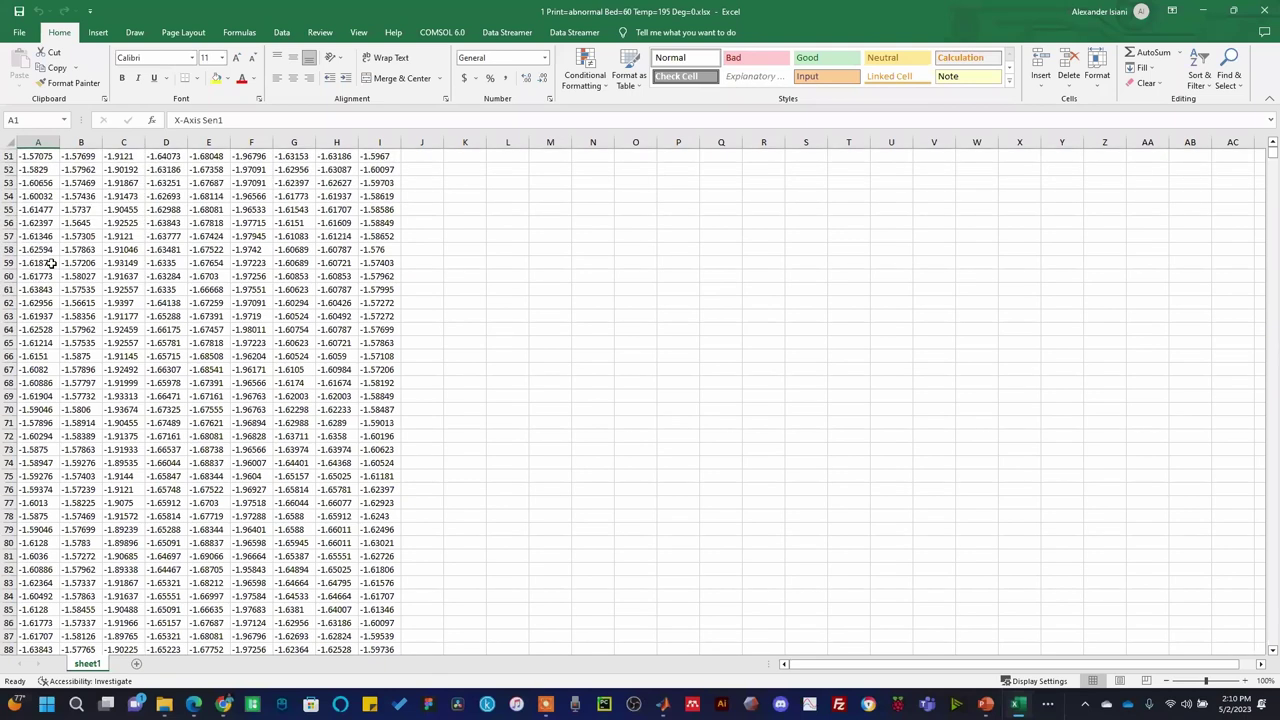
scroll(589, 150, "up", 4)
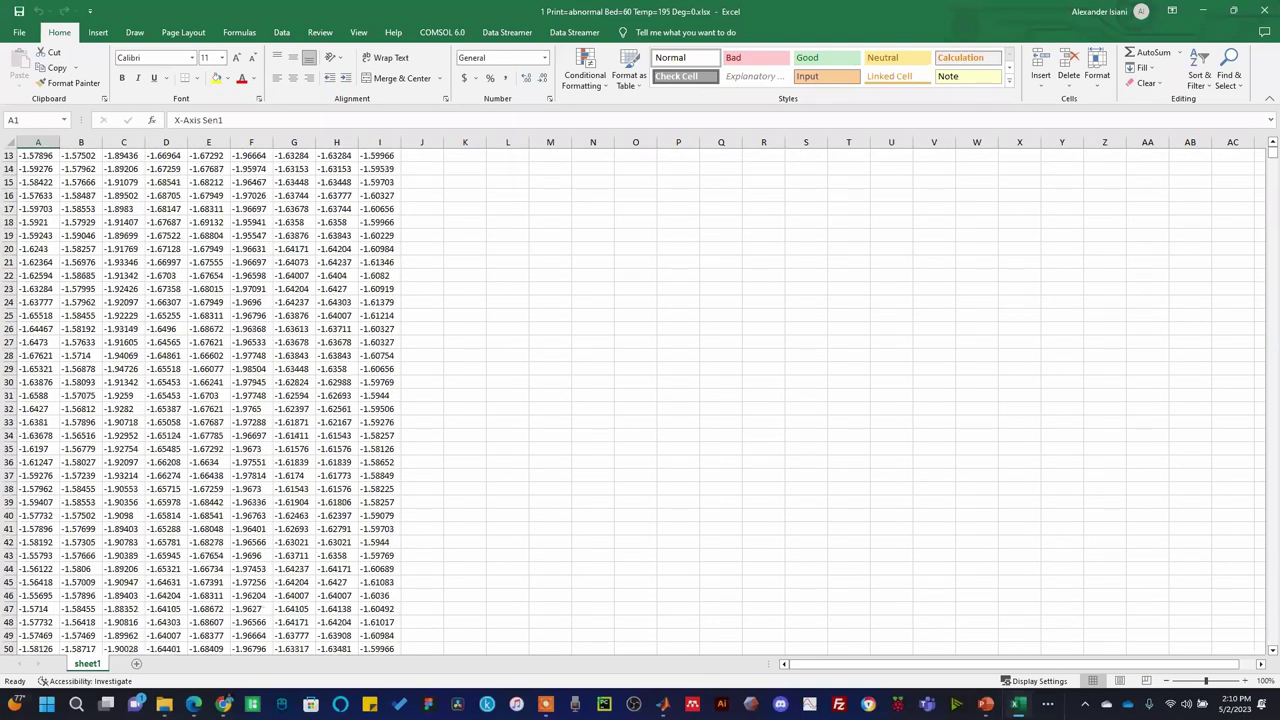
scroll(515, 124, "up", 4)
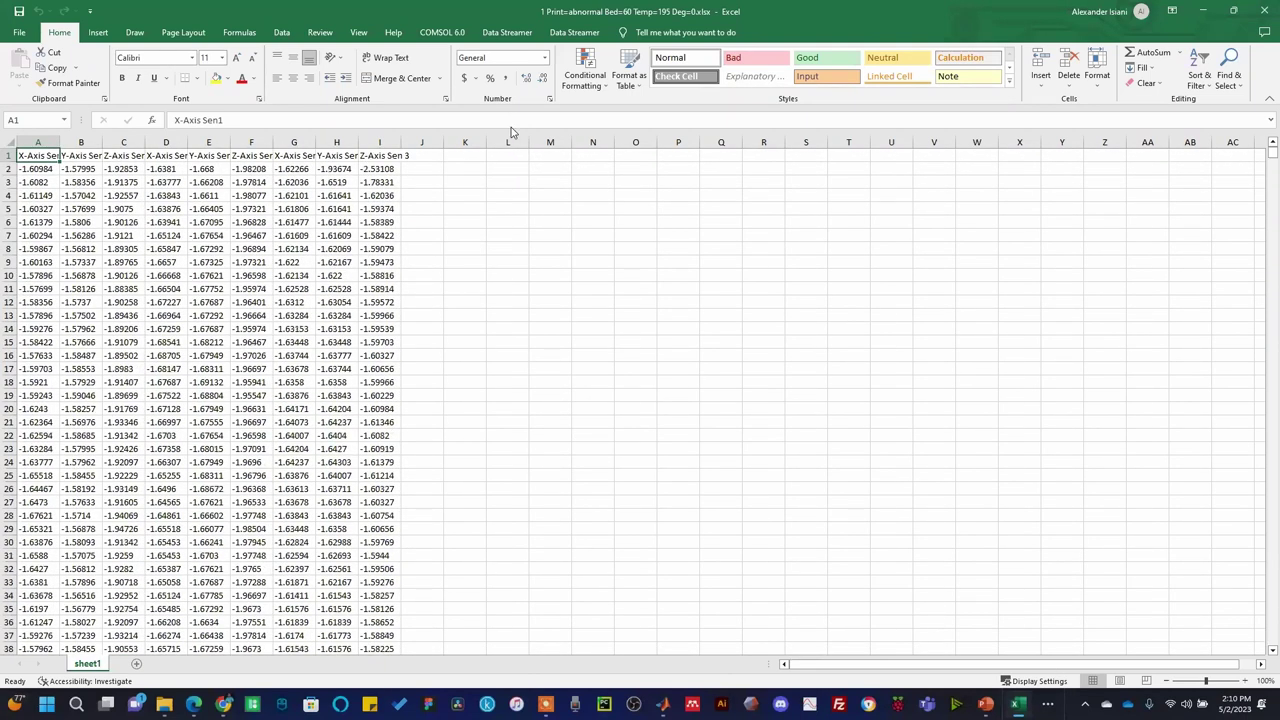
key("alt+Tab")
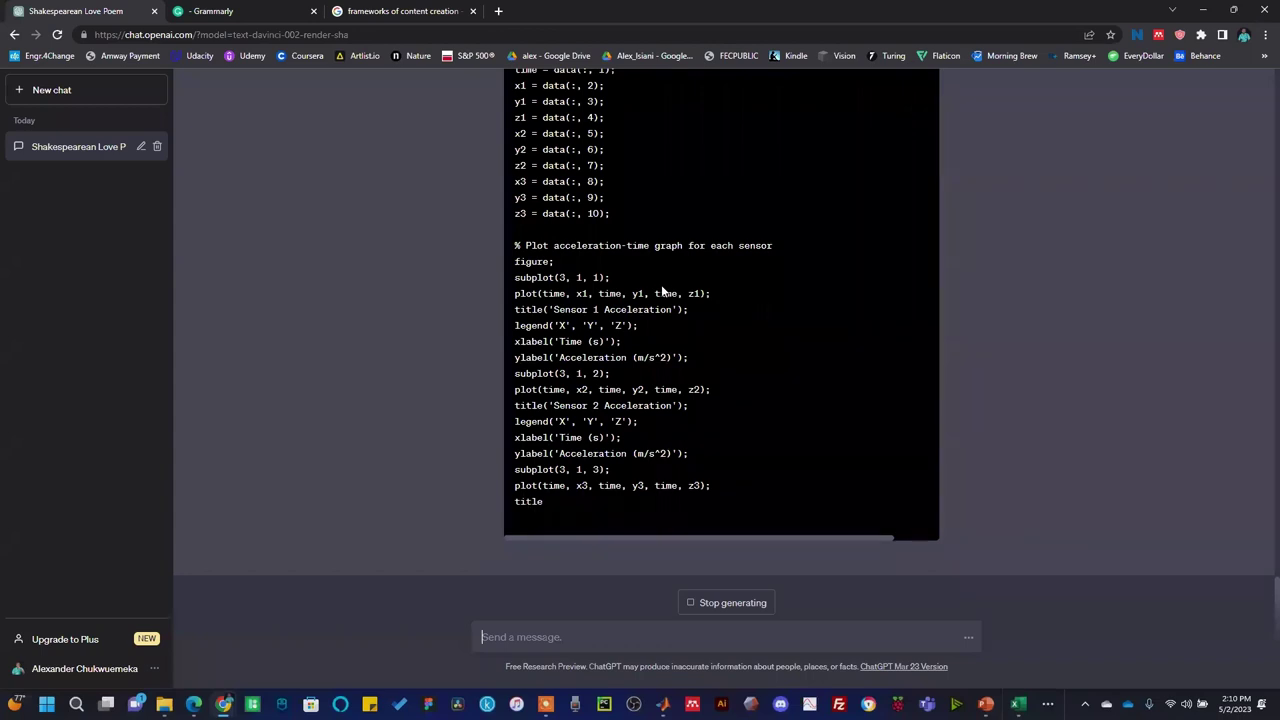
scroll(685, 280, "up", 2)
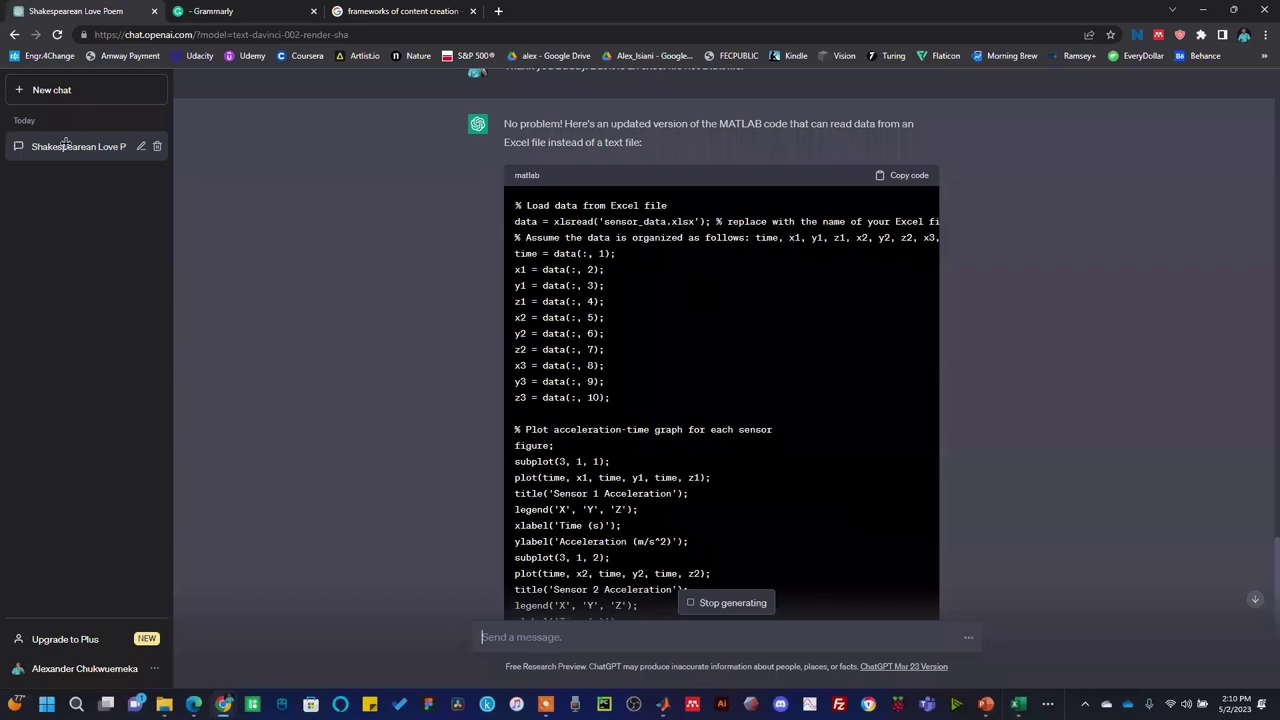
Step: In the Excel workbook, move the sensor data from columns A–I to columns B–J, leaving column A empty
key("alt+Tab")
key("ctrl+shift+Down")
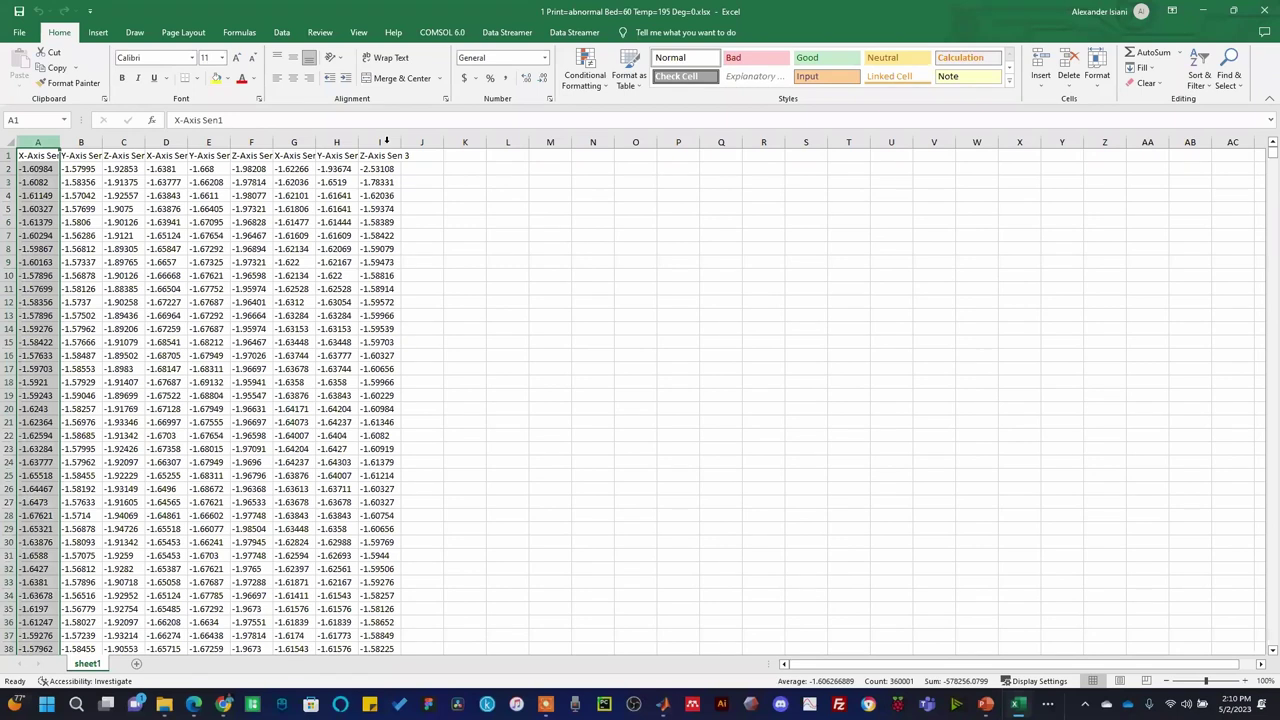
key("ctrl+shift+Right")
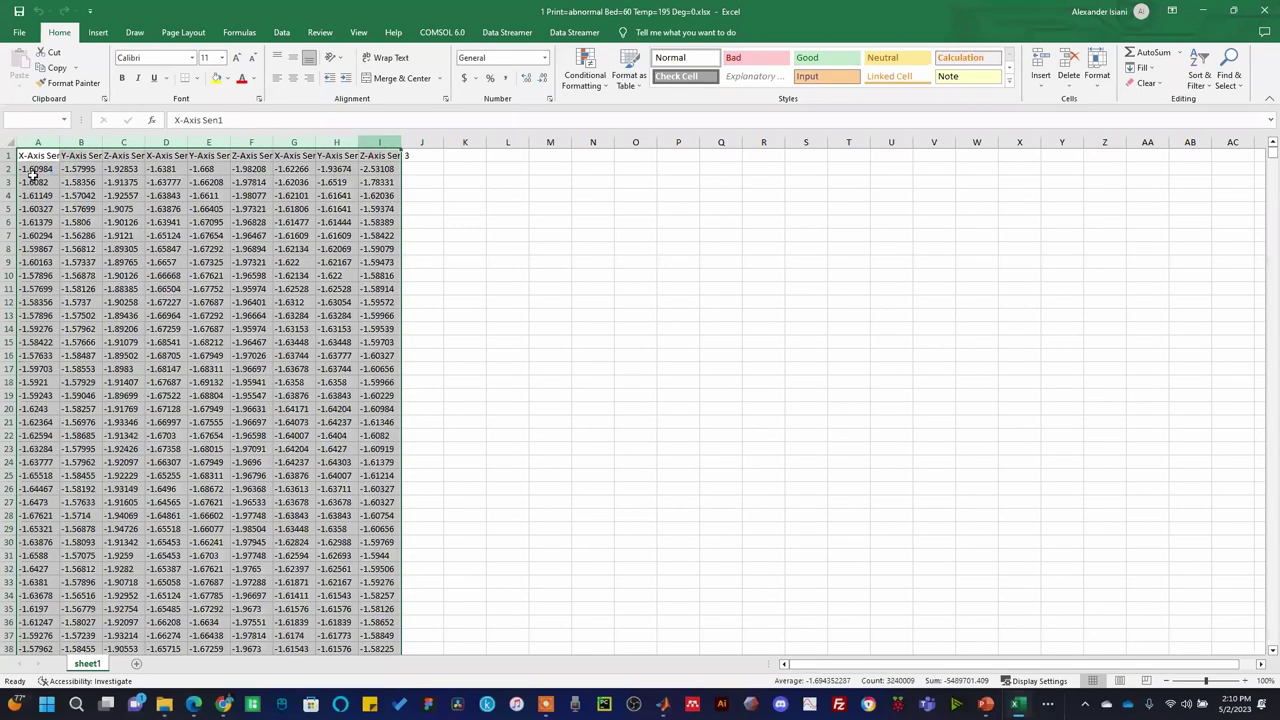
left_click_drag(42, 152, 44, 168)
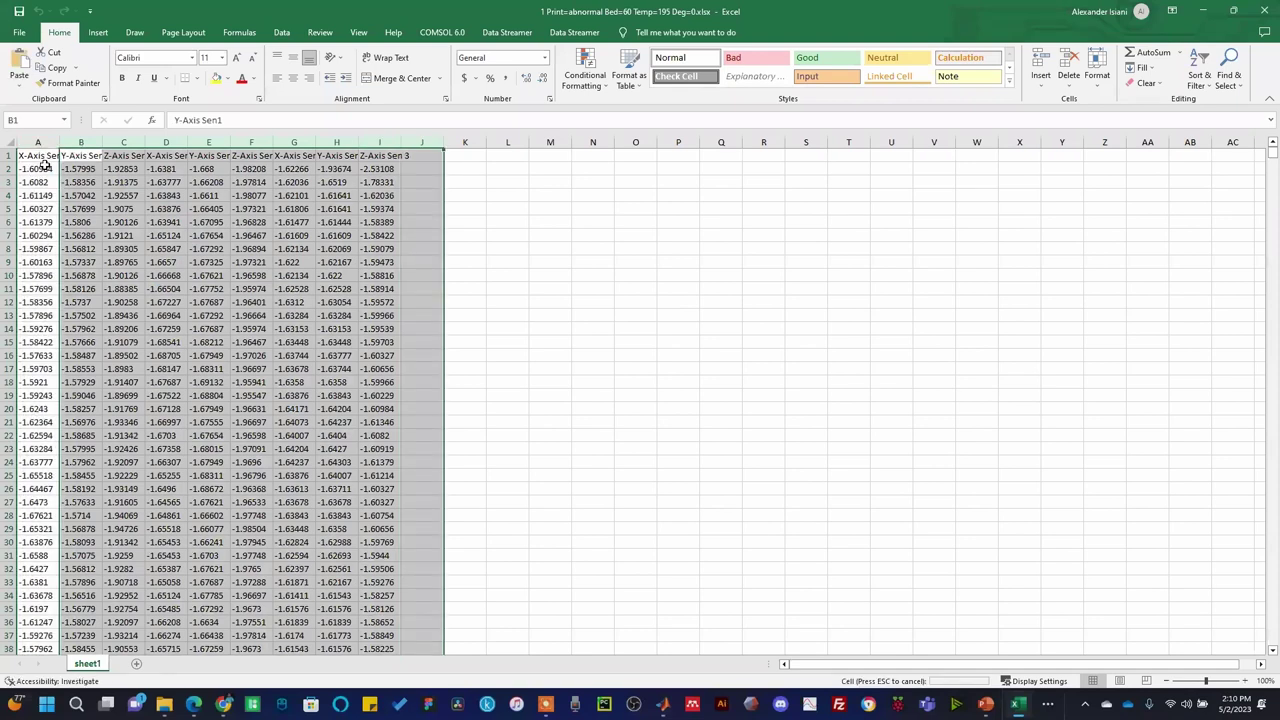
key("Escape")
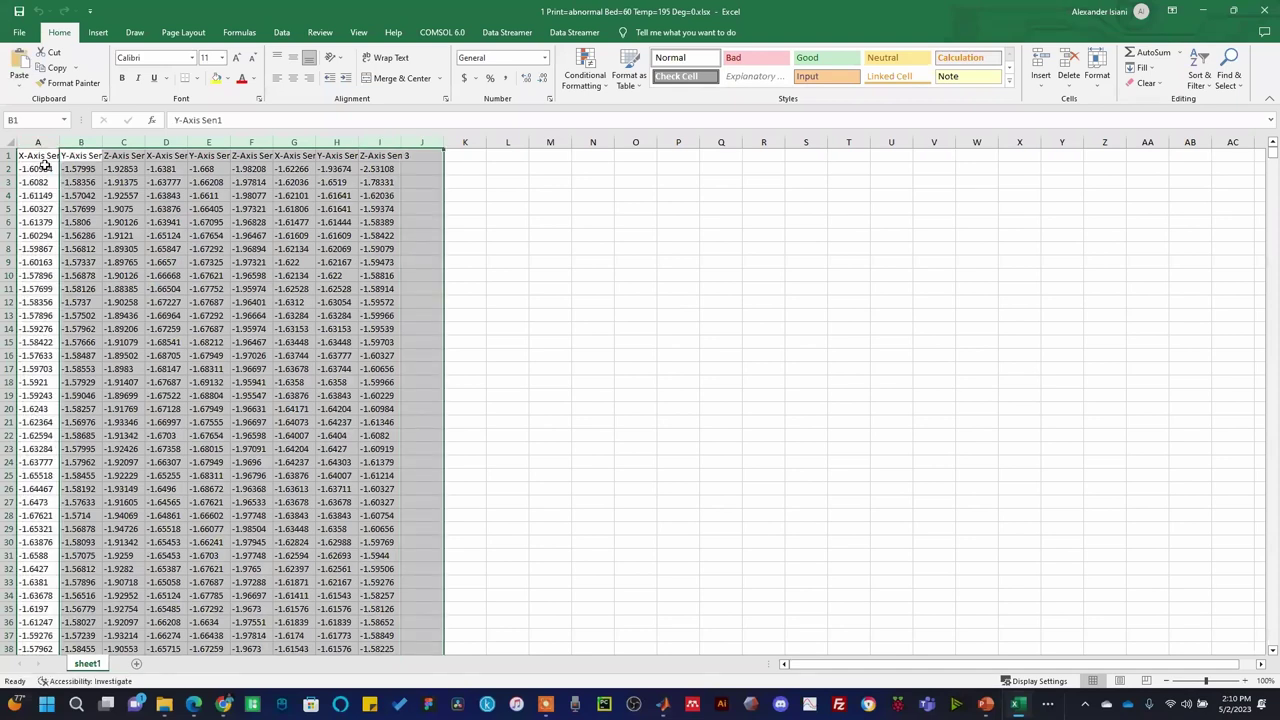
Step: Enter the header "Time" in A1 and the starting values 1 and 2 in A2 and A3
type("Toime")
key("Return")
type("1")
key("Return")
type("2")
key("Return")
Step: Fill the time series down column A alongside the sensor data and save the workbook
left_click_drag(44, 168, 57, 185)
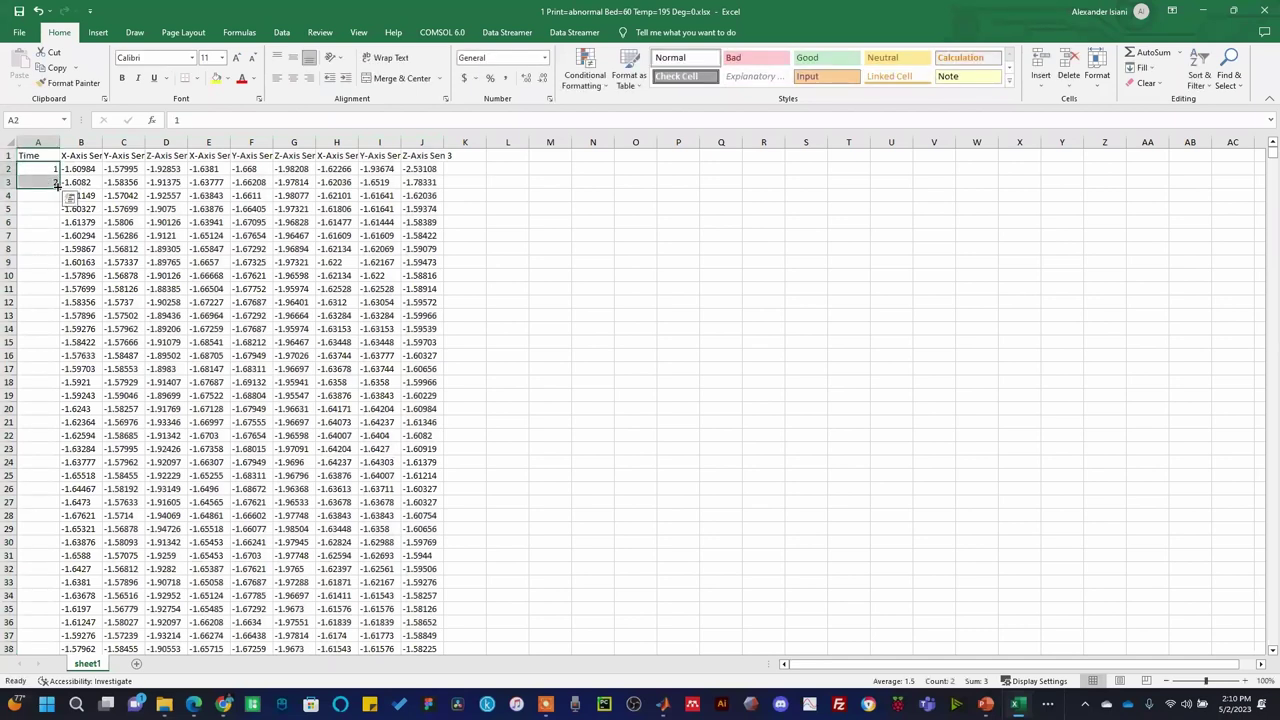
left_click(546, 302)
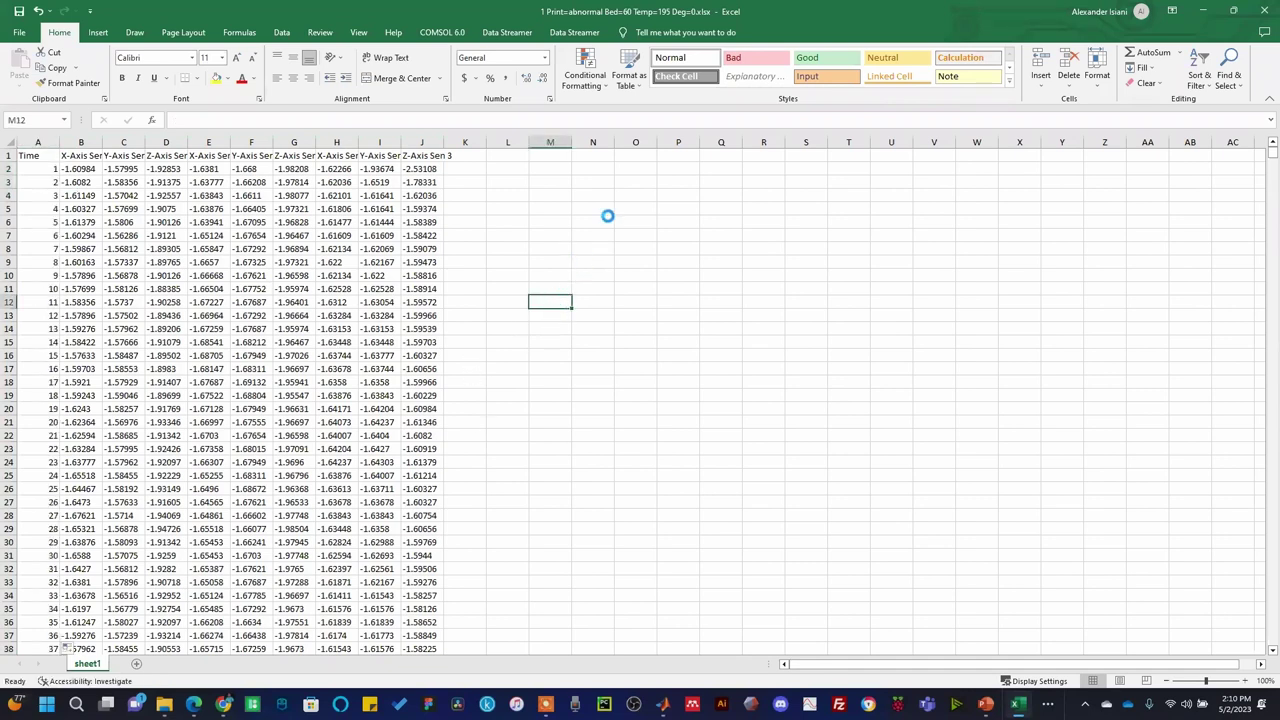
key("ctrl+s")
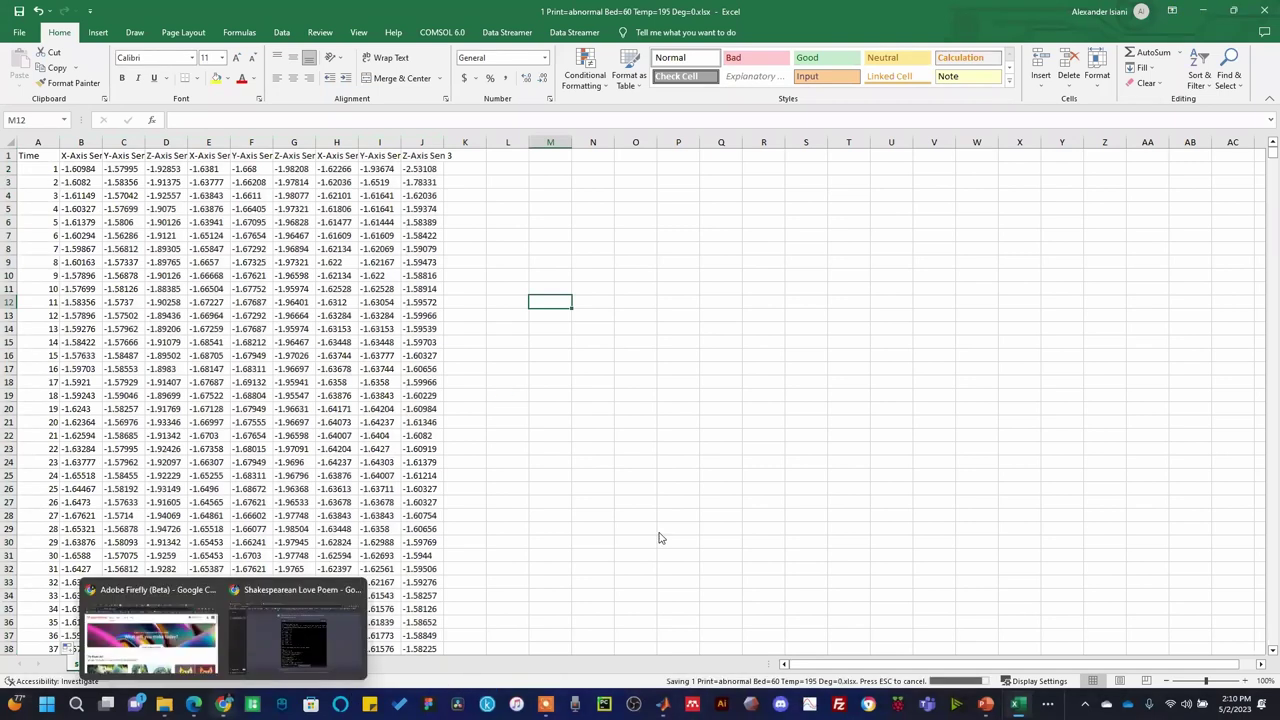
Step: Copy the updated Excel-reading code from ChatGPT into the untitled MATLAB script and select the placeholder file name sensor_data.xlsx
key("alt+Tab")
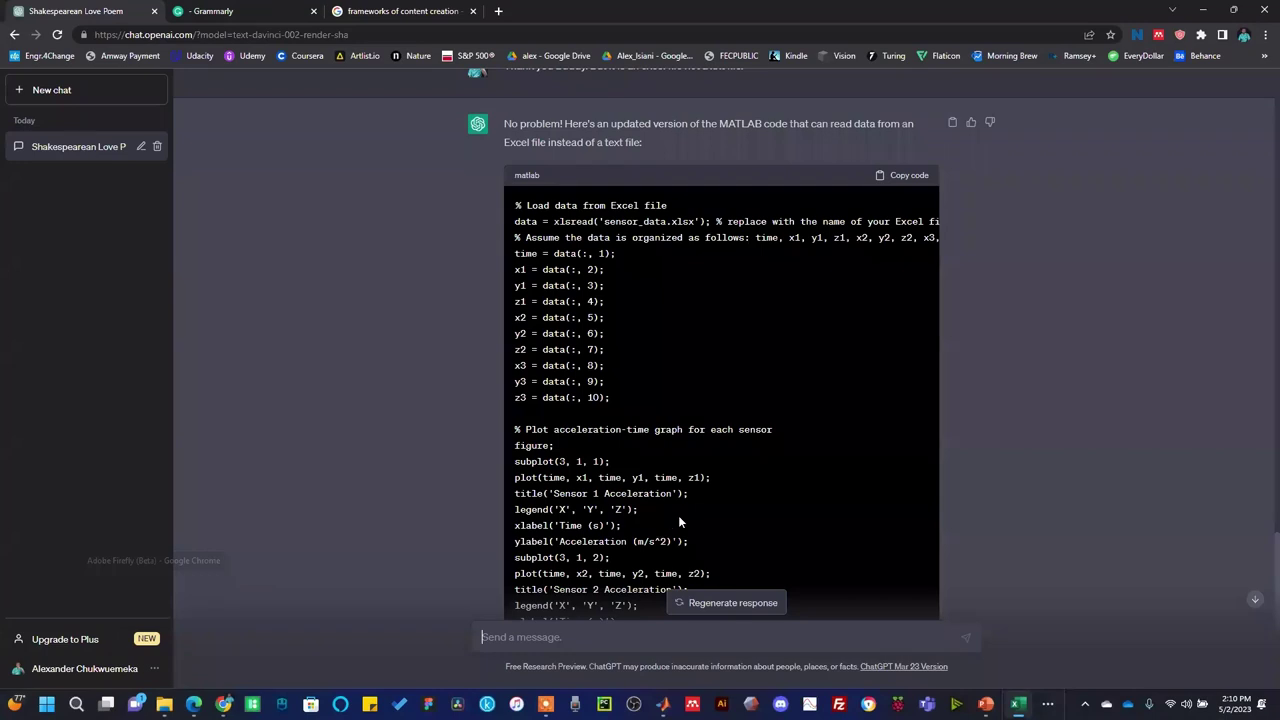
scroll(678, 515, "down", 1)
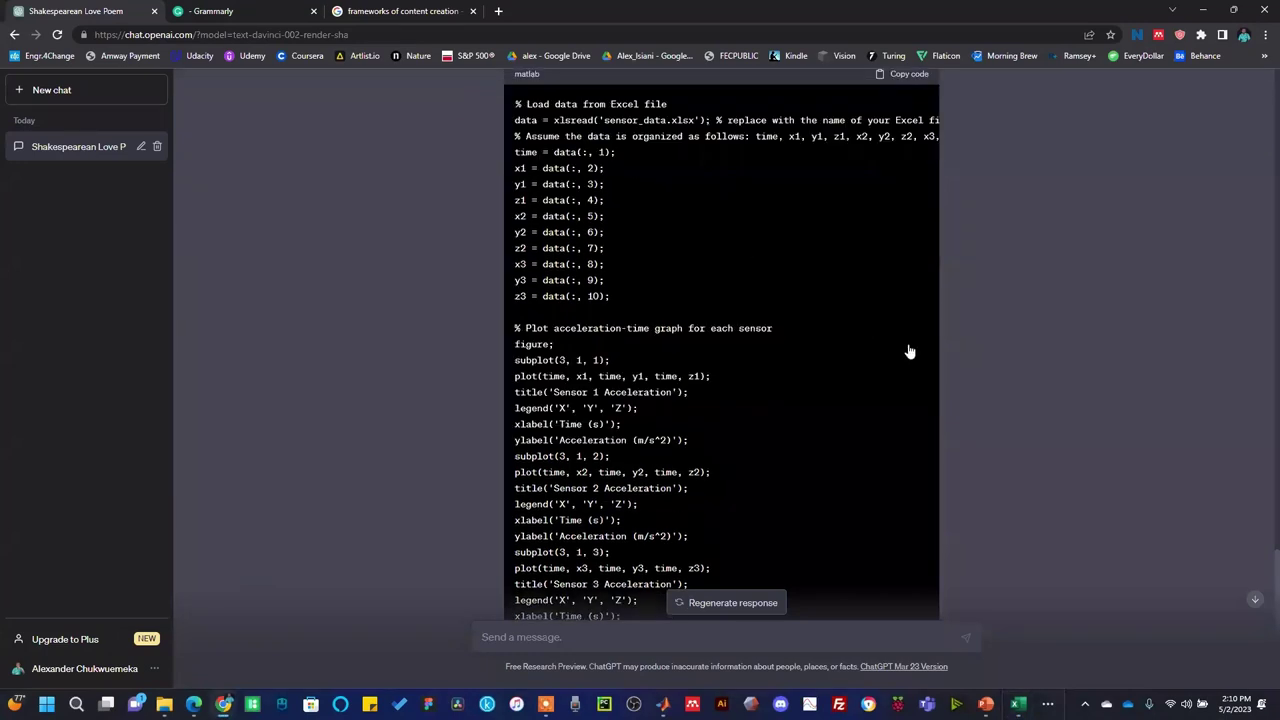
scroll(909, 351, "up", 3)
left_click(906, 340)
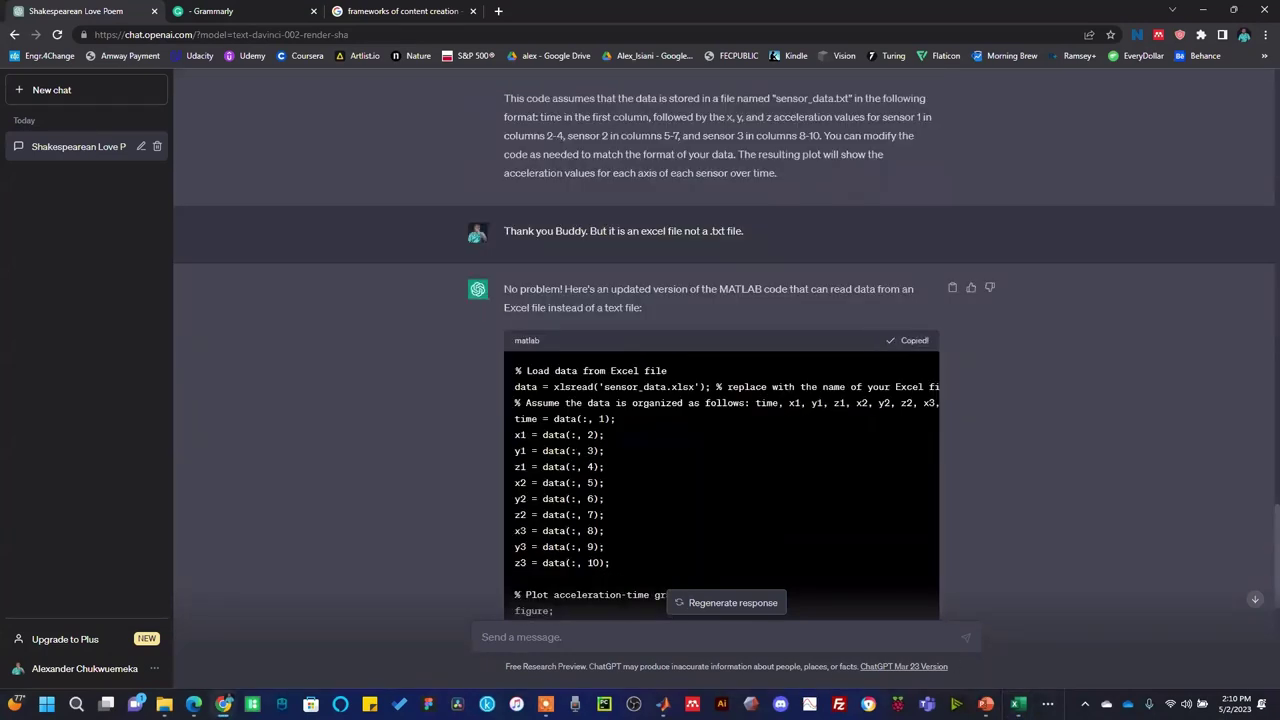
key("alt+Tab")
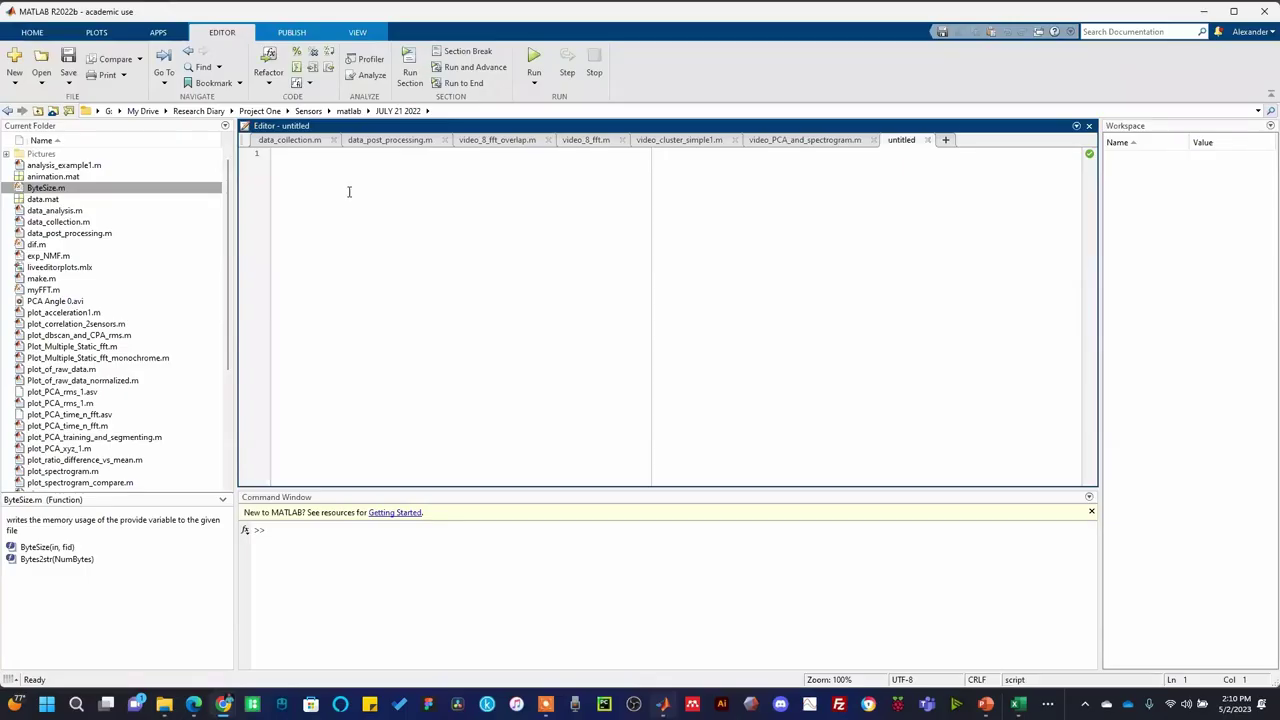
key("ctrl+v")
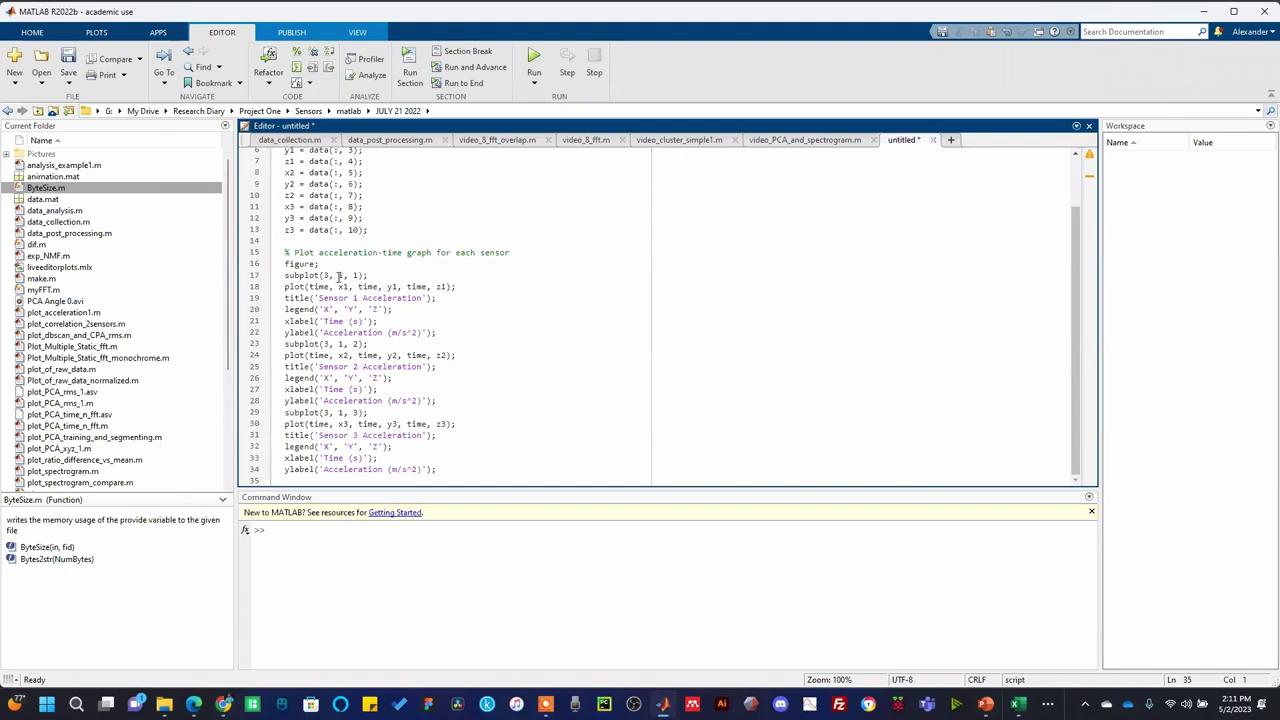
scroll(385, 228, "up", 2)
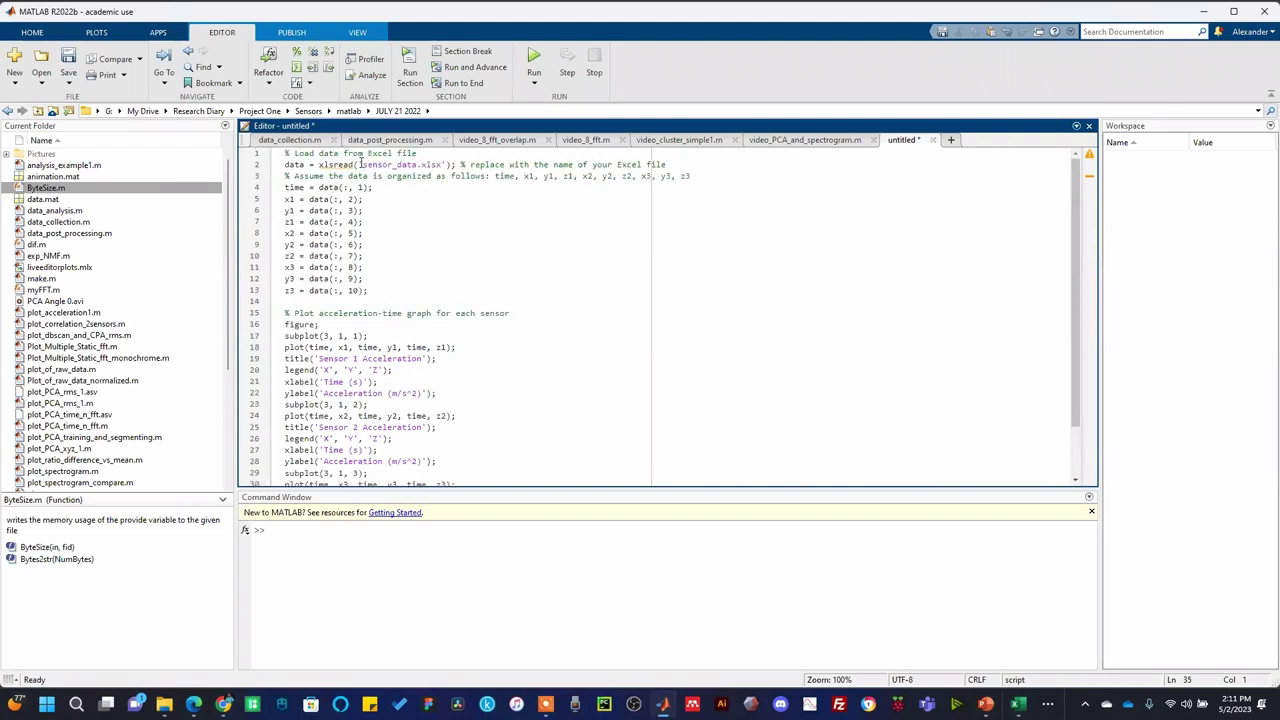
left_click_drag(362, 164, 443, 166)
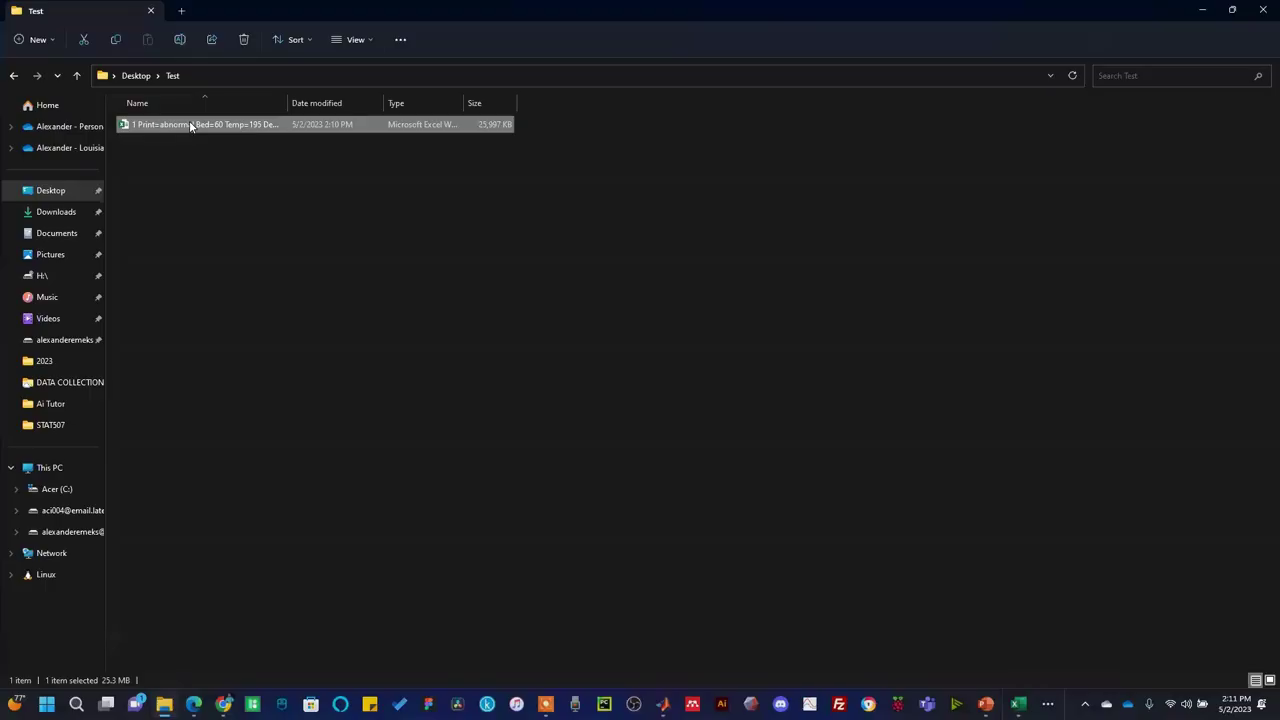
Step: Try to rename the sensor workbook in the Desktop Test folder to abc.xlsx
key("alt+Tab")
left_click(190, 123)
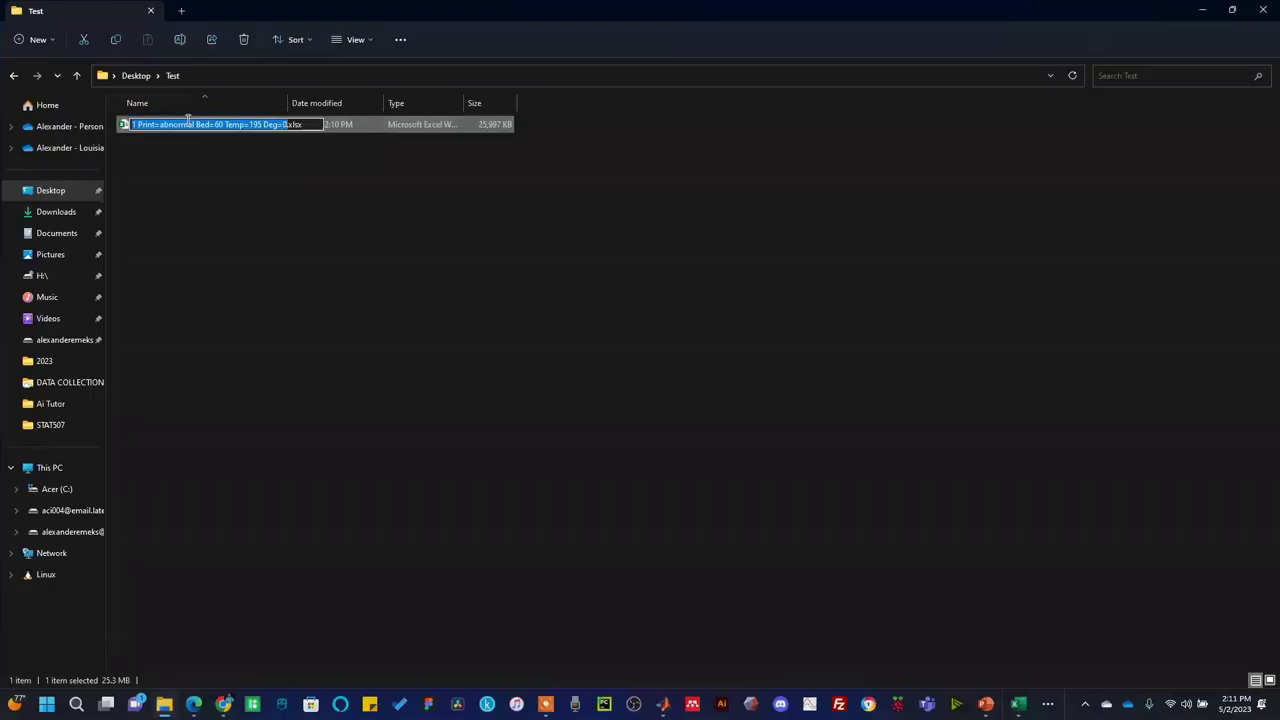
type("abc")
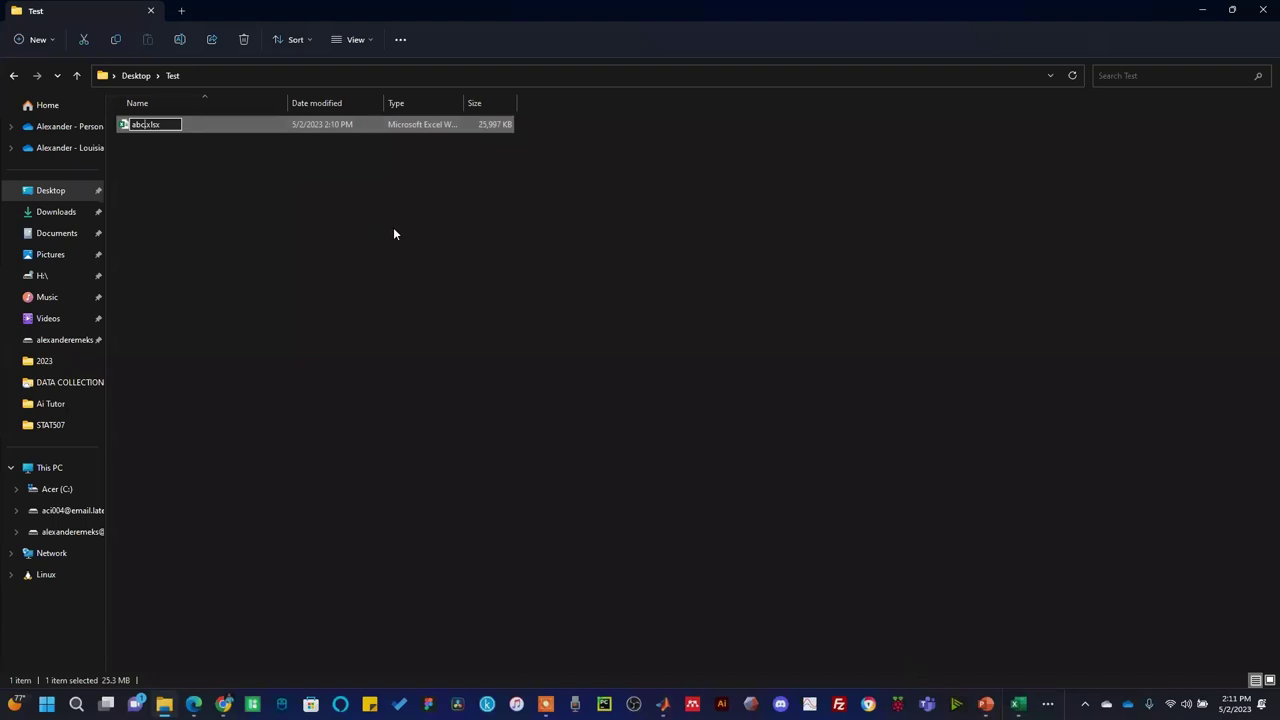
left_click(850, 579)
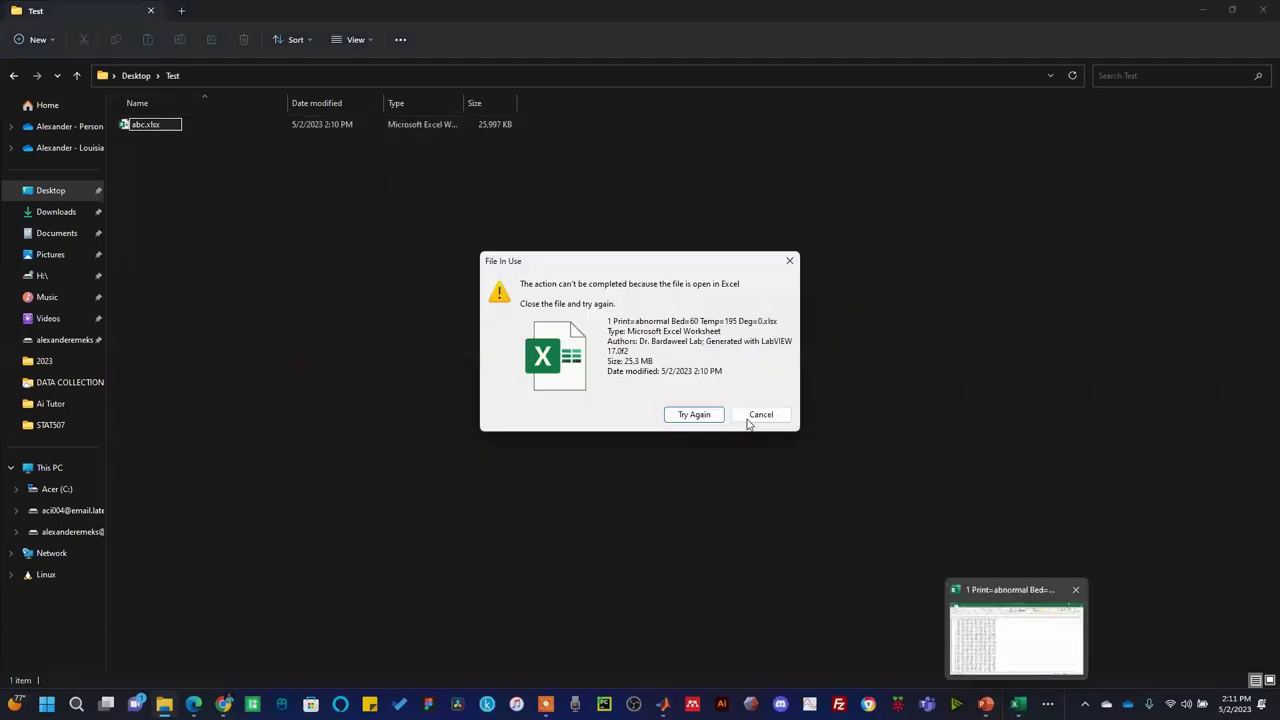
key("Escape")
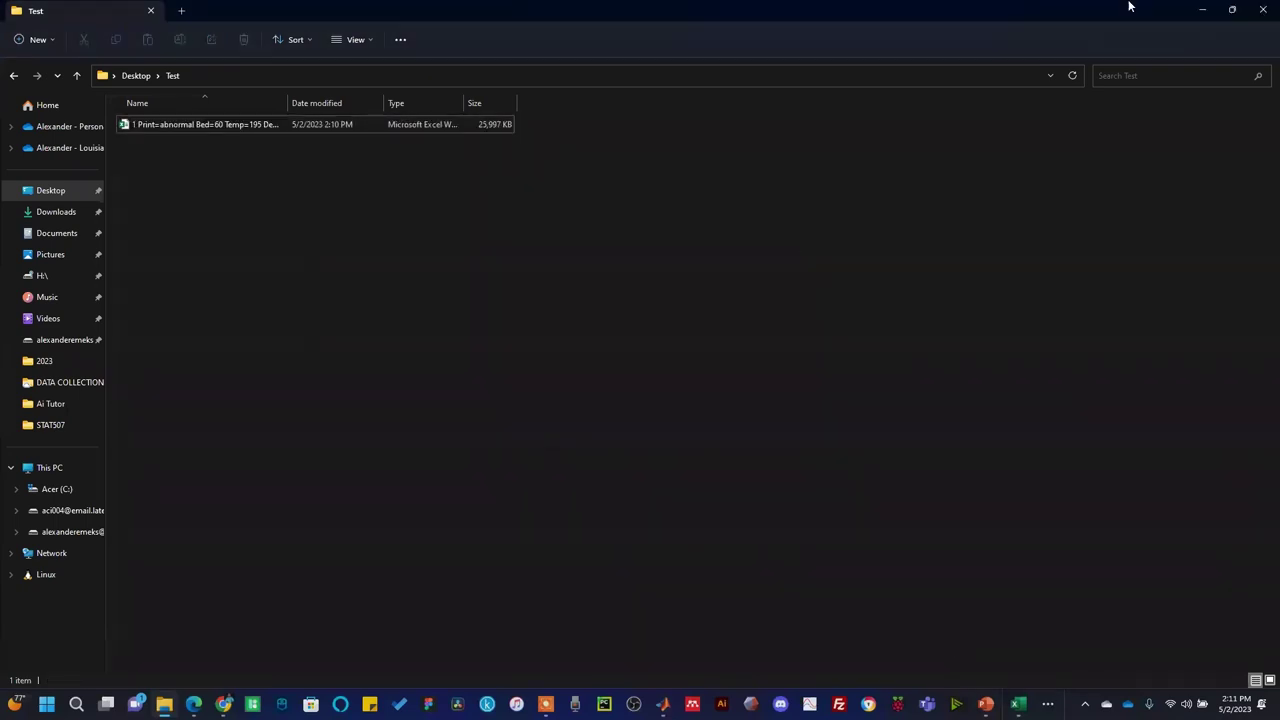
Step: Close the sensor workbook in Excel and rename the file in the Test folder as abc.xlsx
double_click(120, 124)
key("alt+F4")
left_click(194, 125)
key("F2")
type("abc.xlsx")
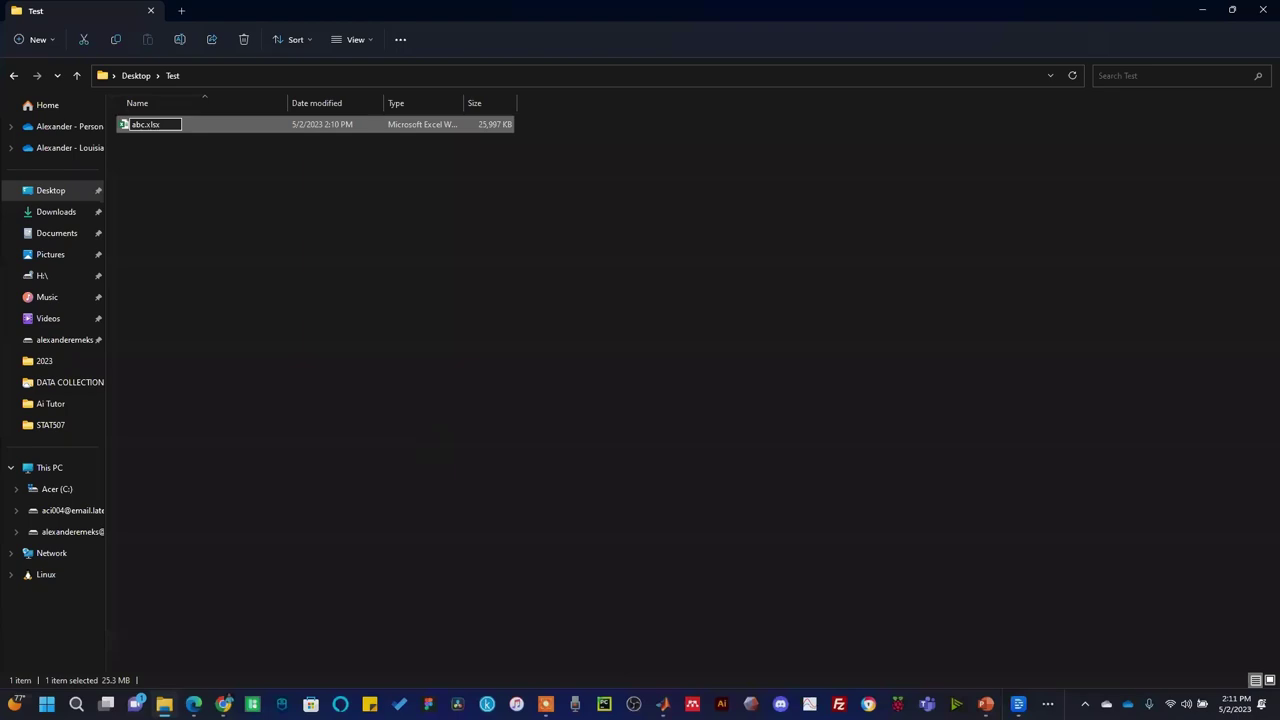
key("Return")
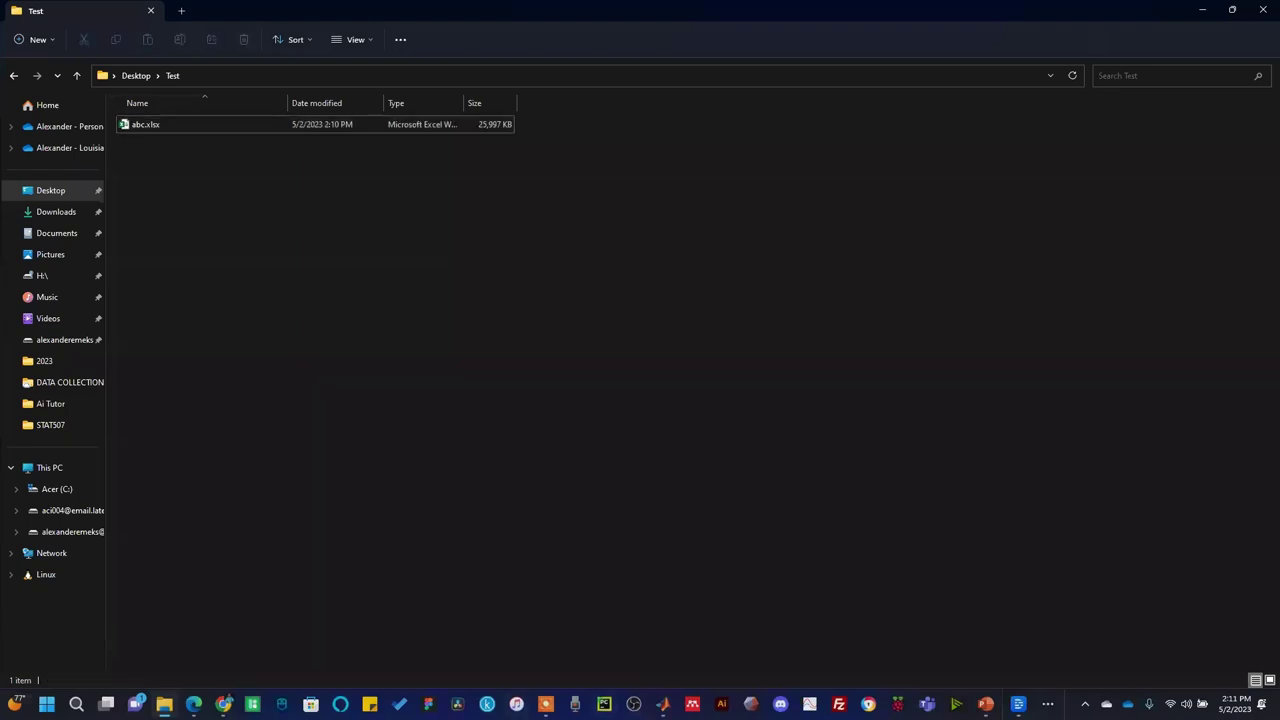
Step: Back in MATLAB, change the file name in the script's xlsread call to abc.xlsx
key("alt+Tab")
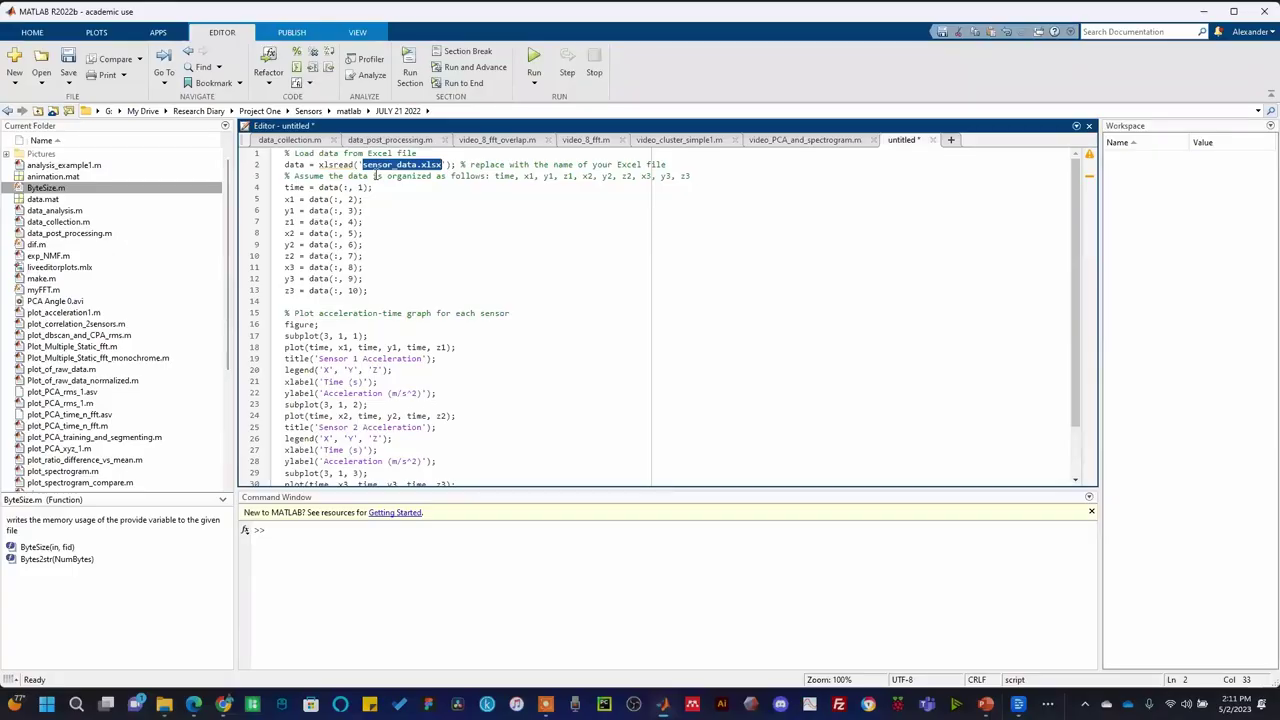
key("shift+Left")
key("shift+Left")
key("shift+Left")
key("shift+Left")
key("shift+Left")
type("abc")
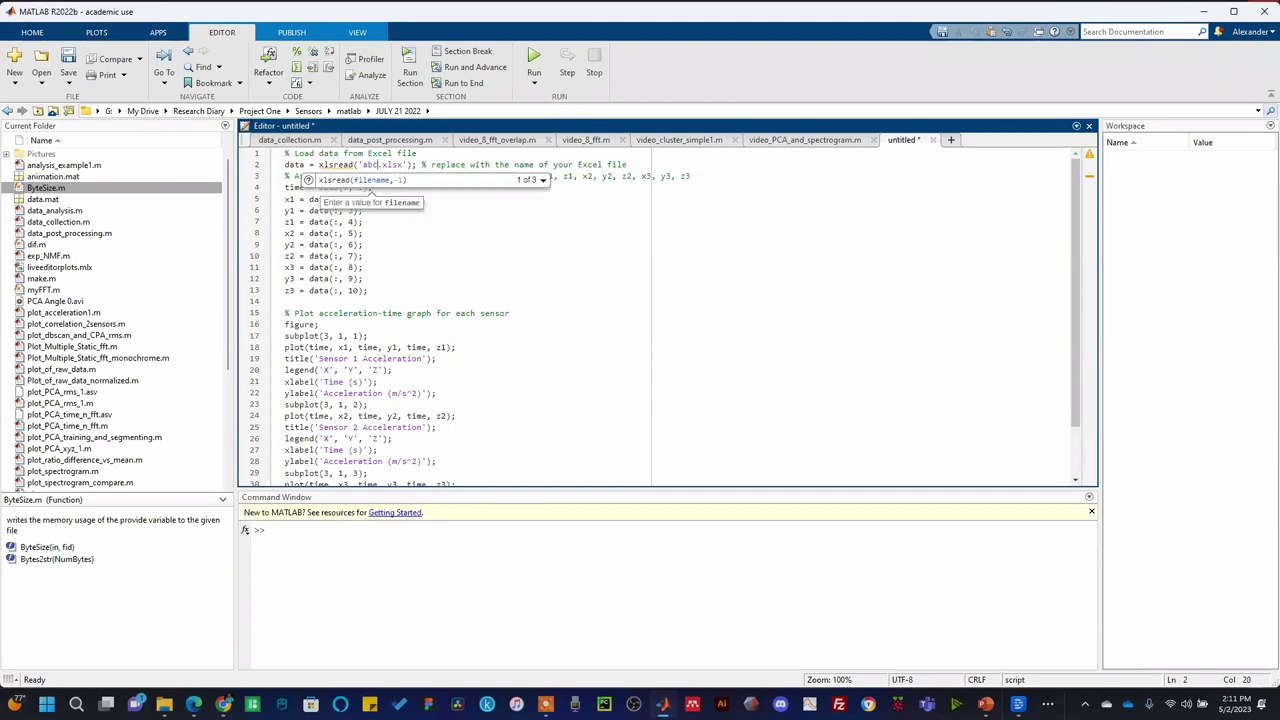
left_click(568, 320)
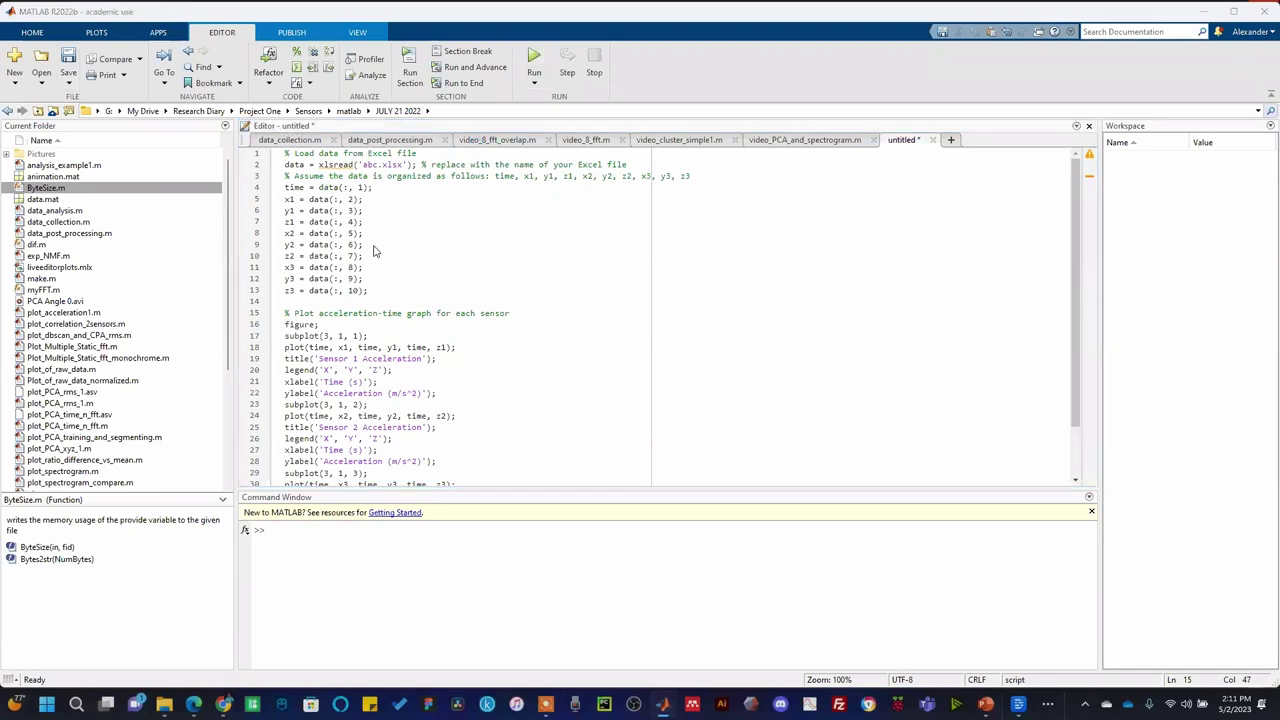
Step: Save the untitled MATLAB script as trial in the Test folder on the Desktop
key("ctrl+s")
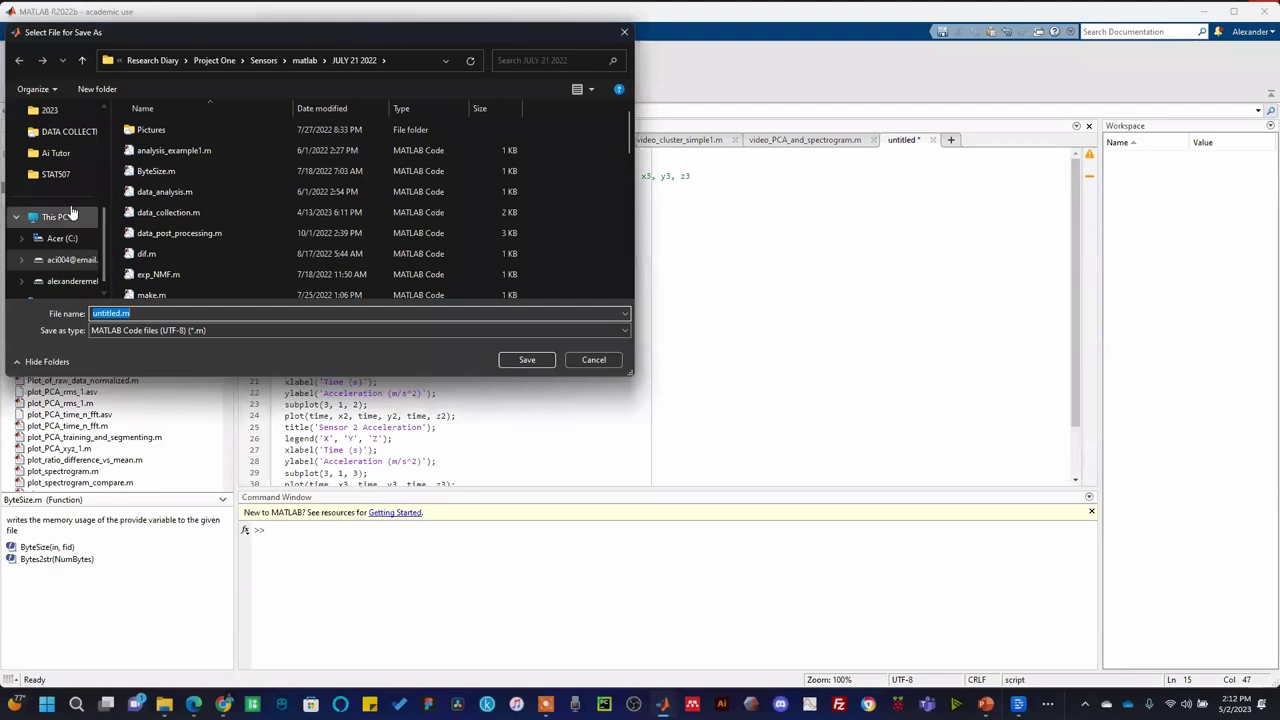
scroll(70, 165, "up", 5)
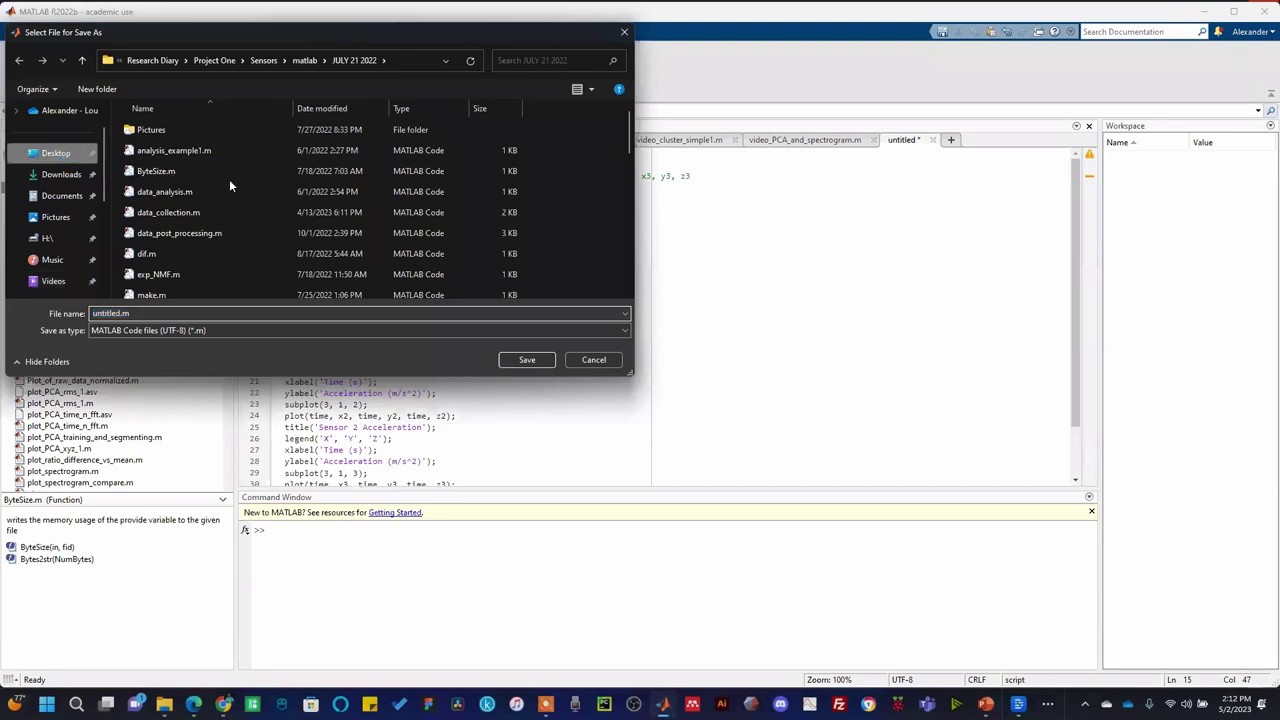
left_click(55, 152)
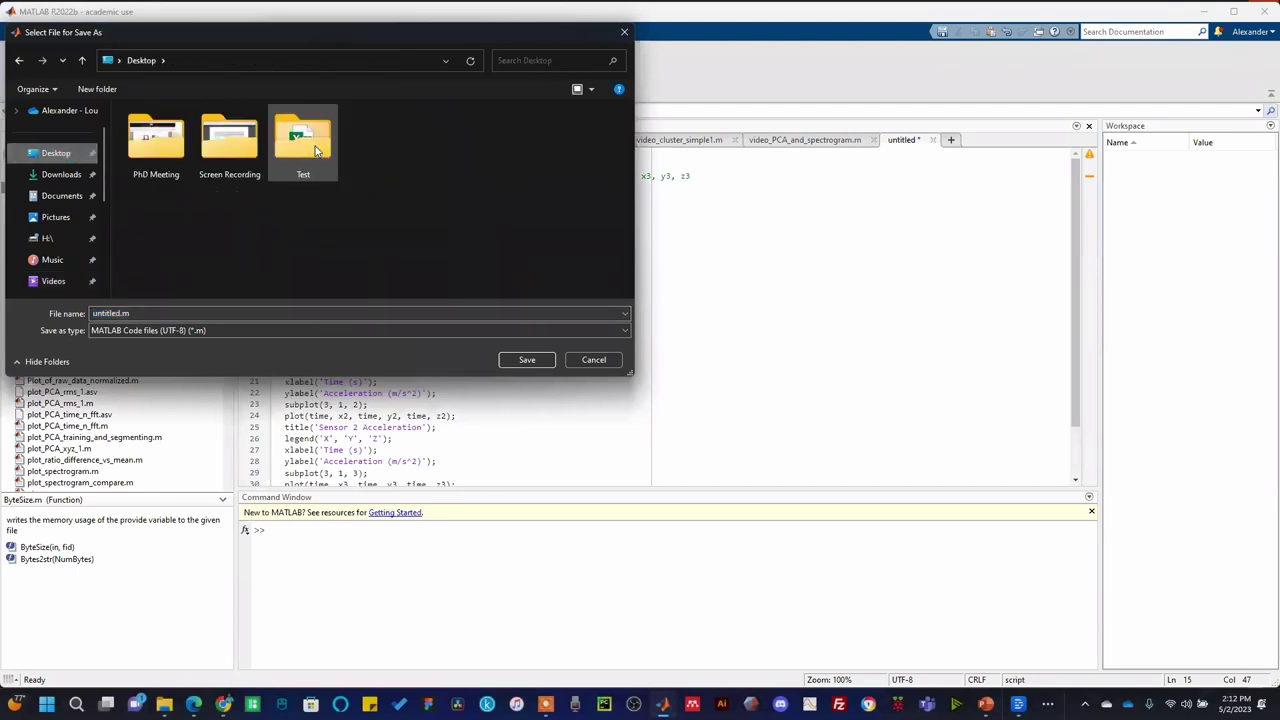
key("Return")
left_click(117, 311)
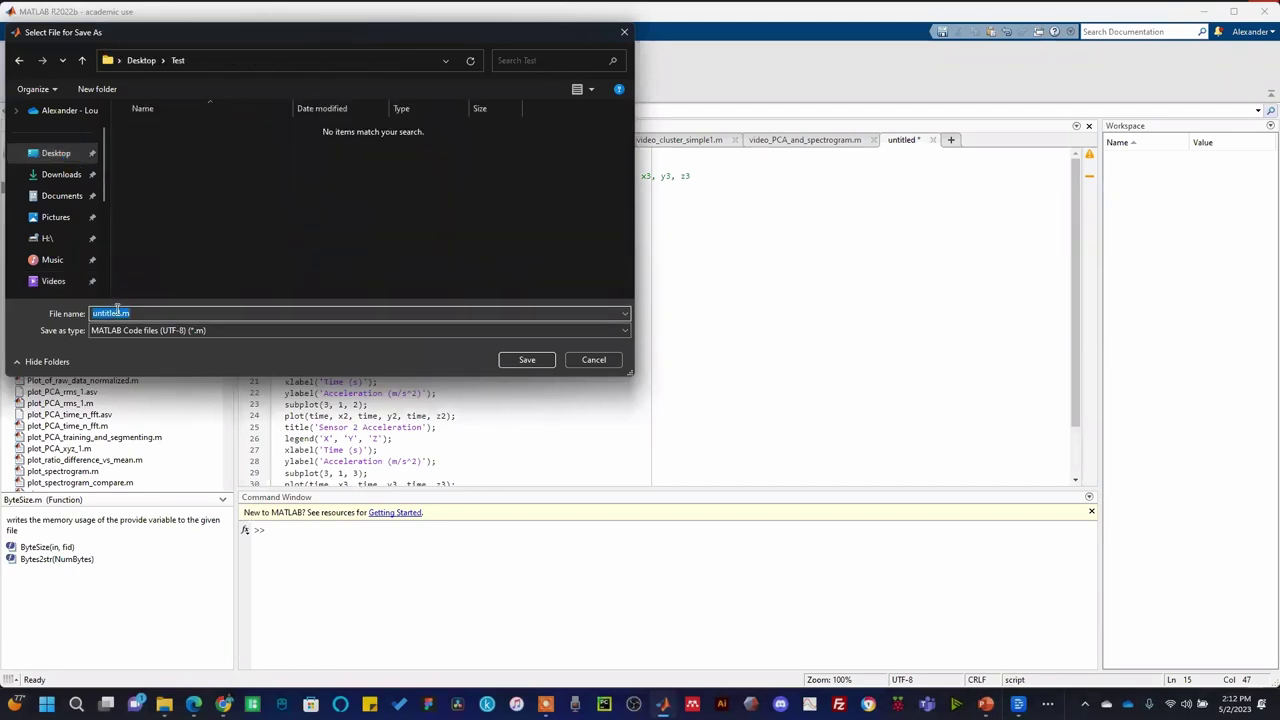
type("tri")
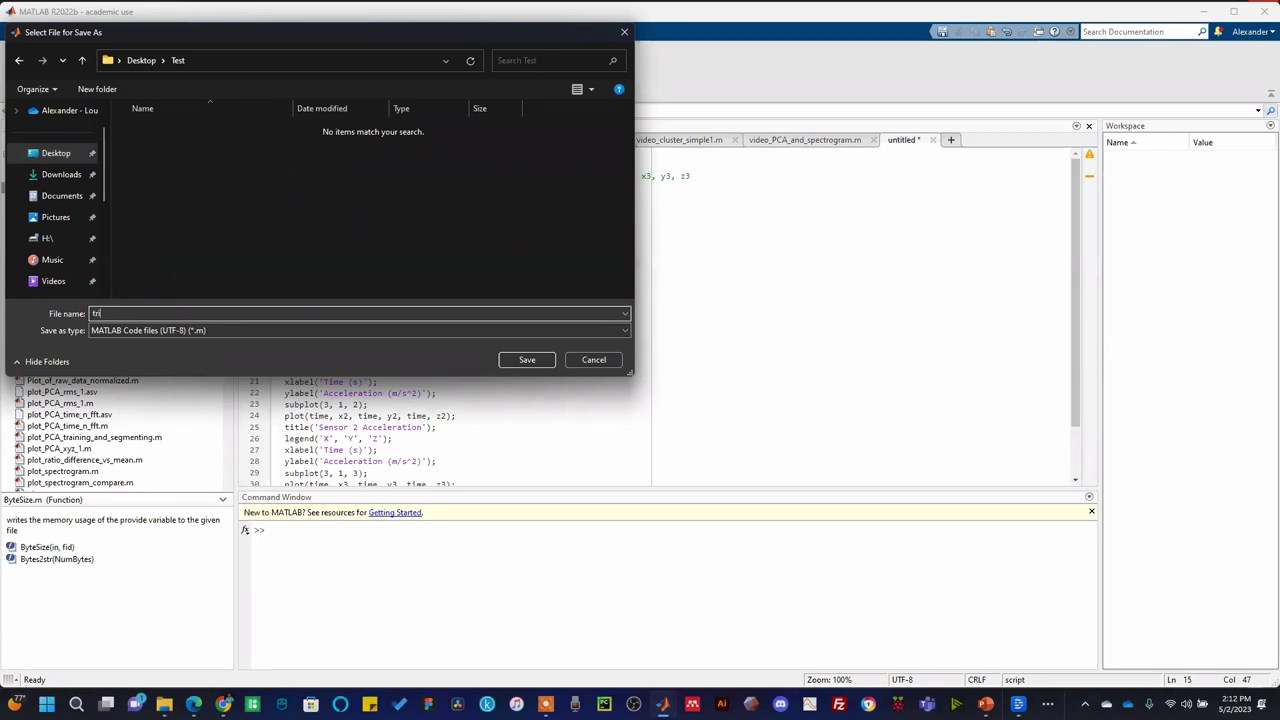
type("ial")
left_click(530, 359)
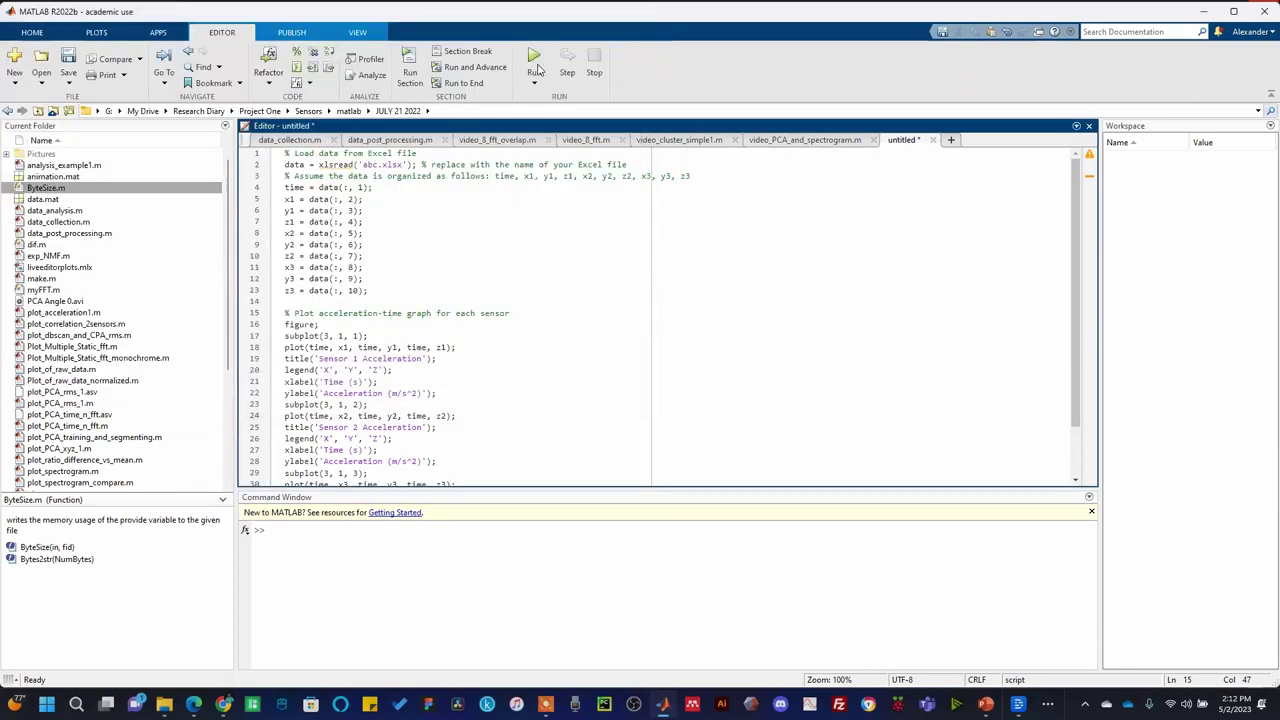
Step: Run the trial script, adding its folder to the MATLAB path
left_click(538, 64)
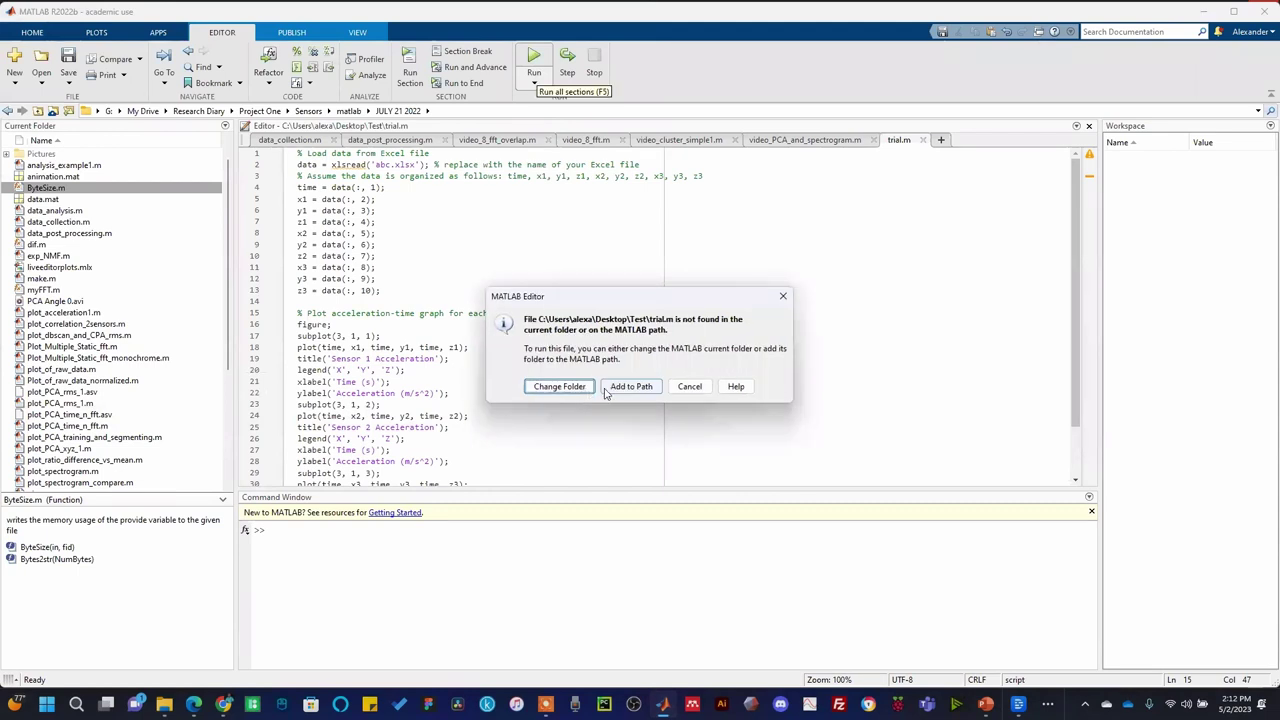
left_click(614, 387)
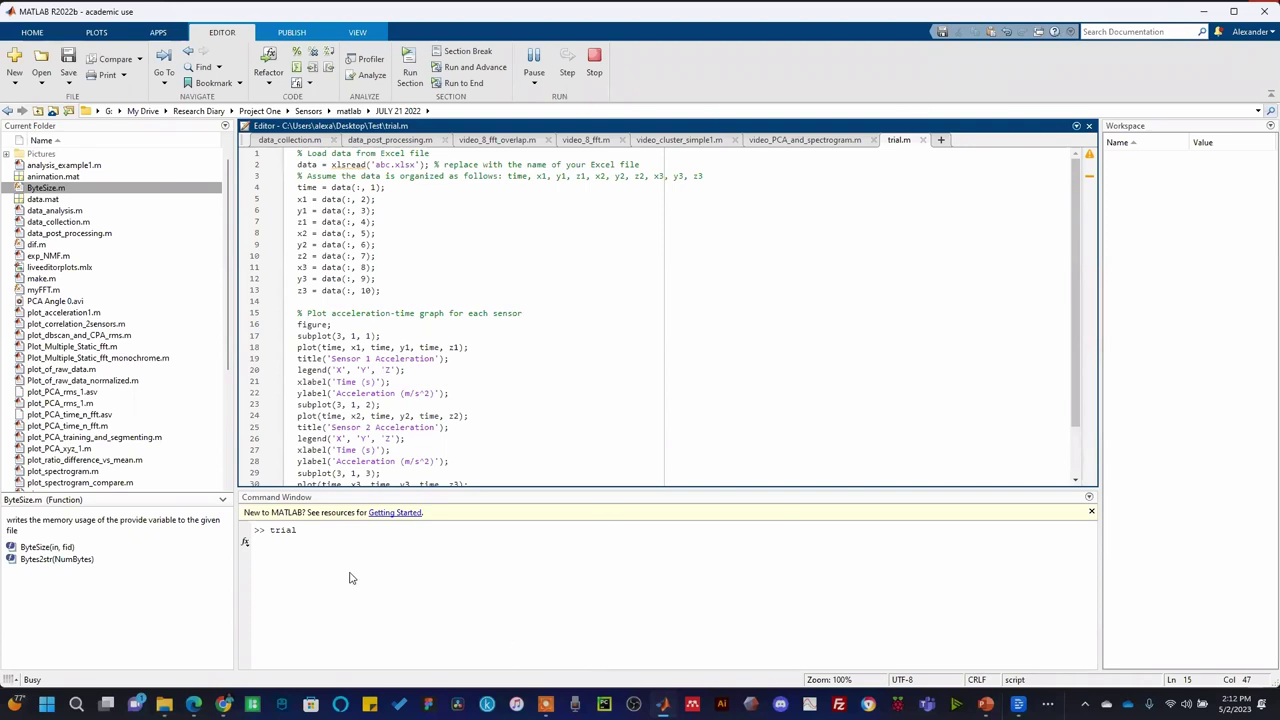
left_click(662, 336)
Step: Switch to the PowerPoint presentation and move from the ChatGPT slide to slide 14, the training and coaching slide
key("alt+Tab")
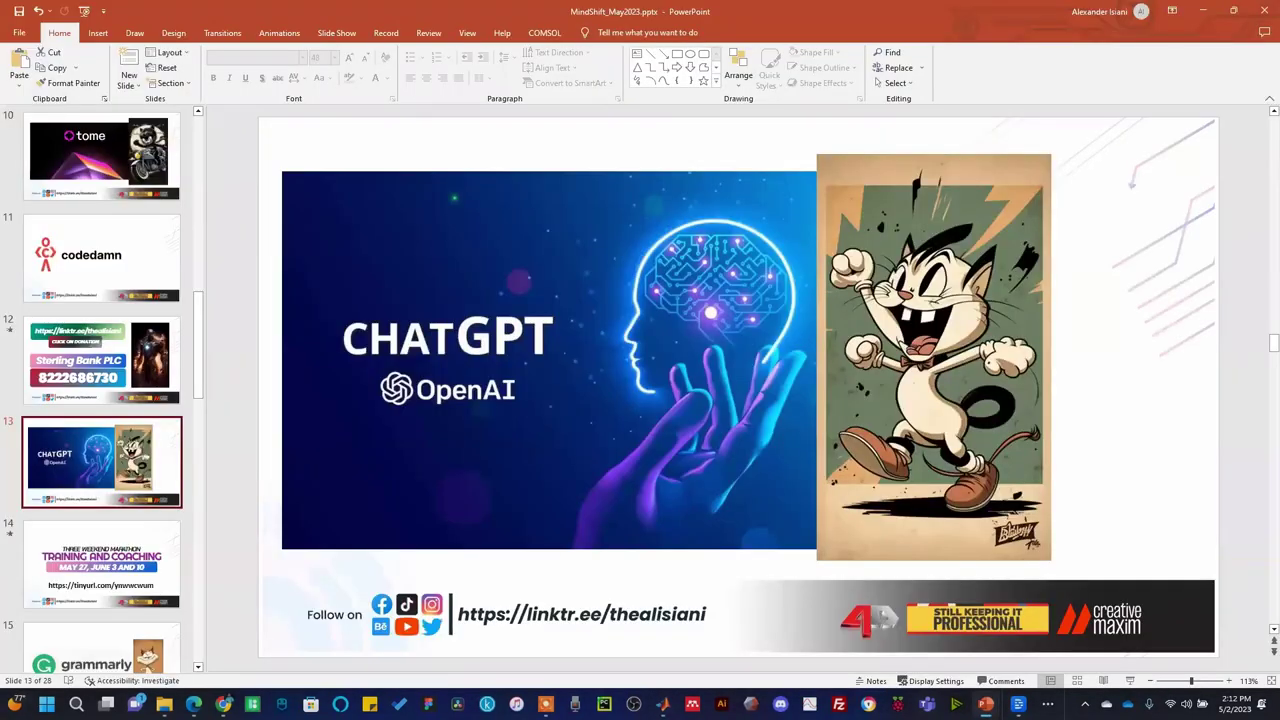
key("alt+Tab")
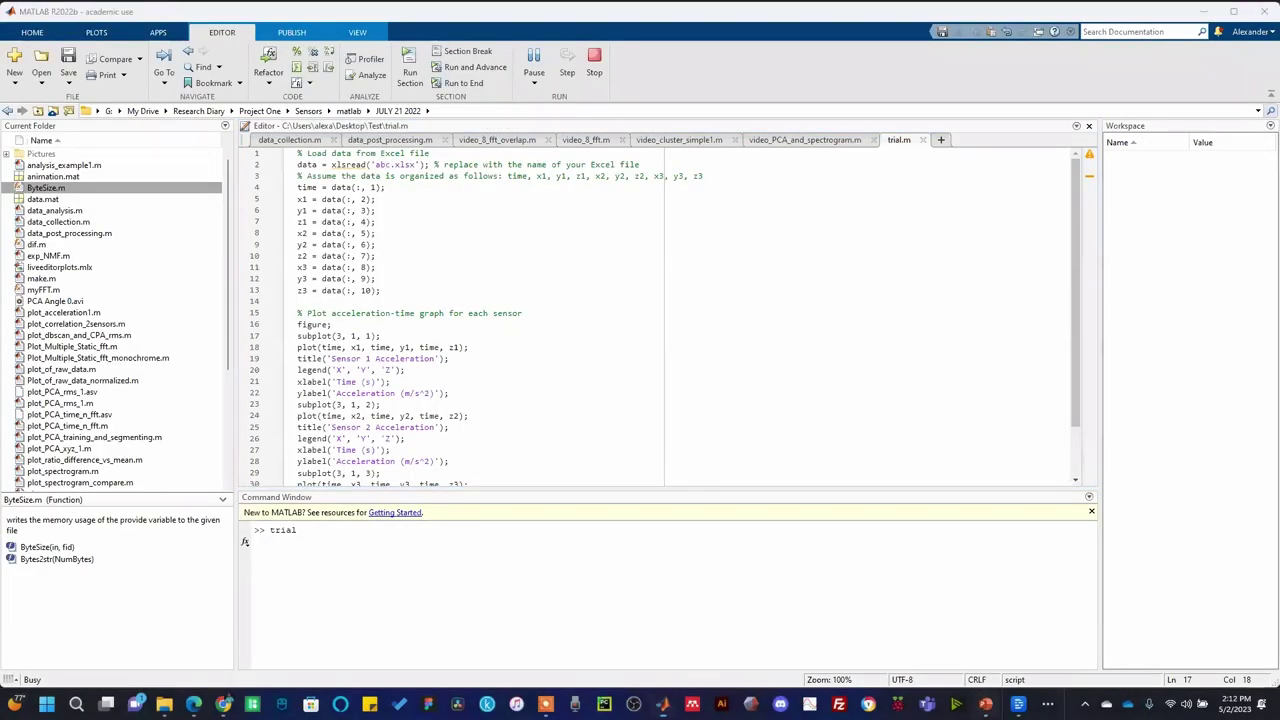
key("alt+Tab")
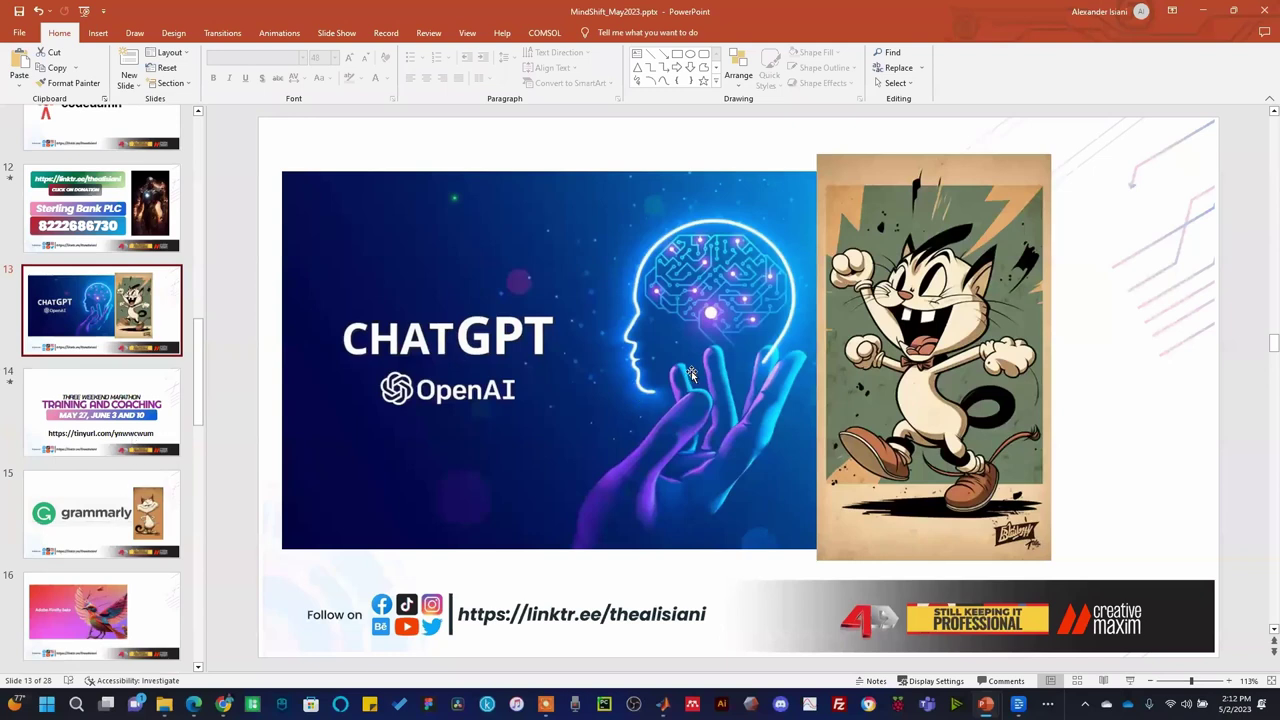
scroll(691, 371, "down", 1)
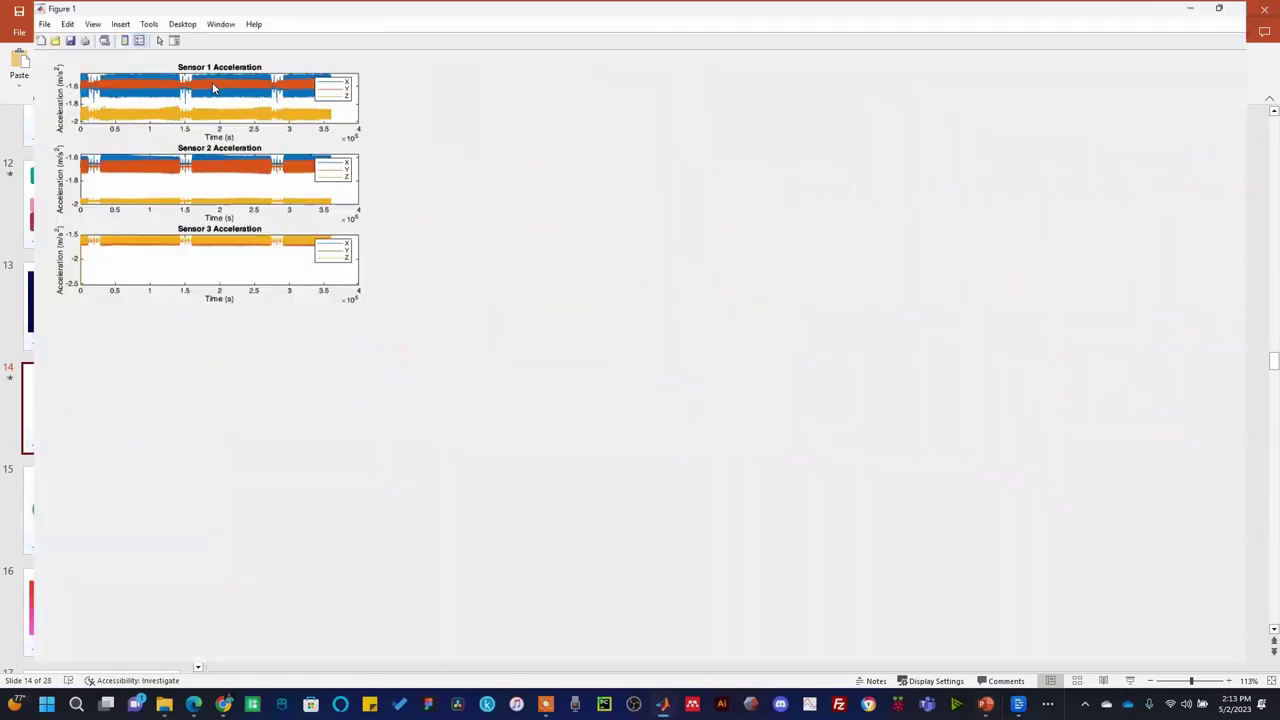
Step: Maximize the three-sensor acceleration figure, examine its plots, and return to the PowerPoint presentation
left_click(780, 24)
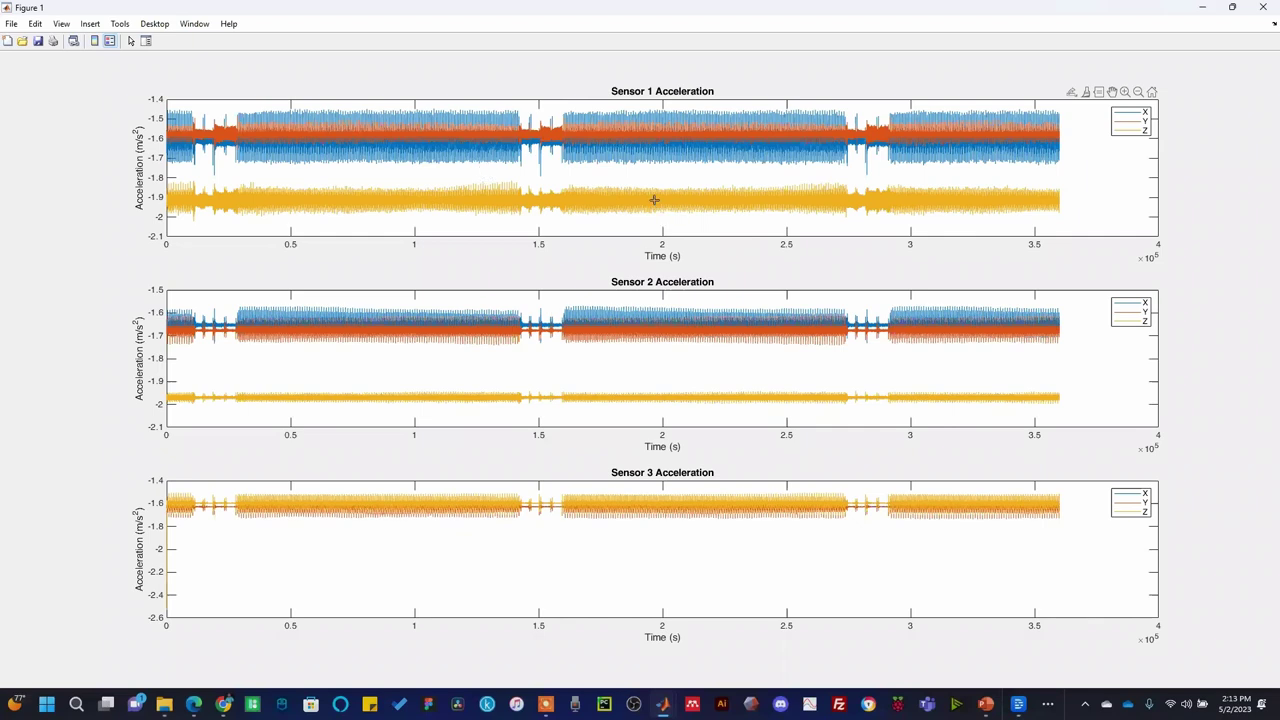
mouse_move(654, 200)
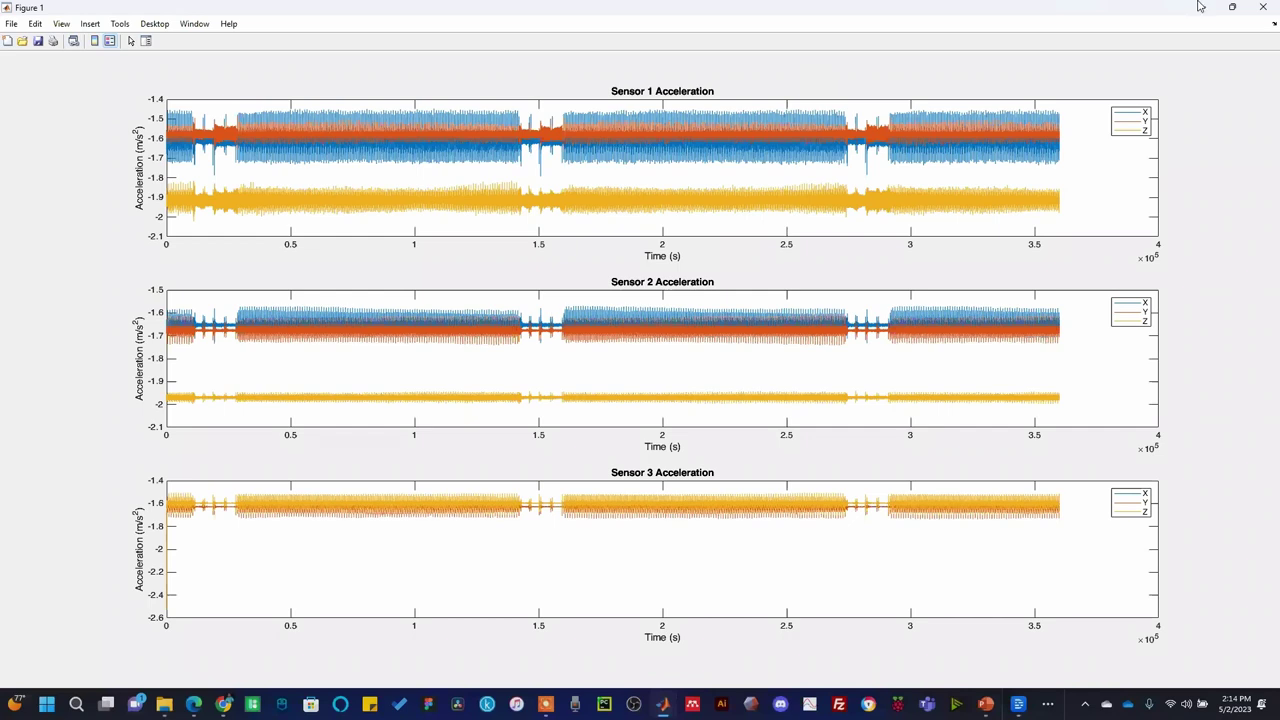
key("alt+Tab")
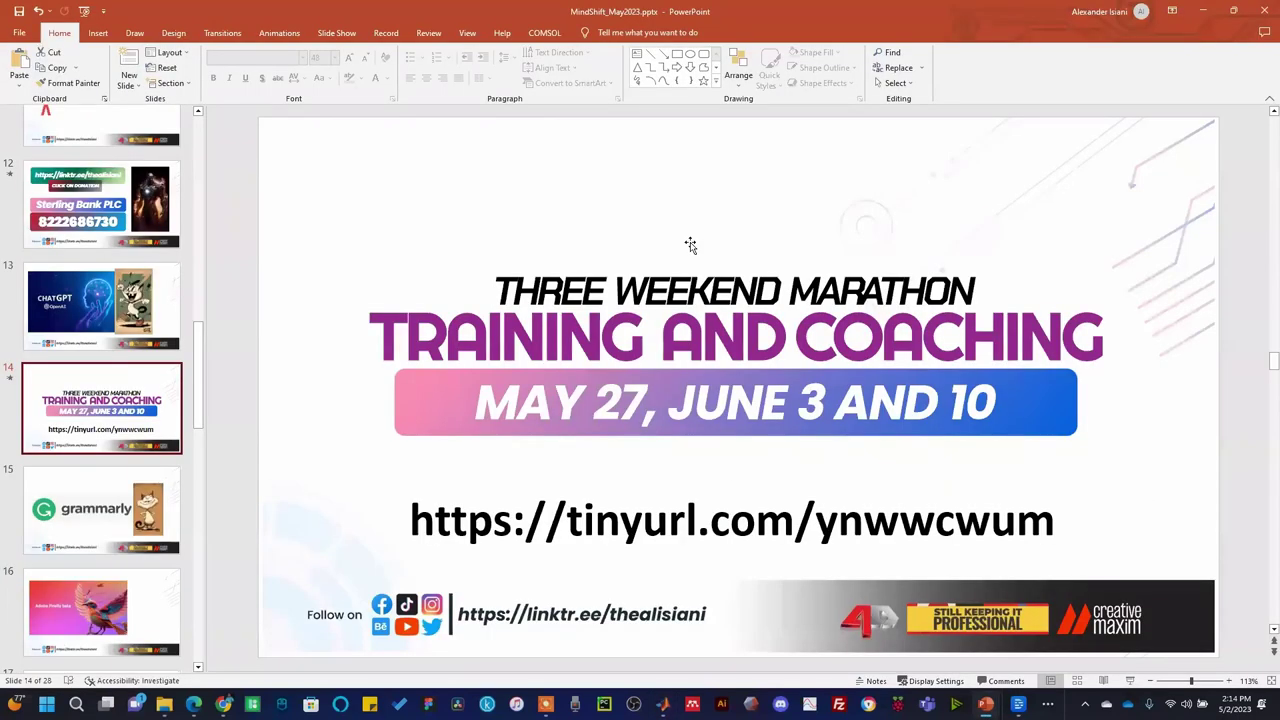
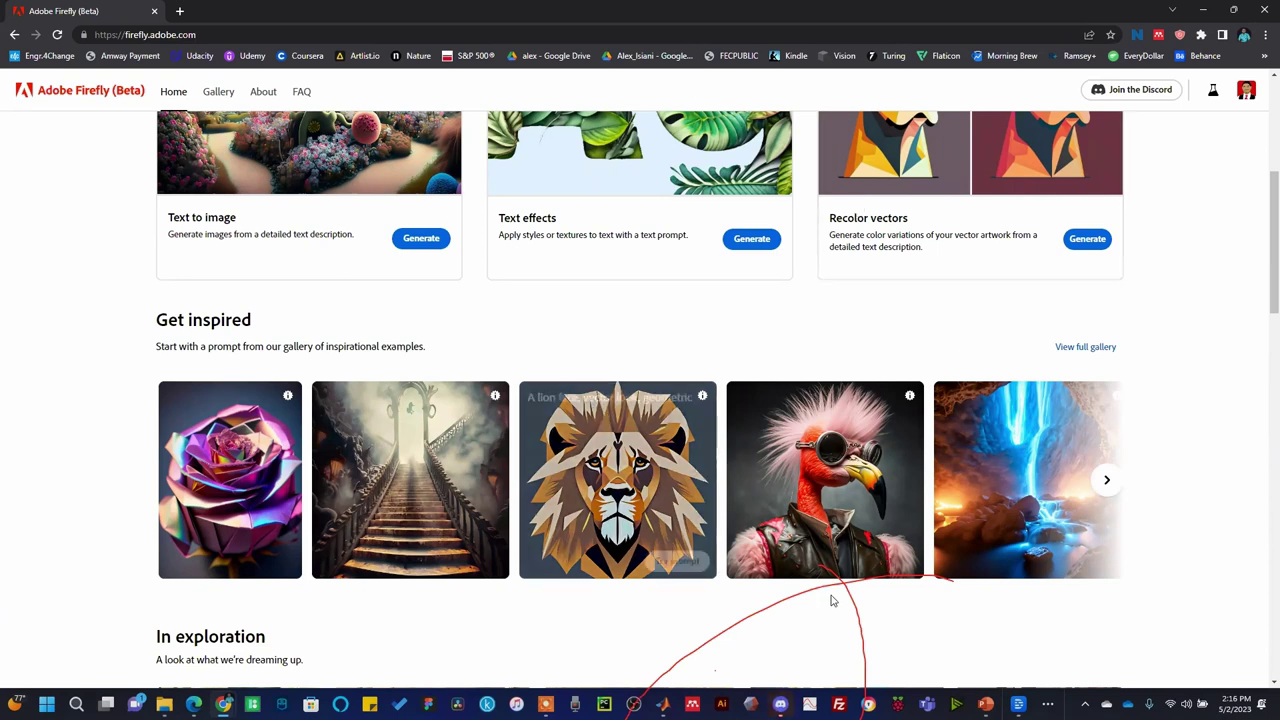
Step: On the Adobe Firefly home page in Chrome, look over the tools and sample images and open the Text to image generator
scroll(787, 491, "down", 2)
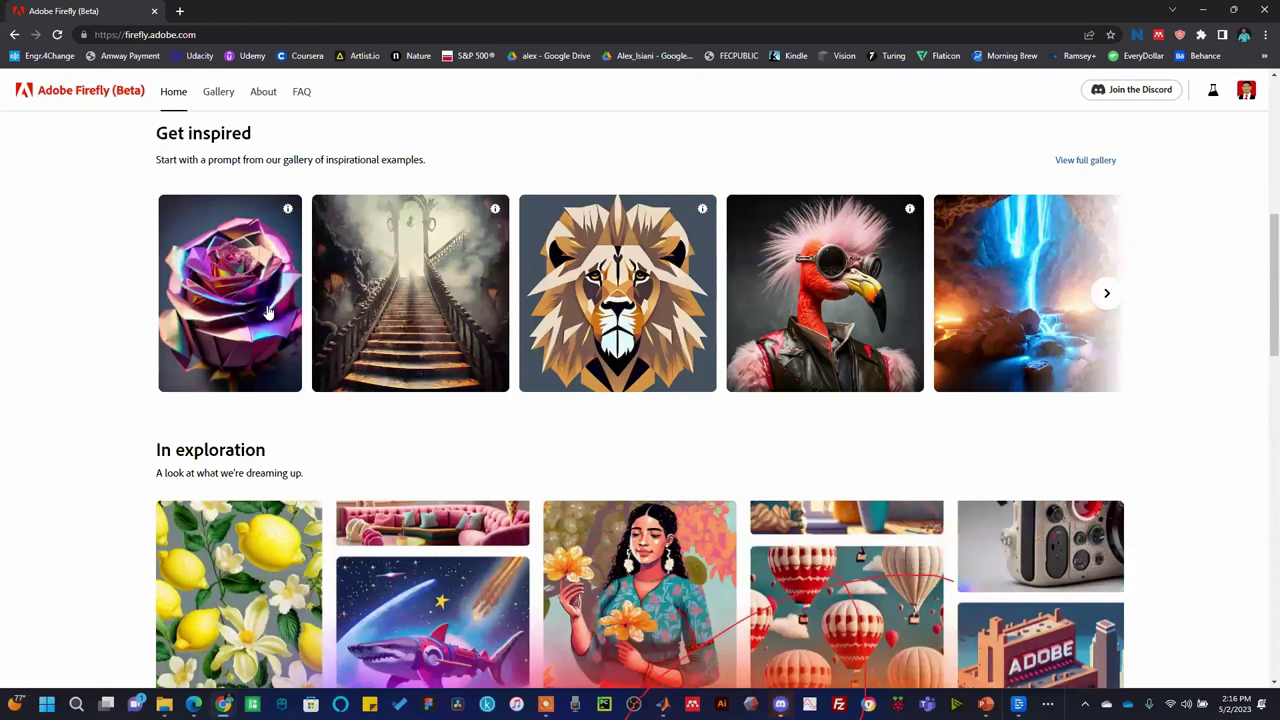
scroll(360, 340, "up", 3)
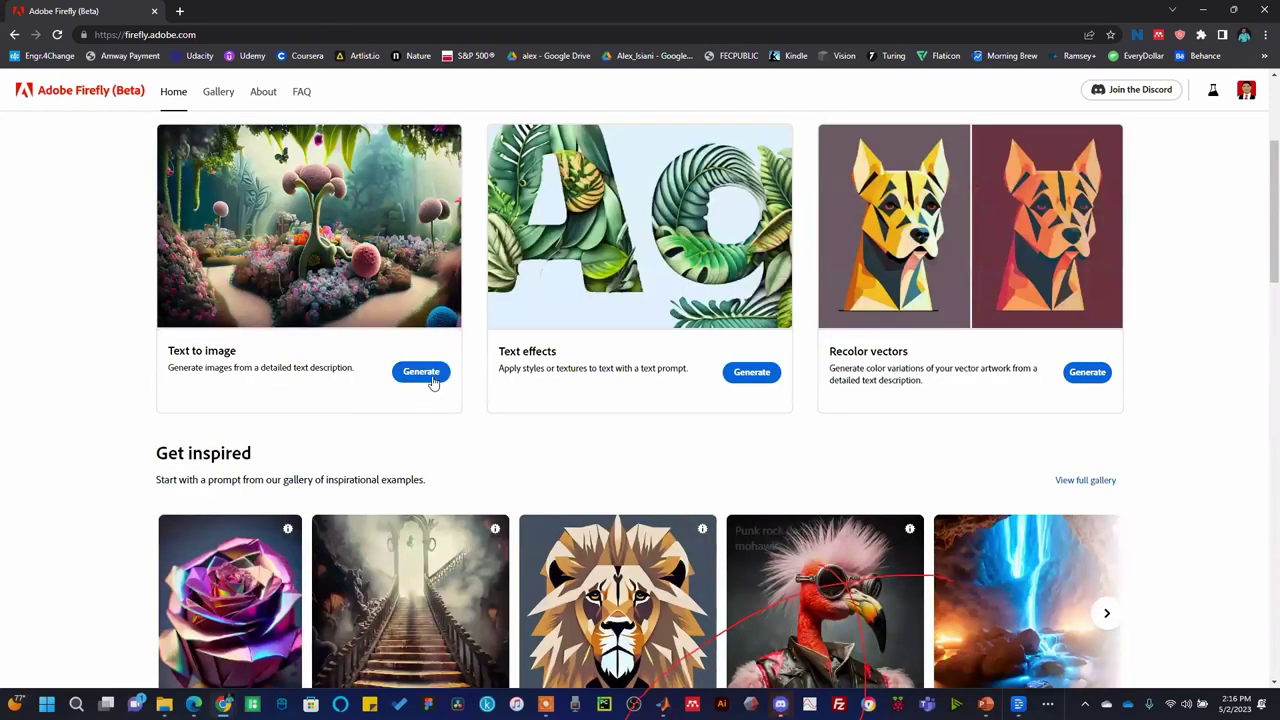
scroll(155, 178, "down", 1)
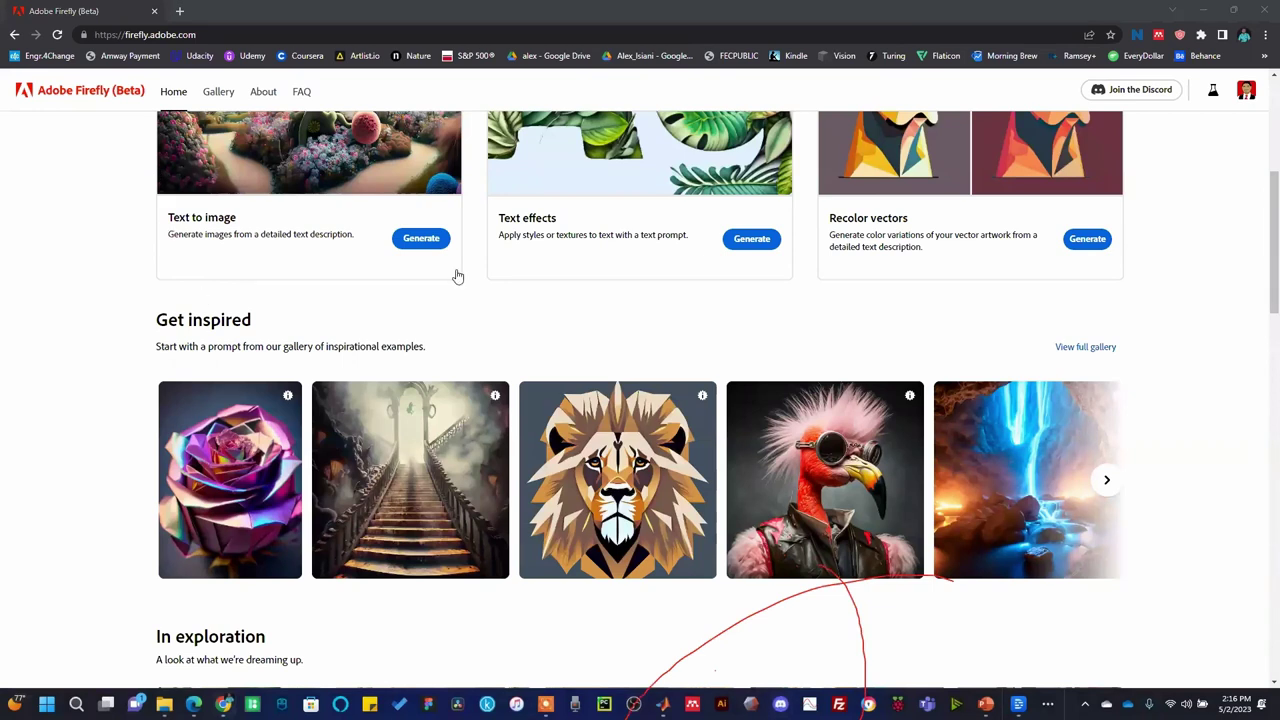
left_click(421, 240)
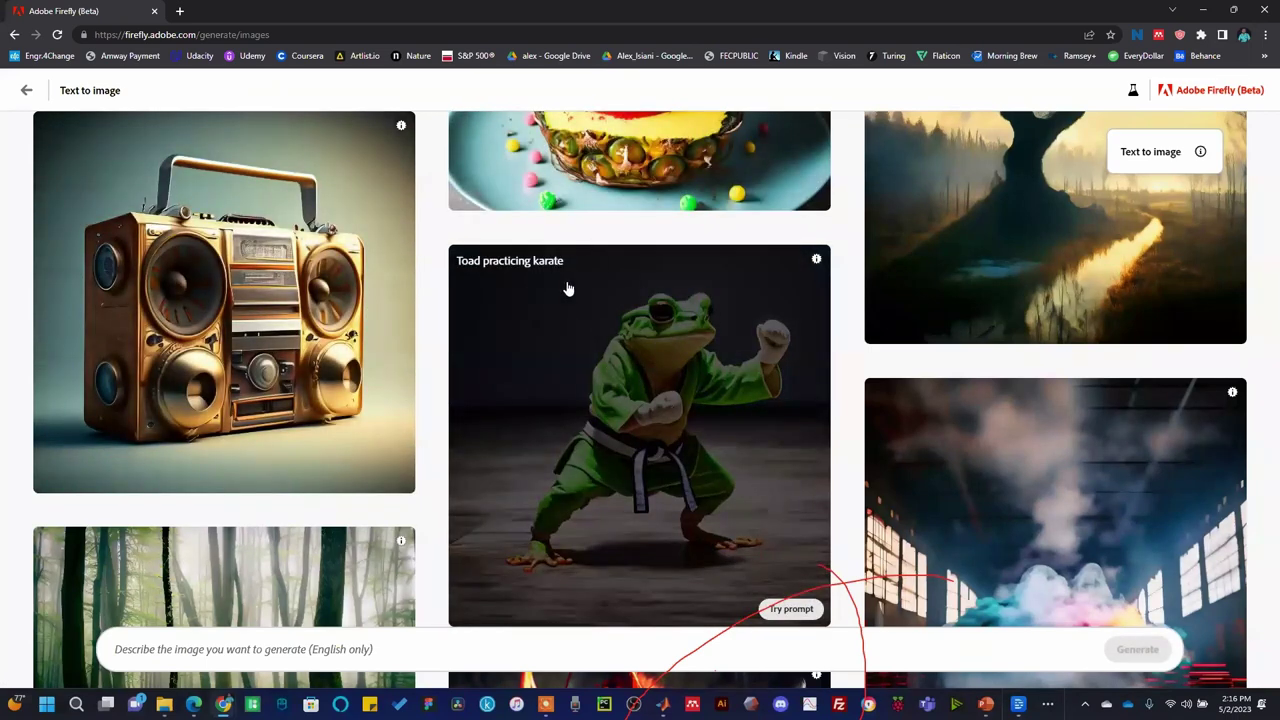
Step: Look through the sample images and generate images from the prompt "President Obama as a professional chef at Marriot Hotel"
scroll(692, 305, "up", 2)
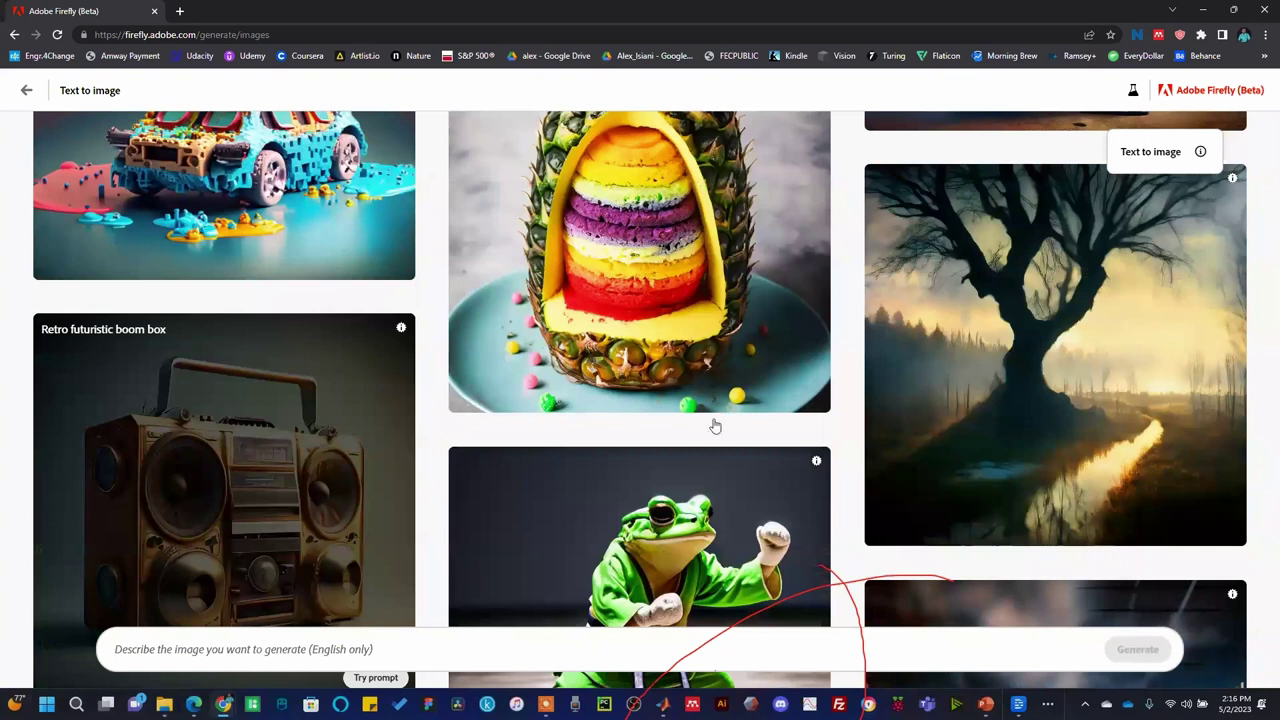
scroll(634, 490, "up", 1)
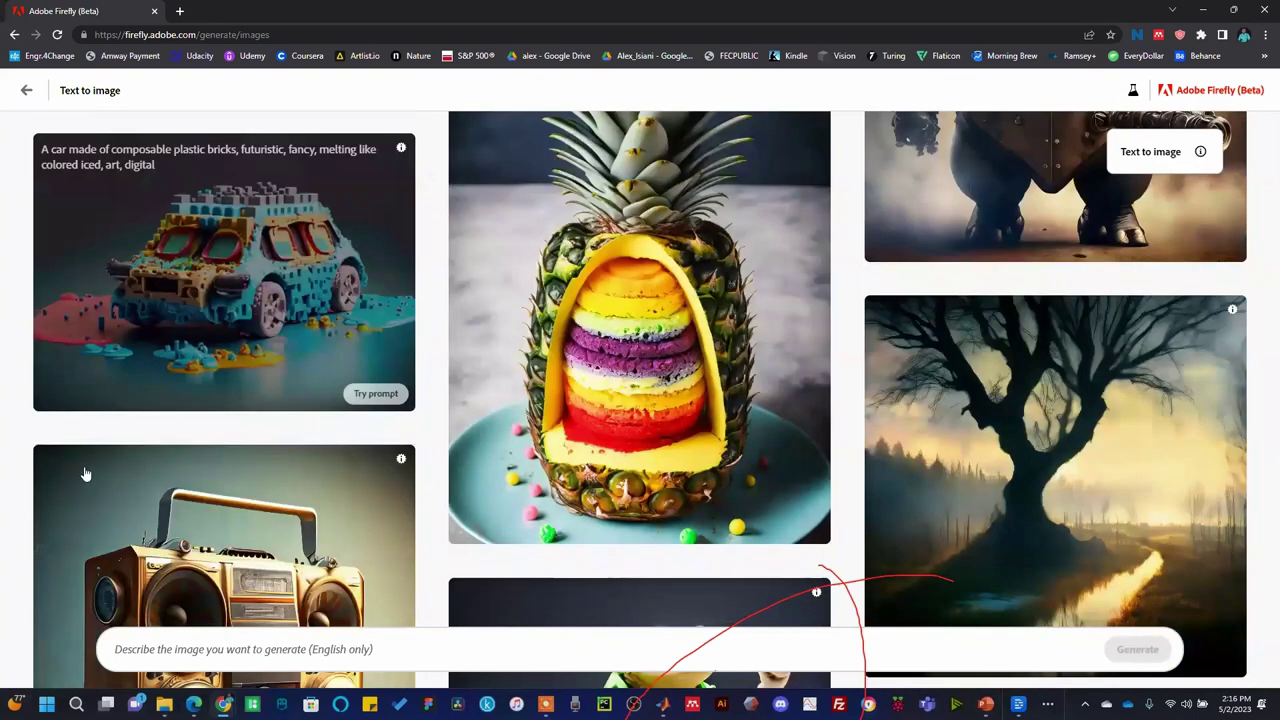
scroll(445, 469, "up", 1)
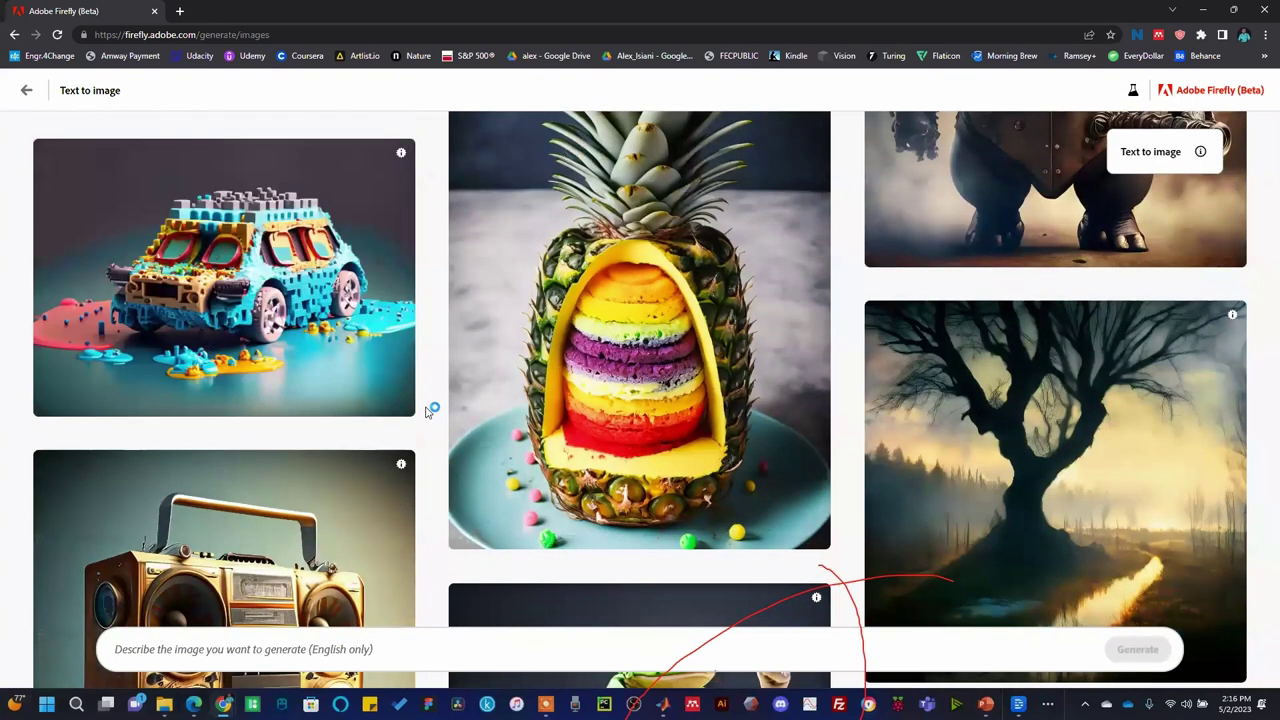
scroll(267, 649, "up", 1)
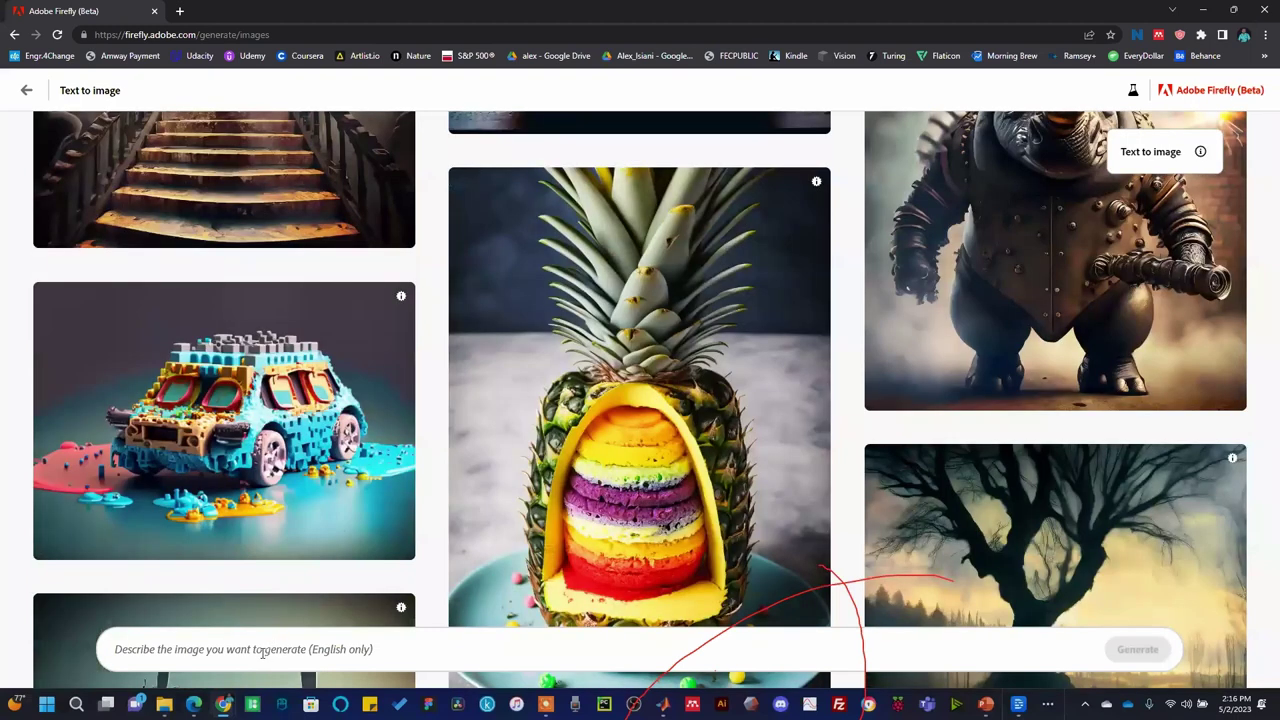
scroll(231, 654, "down", 1)
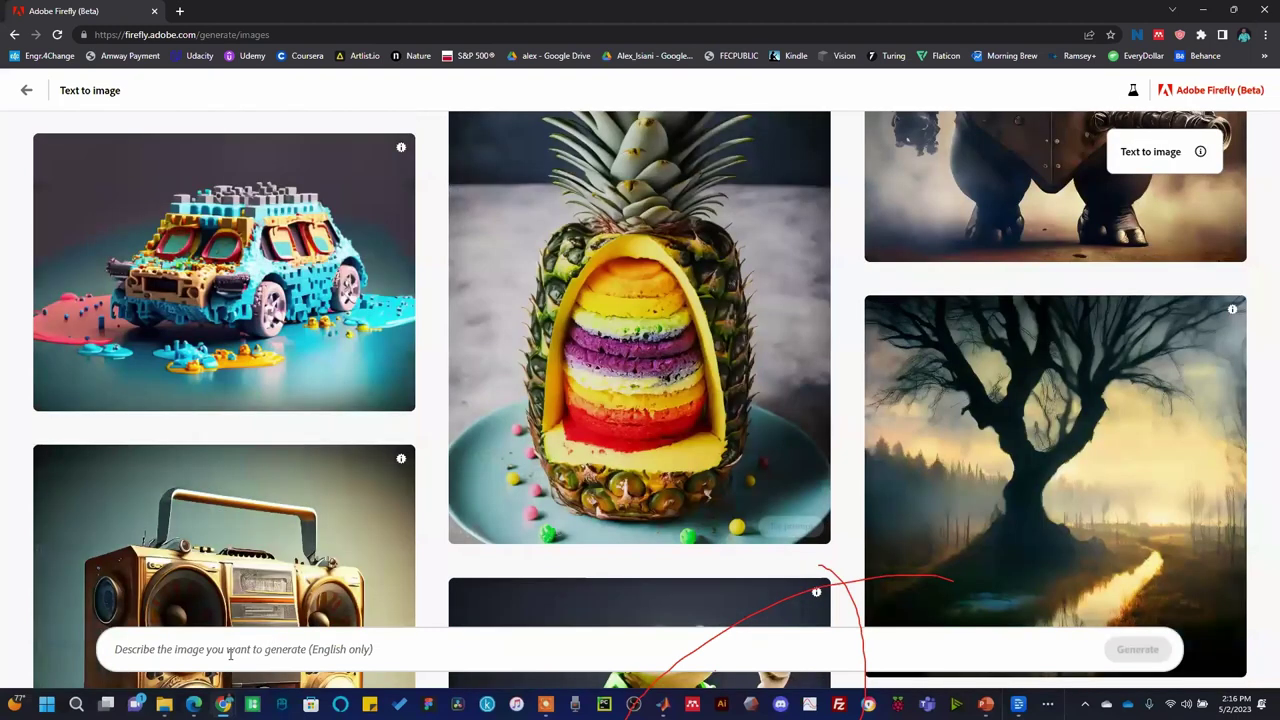
scroll(230, 655, "up", 1)
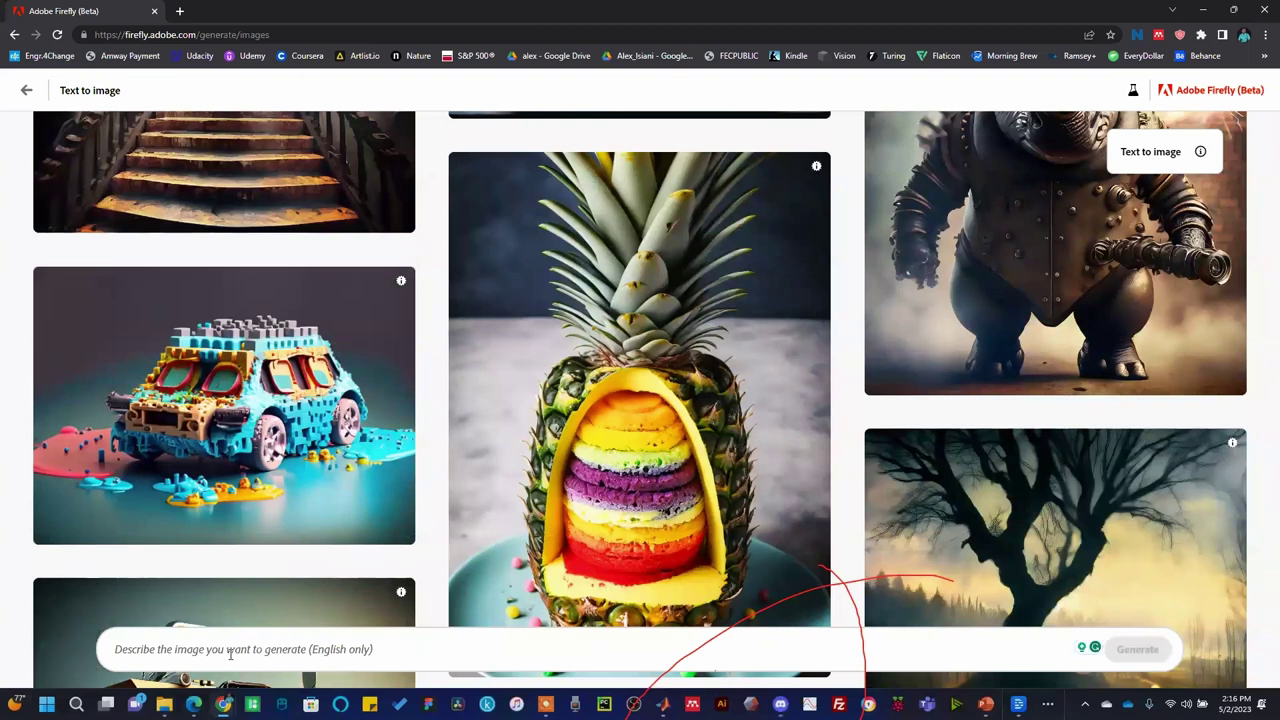
type("President Obama ")
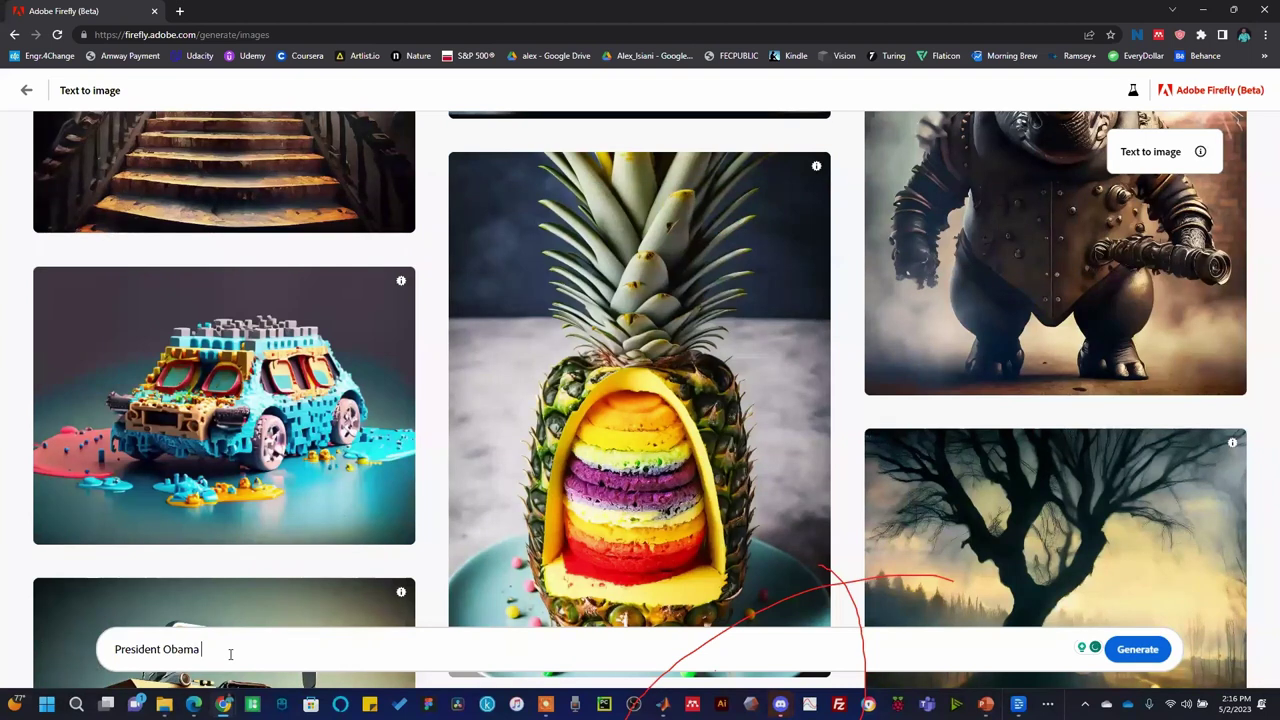
type("as a professional chef at Marriot")
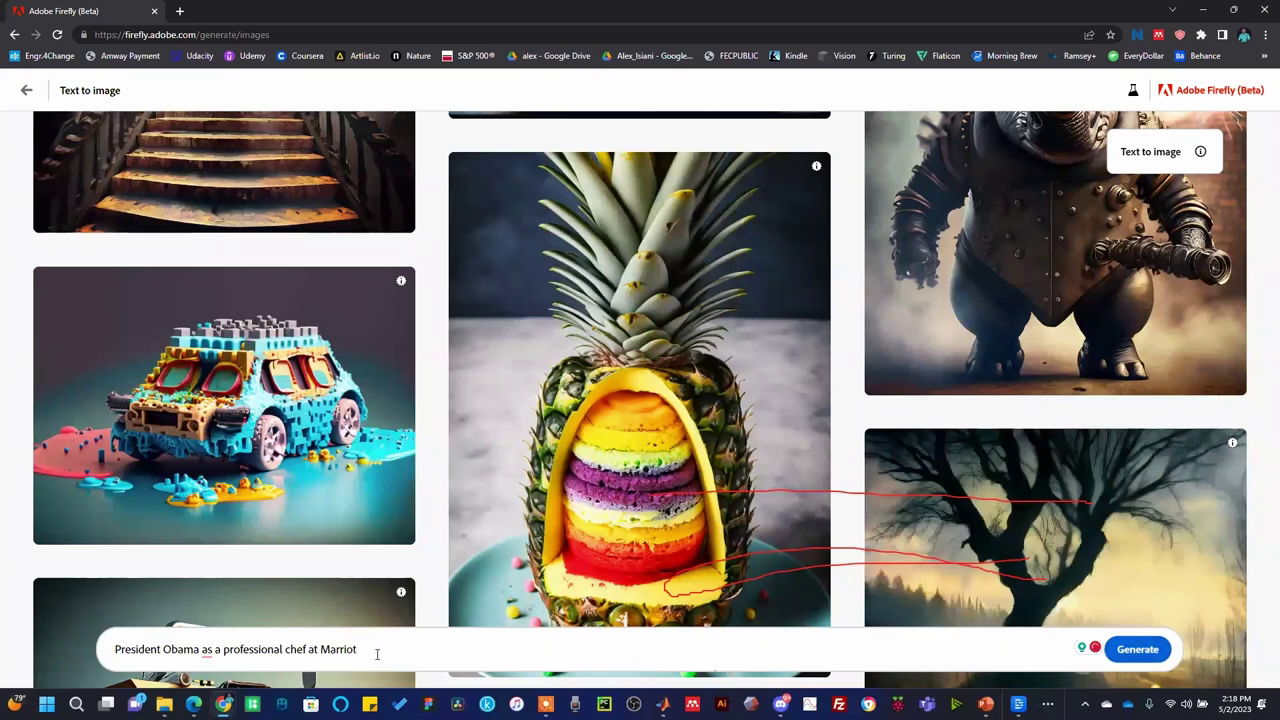
left_click(377, 653)
type("Hetel")
key("Return")
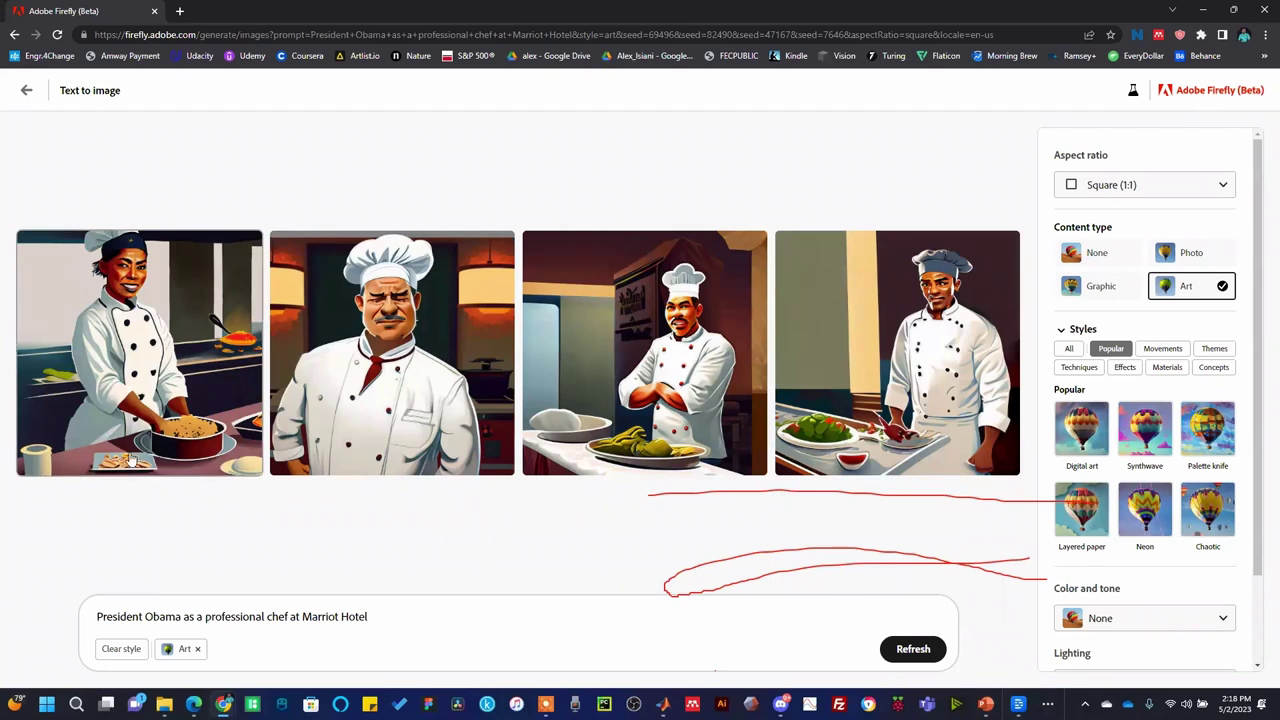
mouse_move(140, 463)
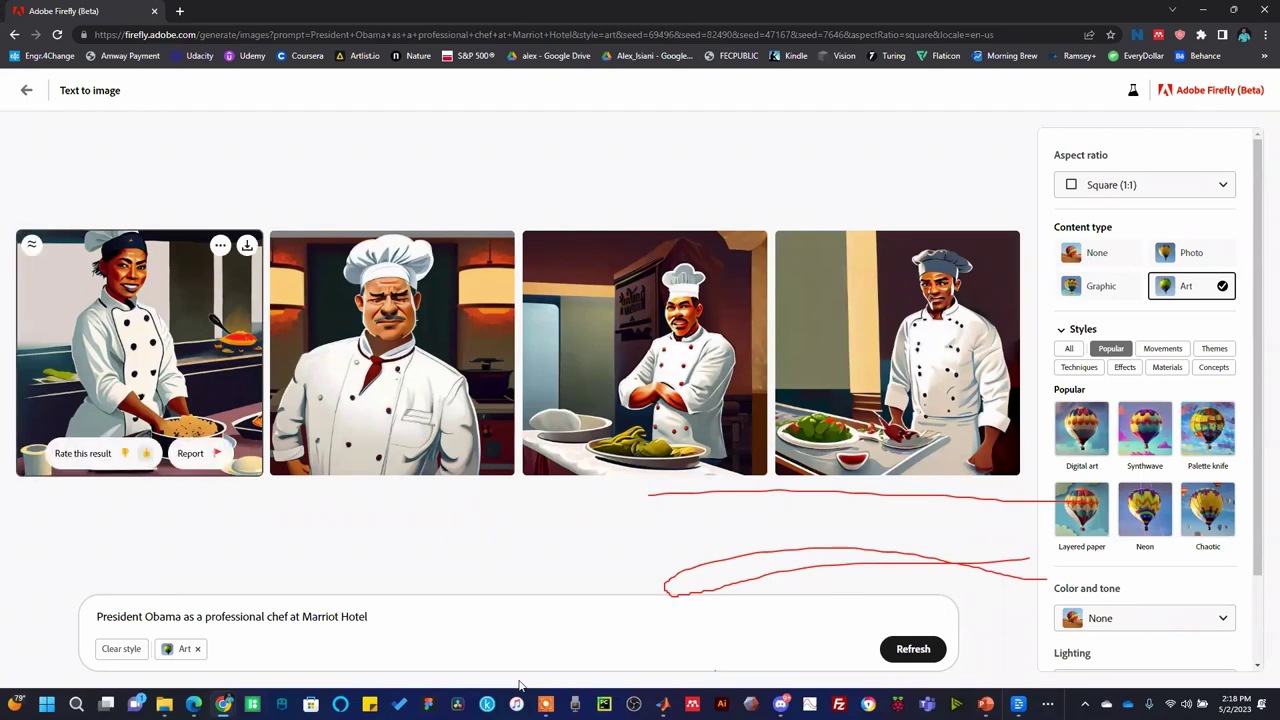
Step: Replace the prompt with "A front view camera of Rome Arena" and generate new images
triple_click(88, 635)
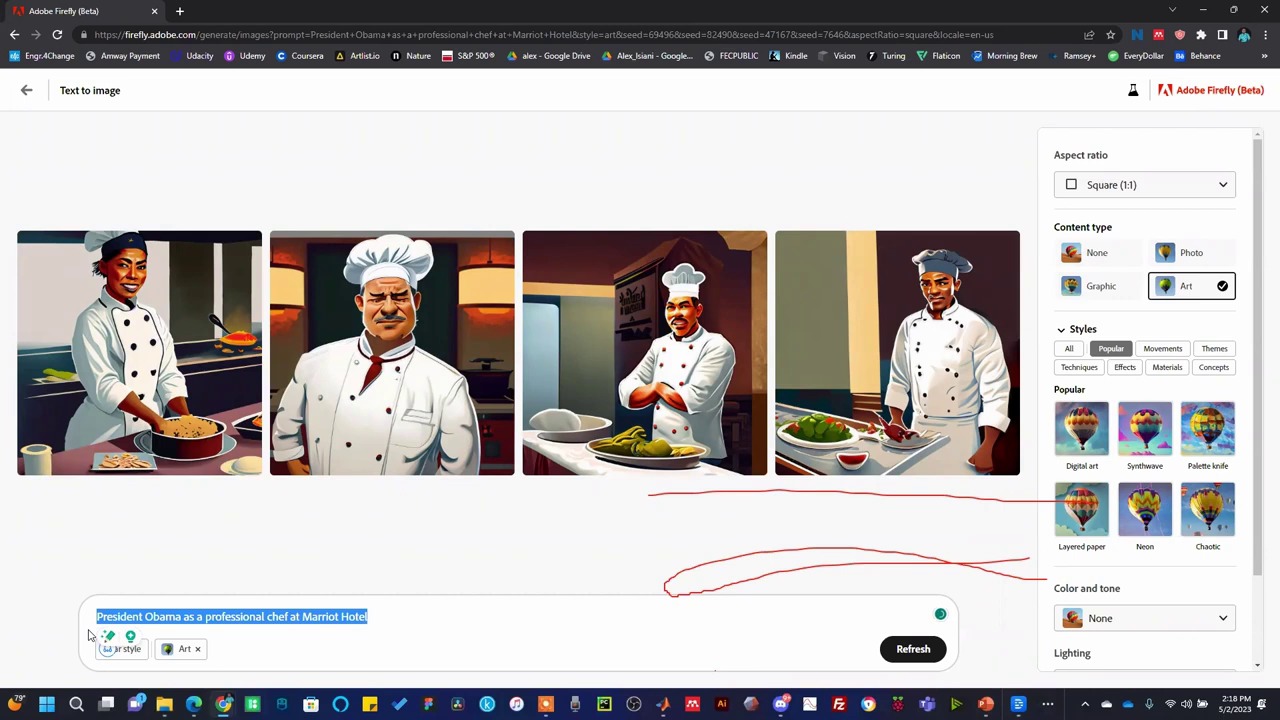
type("A front ")
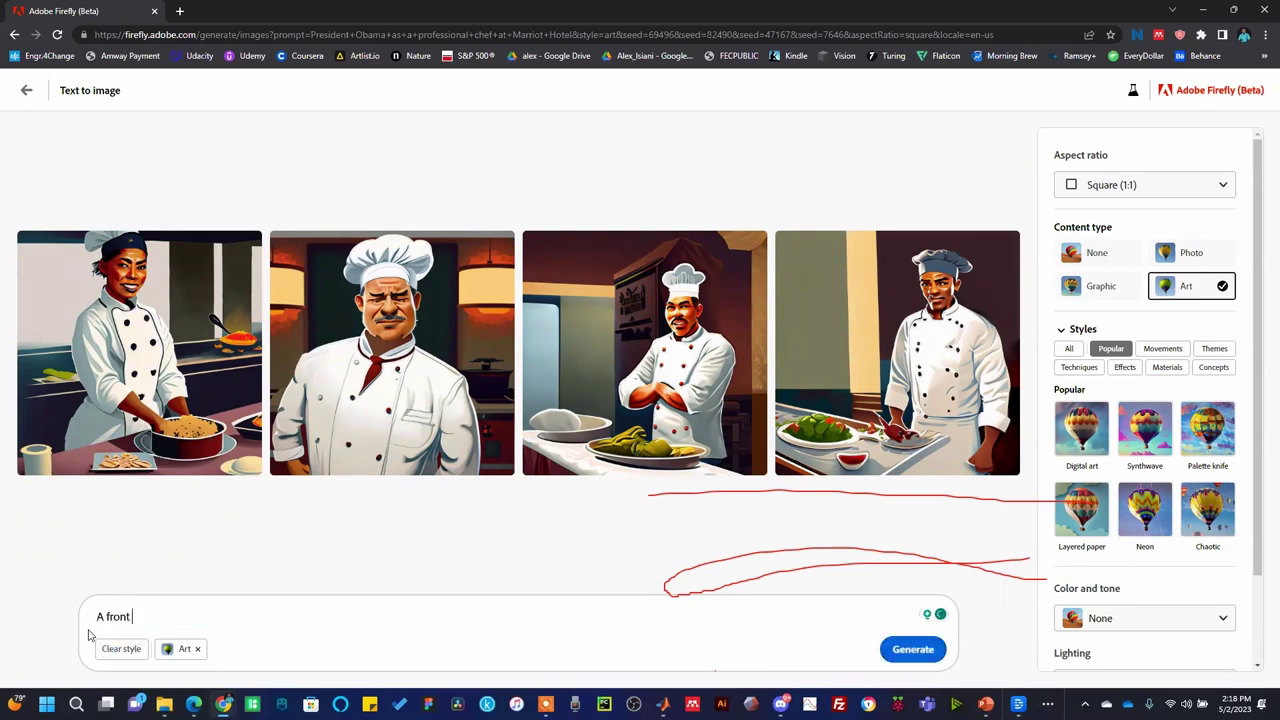
type("view camera of Rom")
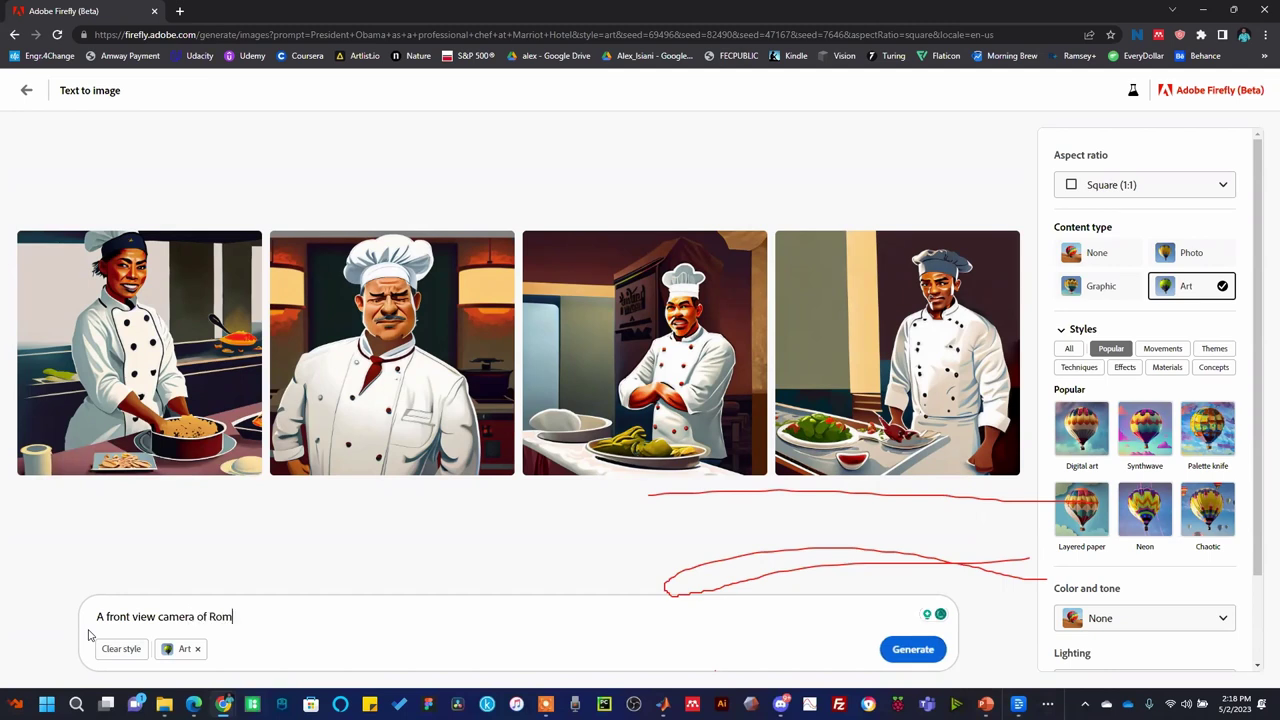
type("e Arena")
left_click(928, 650)
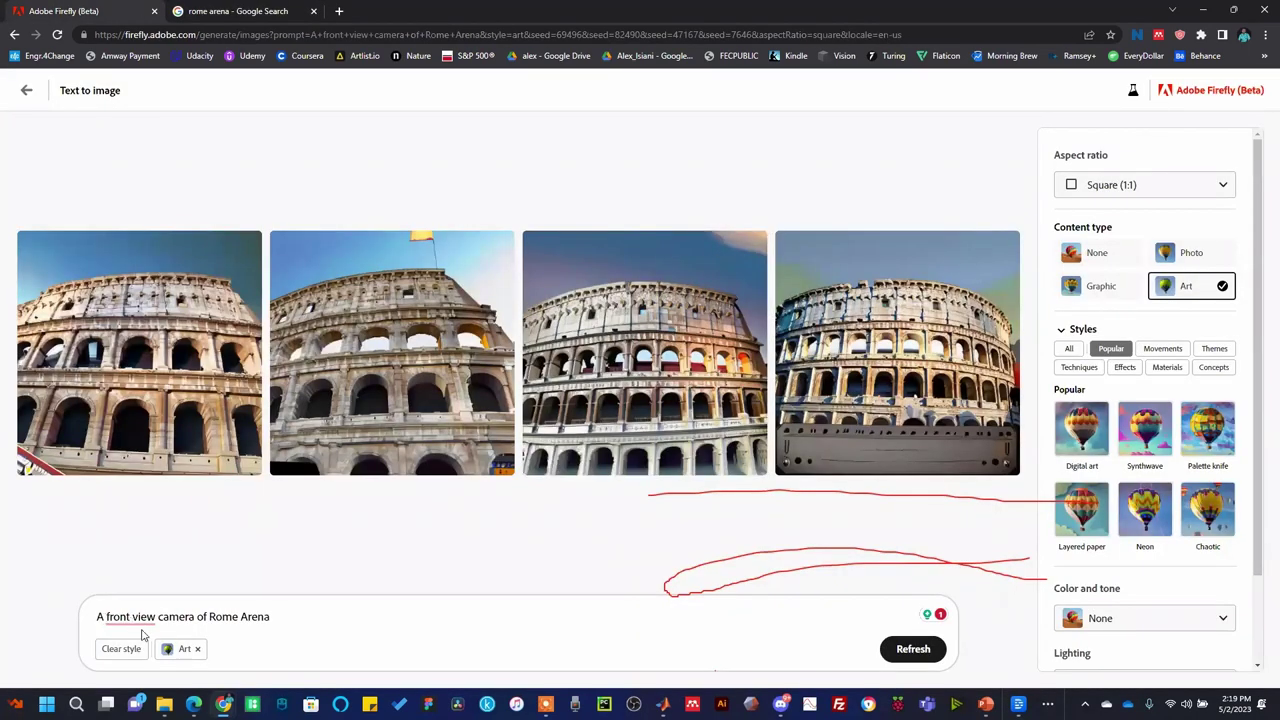
mouse_move(143, 635)
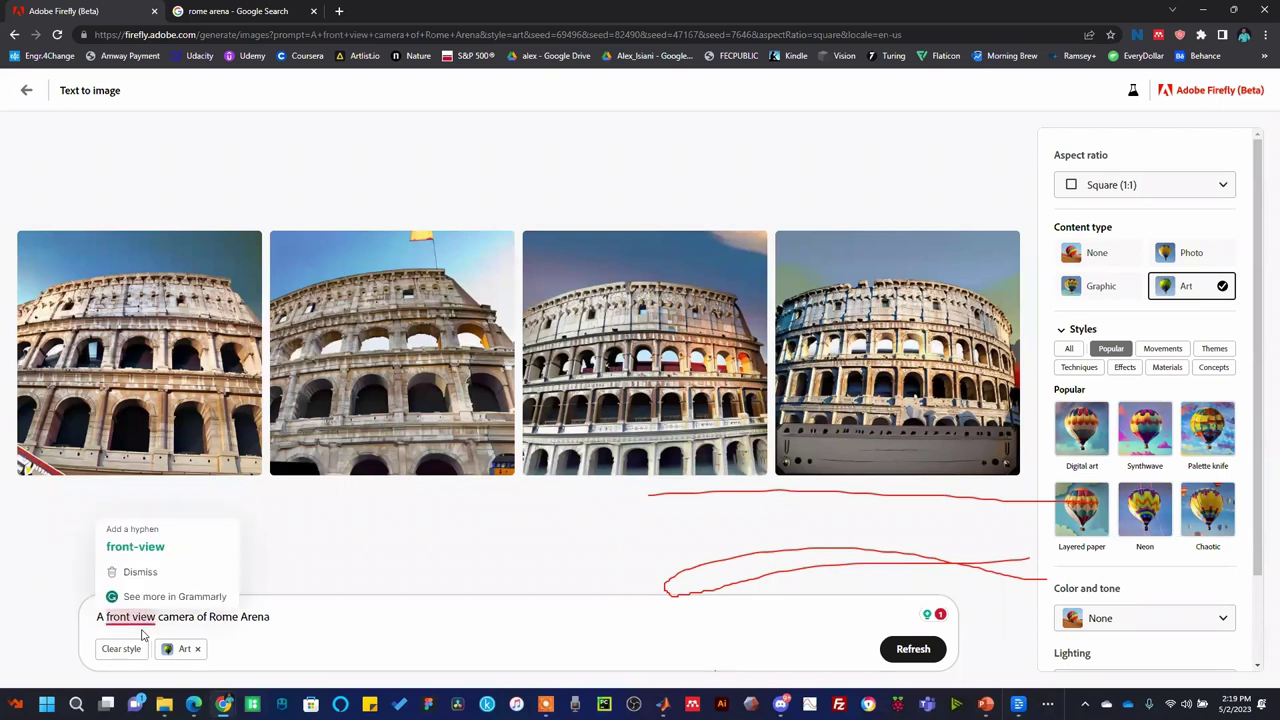
Step: Change the prompt to "A top view camera of Rome Arena with gladiators fighting" and generate new images
key("ctrl+shift+Left")
type("to")
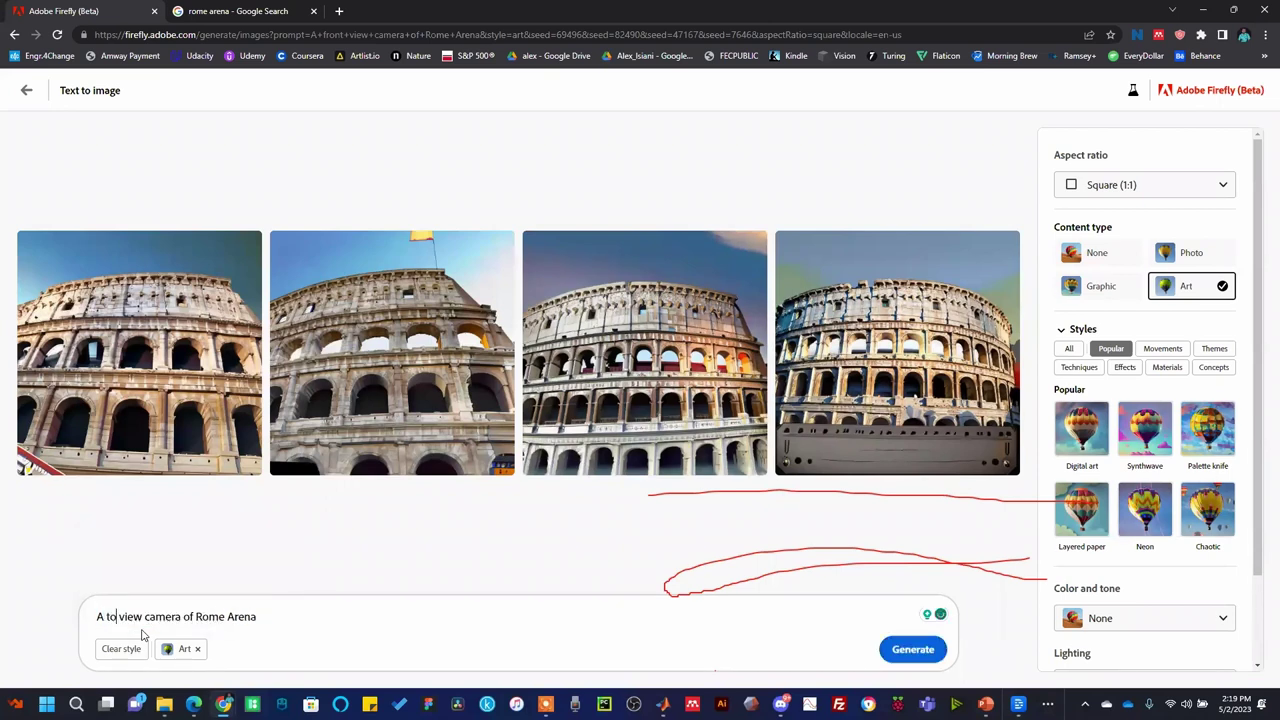
type("p")
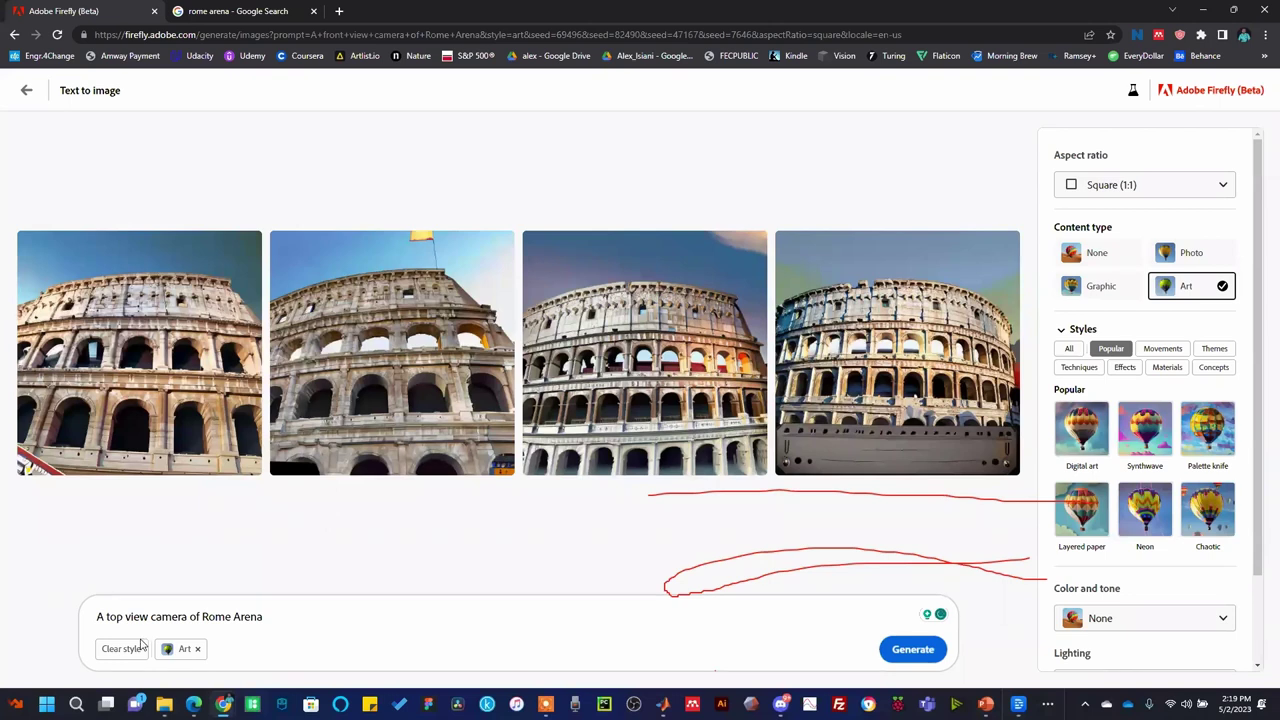
left_click(300, 607)
type("with gladiators fighting")
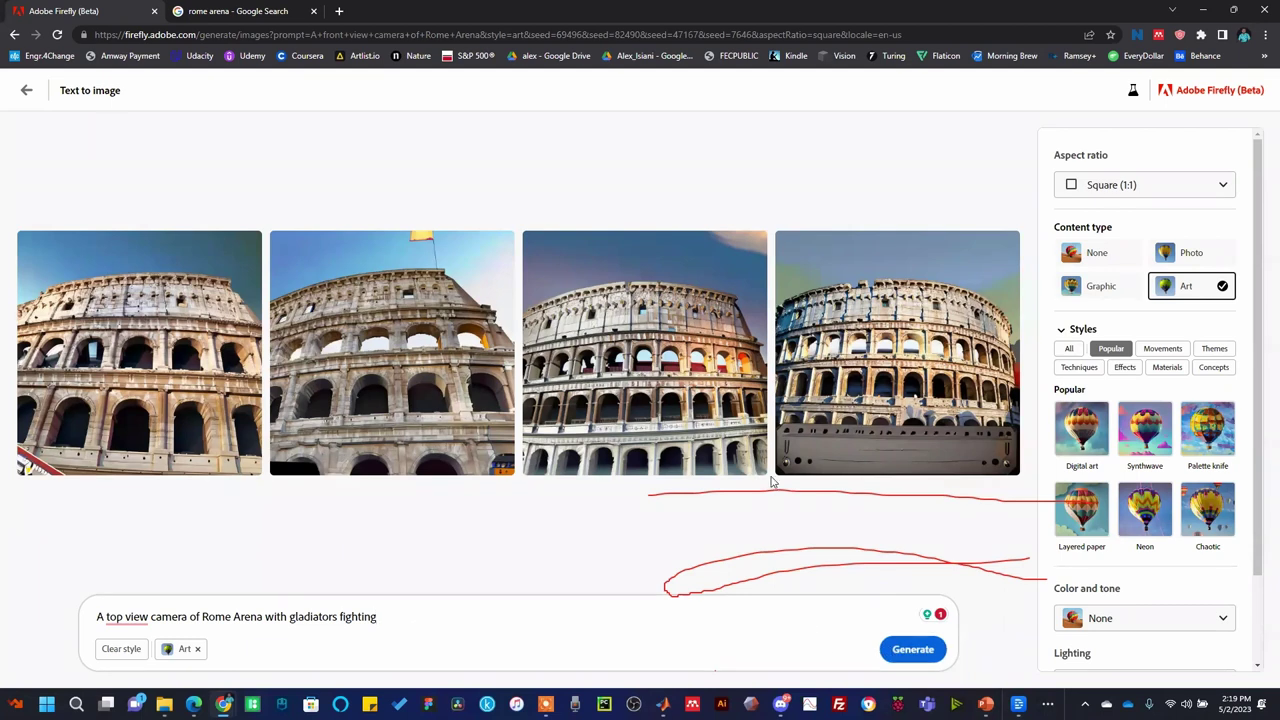
key("Return")
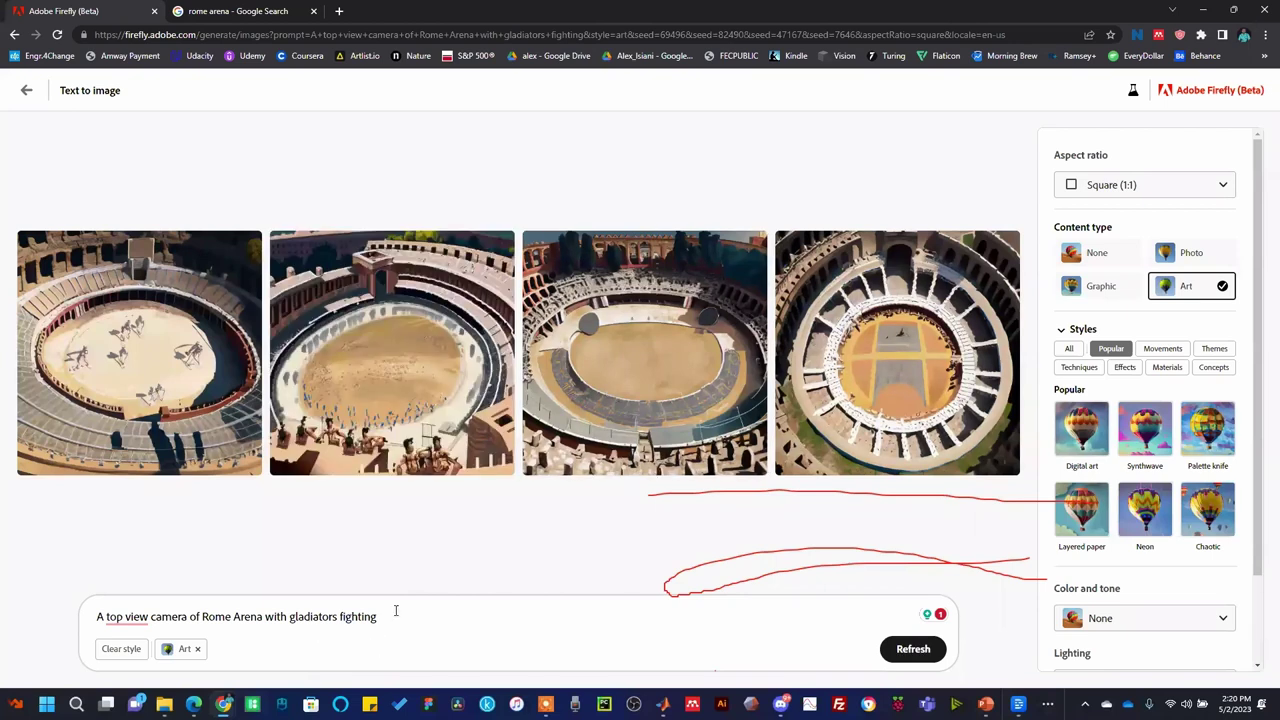
Step: Replace the prompt with "A dancing dog" and generate new images
key("ctrl+a")
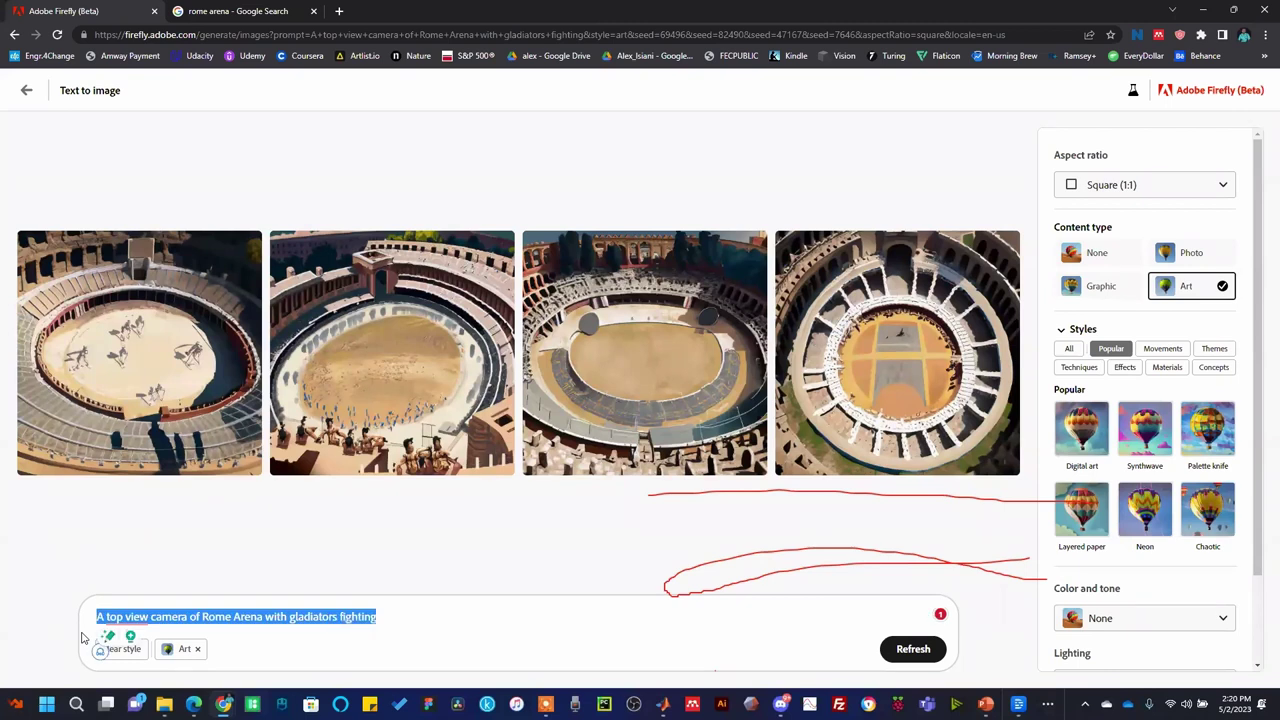
type("A danc")
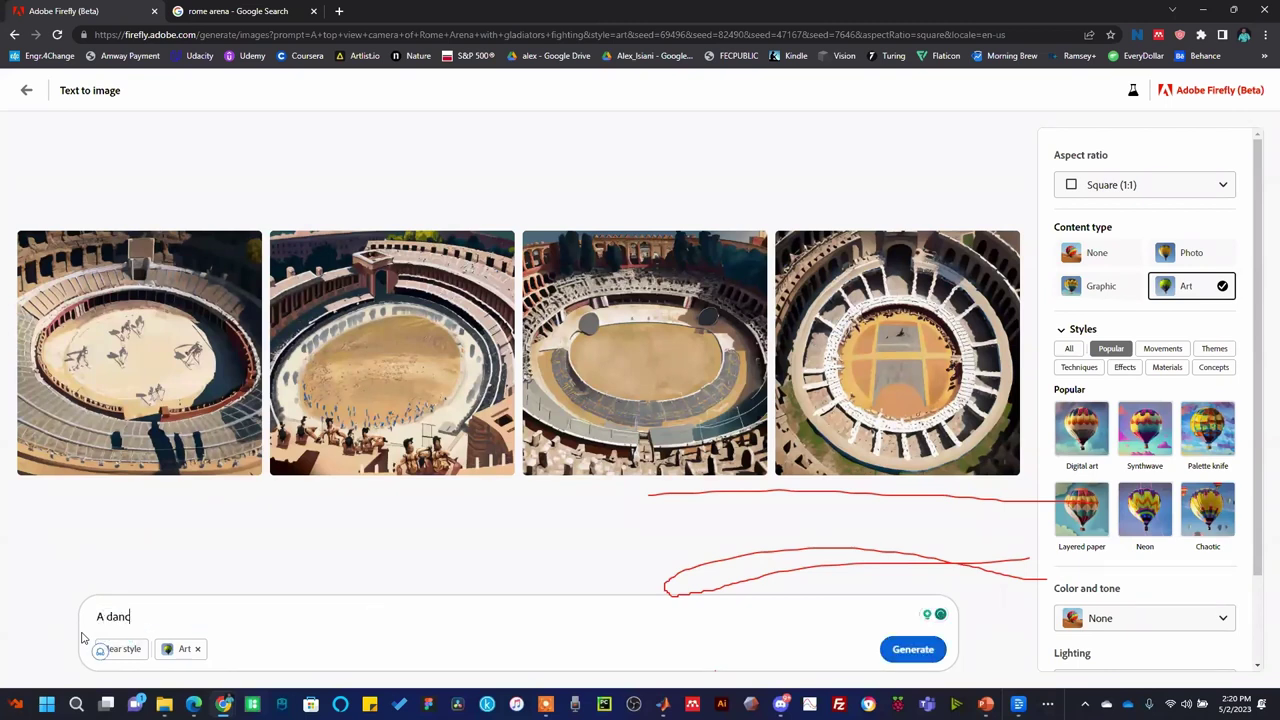
type("ing dog")
left_click(913, 650)
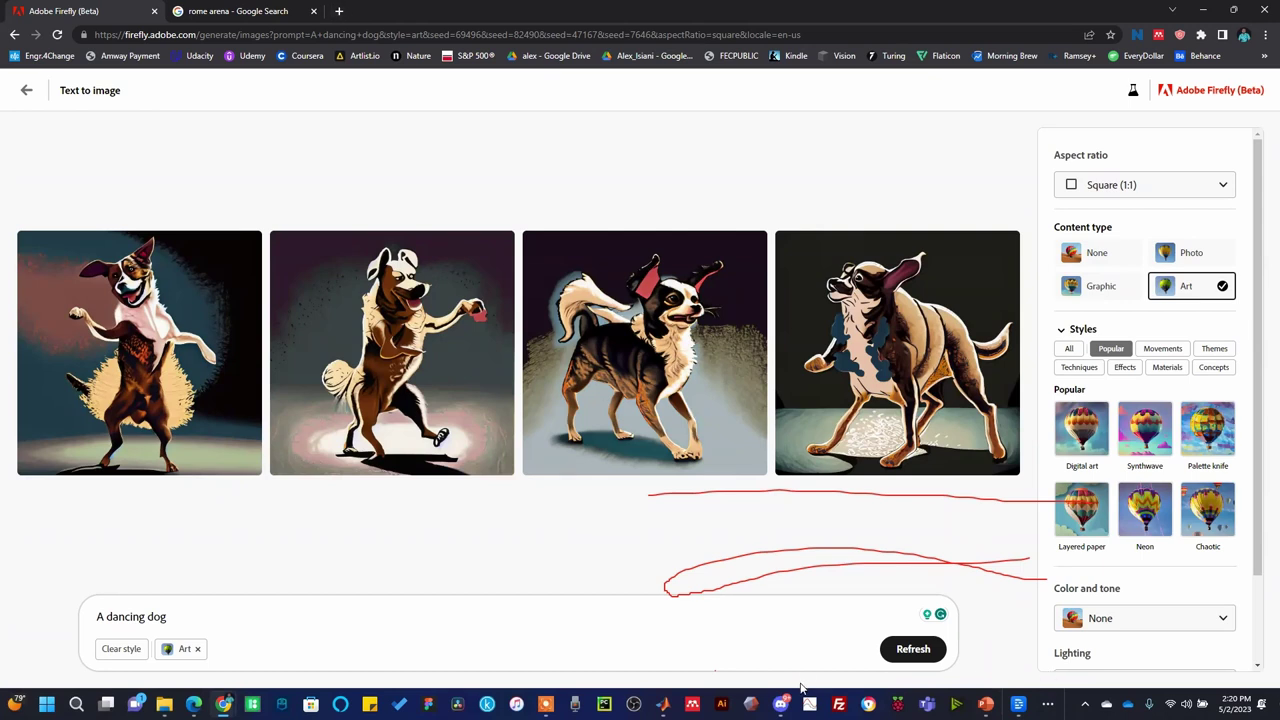
Step: In Discord, look through the Midjourney Bot images and the Adobe Firefly server's share-your-work channel, and close the window
key("alt+Tab")
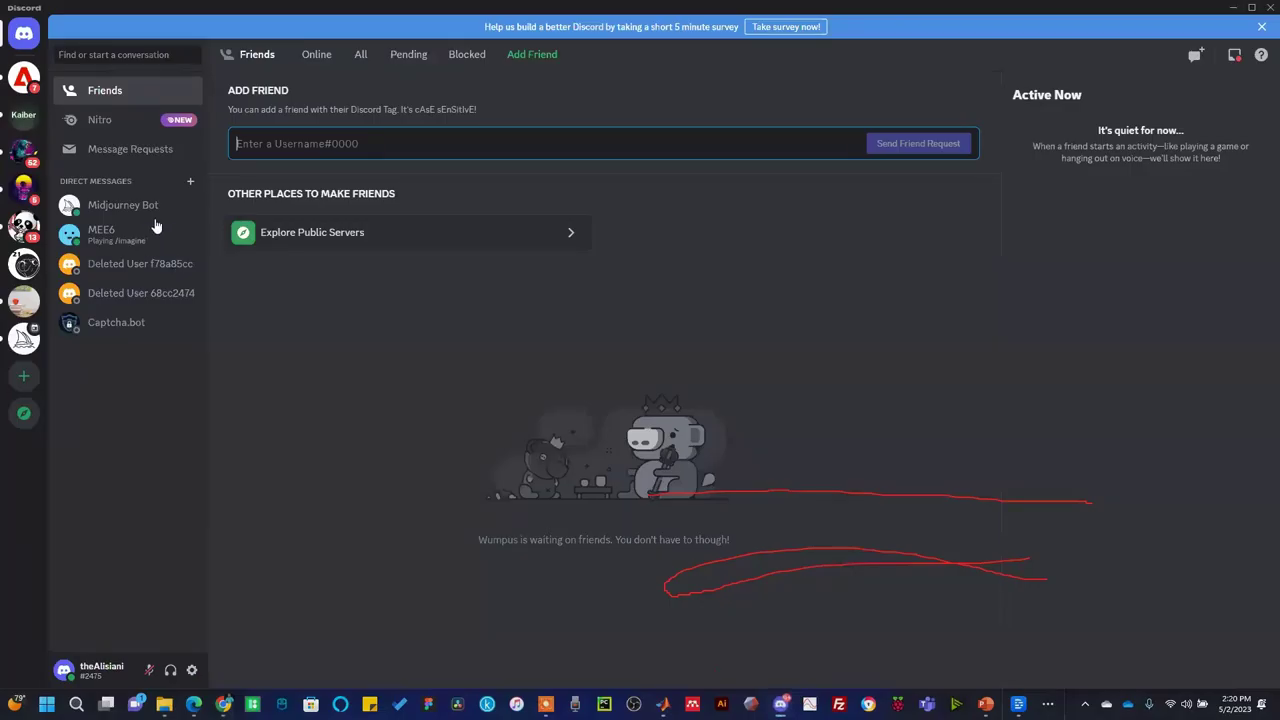
key("alt+Down")
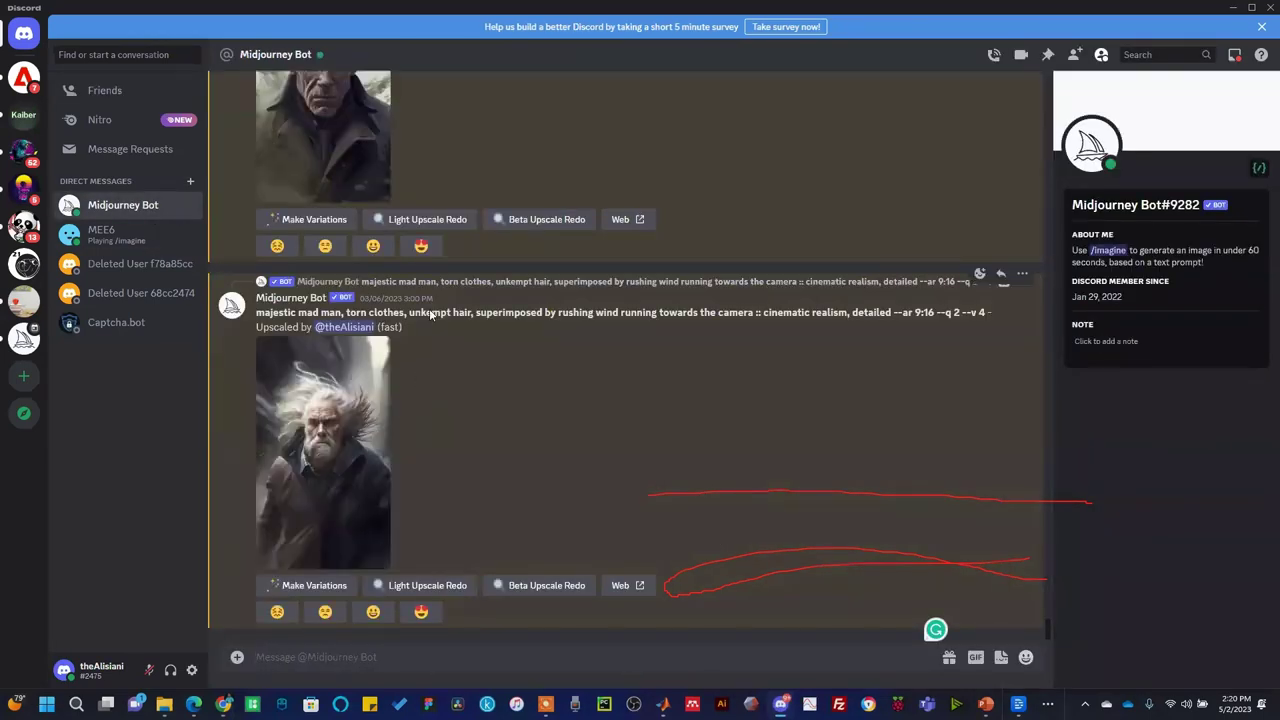
scroll(425, 340, "up", 3)
scroll(429, 315, "up", 15)
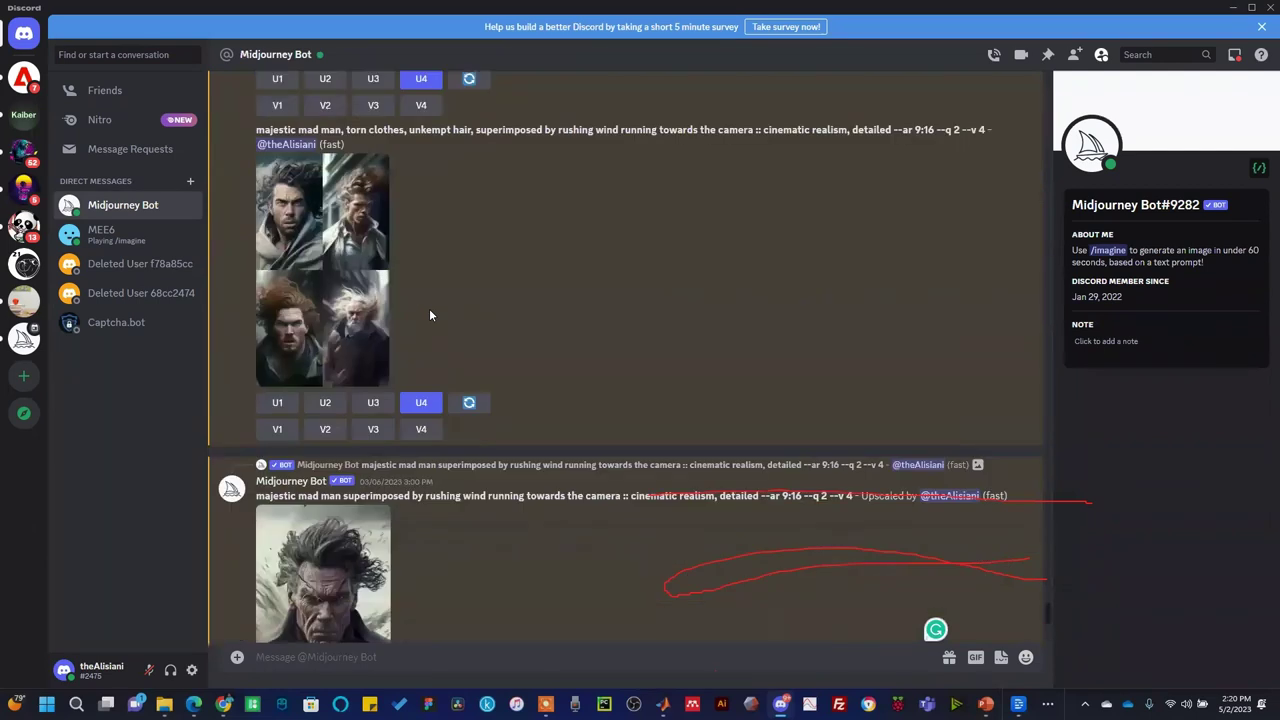
scroll(408, 323, "up", 15)
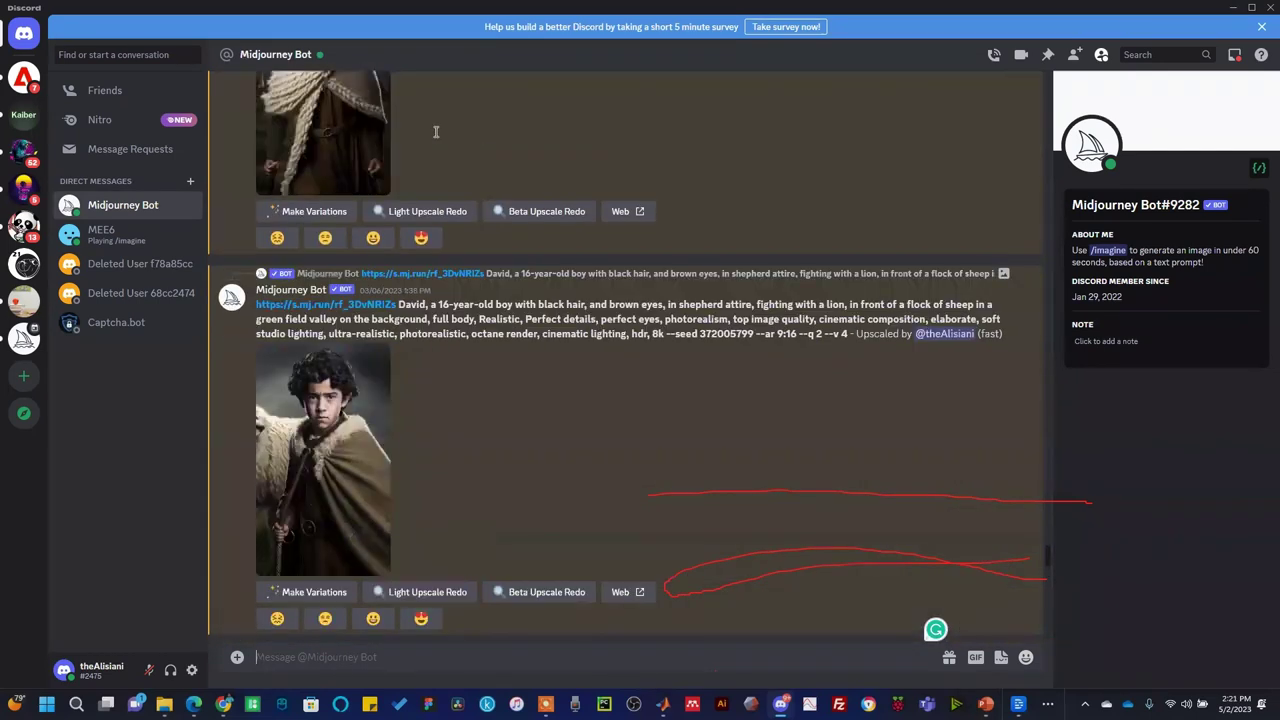
scroll(436, 131, "up", 2)
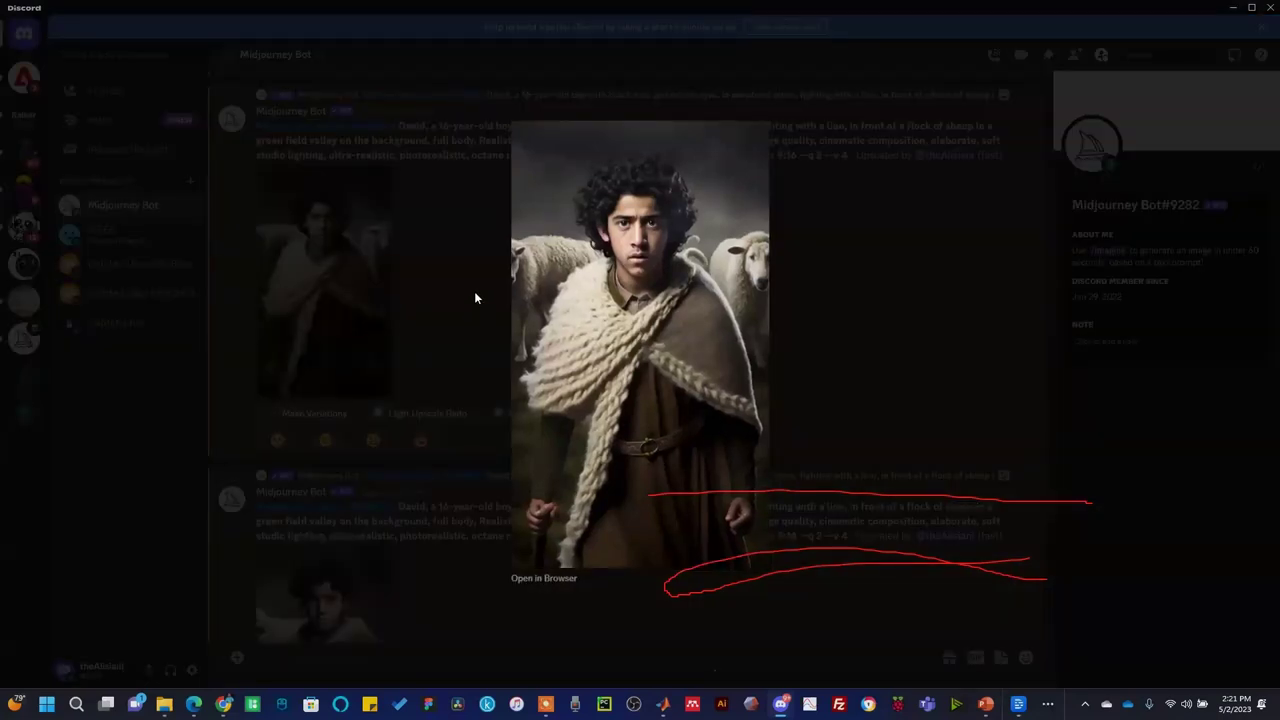
left_click(24, 80)
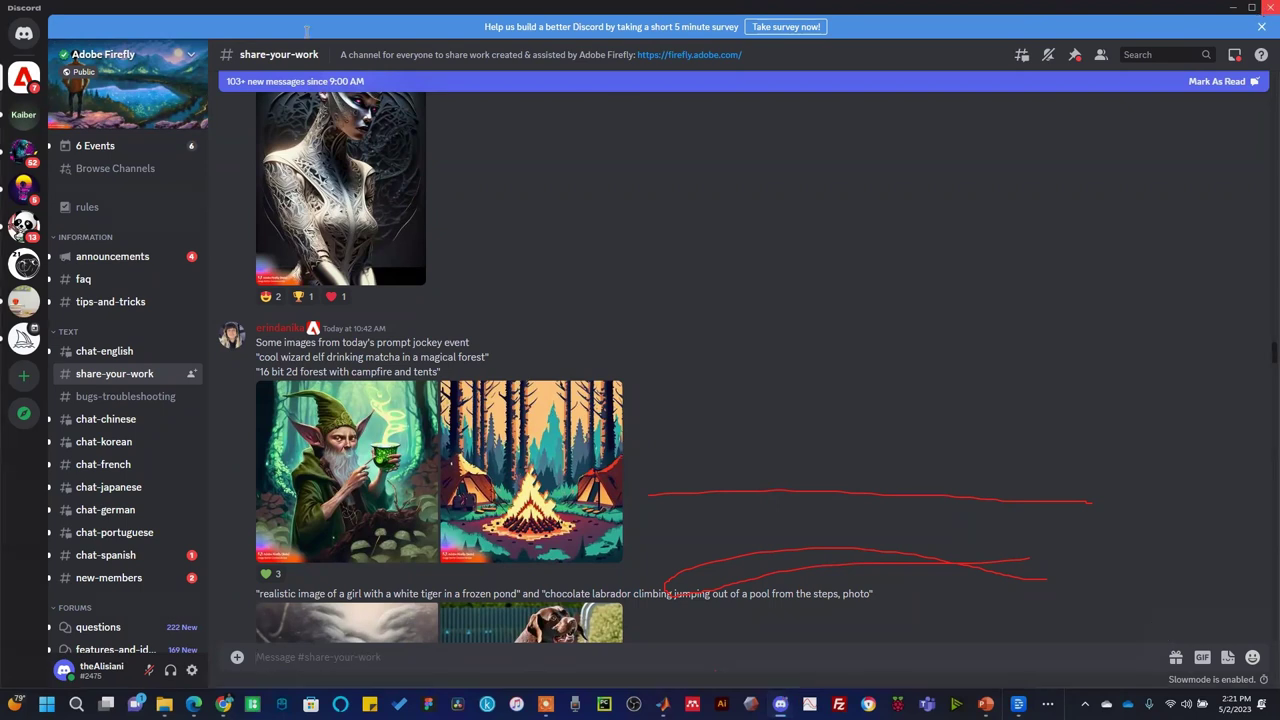
left_click(1262, 16)
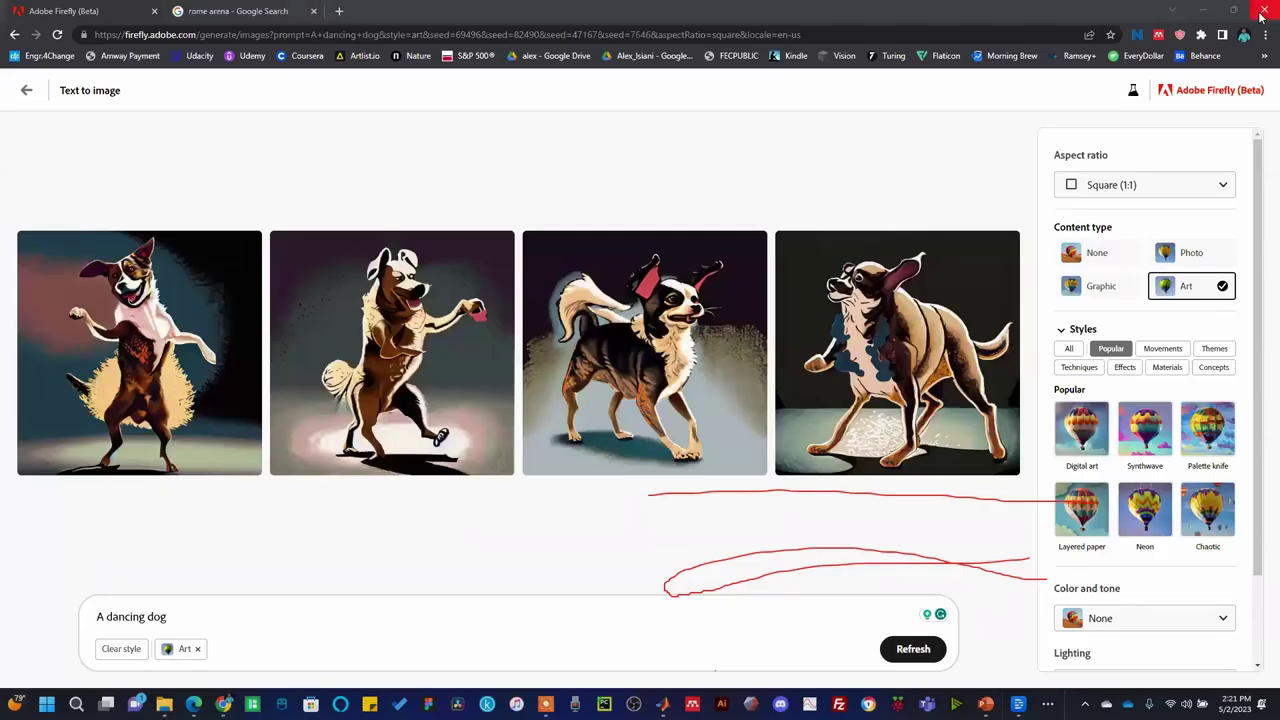
Step: Return to the PowerPoint presentation, show the Descript slide, and bring up the Demo Project in Descript
key("alt+Tab")
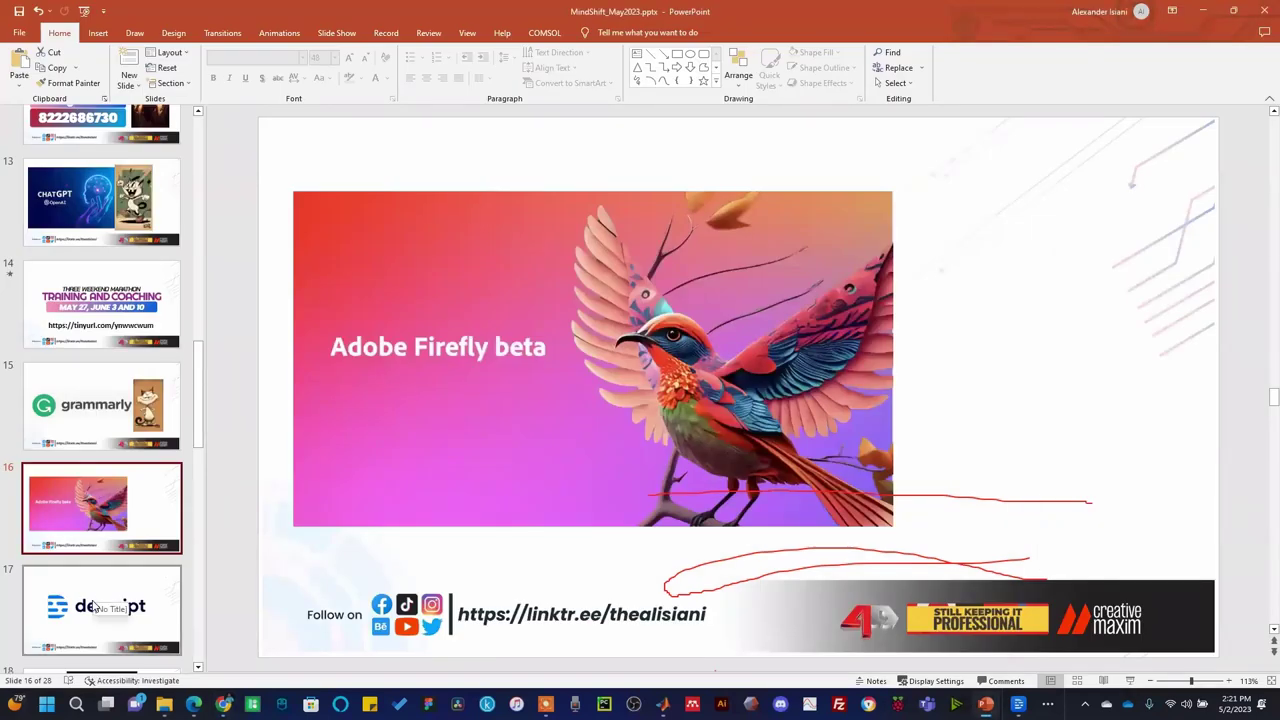
left_click(95, 607)
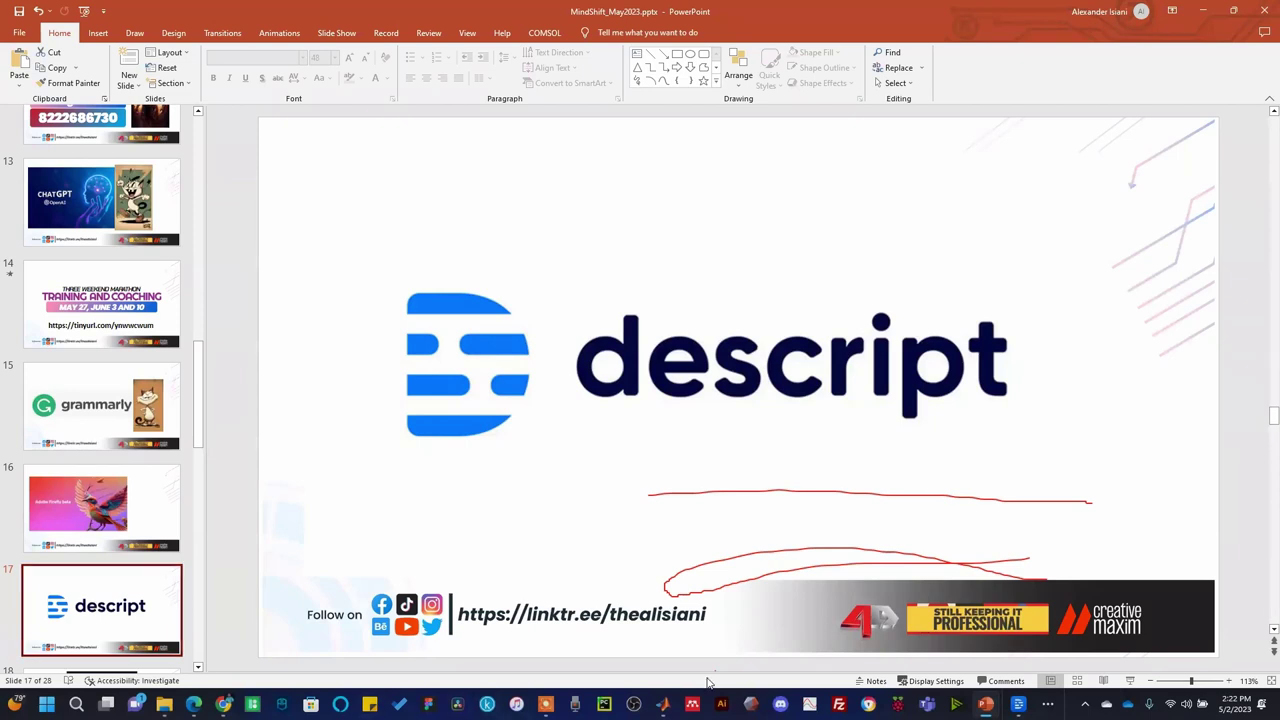
mouse_move(1018, 704)
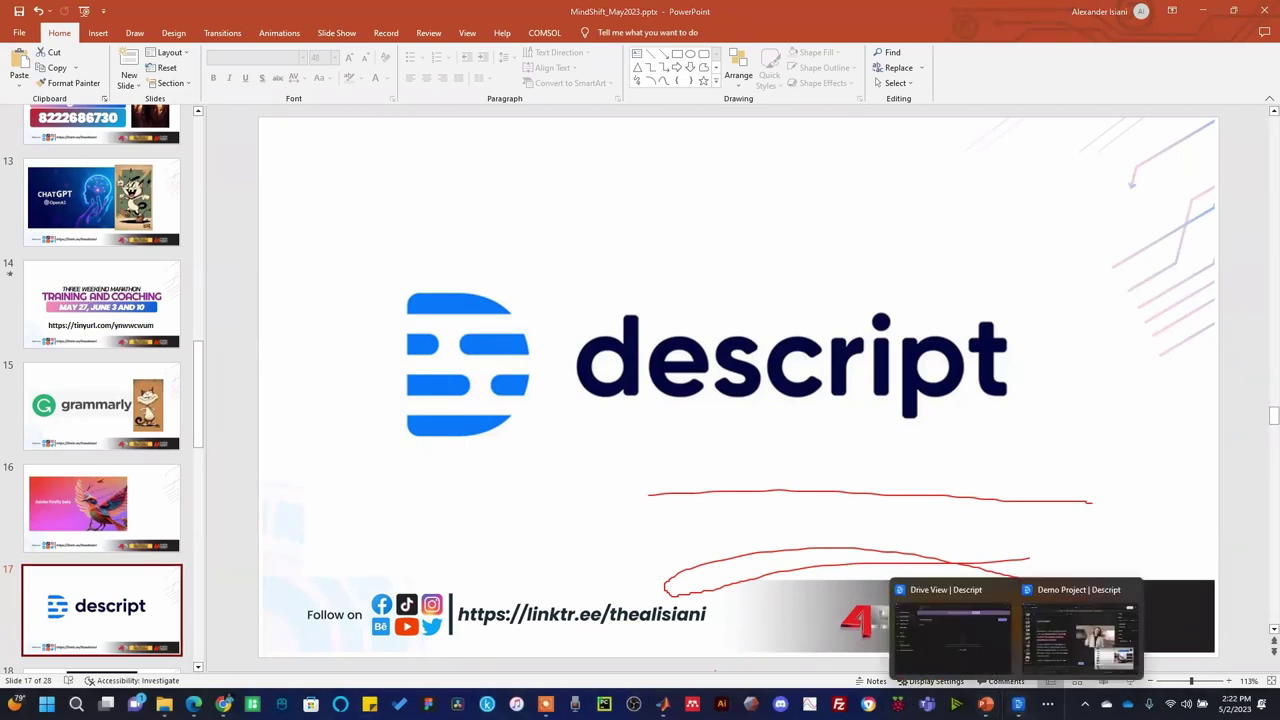
left_click(1075, 657)
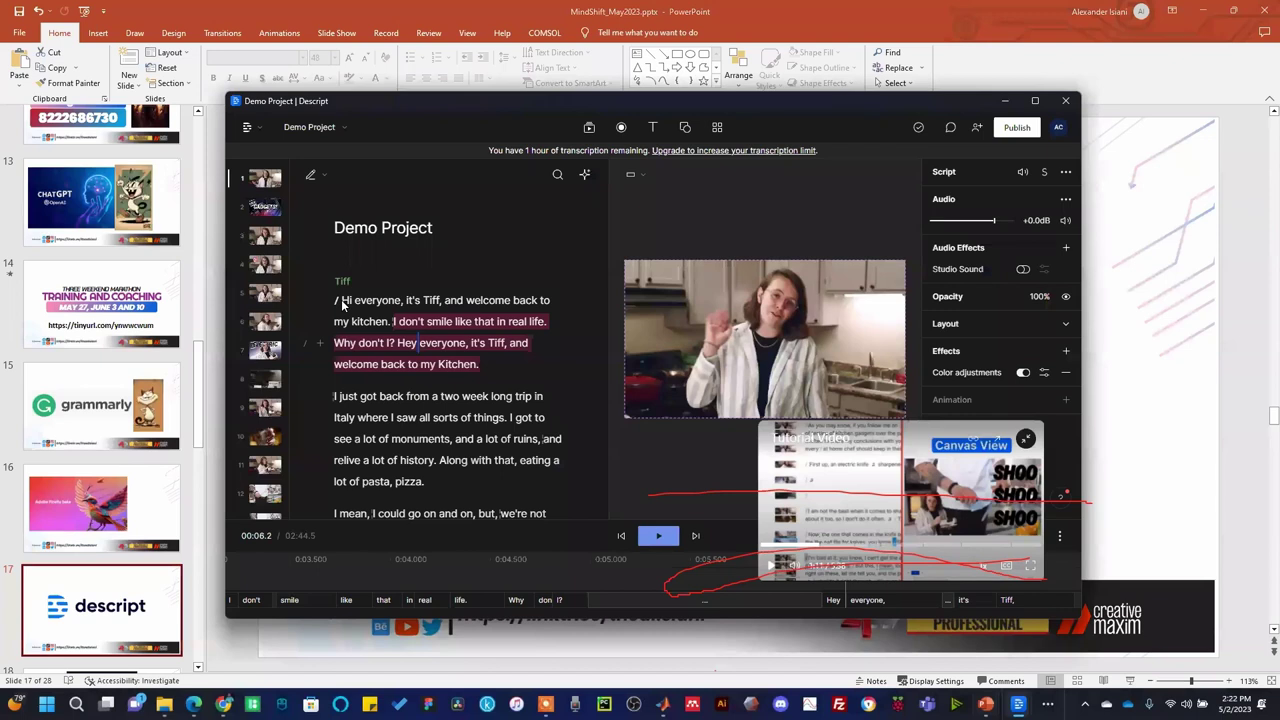
Step: Play the opening of the Demo Project from the start of the script, pausing after the first sentences
left_click(341, 299)
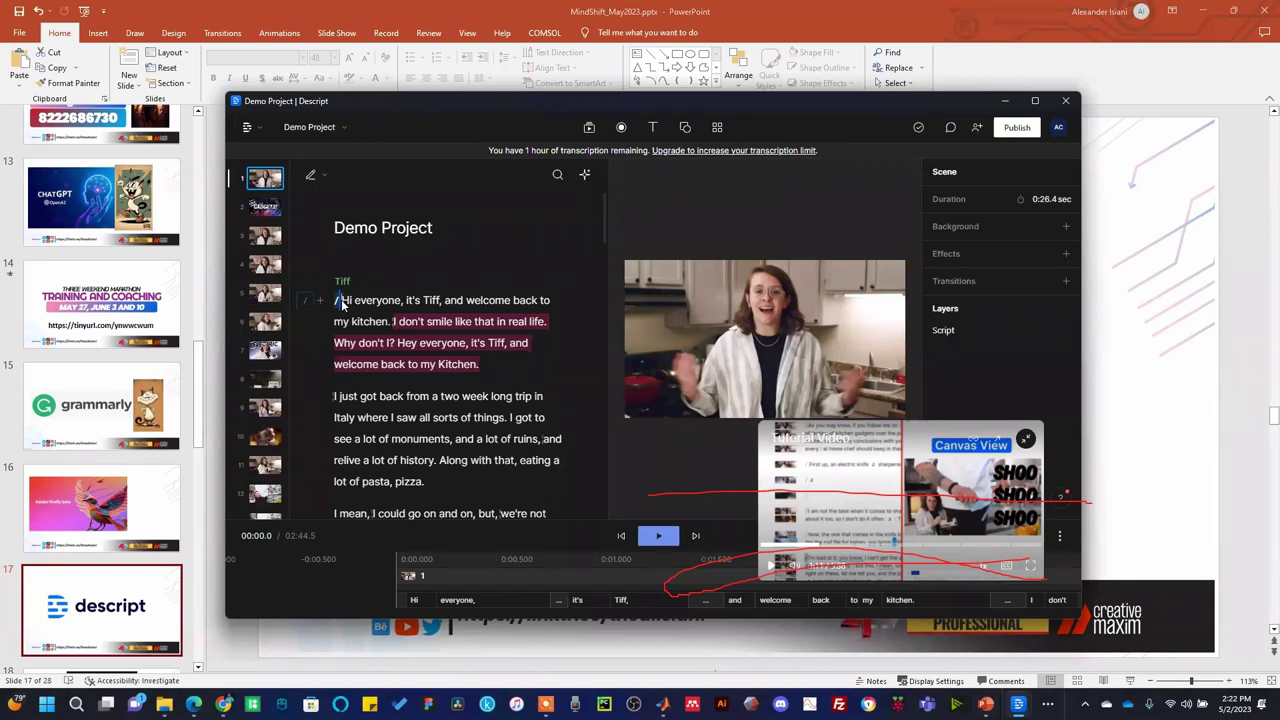
left_click(659, 536)
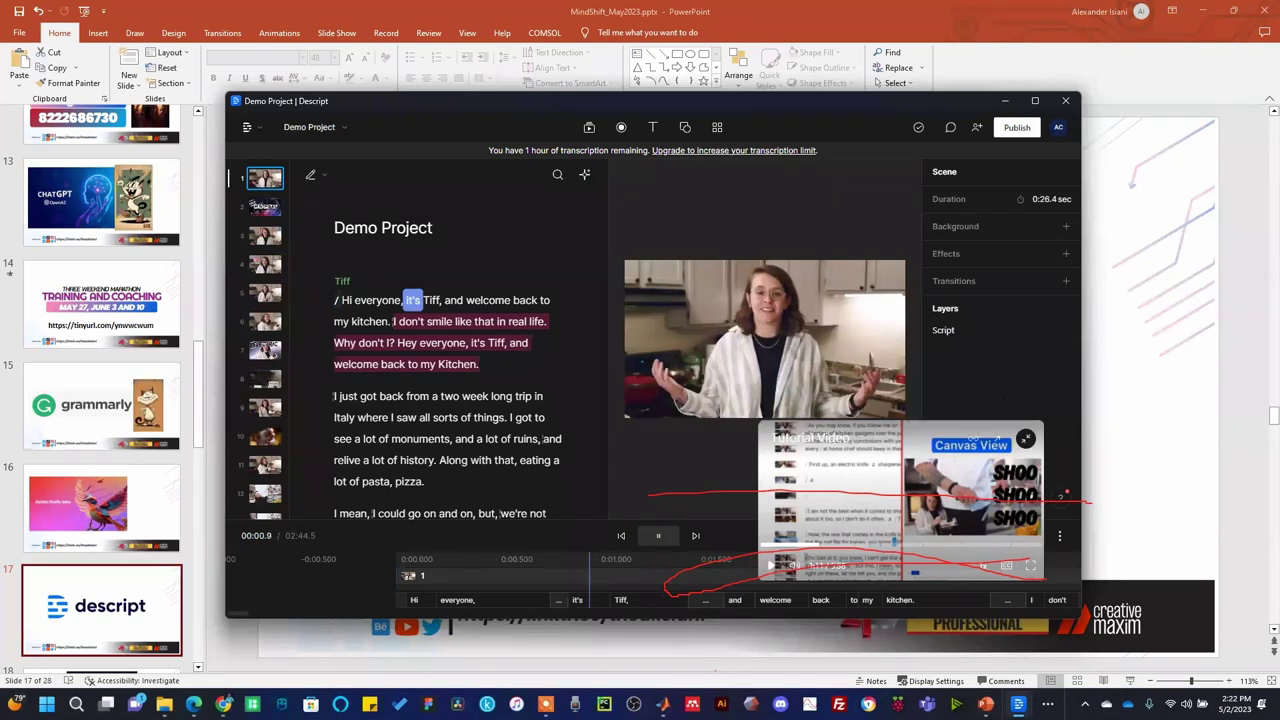
left_click(658, 535)
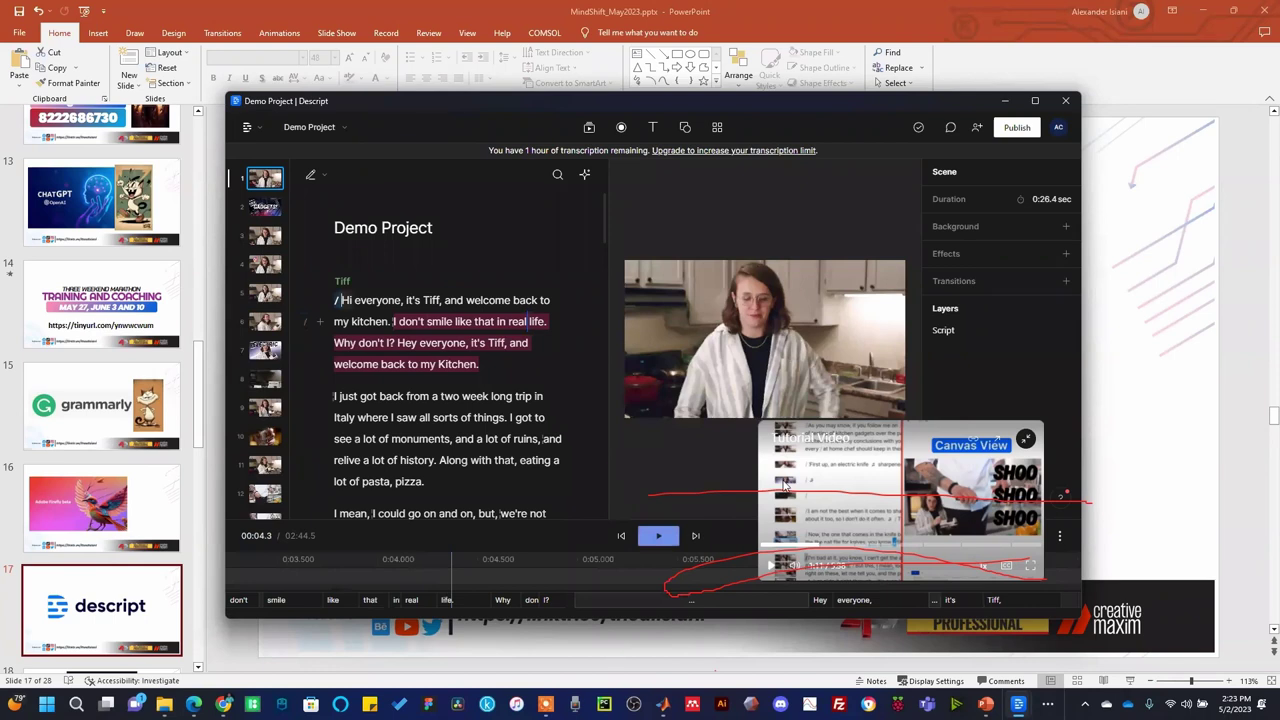
left_click(661, 537)
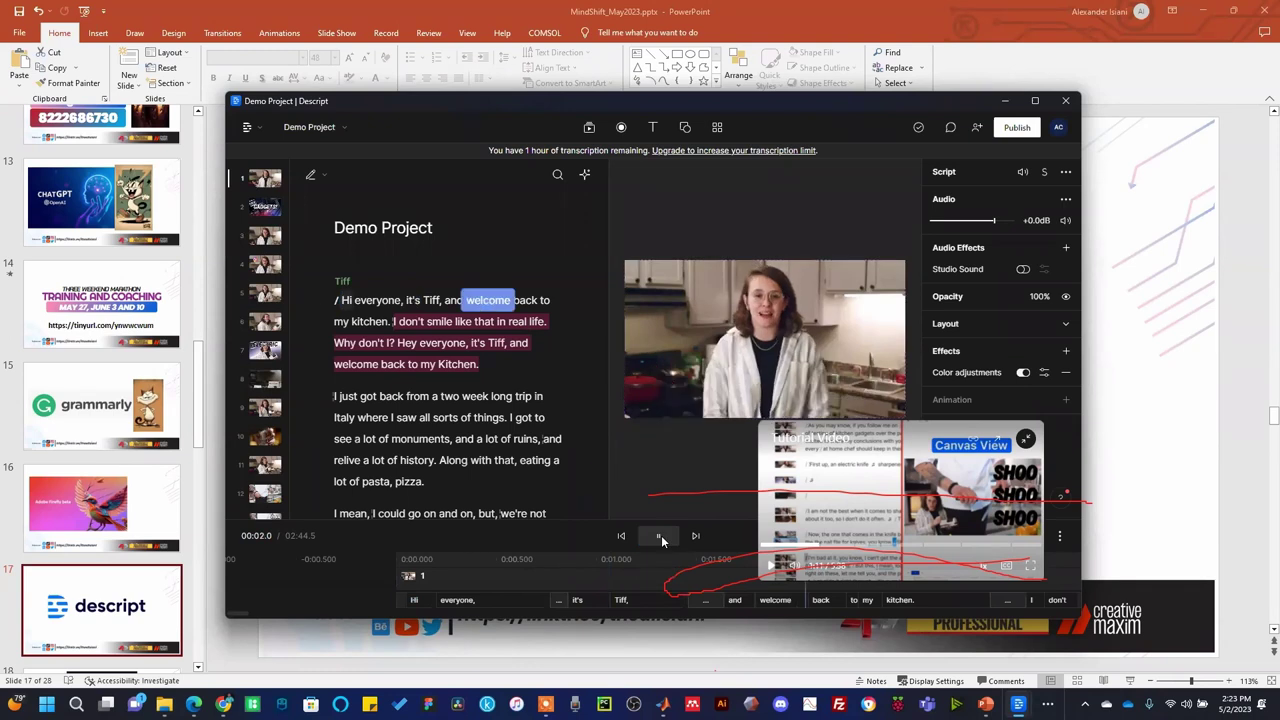
left_click(659, 535)
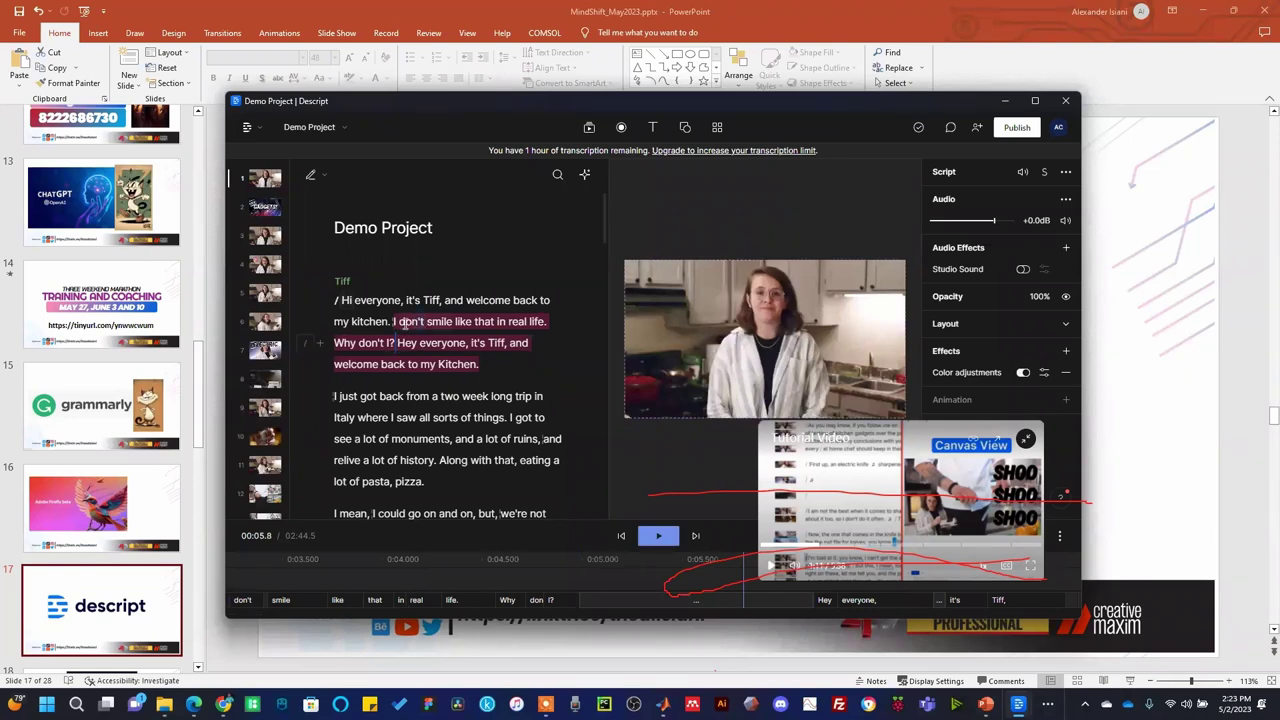
Step: Delete the word "don't" before "smile like that in real life" from the script and play back the edited opening
double_click(404, 322)
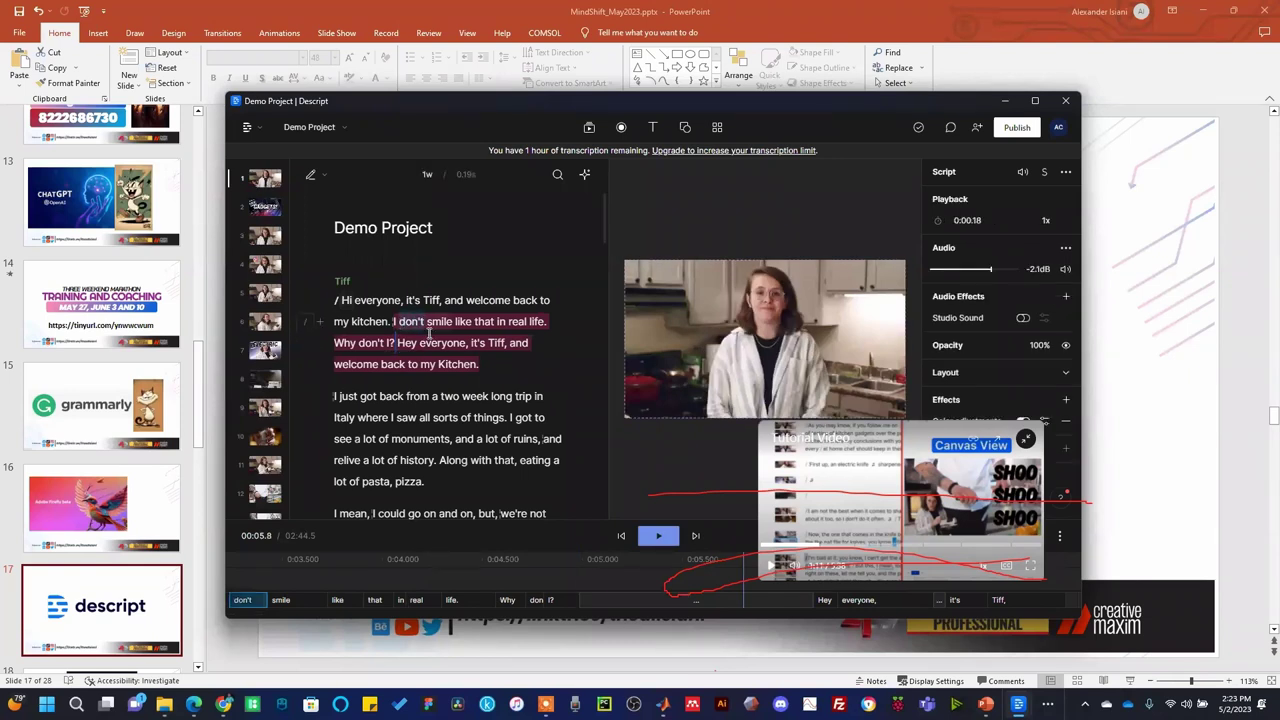
key("BackSpace")
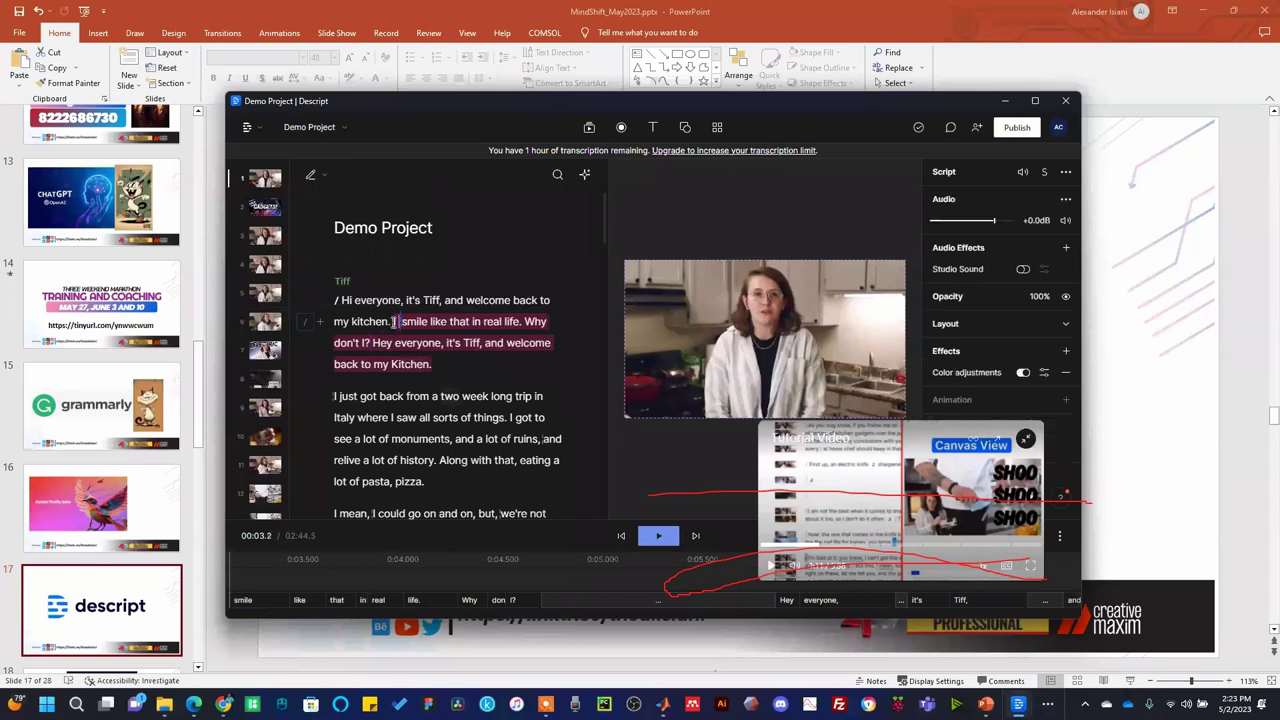
left_click(670, 546)
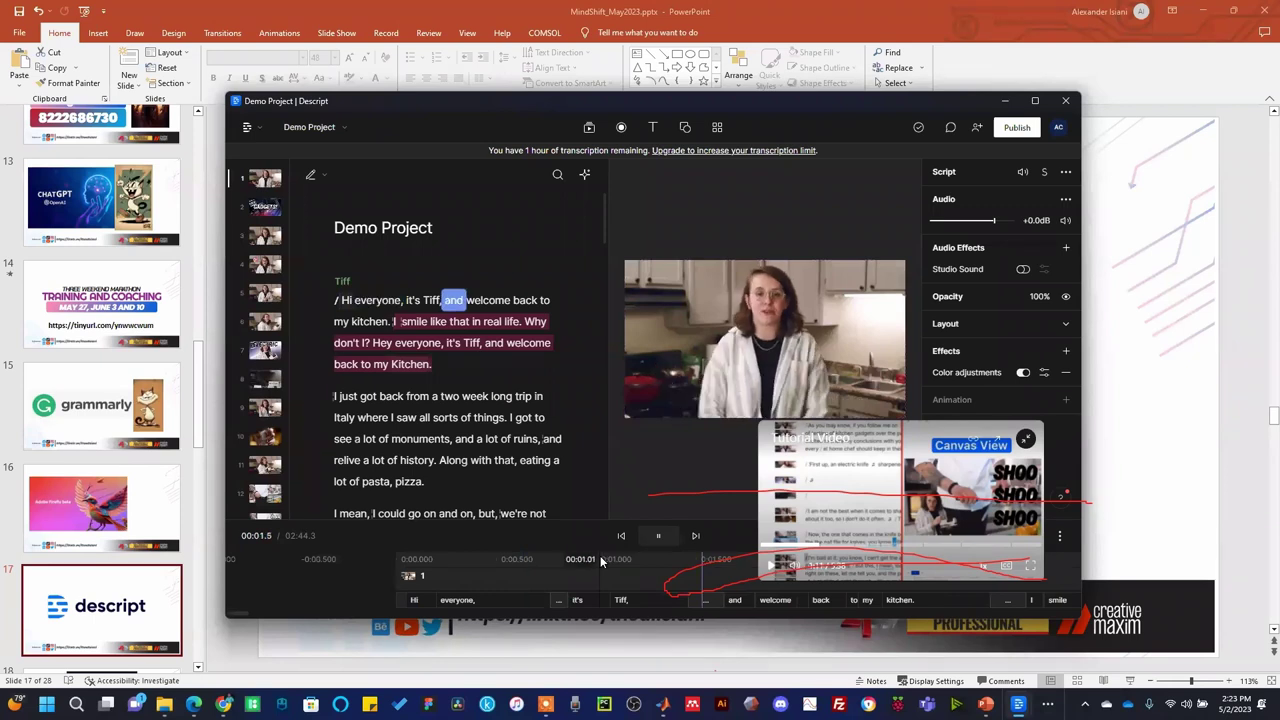
left_click(655, 538)
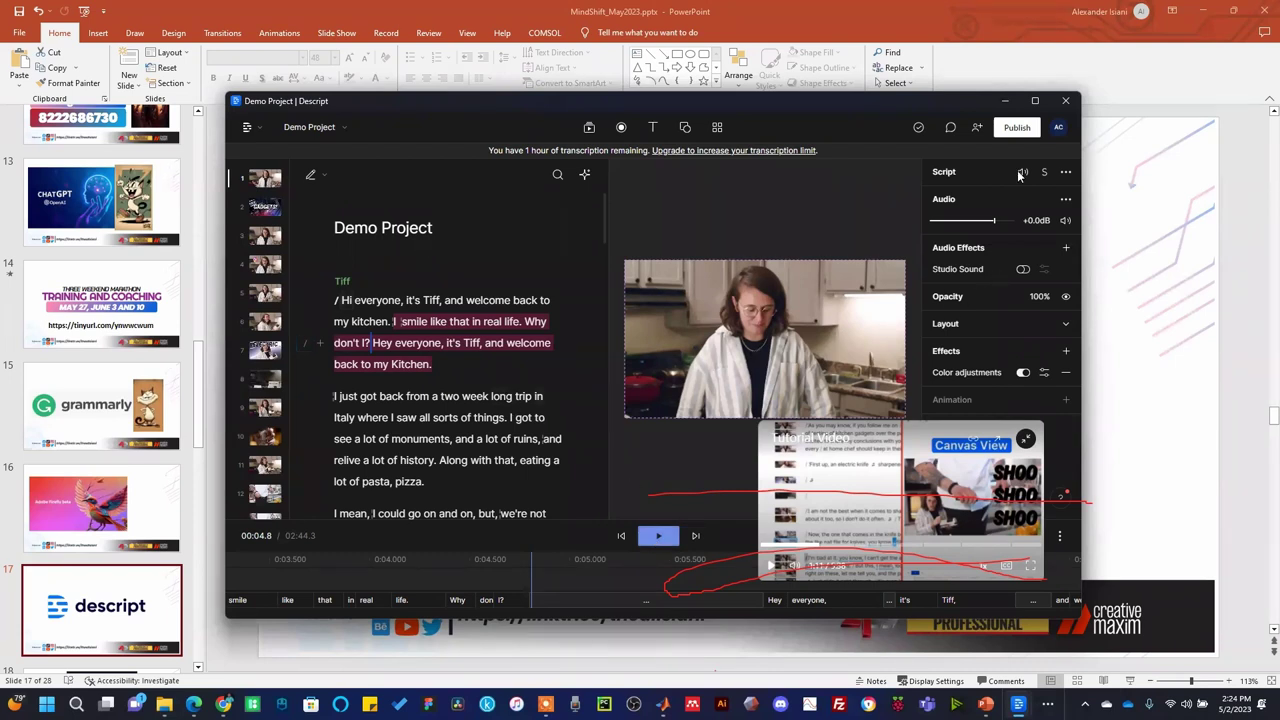
Step: Close the Descript project and show the voice.ai slide in the PowerPoint presentation
left_click(1068, 103)
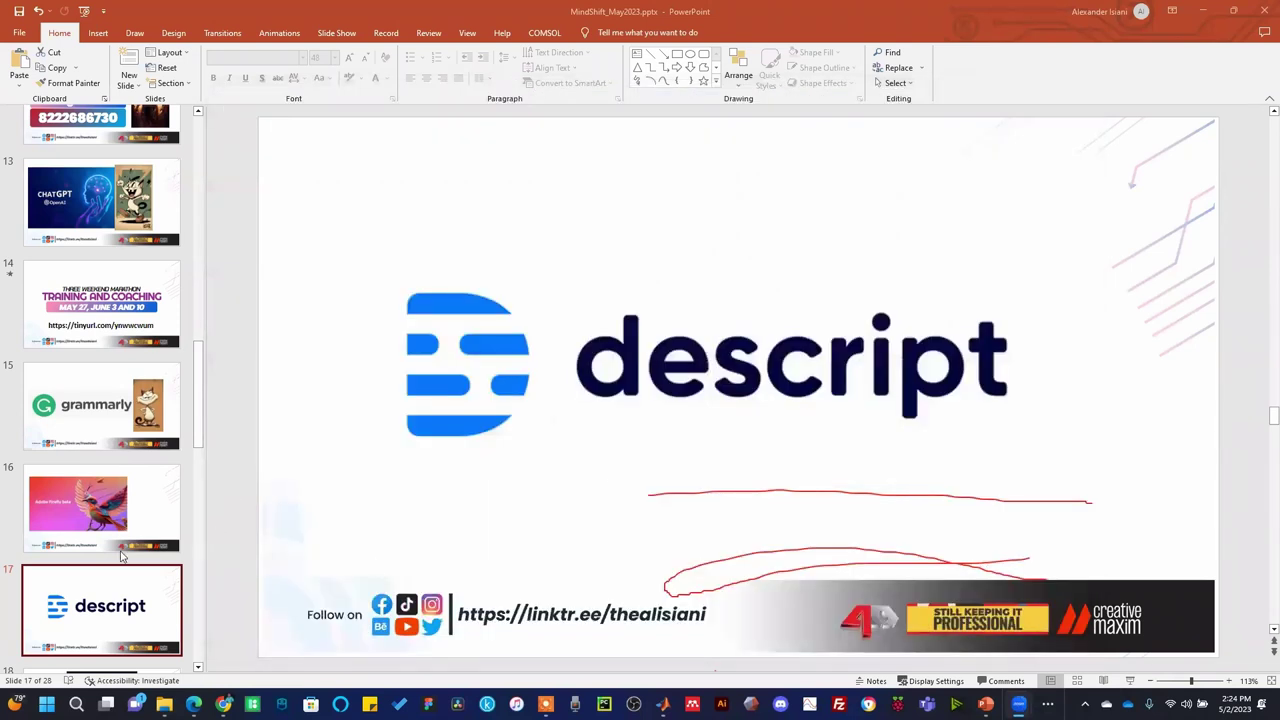
scroll(120, 597, "down", 1)
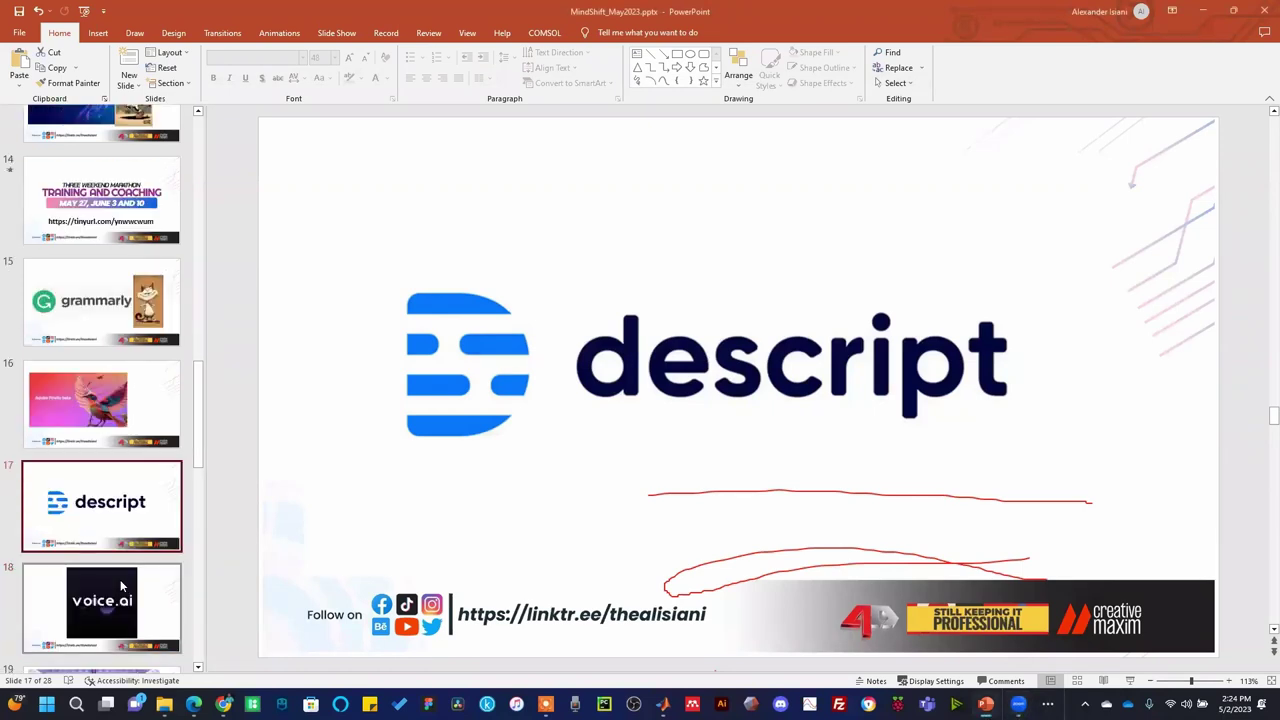
left_click(121, 600)
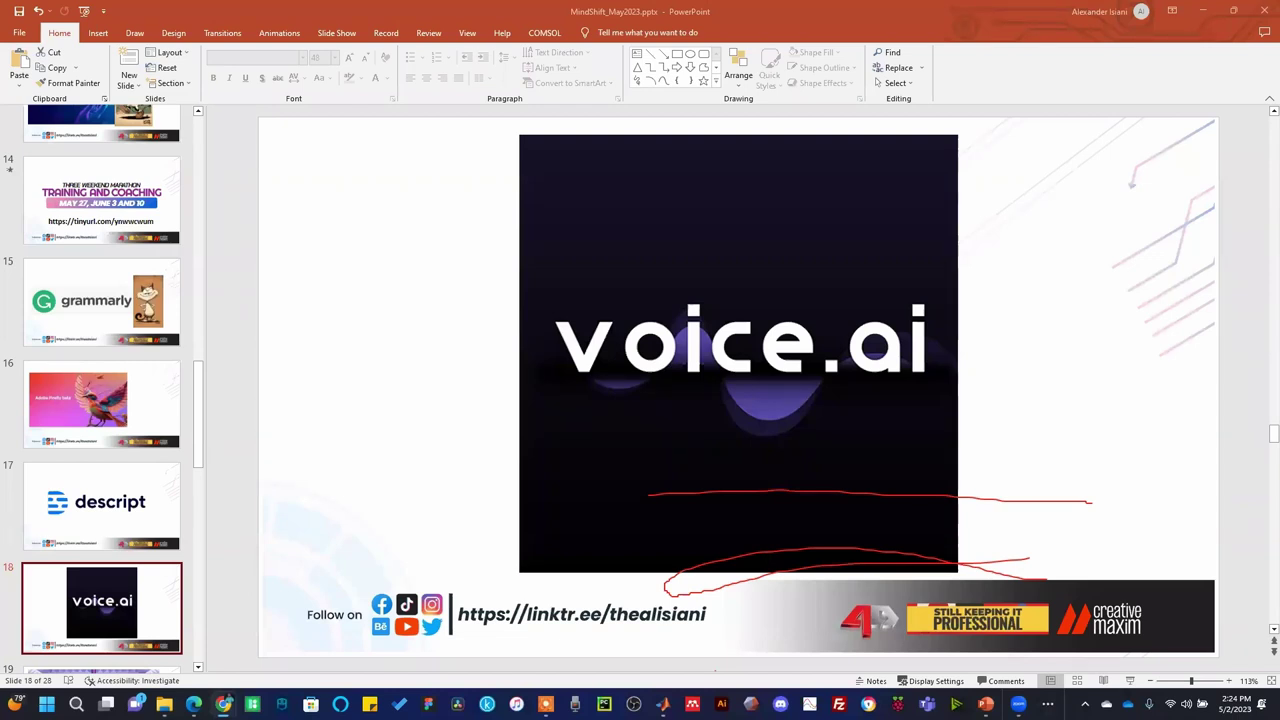
left_click(987, 500)
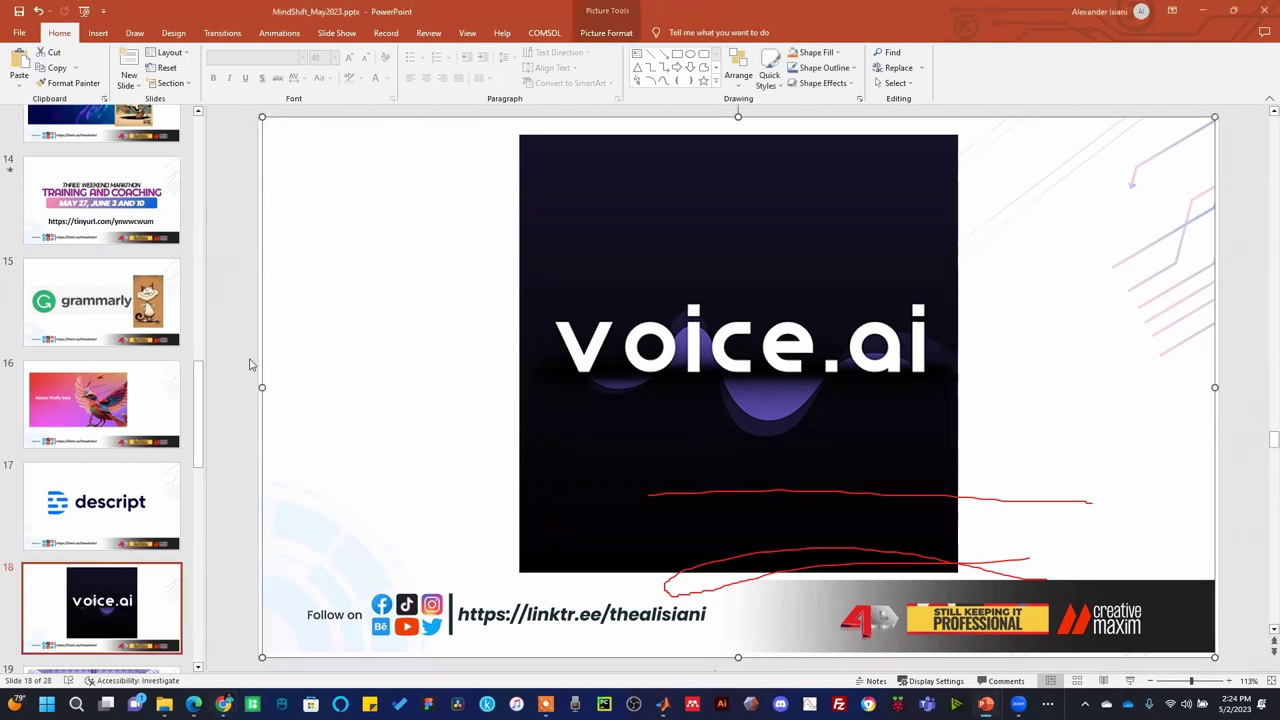
left_click(251, 365)
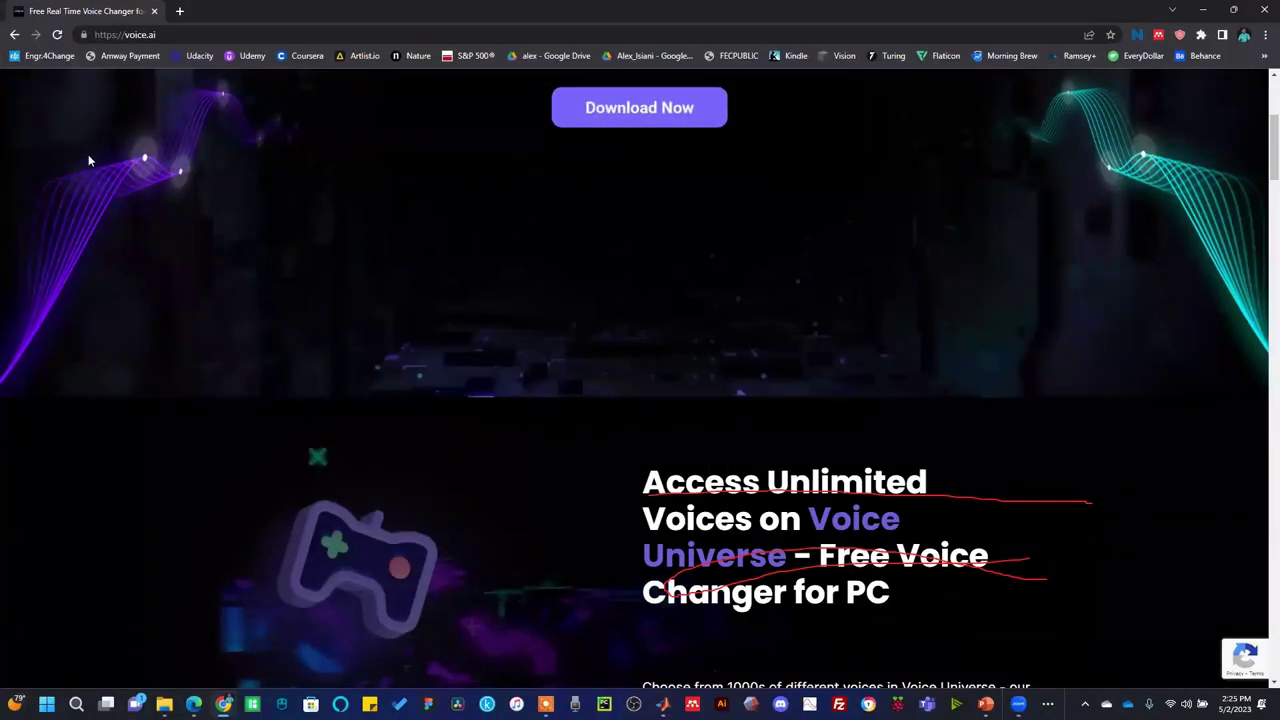
Step: On the voice.ai website in Chrome, download the voice changer installer and save it in the Downloads folder
scroll(513, 315, "up", 3)
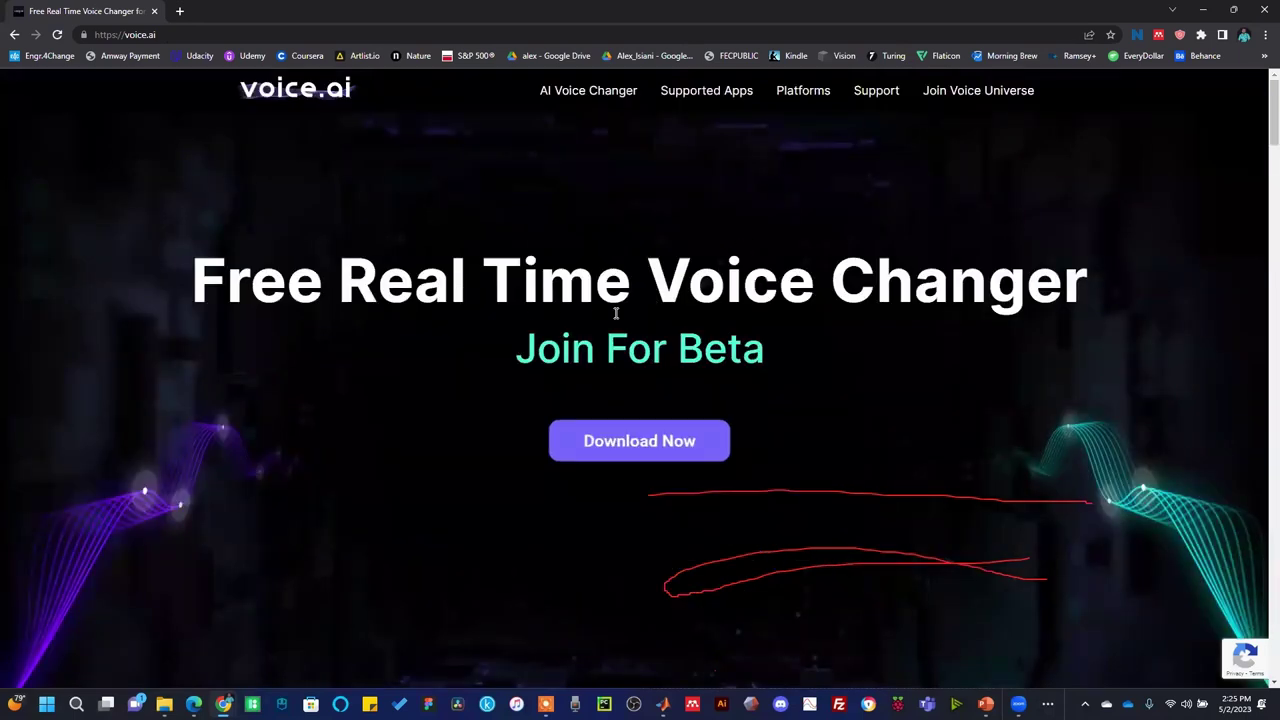
left_click(657, 449)
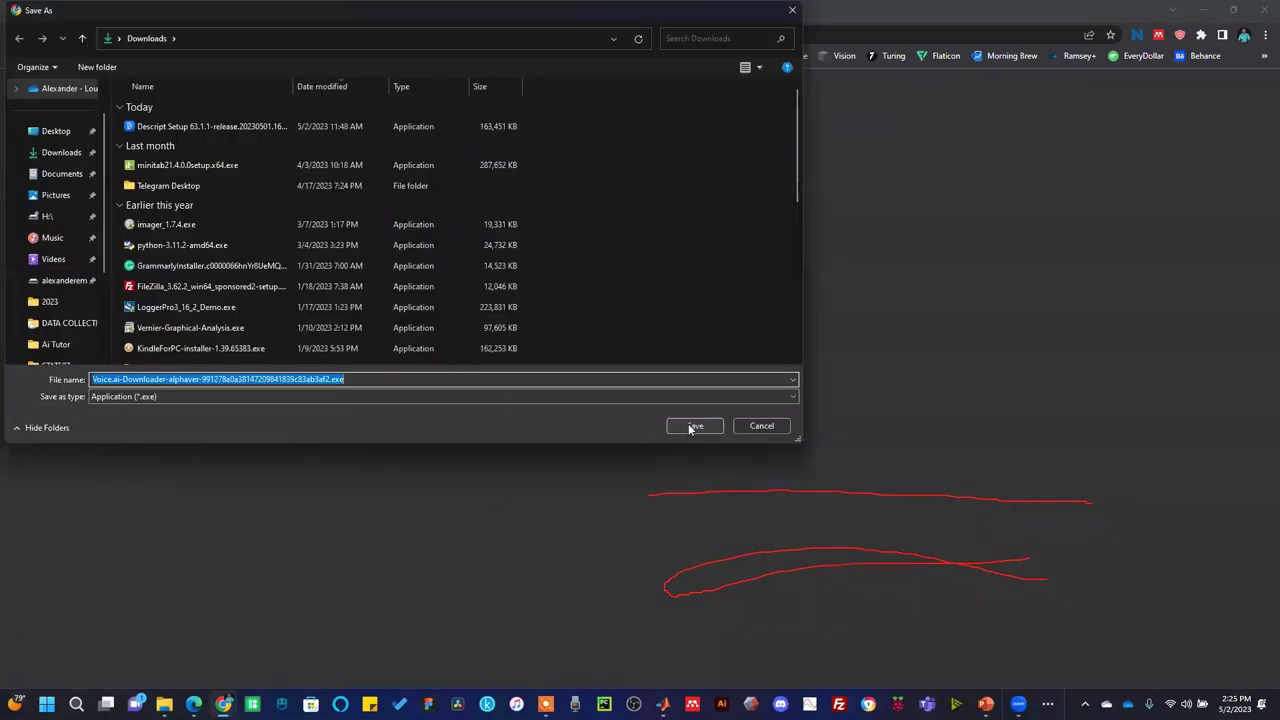
left_click(688, 424)
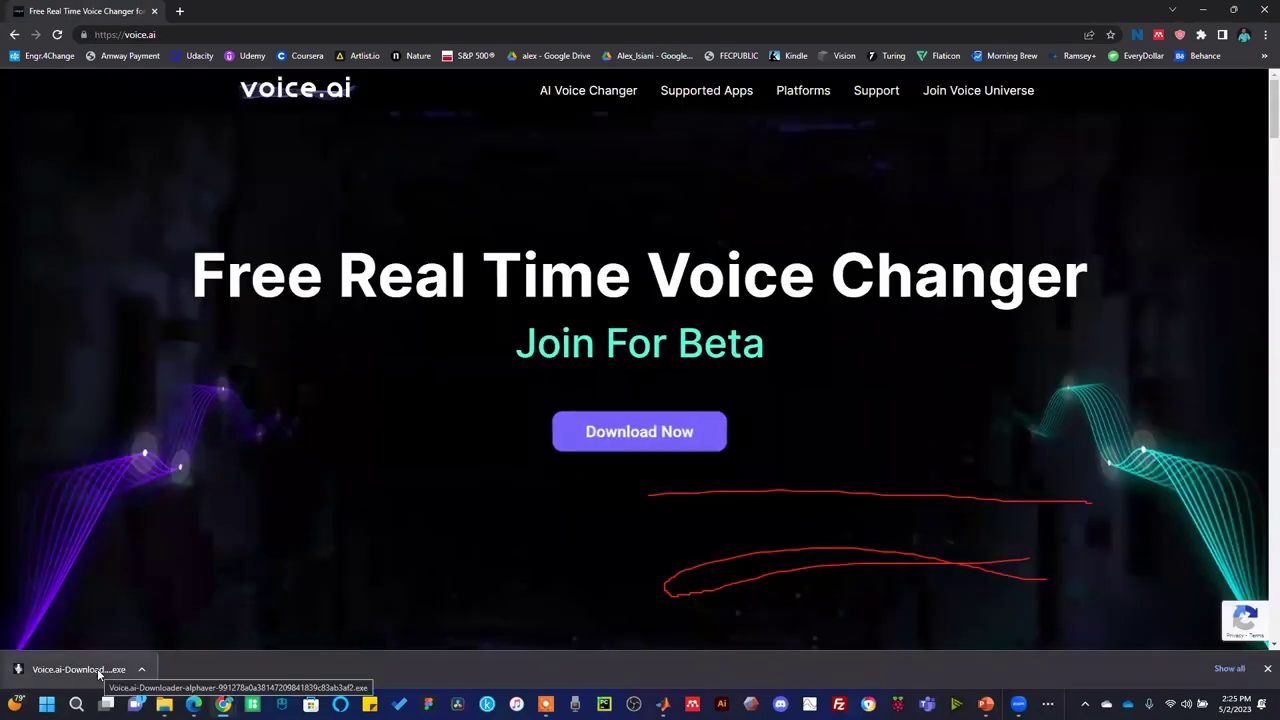
Step: Run the downloaded voice.ai installer, leave the setup installing, and switch back to the PowerPoint presentation to advance past the voice.ai slide
left_click(98, 672)
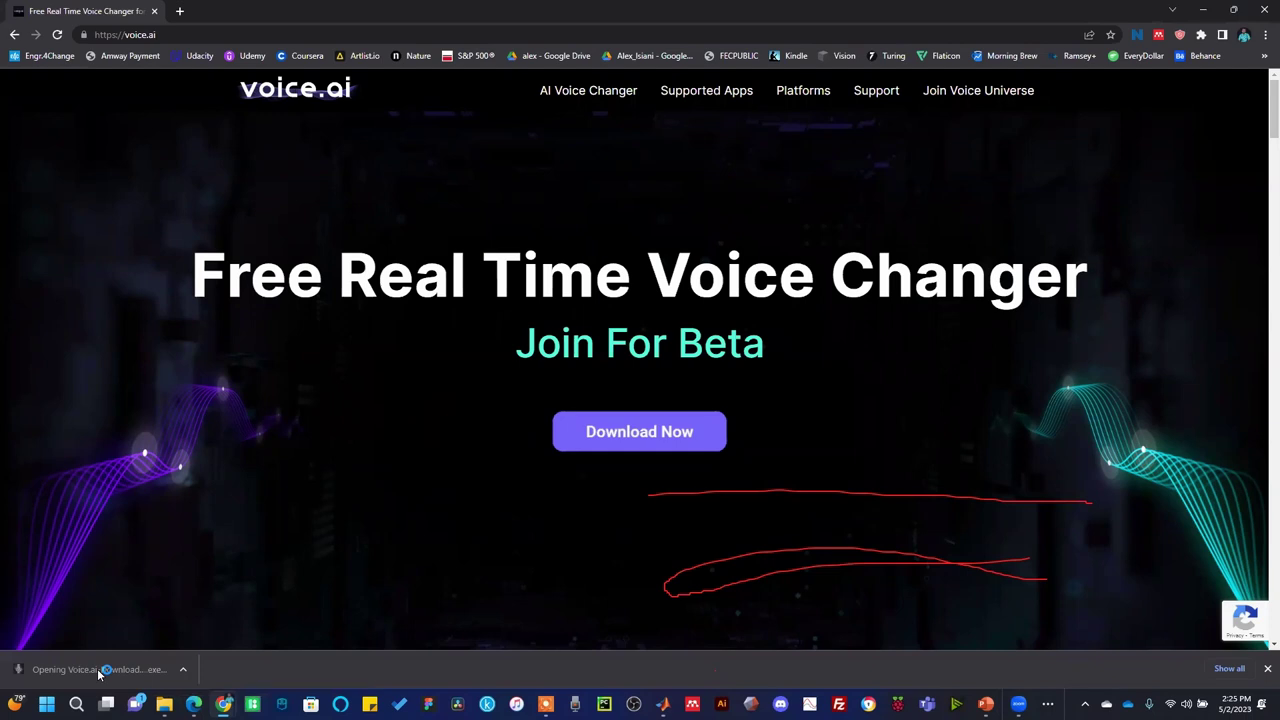
left_click(714, 457)
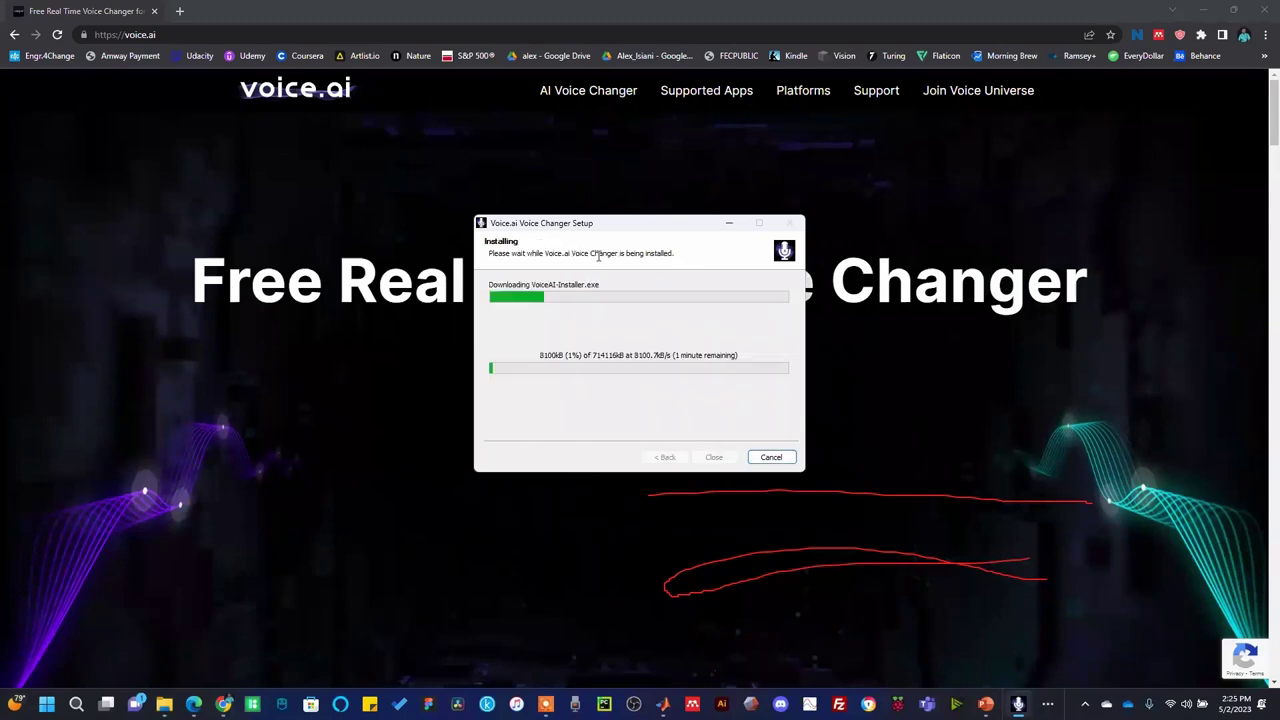
left_click(605, 211)
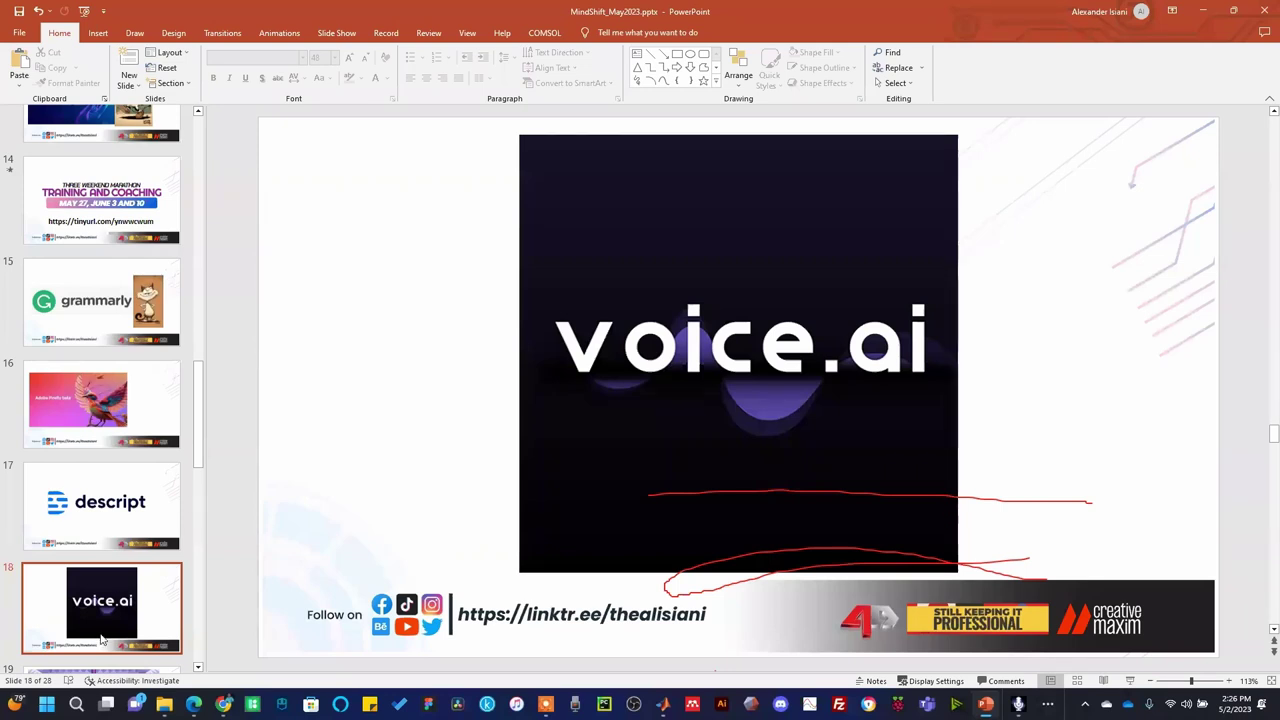
scroll(357, 357, "down", 1)
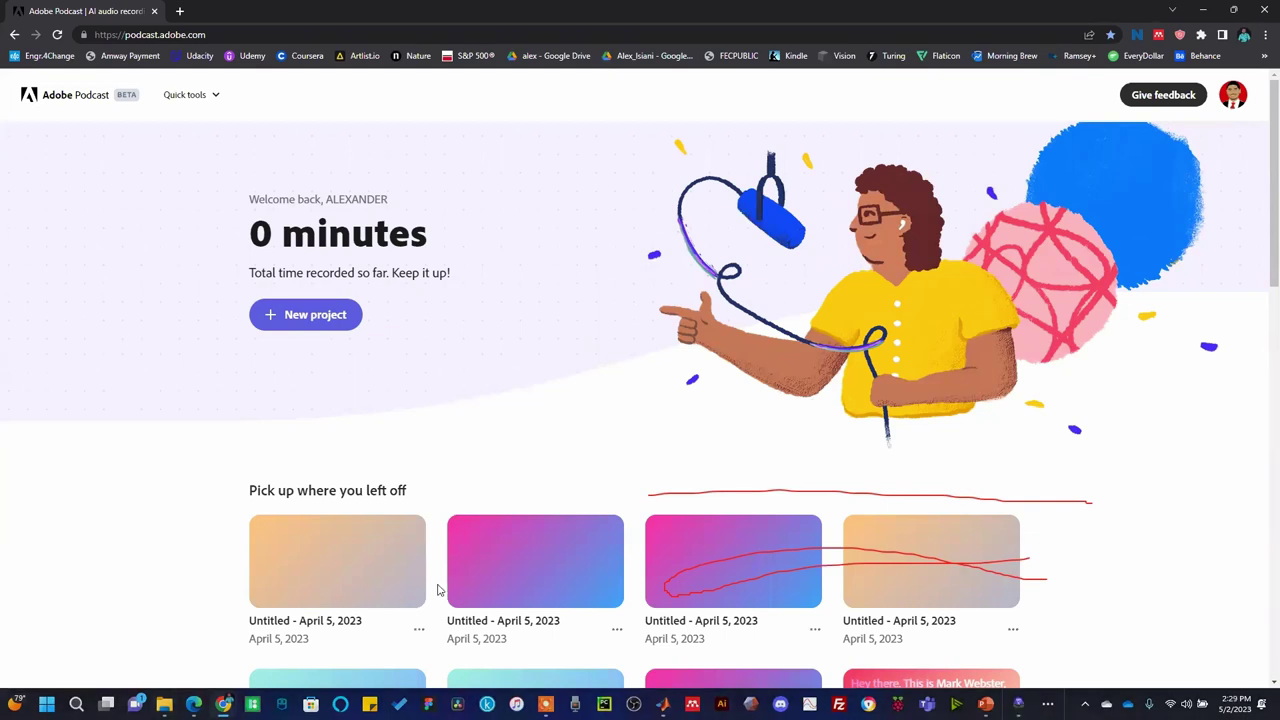
Step: Try to open the first recent Adobe Podcast project in a separate browser tab, and close that tab
right_click(322, 582)
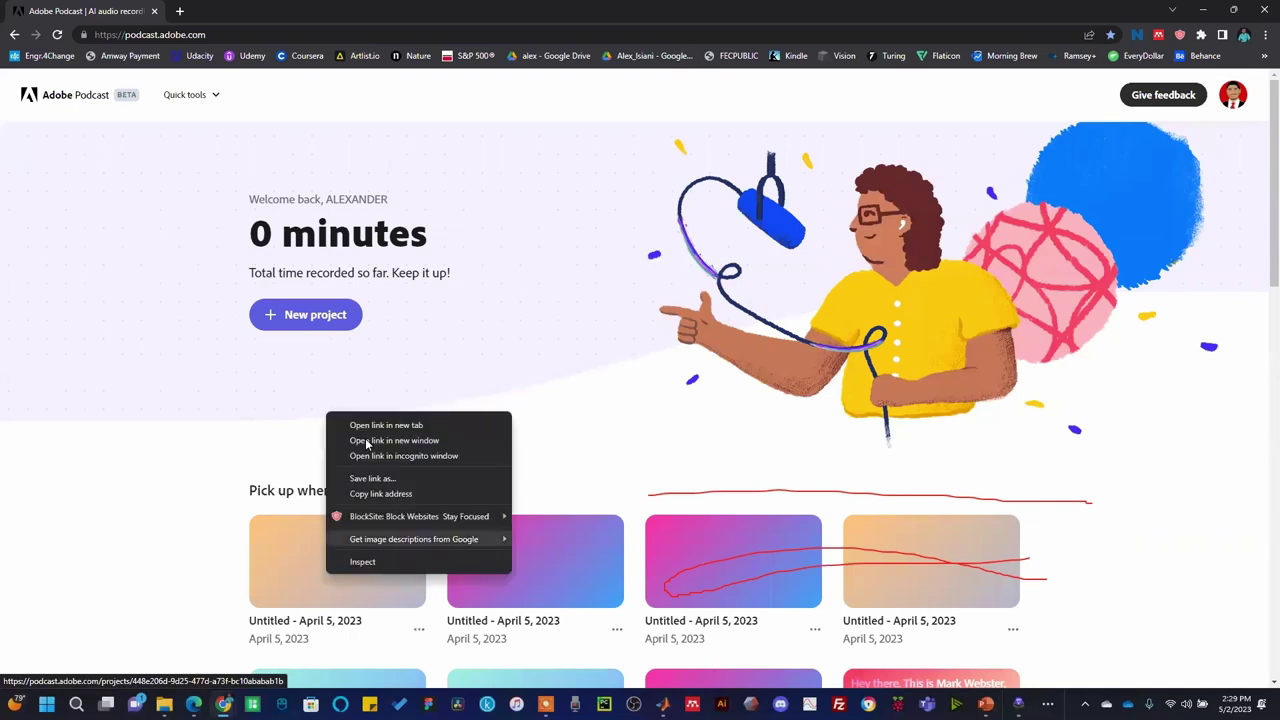
key("Escape")
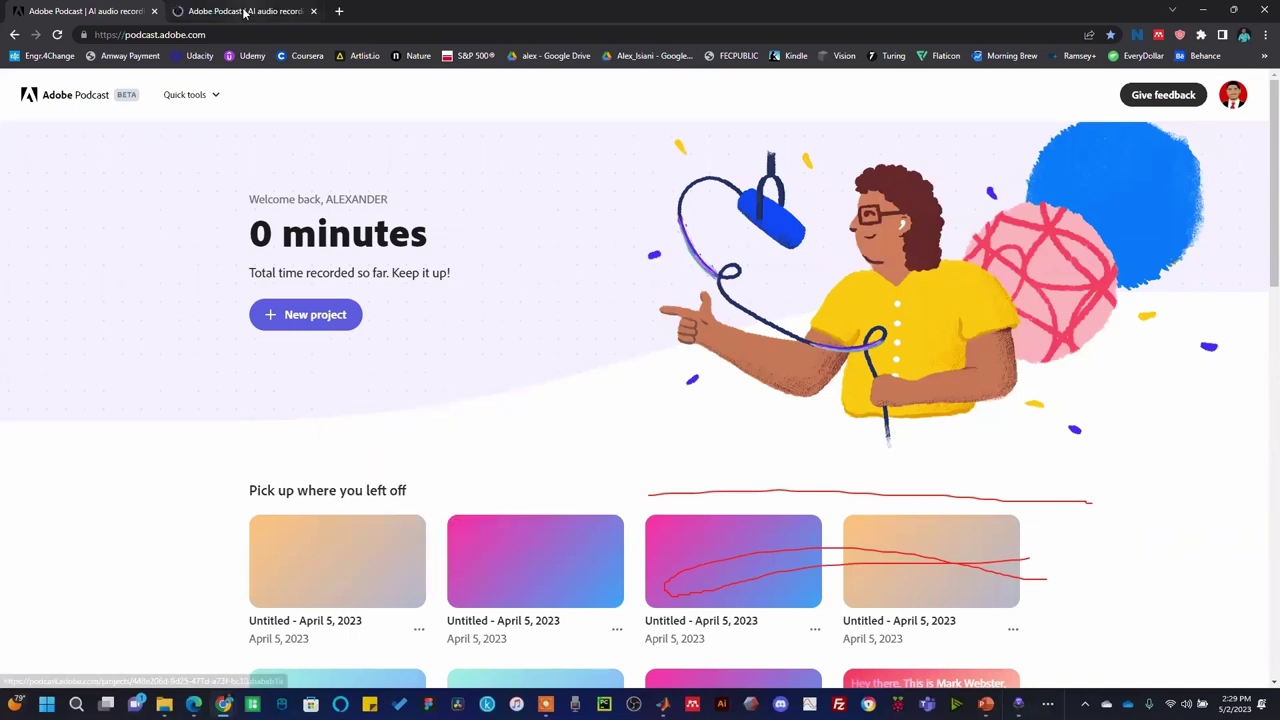
left_click(245, 11)
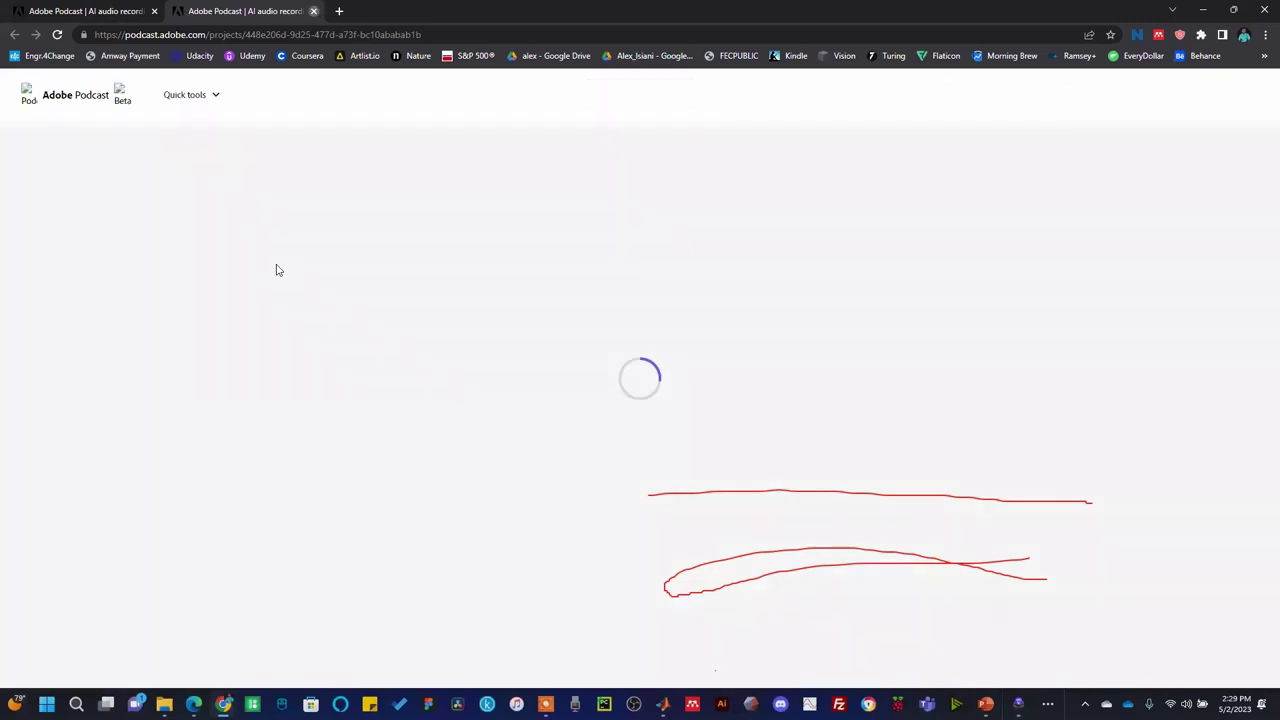
key("ctrl+w")
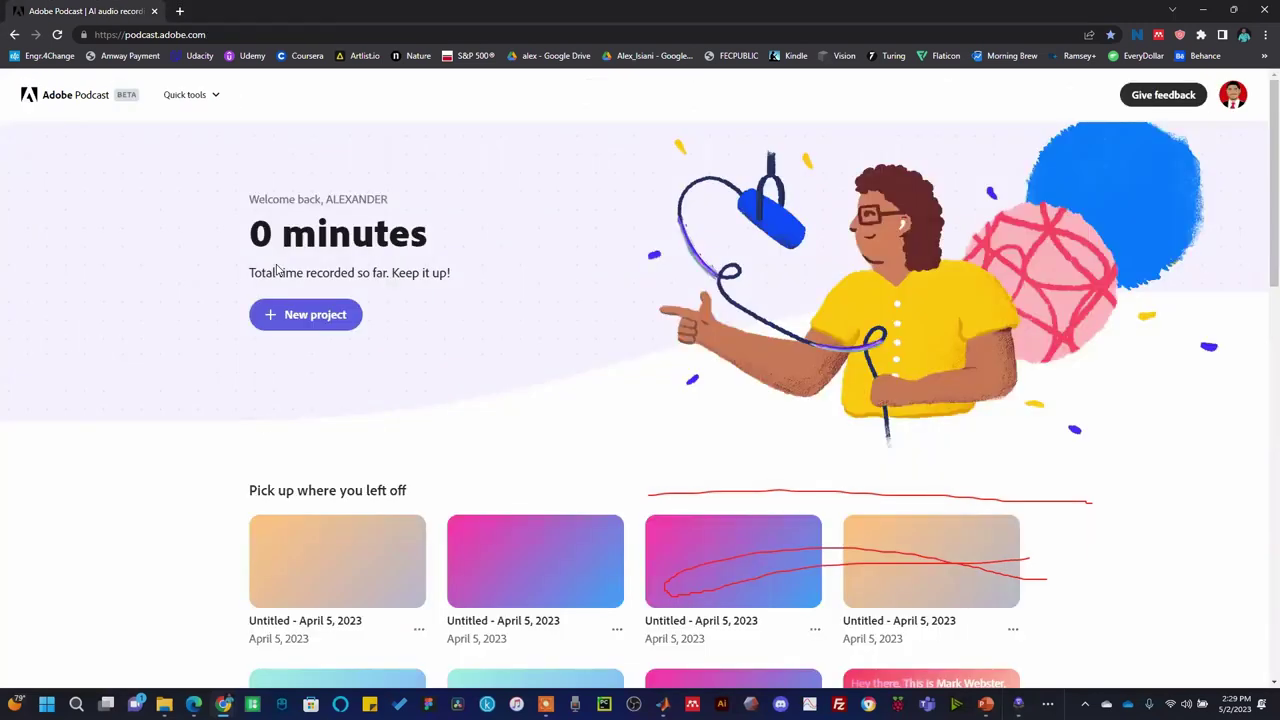
Step: Create a new Adobe Podcast project and show its music collections
left_click(325, 318)
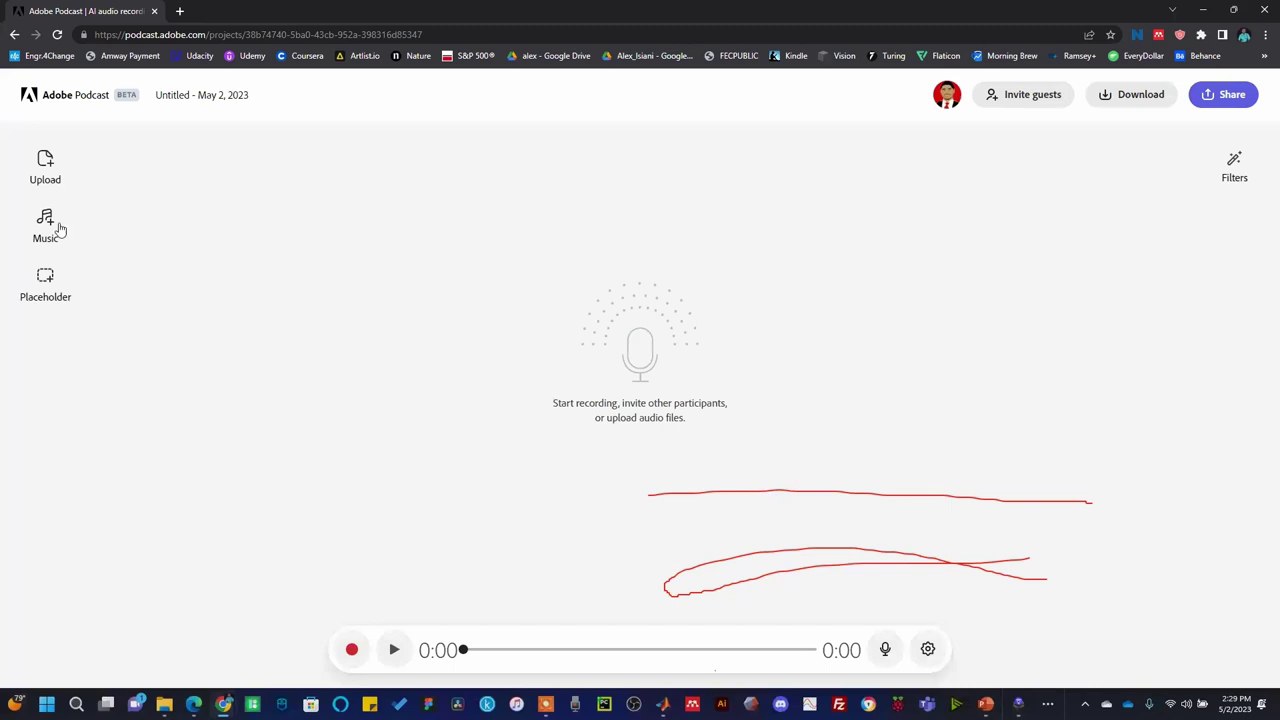
left_click(54, 229)
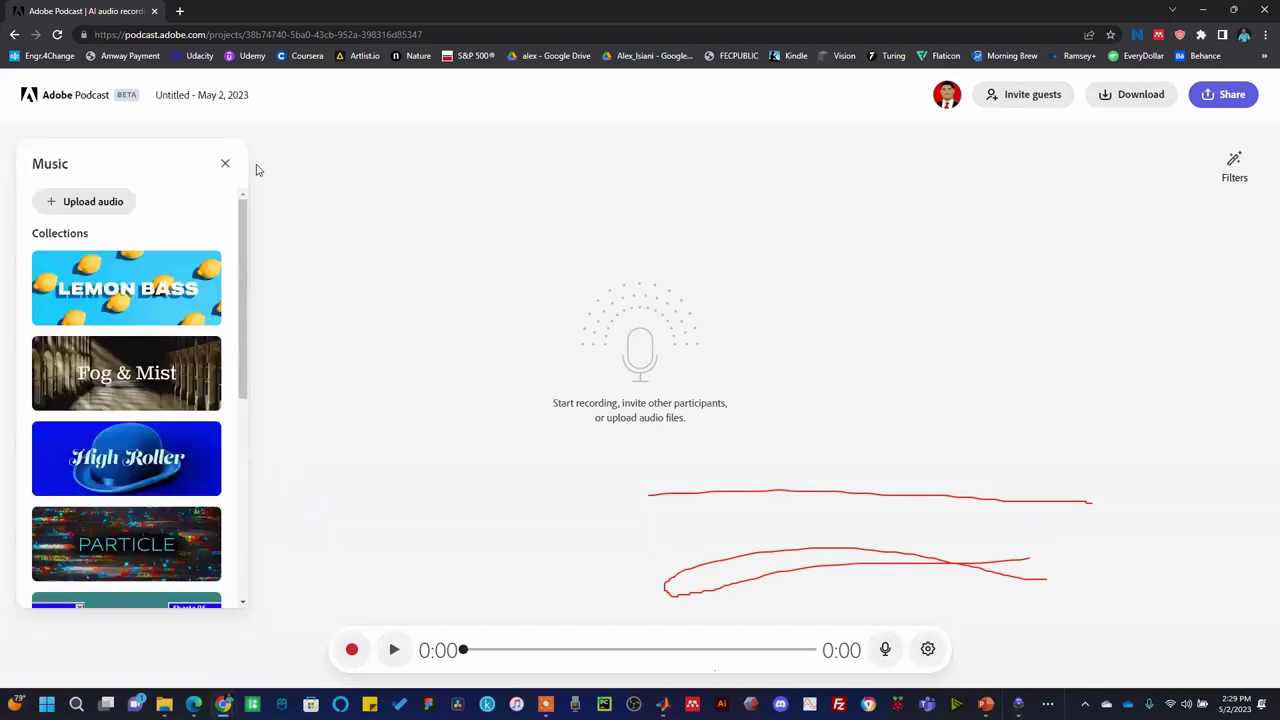
Step: Browse the Videos folder and its Movies subfolders for an audio file to upload, and cancel the file selection
left_click(56, 172)
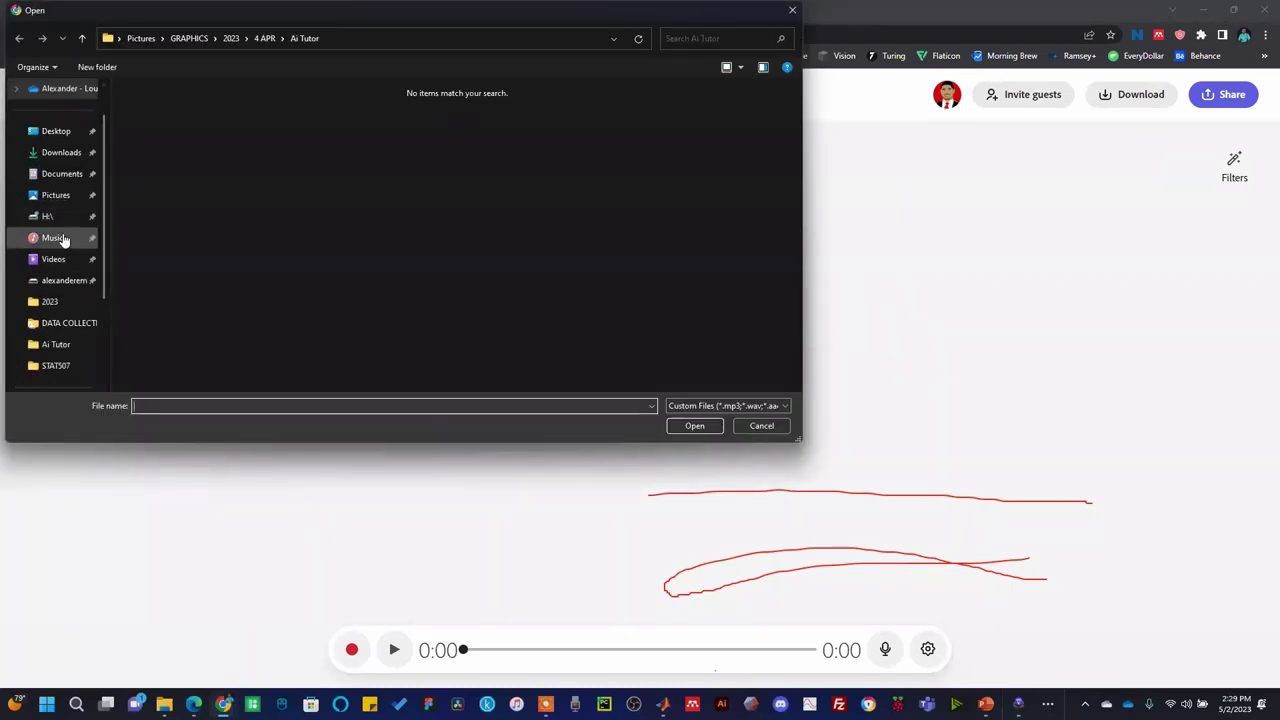
left_click(55, 240)
left_click(62, 261)
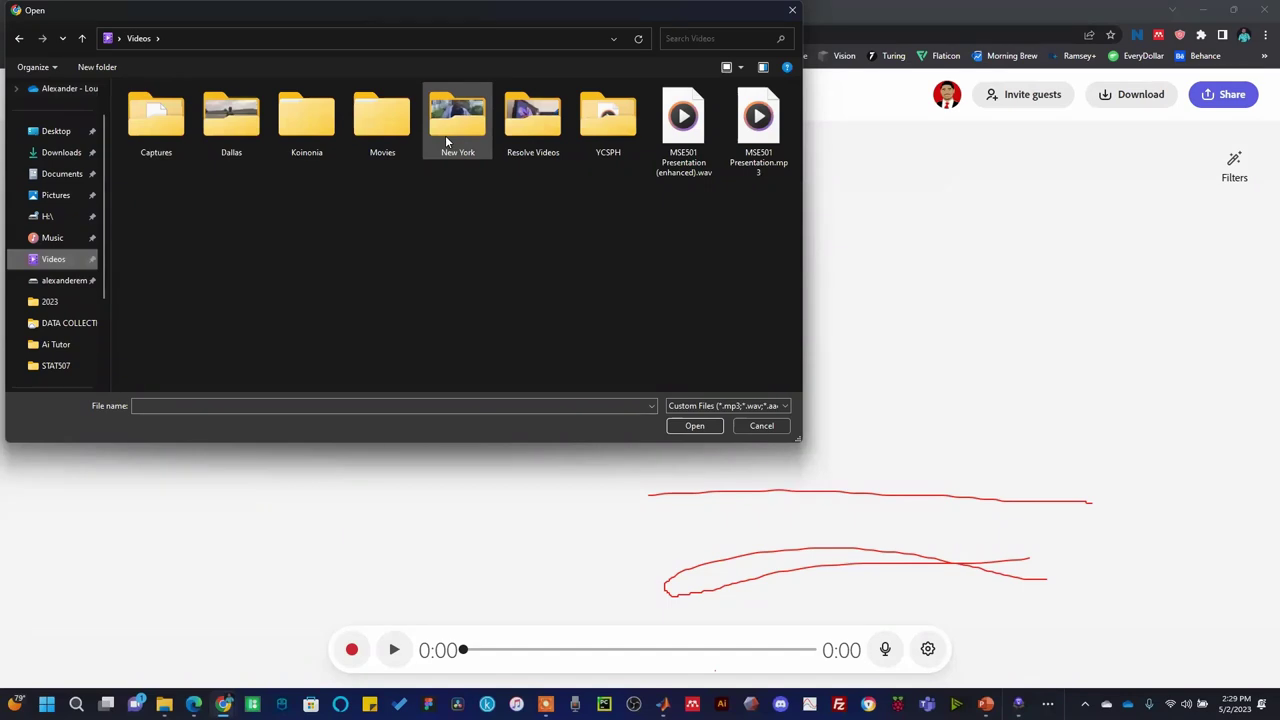
double_click(404, 141)
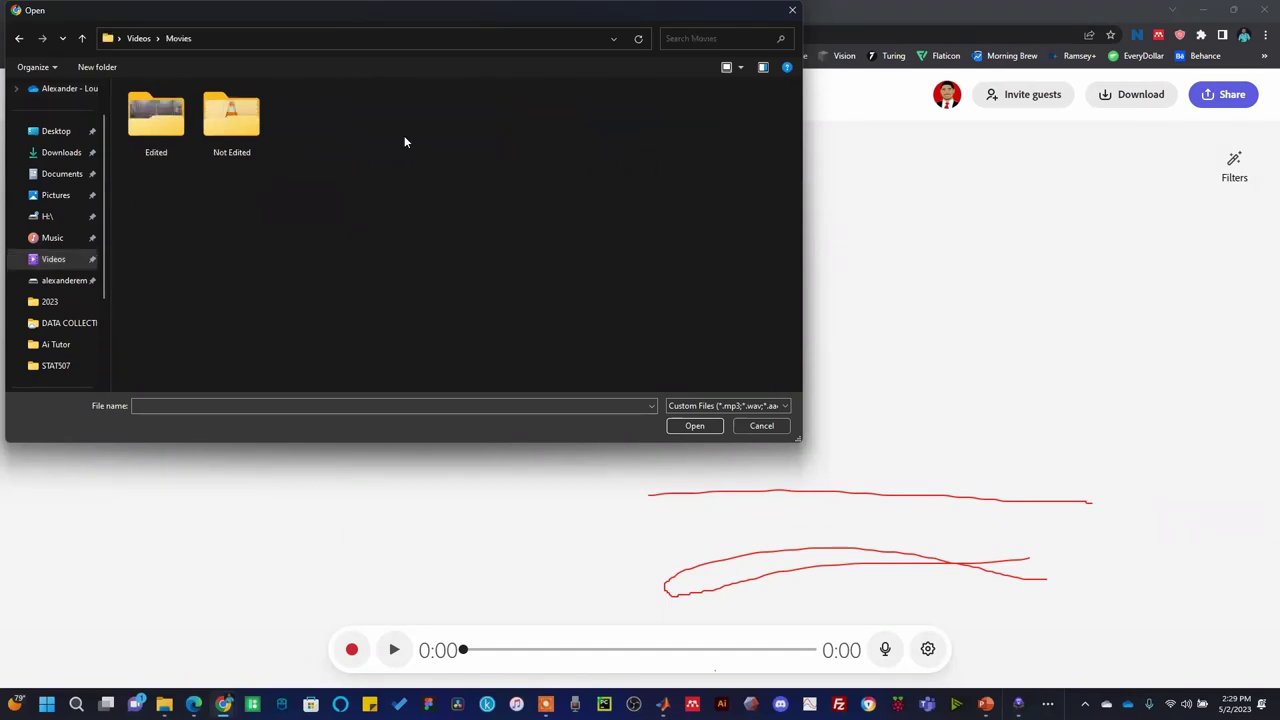
double_click(239, 140)
left_click(180, 38)
double_click(172, 95)
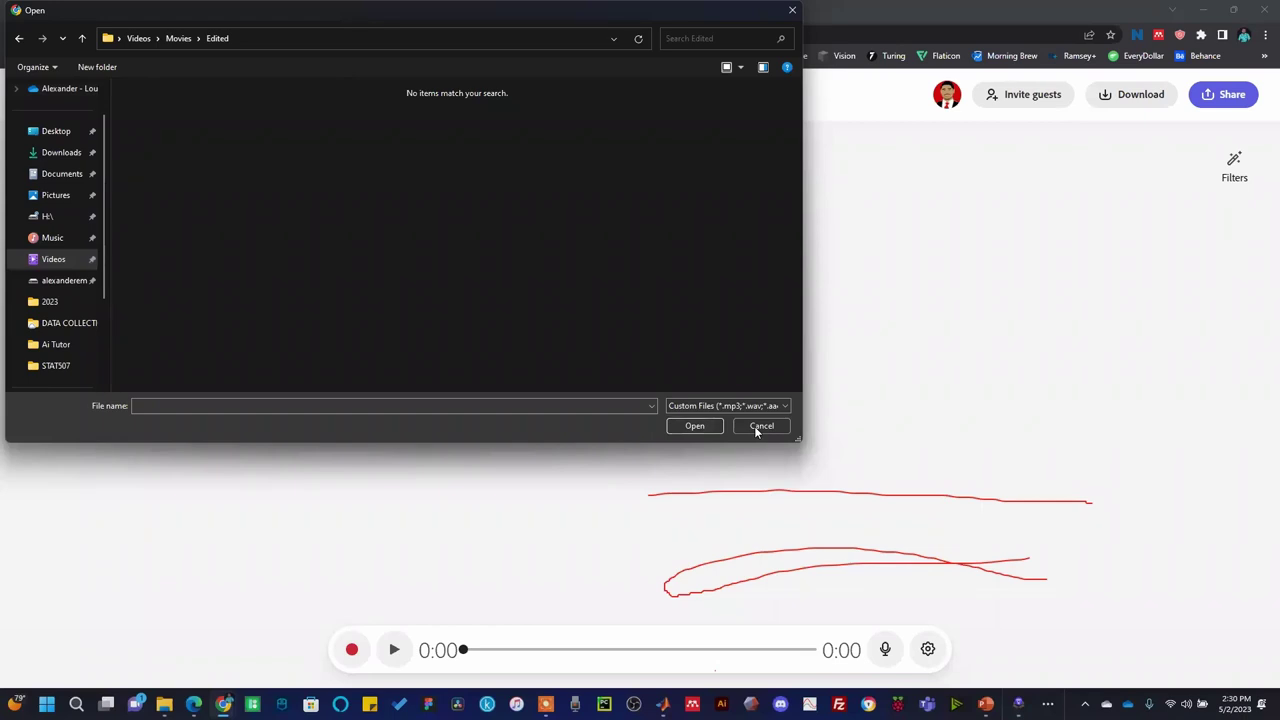
left_click(757, 430)
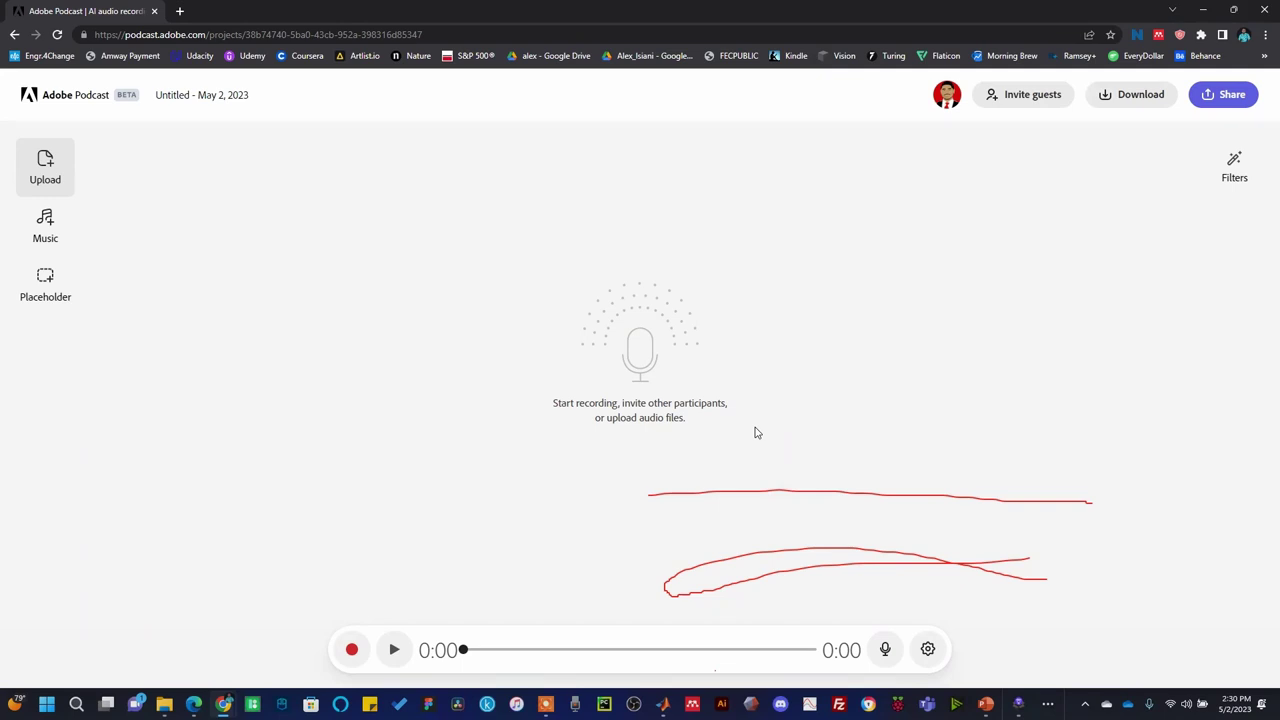
Step: Show the Soundraw slide in PowerPoint and generate tracks with the Angry mood on the Soundraw website in Chrome
key("alt+Tab")
left_click(101, 576)
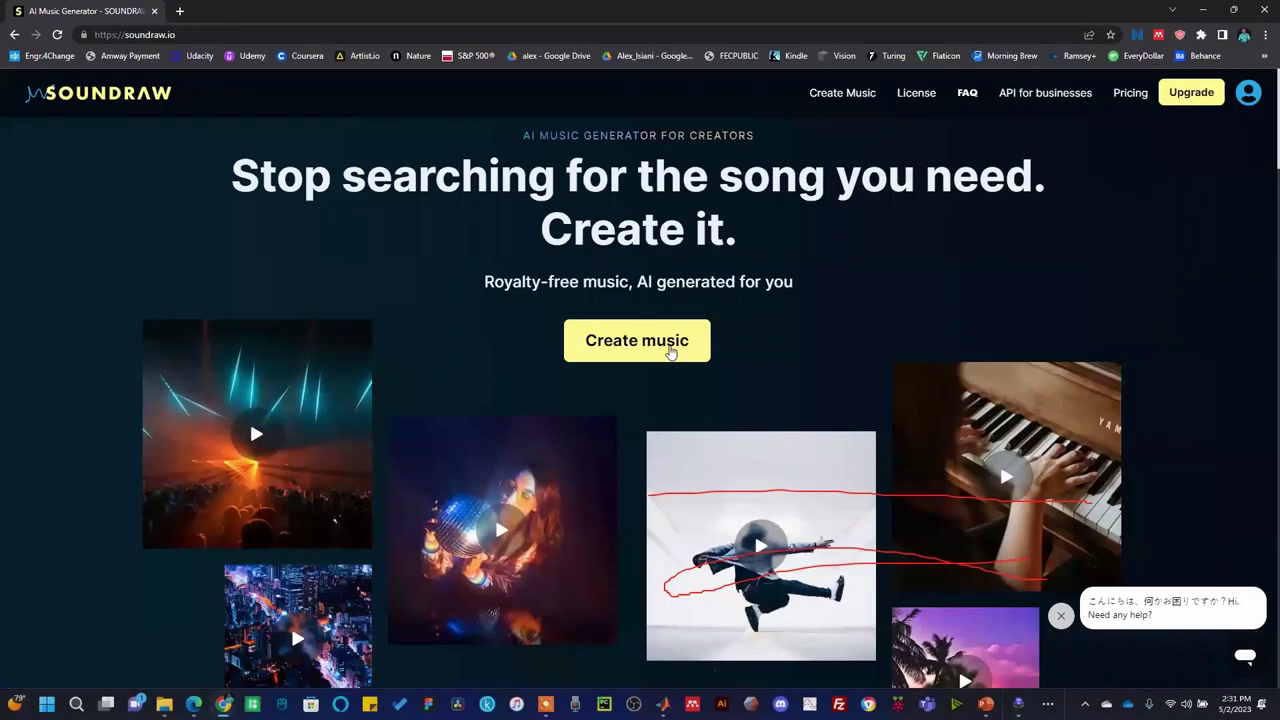
left_click(216, 434)
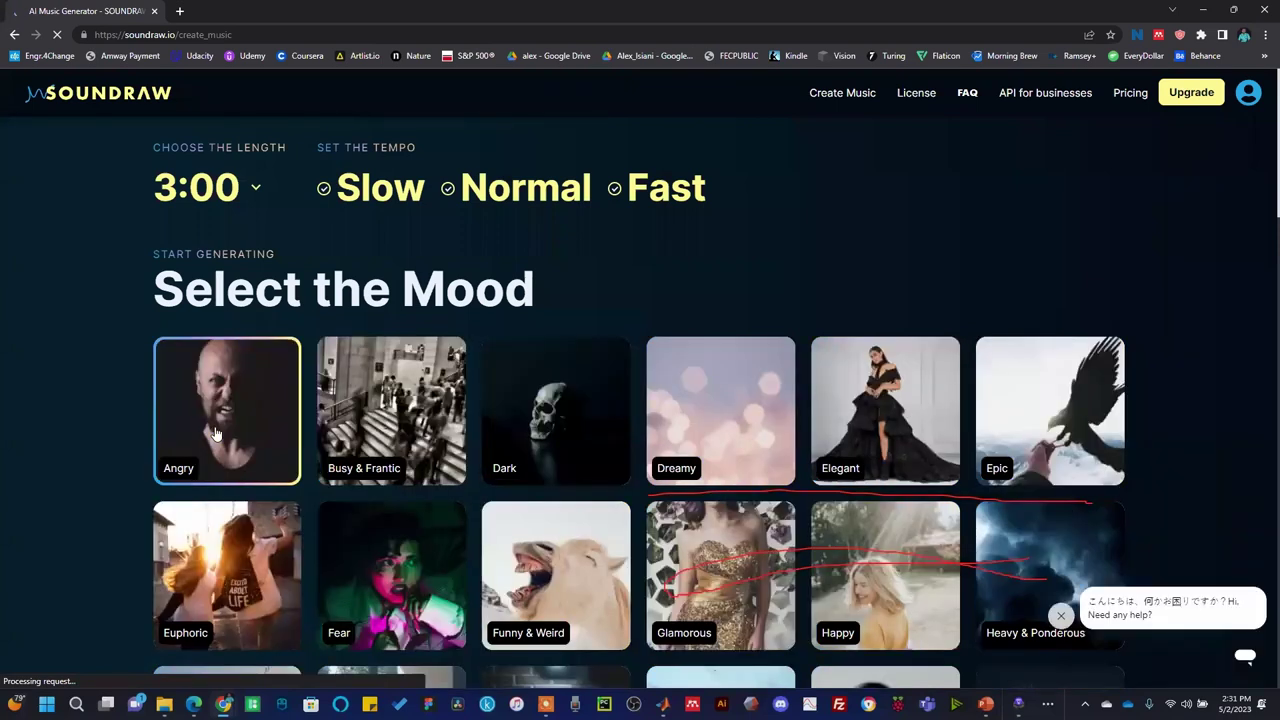
left_click(215, 432)
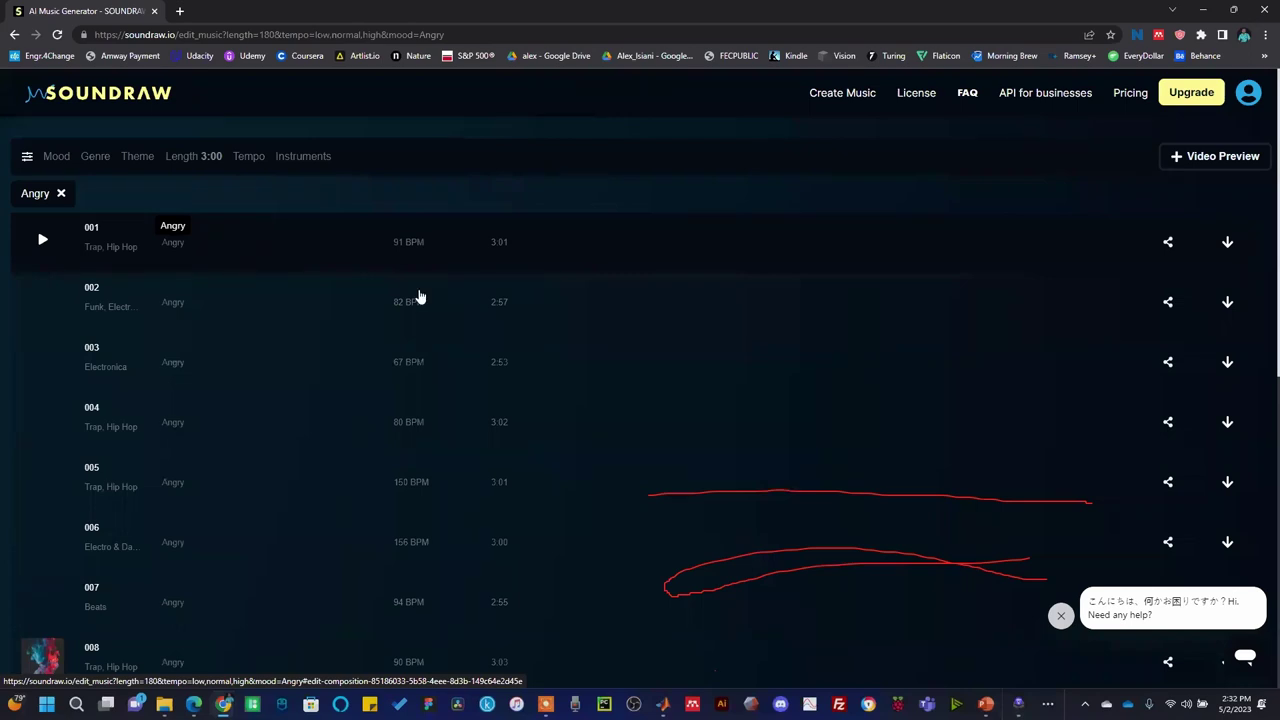
left_click(1170, 703)
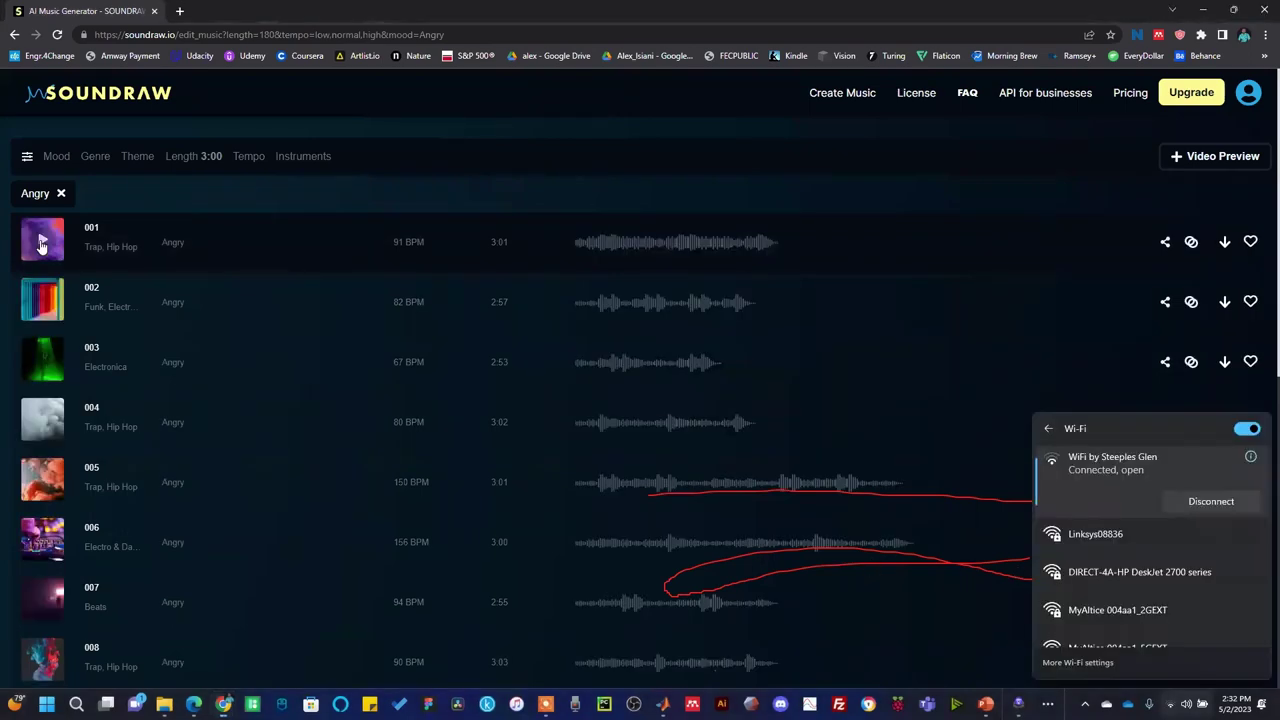
Step: Play track 001, set its energy to High at 0:10, Medium at 1:13 and Very High at 0:31, and stop playback
left_click(42, 245)
left_click(225, 430)
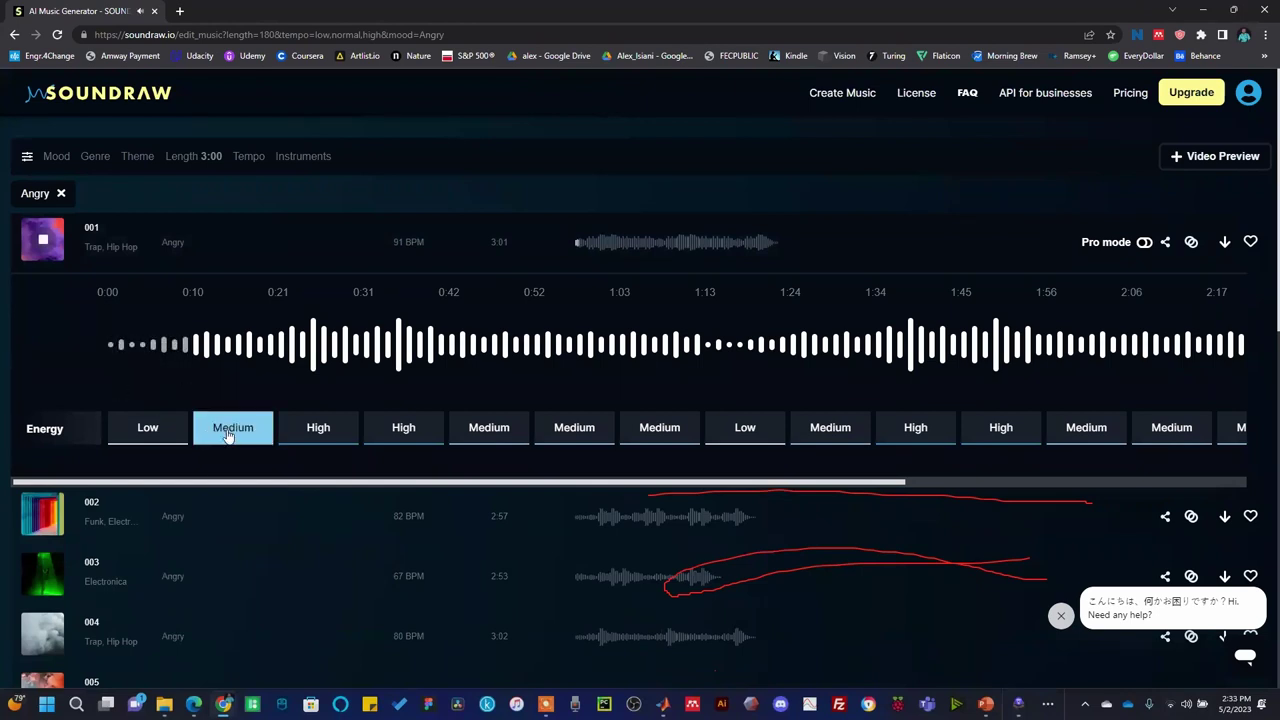
left_click(228, 432)
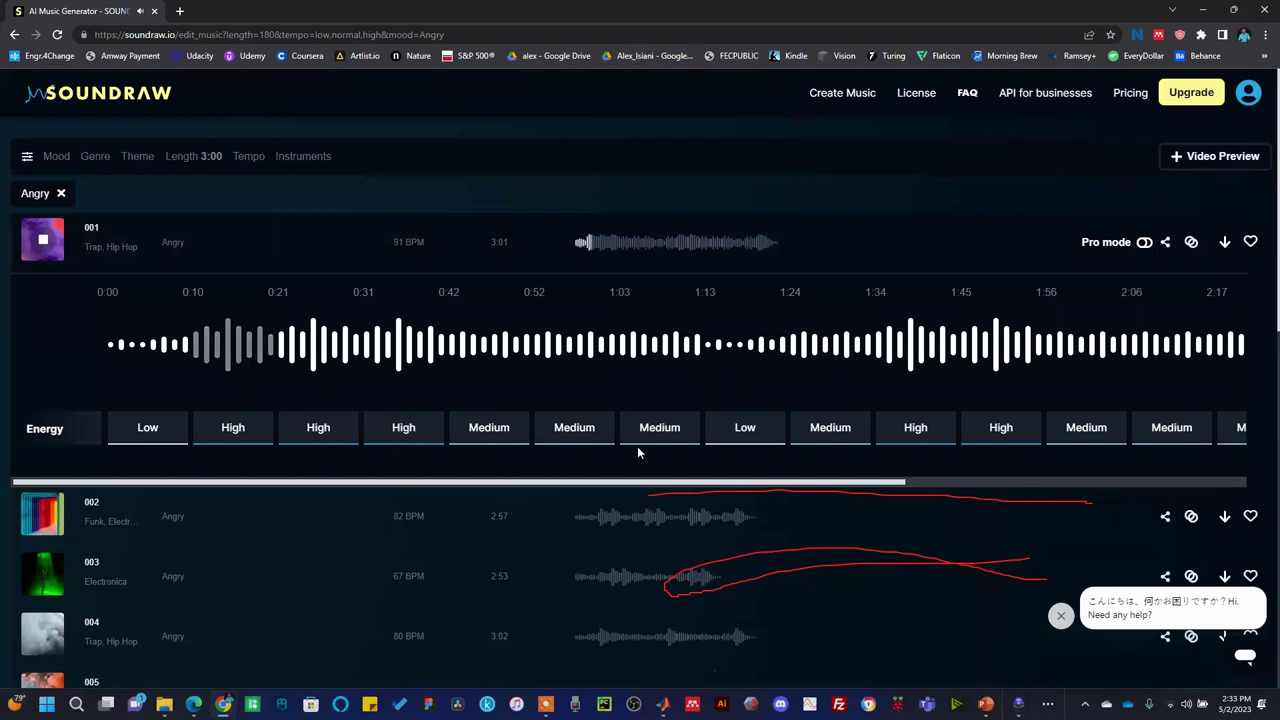
left_click(744, 428)
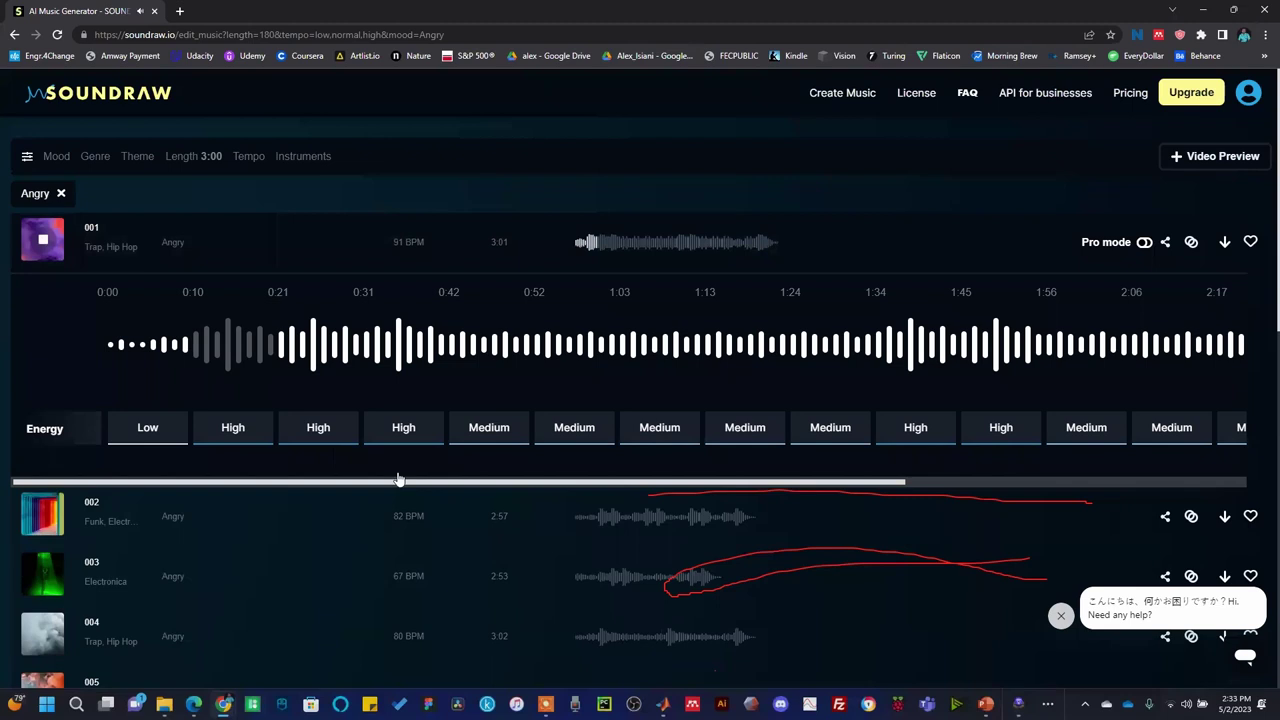
left_click(390, 434)
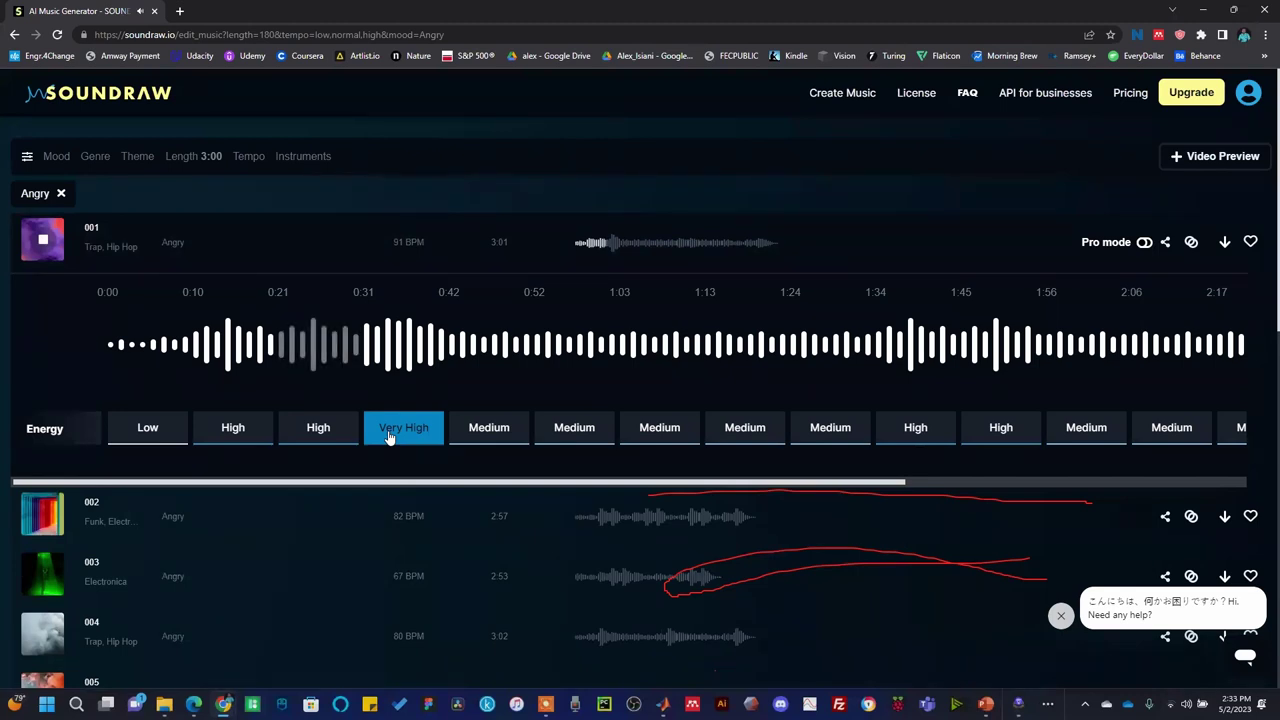
left_click(47, 248)
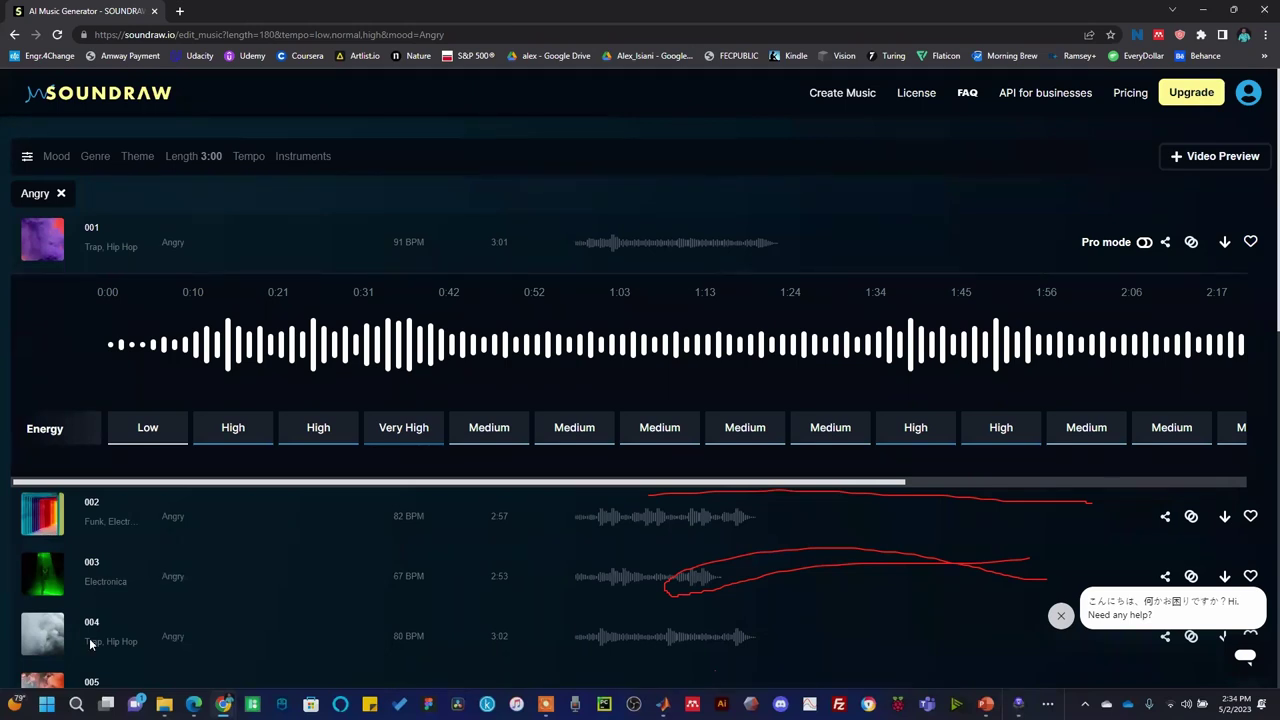
Step: Switch to PowerPoint, show the runway slide, and close the browser window with Runway's AI Magic Tools page
key("alt+Tab")
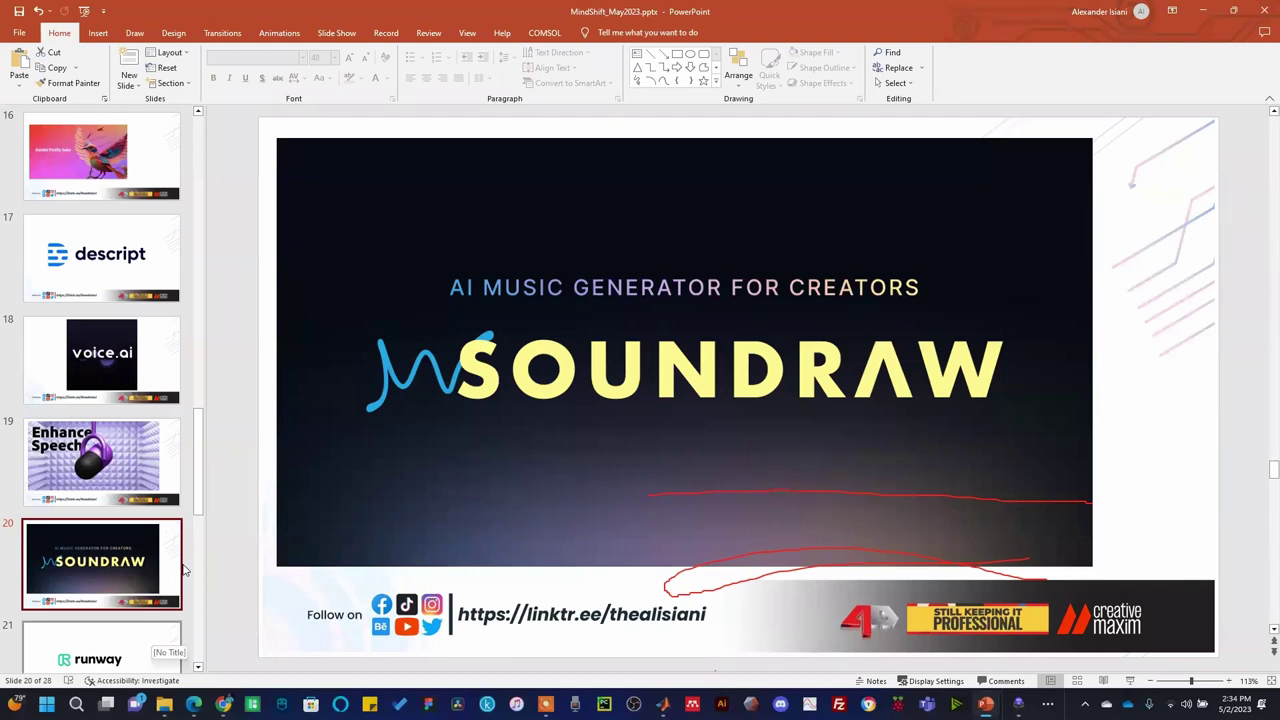
key("Down")
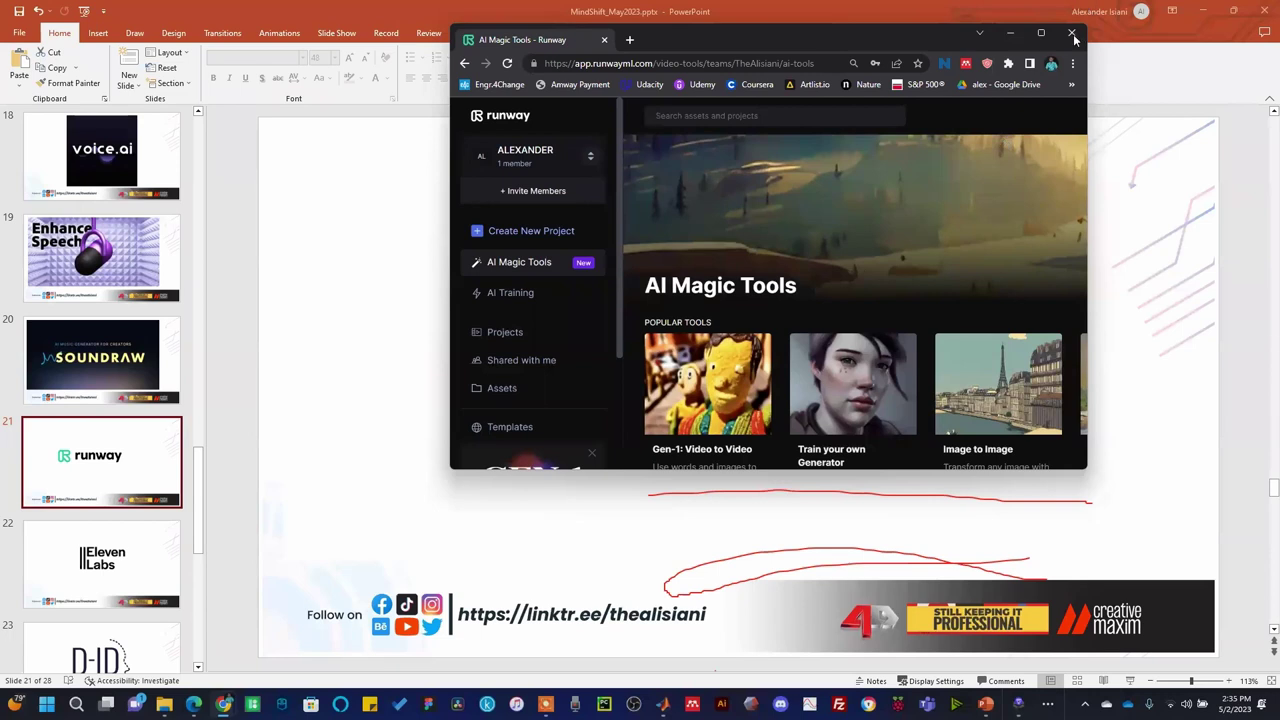
left_click(1092, 76)
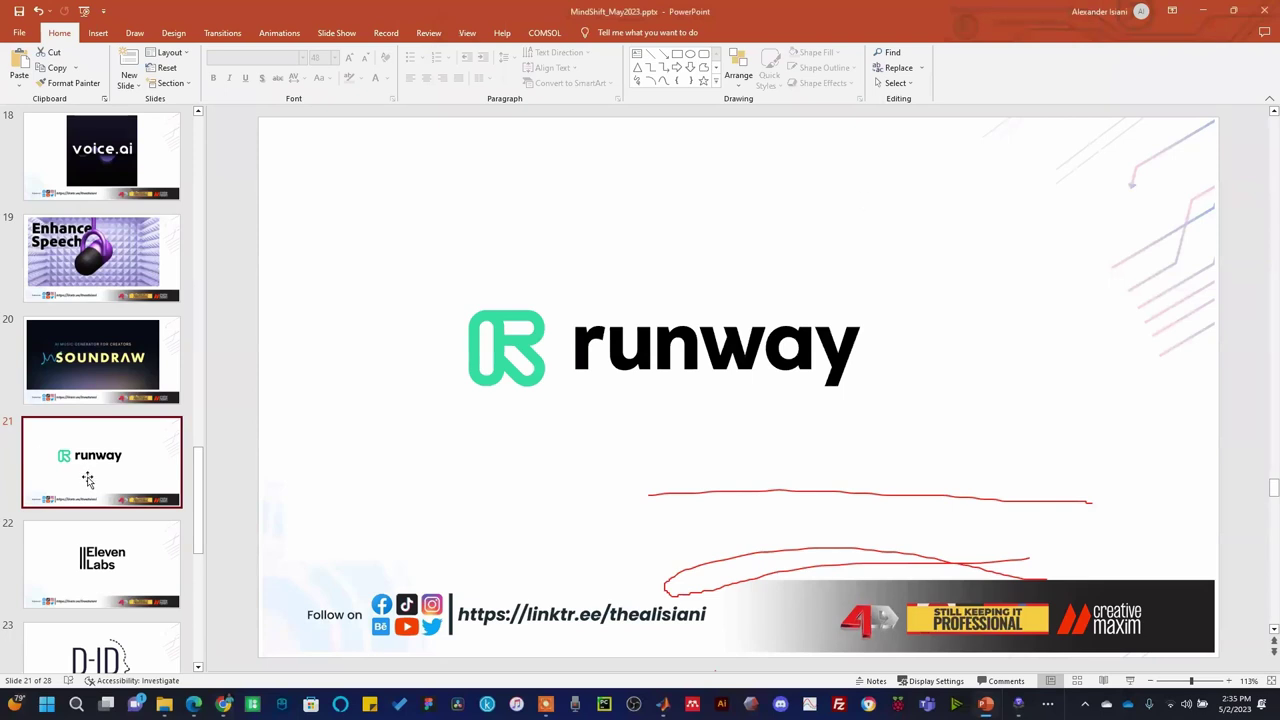
Step: Show the Eleven Labs slide and open the ElevenLabs Speech Synthesis page in a full-size Chrome window
left_click(91, 580)
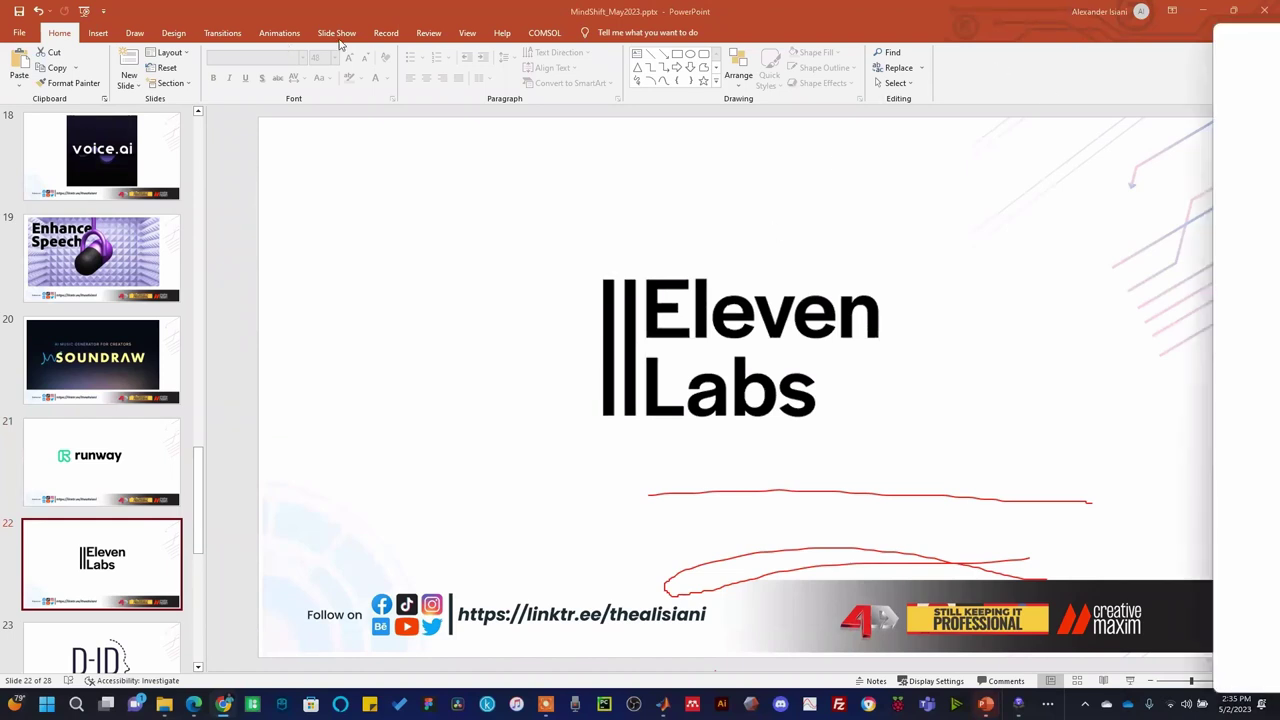
left_click(834, 23)
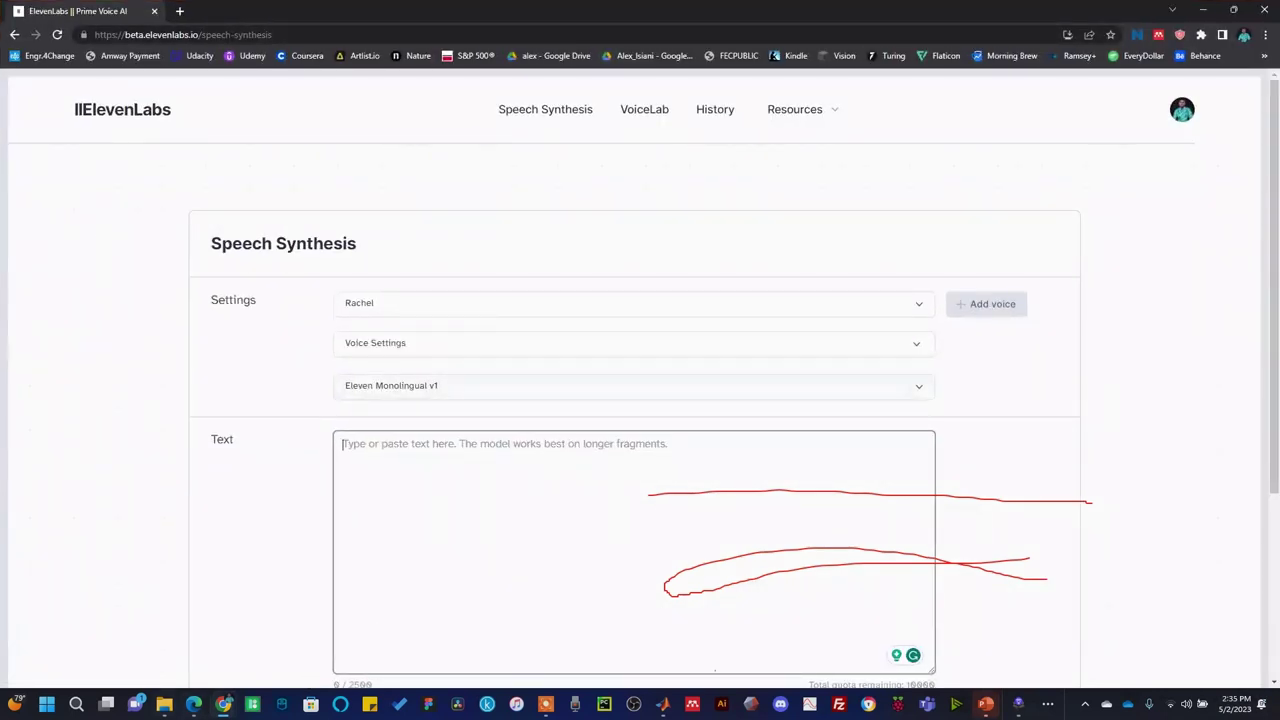
mouse_move(164, 704)
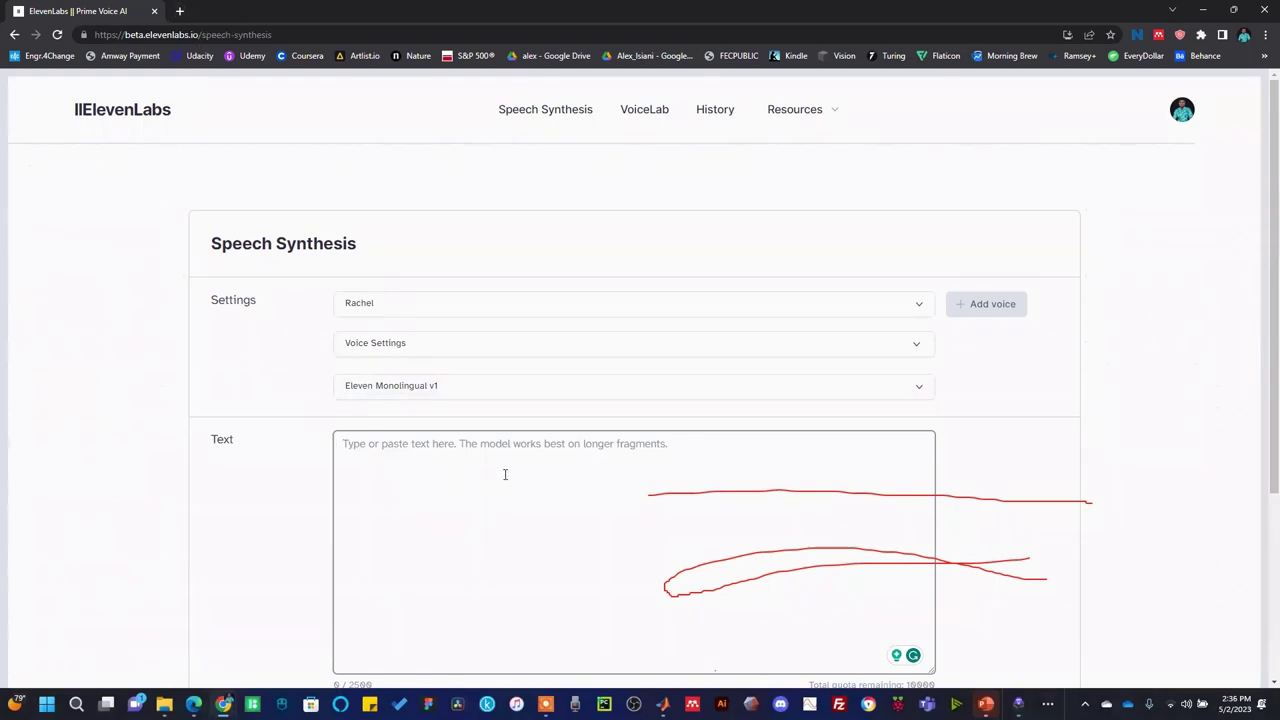
Step: Open Facebook in a new browser tab and go to the account's own profile page
left_click(181, 10)
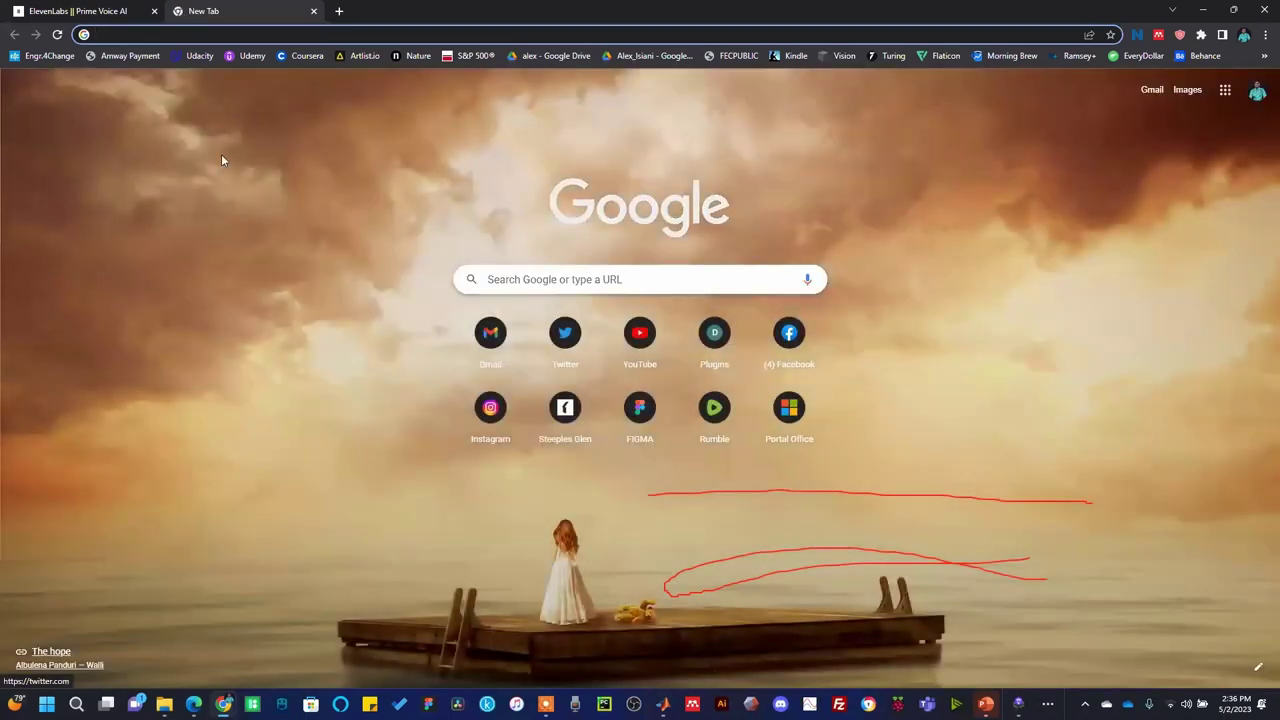
left_click(789, 332)
left_click(83, 8)
left_click(252, 8)
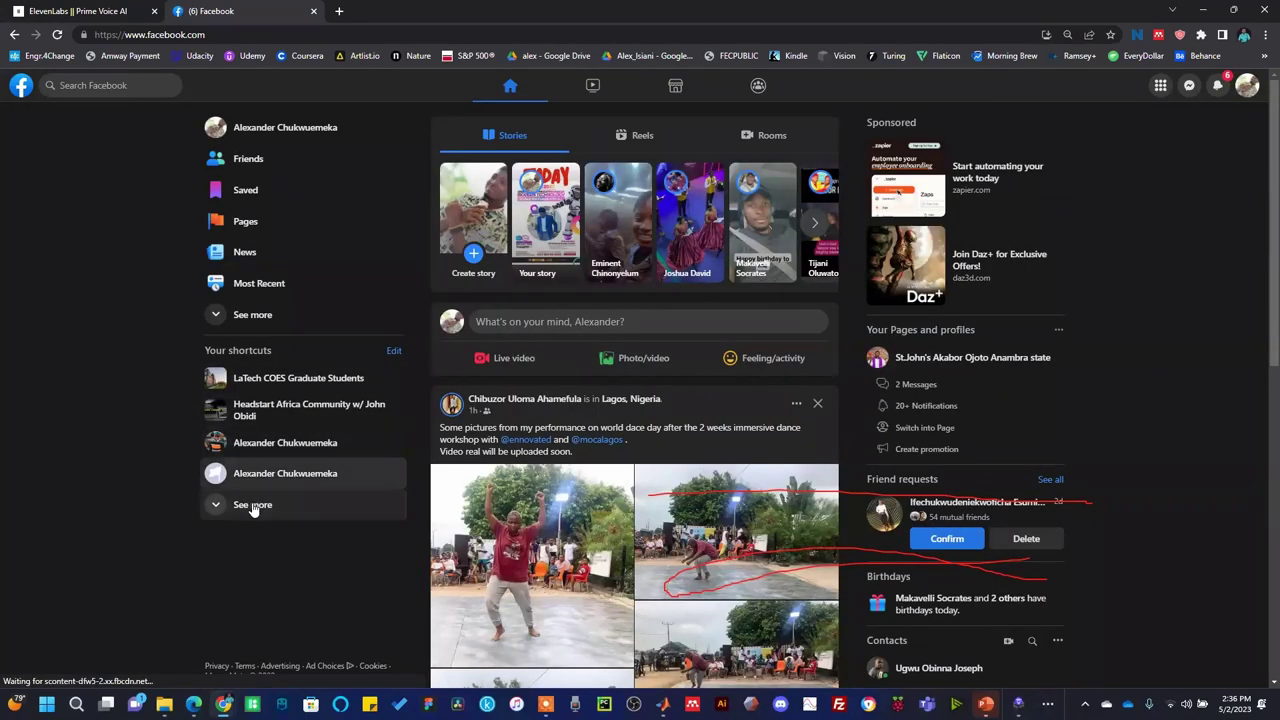
left_click(250, 130)
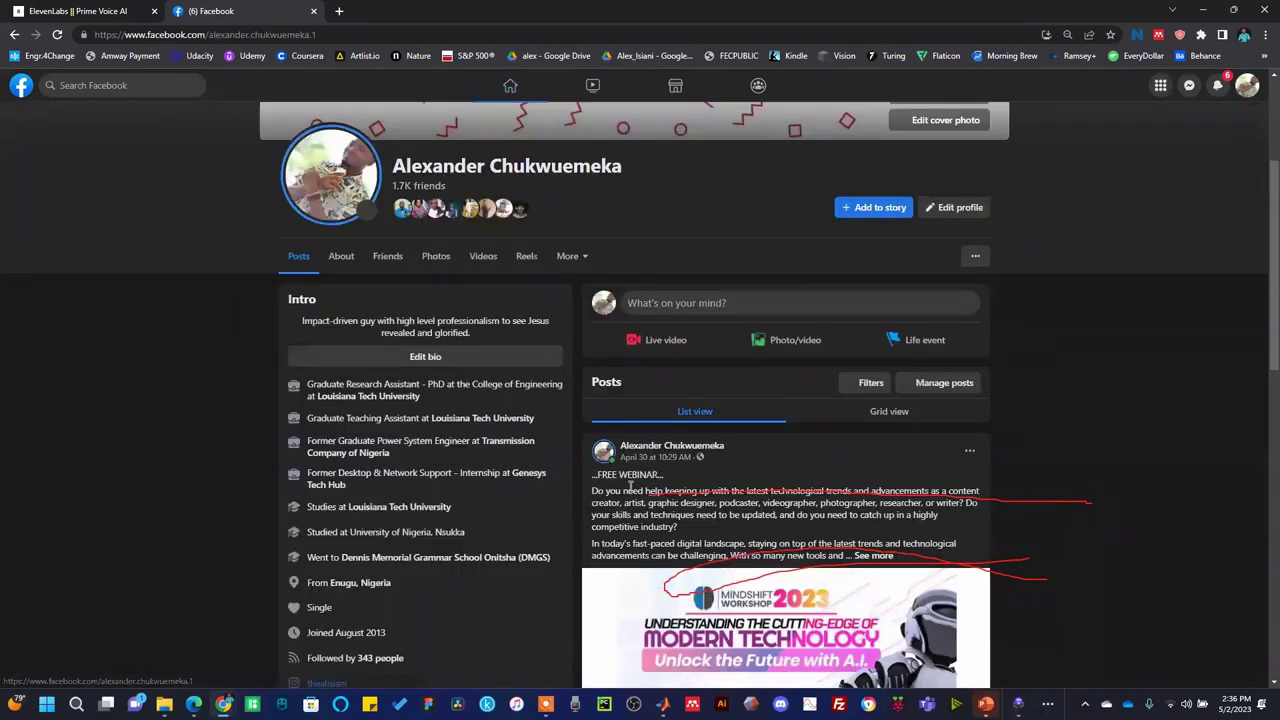
Step: Copy the paragraph starting "Do you need help keeping up with the latest technological trends" from the FREE WEBINAR post
left_click_drag(620, 478, 692, 537)
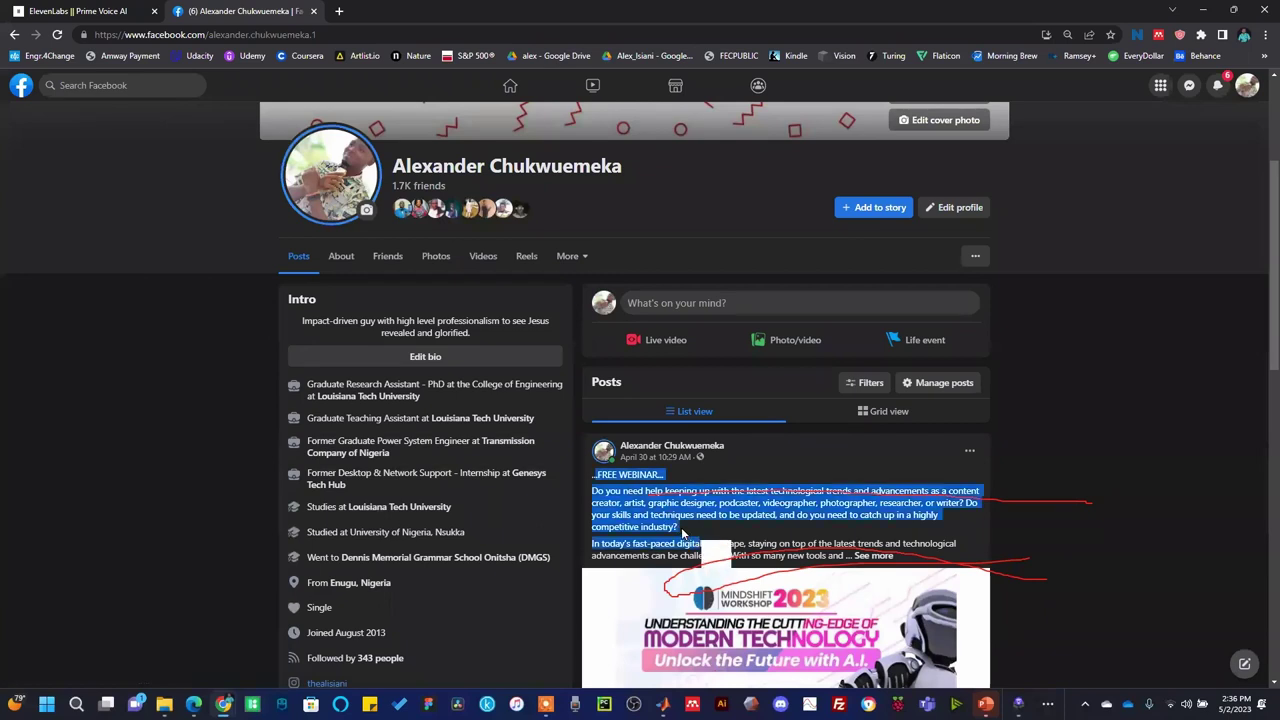
triple_click(632, 509)
key("ctrl+c")
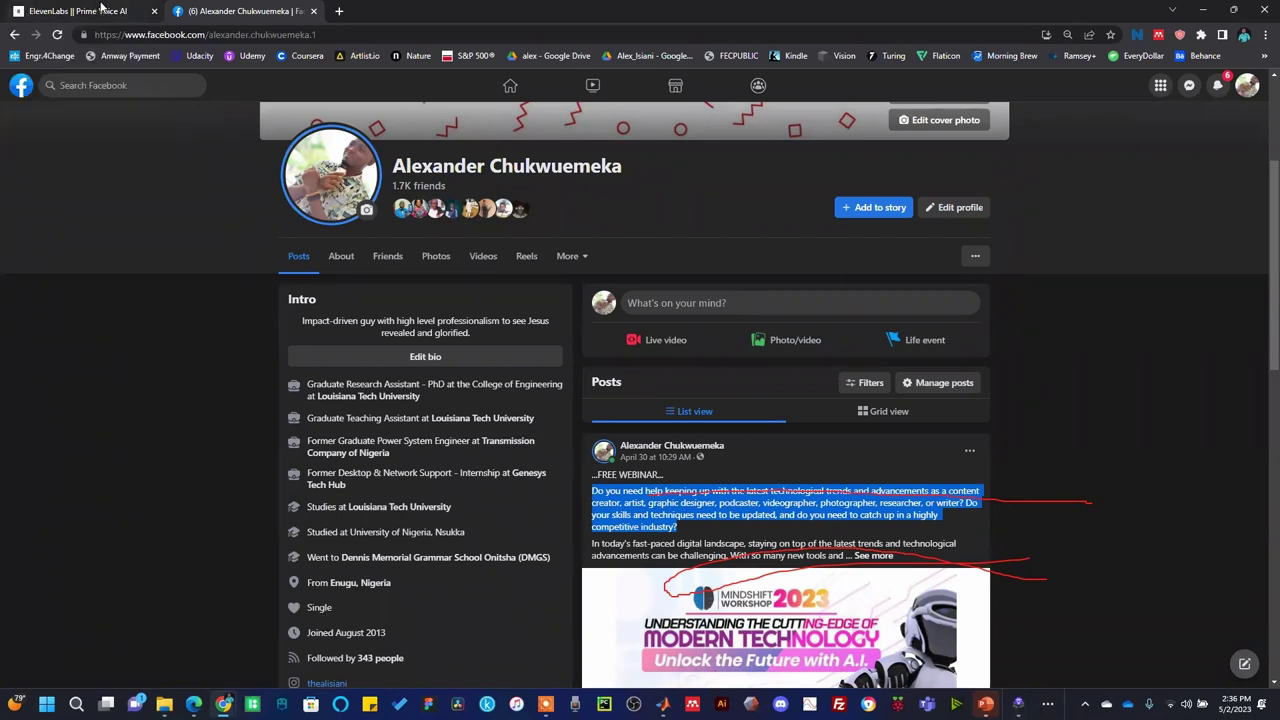
Step: Return to ElevenLabs Speech Synthesis, paste the copied webinar paragraph as the text, and generate its speech with the Rachel voice
left_click(100, 10)
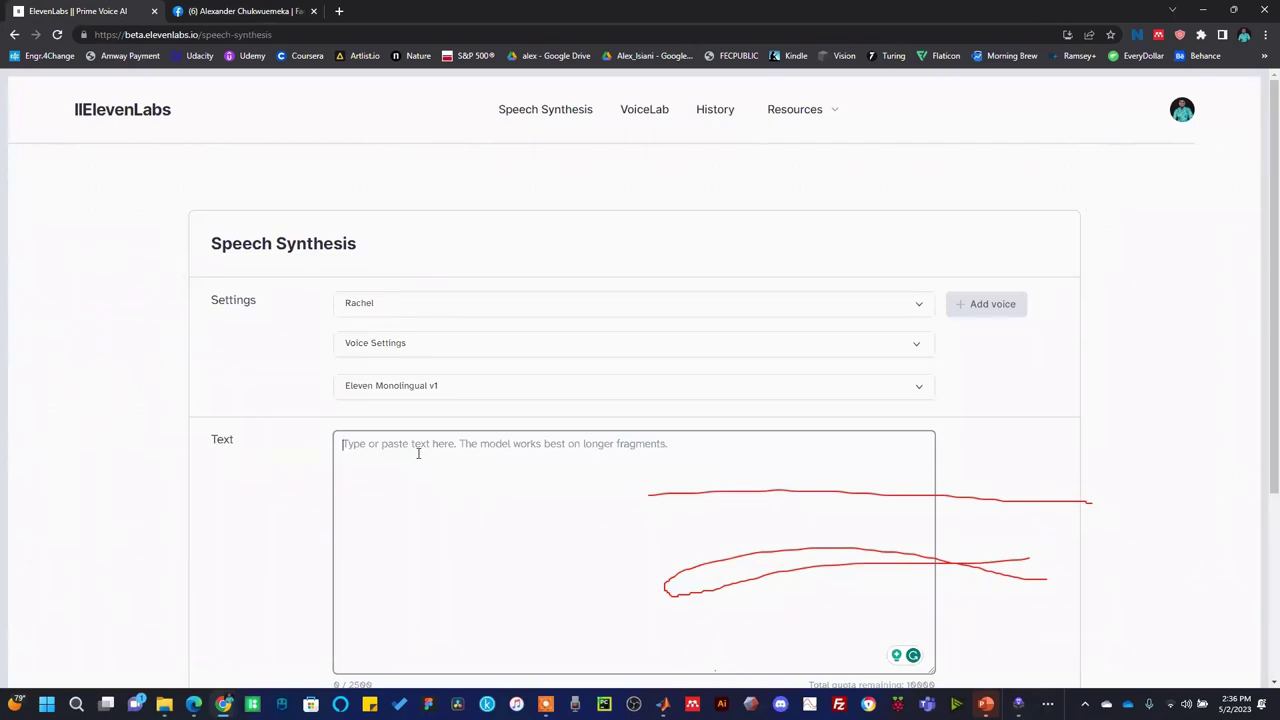
key("ctrl+v")
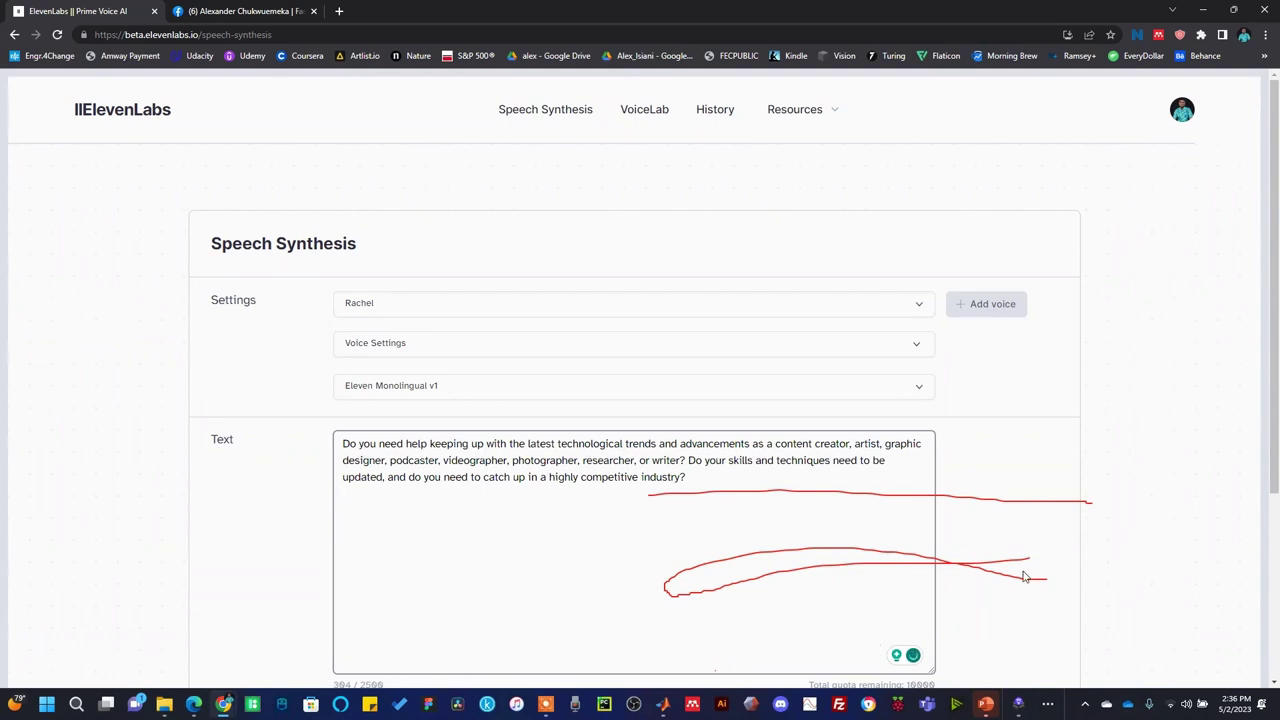
scroll(960, 620, "down", 2)
scroll(960, 597, "down", 2)
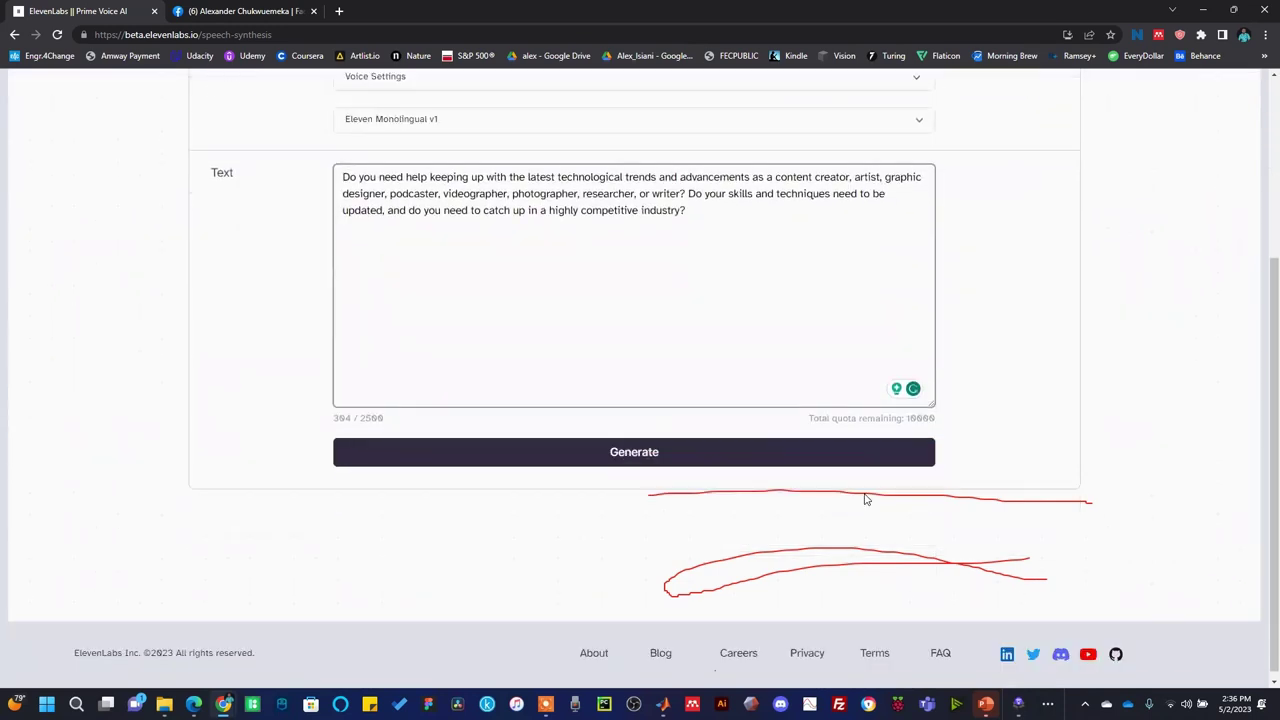
left_click(623, 452)
left_click(631, 460)
left_click(640, 467)
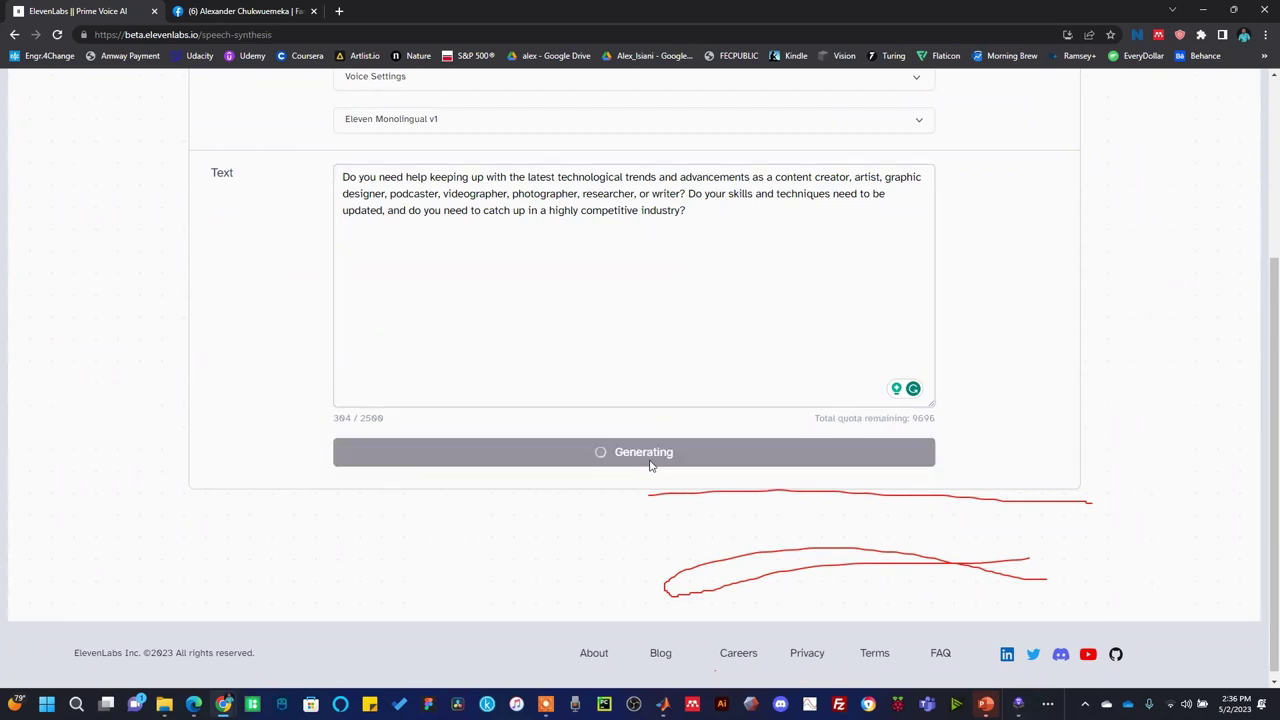
scroll(1049, 352, "up", 1)
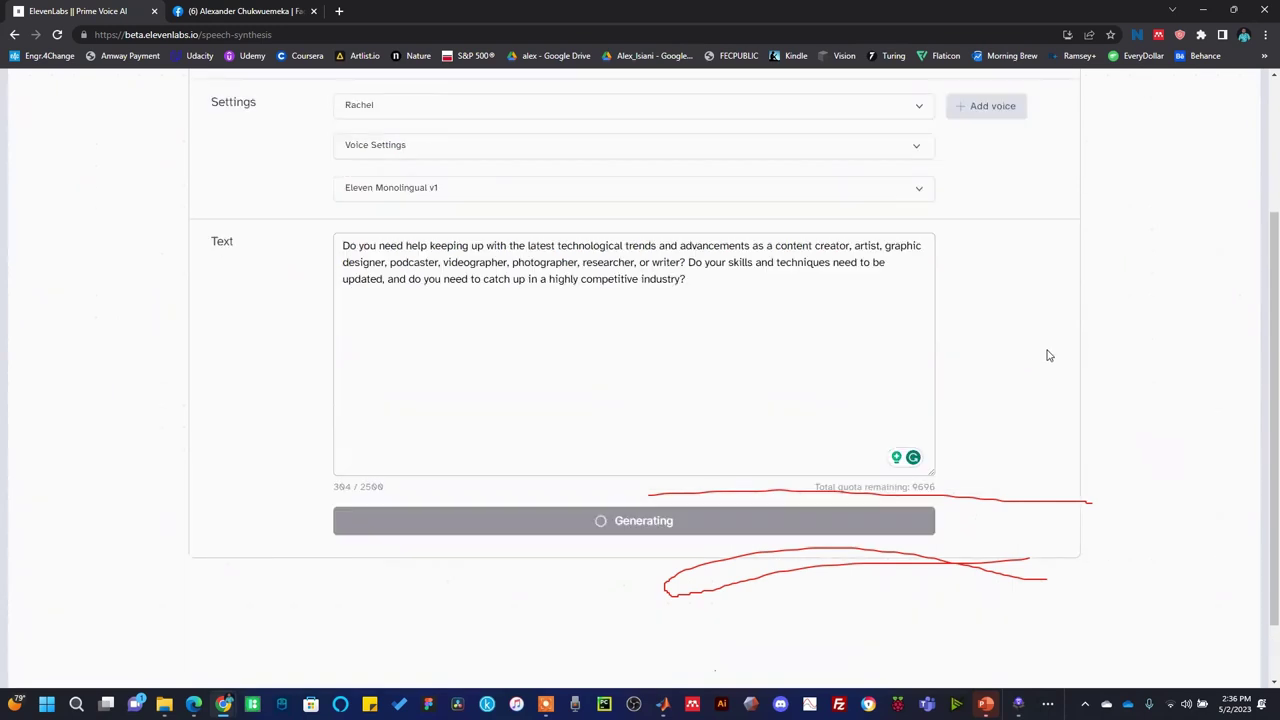
scroll(1049, 355, "up", 2)
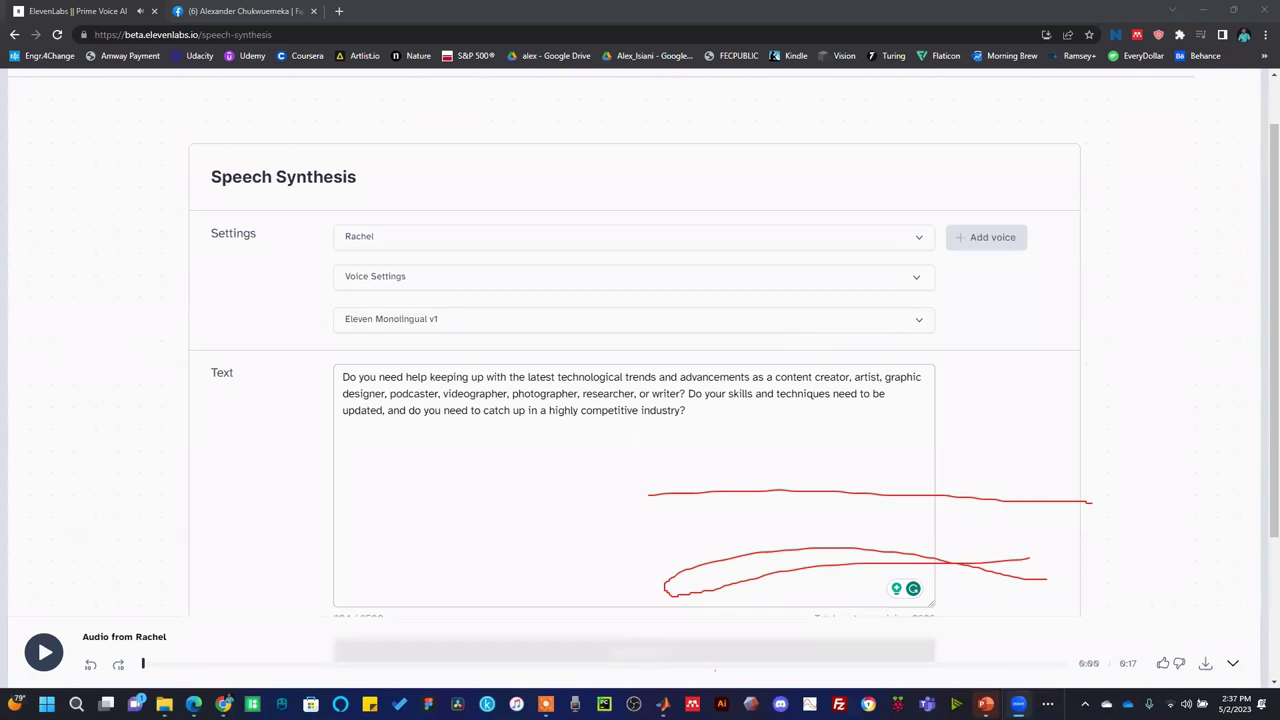
Step: Highlight the maximum character limit shown beneath the Speech Synthesis text, and review the voice settings
scroll(634, 551, "down", 2)
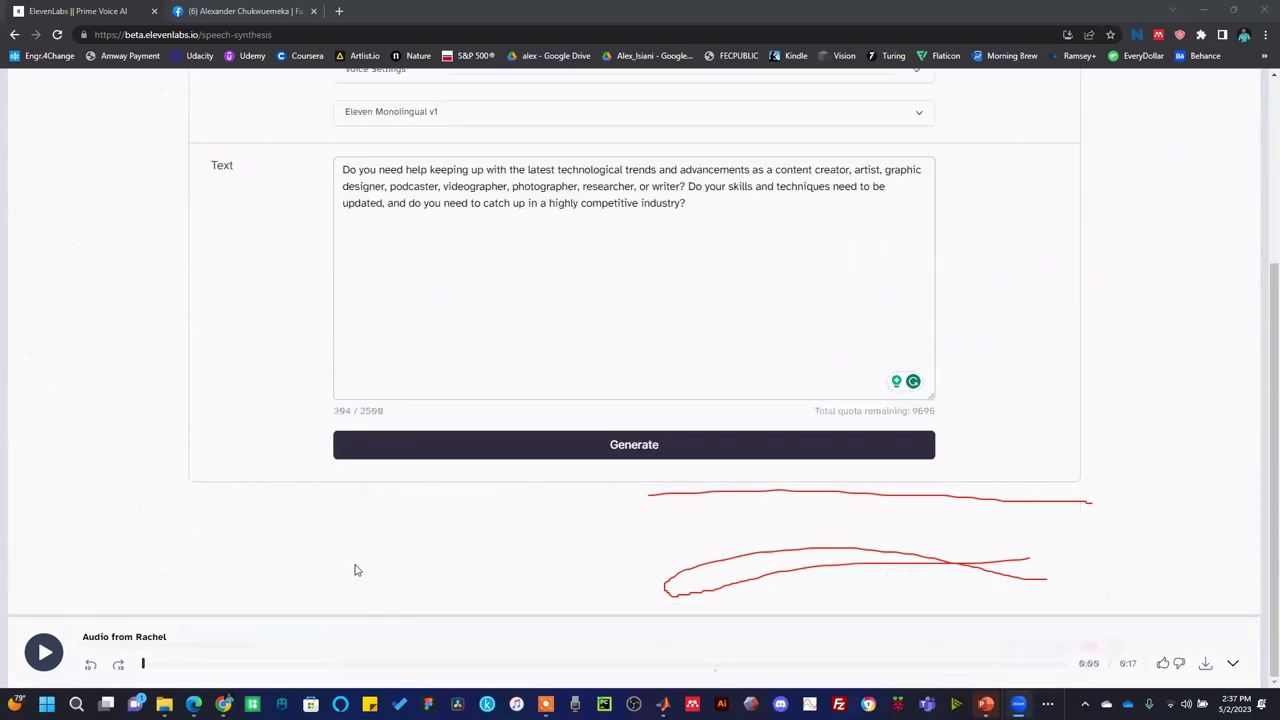
double_click(377, 411)
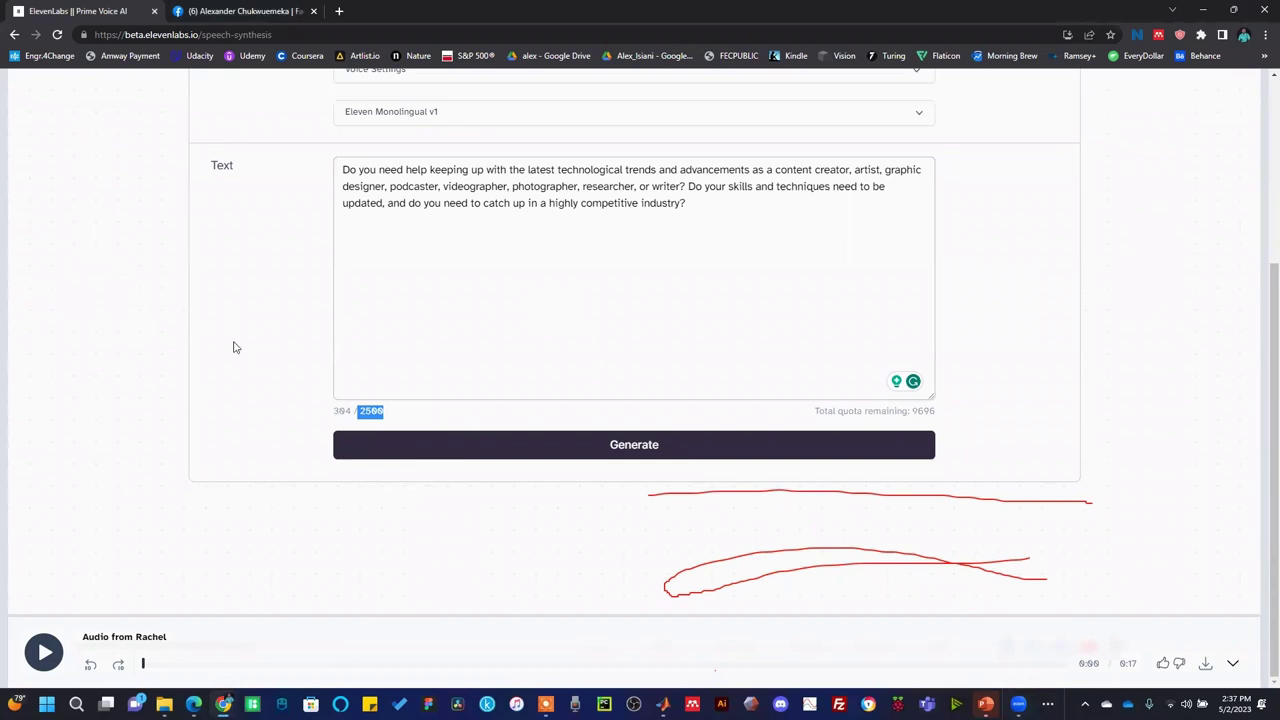
scroll(180, 360, "up", 3)
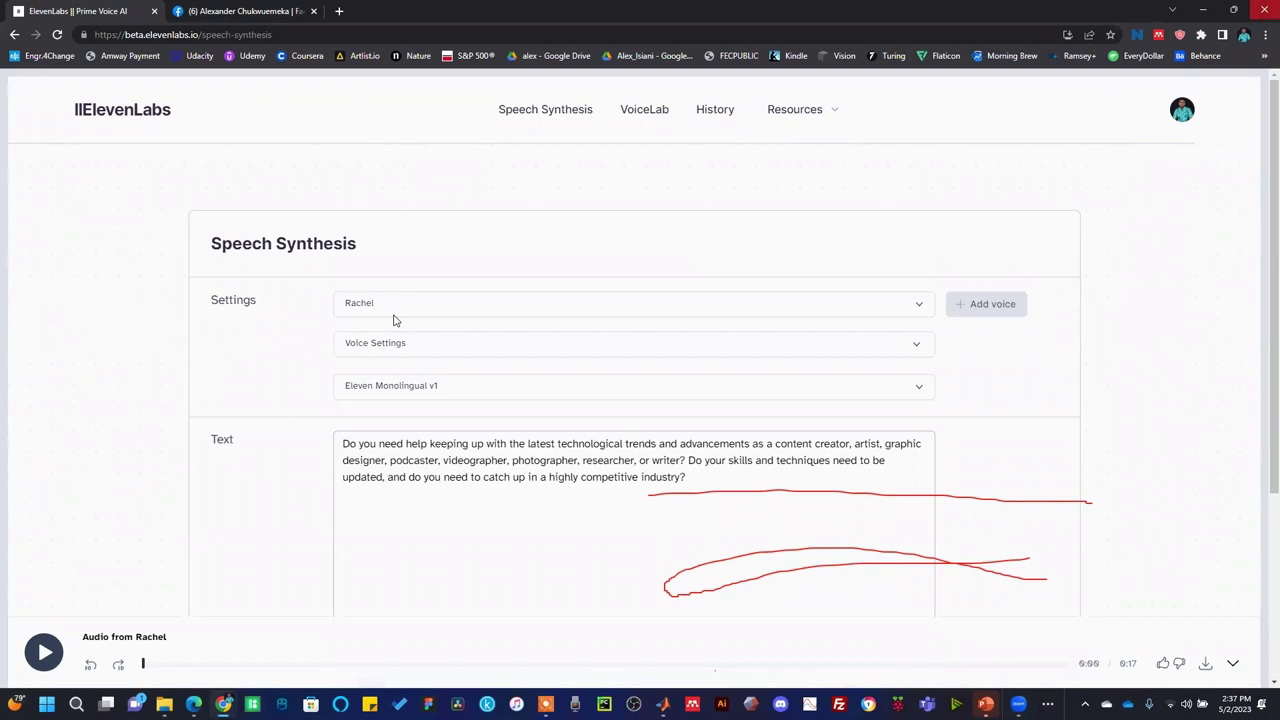
Step: Switch to PowerPoint, start the slide show from the D-ID slide, and adjust the show's display settings
key("alt+Tab")
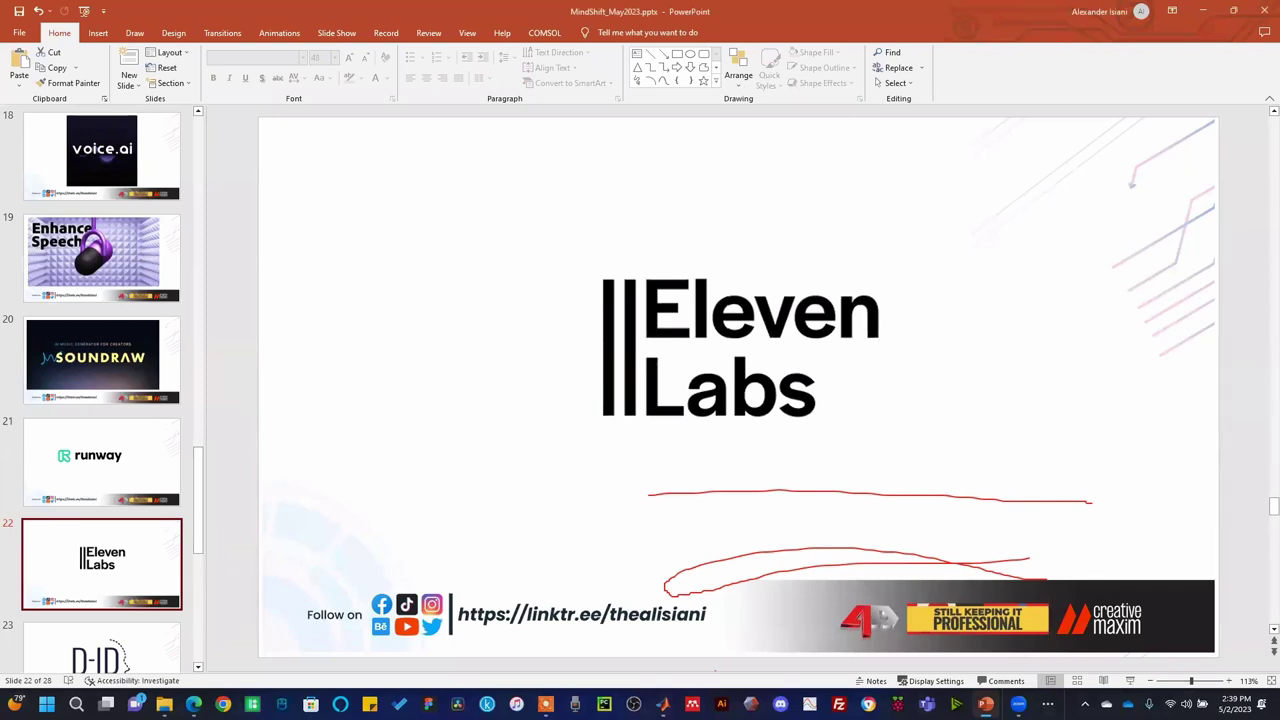
left_click(155, 657)
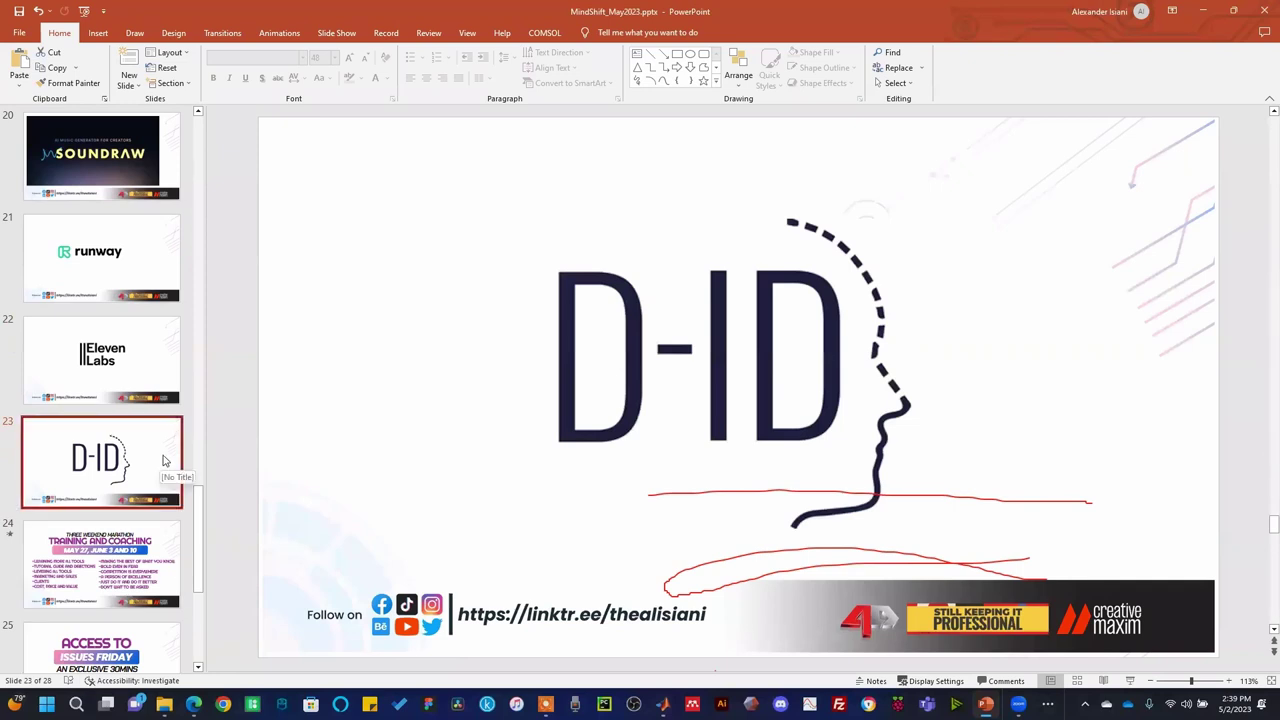
left_click(1131, 683)
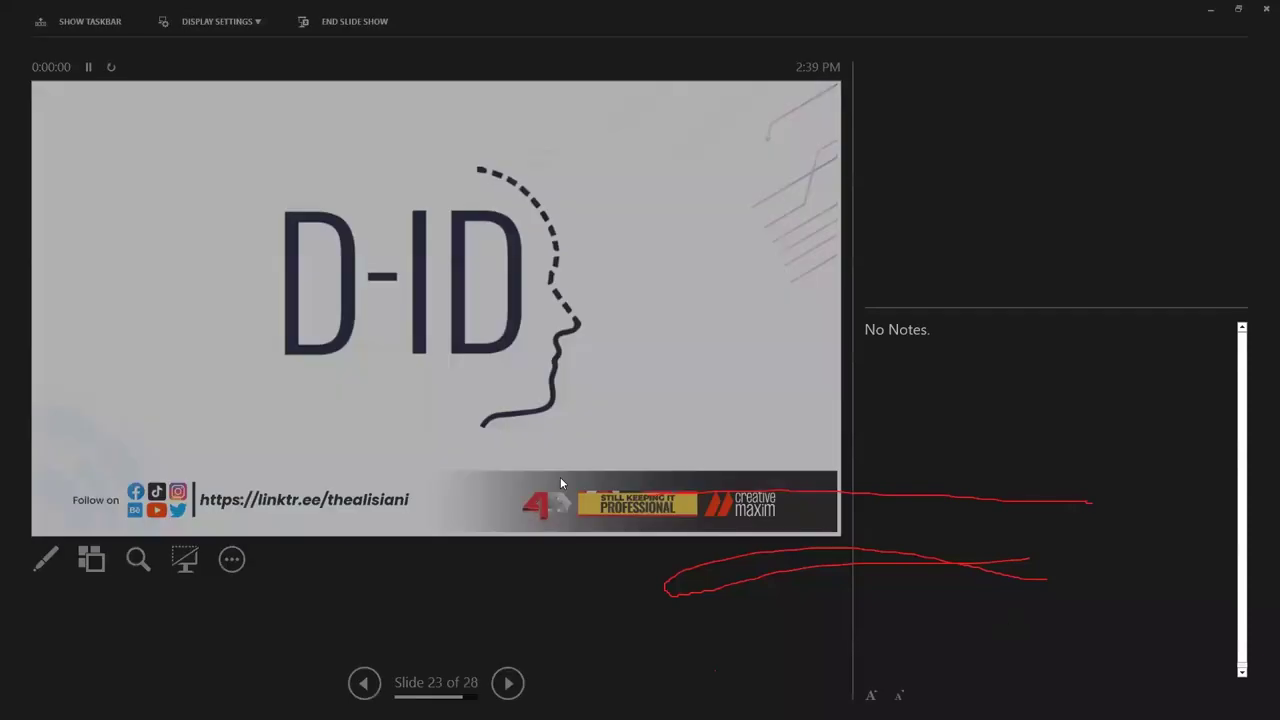
left_click(222, 28)
left_click(228, 50)
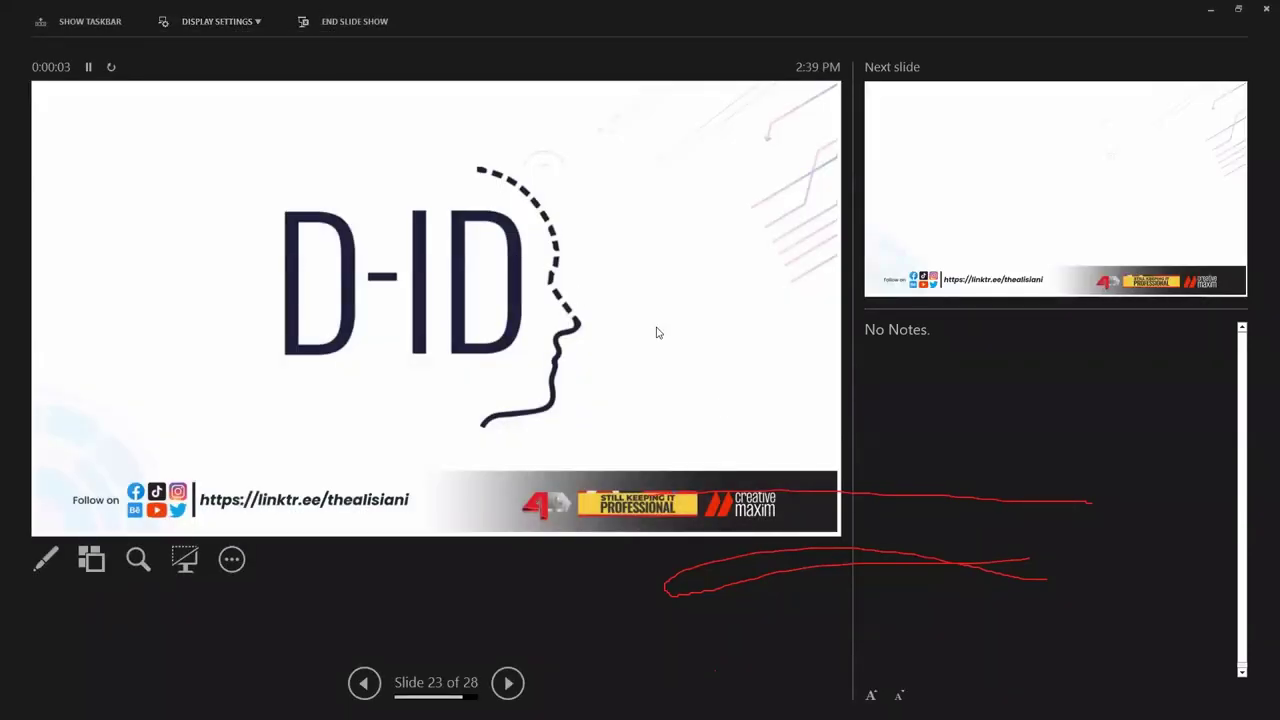